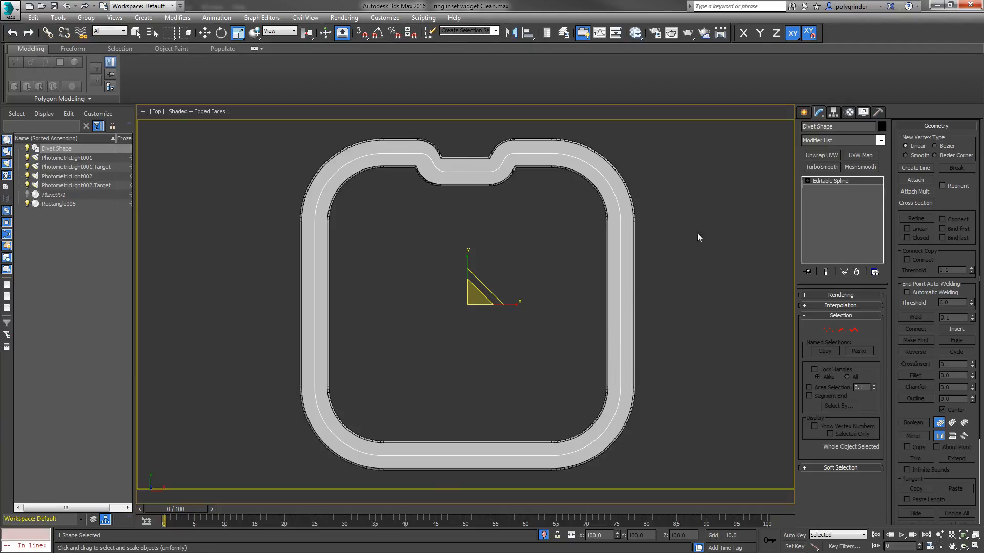
Step: Create a standard primitive sphere with a radius of about 2.3 just outside the ring's right edge
click(805, 112)
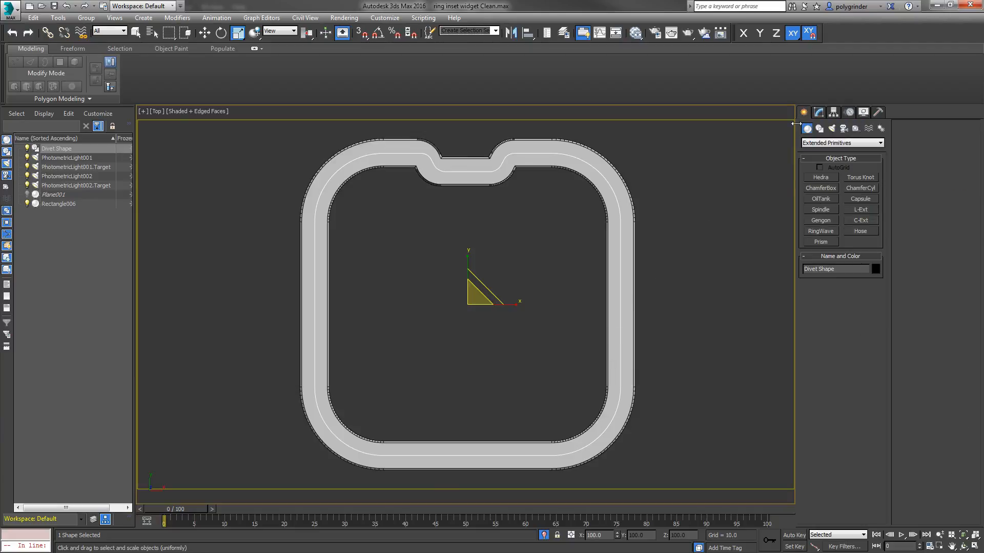
click(816, 142)
click(815, 150)
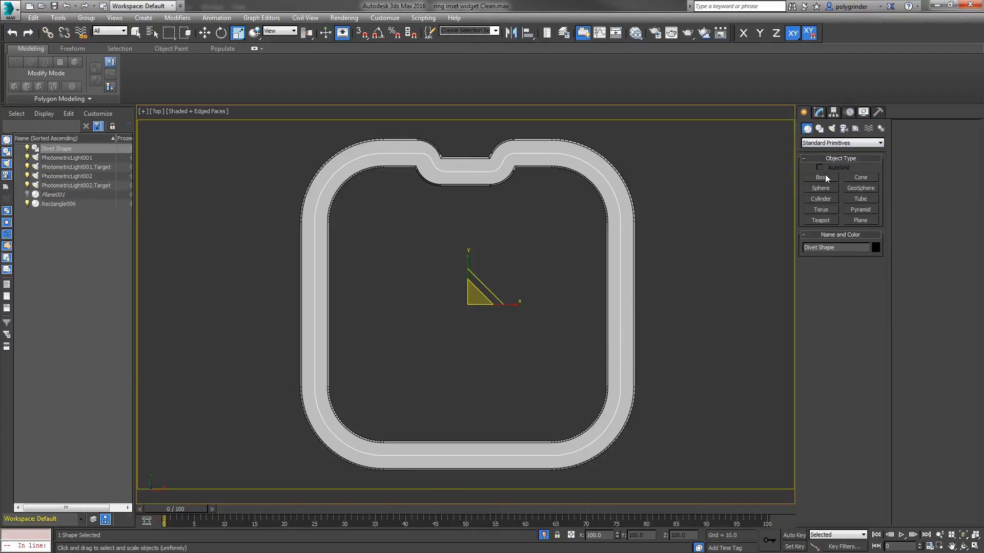
click(818, 189)
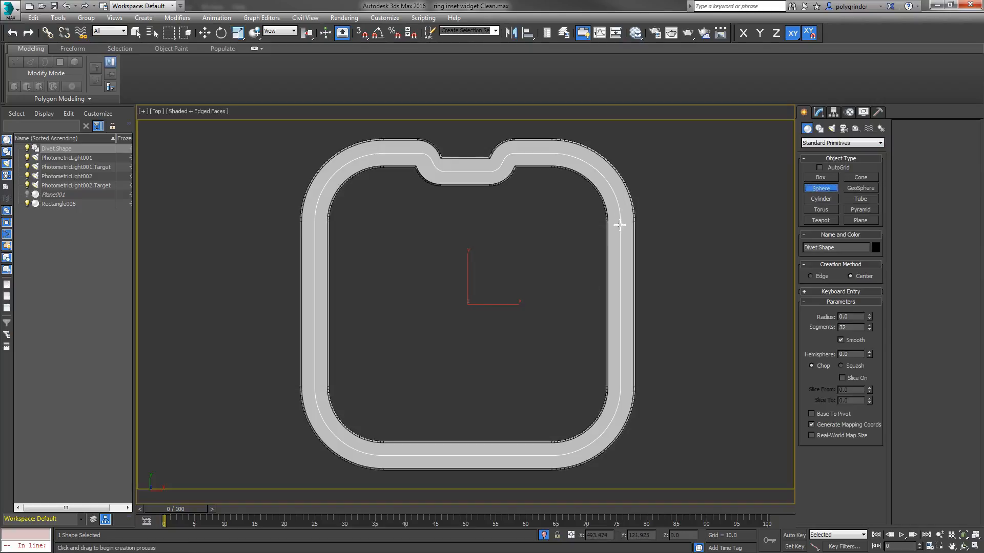
drag(645, 232, 650, 240)
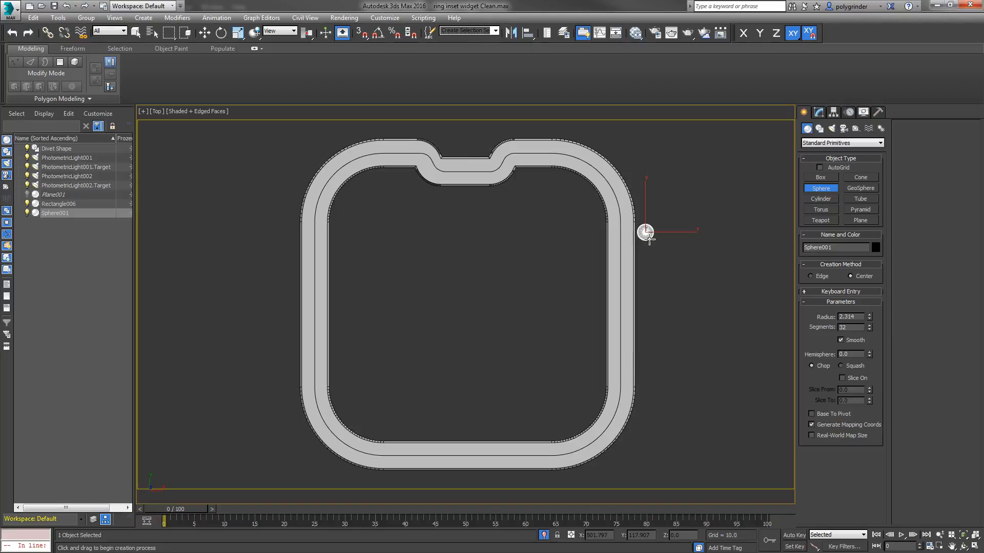
scroll(645, 233, up, 10)
scroll(632, 294, up, 3)
scroll(632, 295, down, 3)
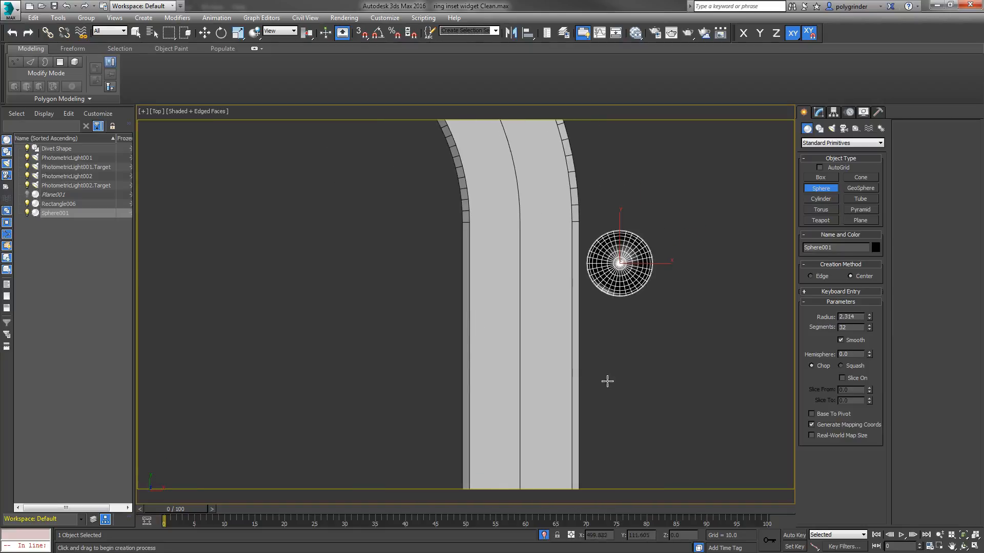
Step: Move the sphere along X over the ring in wireframe display to compare sizes, and place it back outside the ring
right_click(616, 319)
right_click(650, 269)
click(659, 274)
drag(656, 274, 560, 274)
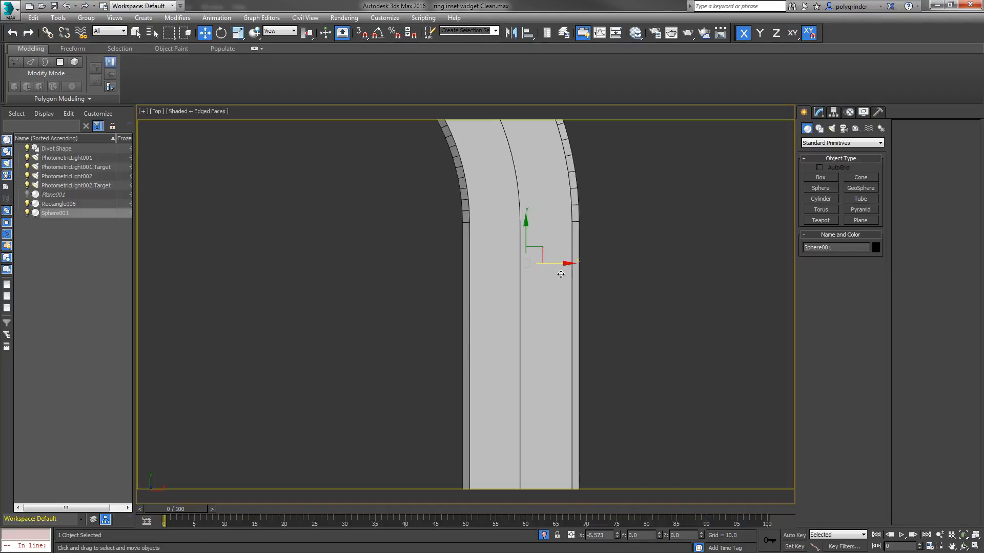
key(F3)
drag(567, 263, 560, 264)
drag(675, 232, 708, 223)
Step: Reduce the sphere's radius to about 2.05 and return the viewport to shaded display
click(818, 112)
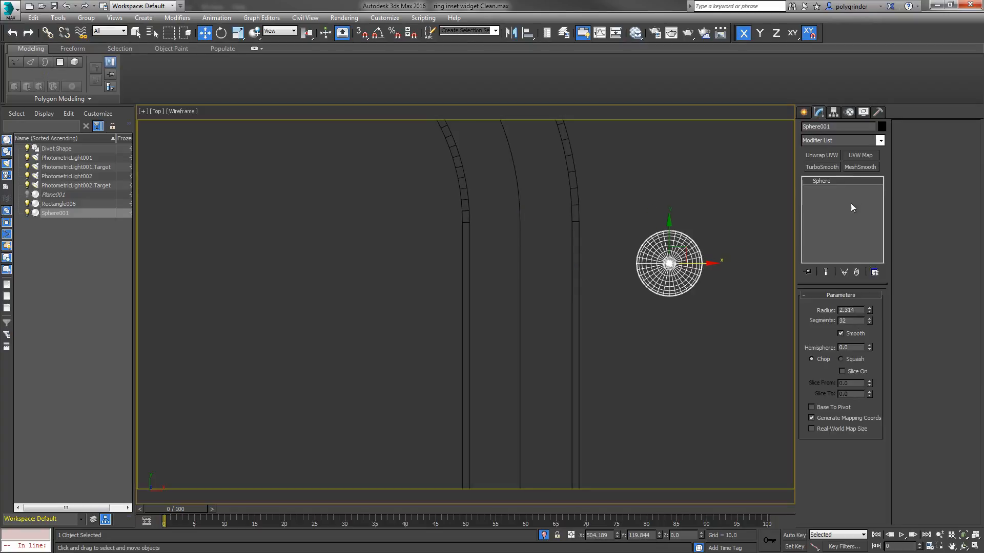
drag(870, 312, 869, 312)
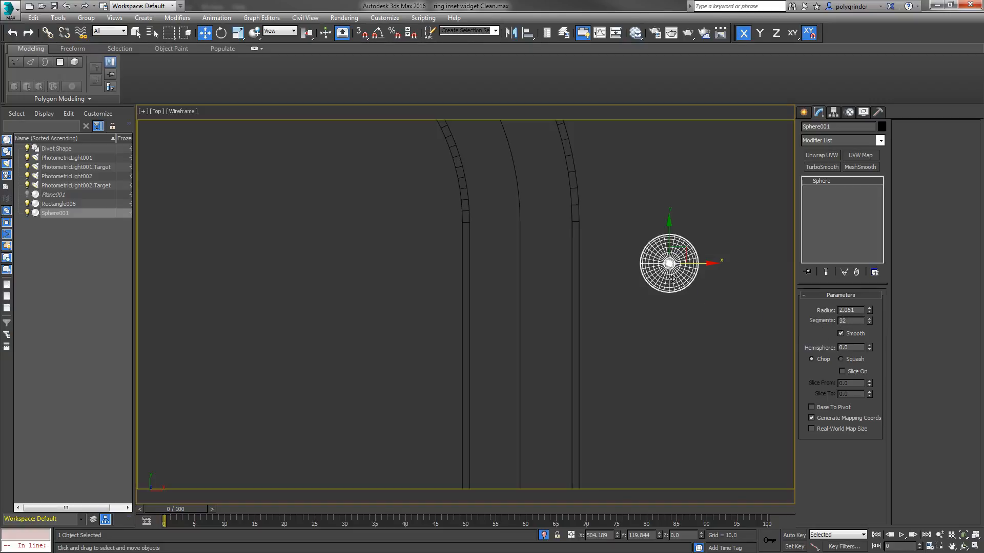
key(F3)
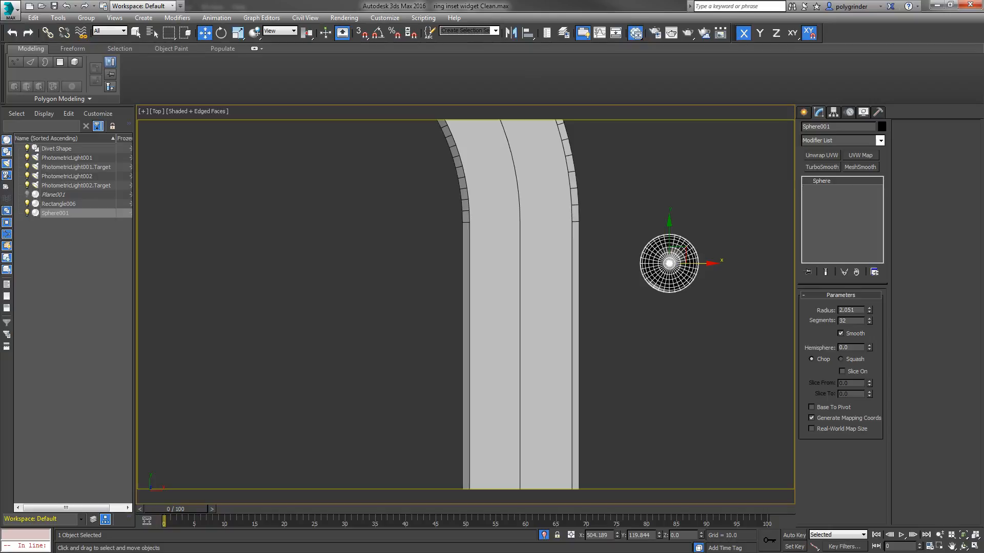
Step: Assign the Standard material Material #57 to the sphere in the Slate Material Editor and close the editor
click(636, 33)
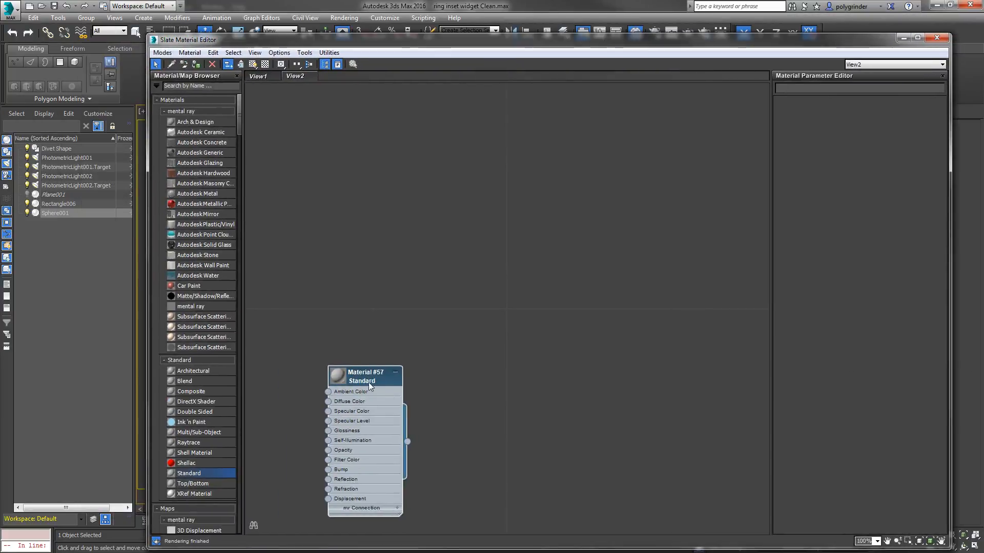
drag(367, 383, 482, 286)
right_click(481, 286)
click(503, 283)
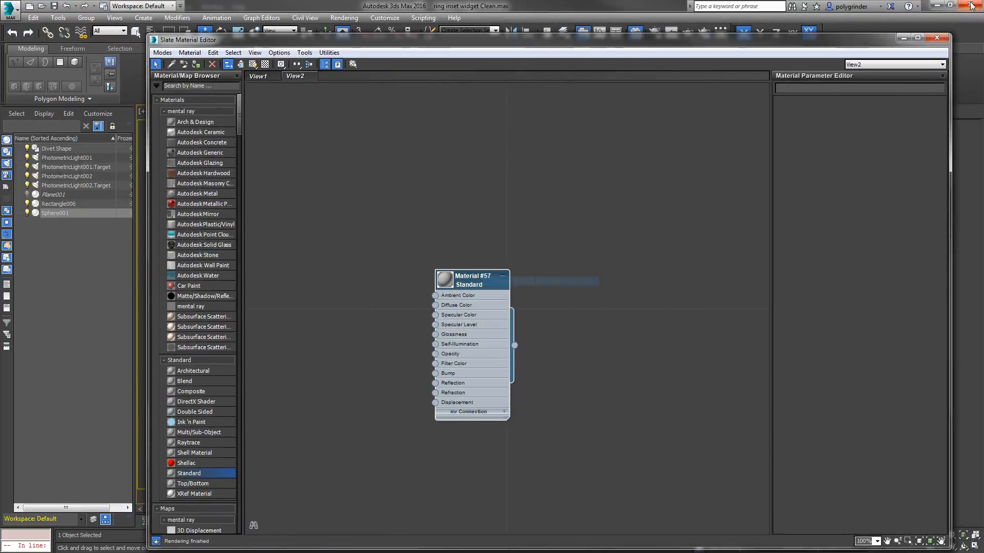
click(937, 38)
click(647, 288)
click(672, 282)
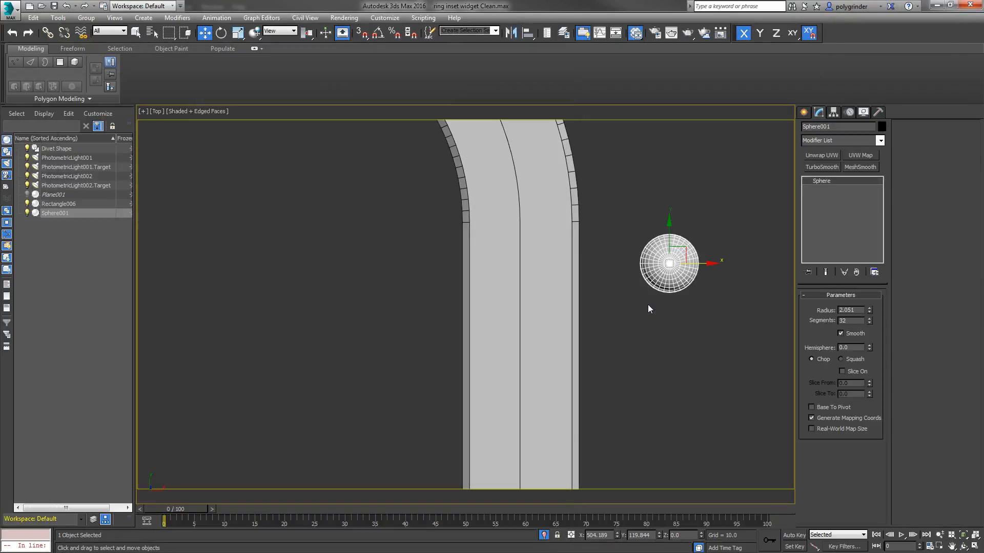
Step: Convert the sphere to an Editable Poly from the Front view
key(v)
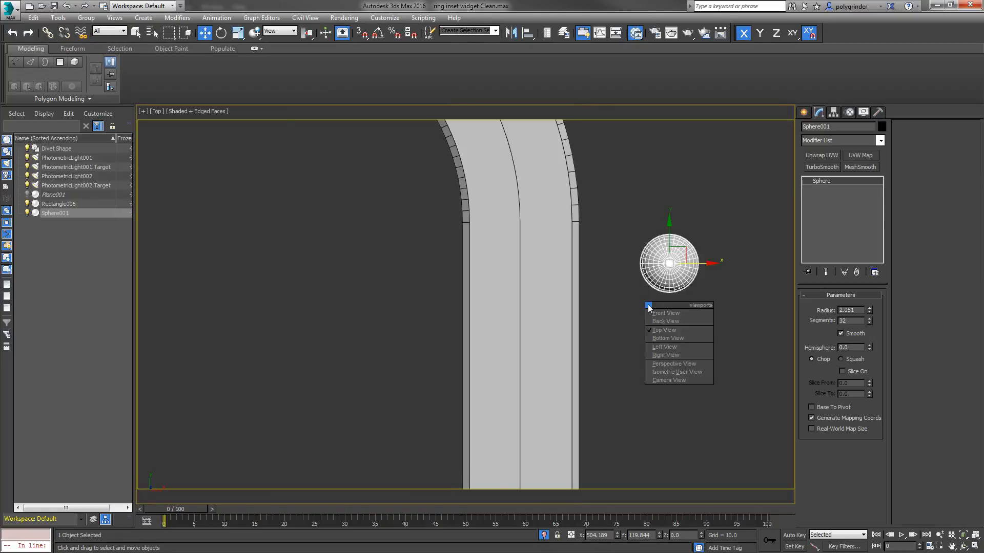
click(654, 312)
middle_drag(532, 434, 603, 265)
scroll(598, 270, up, 2)
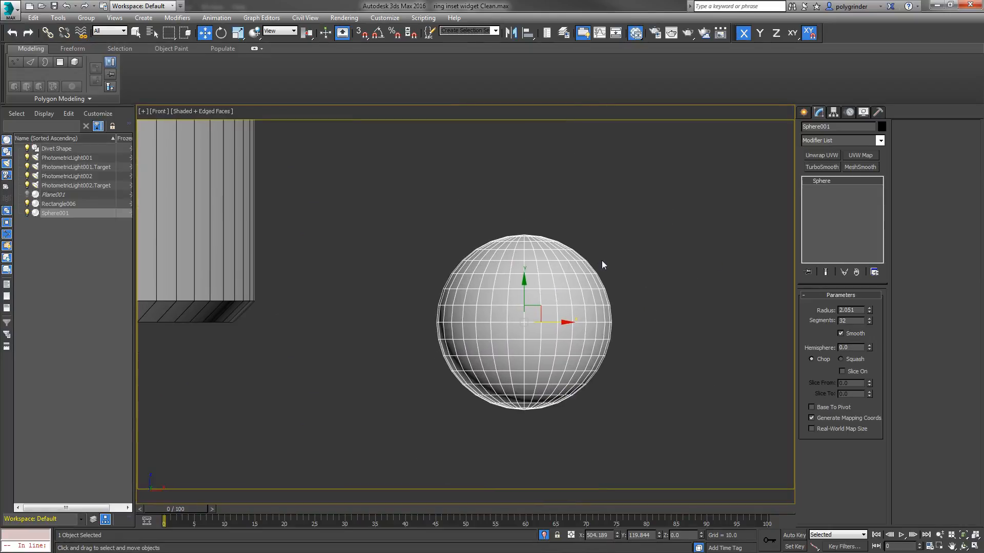
right_click(546, 291)
mouse_move(553, 390)
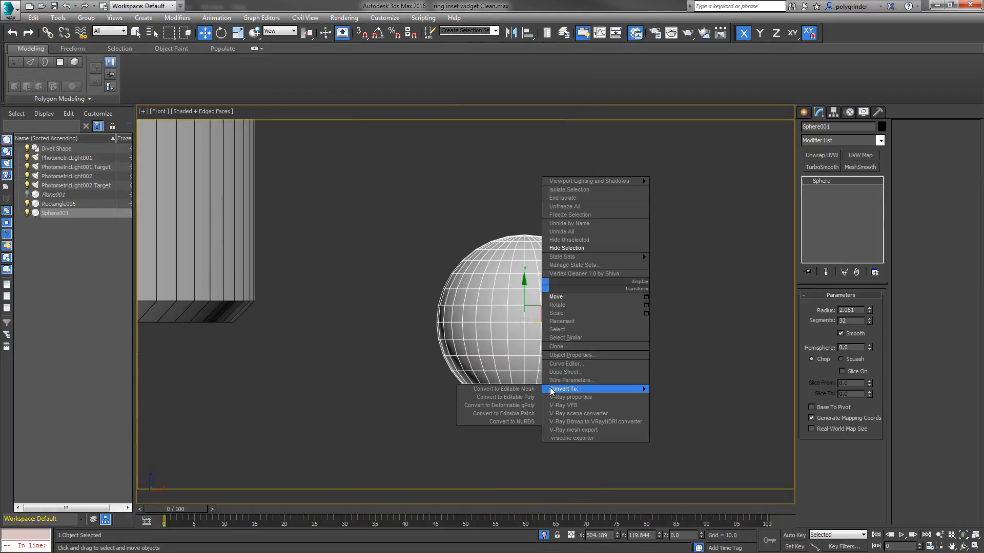
click(518, 398)
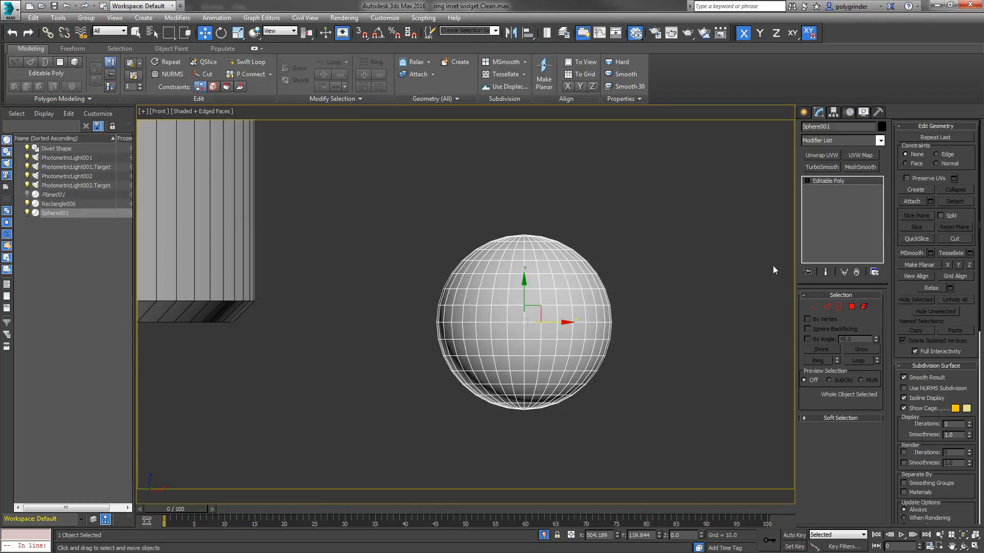
Step: Delete the polygons of the sphere's upper half to leave an open bowl
key(4)
mouse_move(401, 215)
mouse_down()
mouse_move(599, 290)
mouse_move(631, 317)
mouse_up()
key(Delete)
scroll(623, 333, down, 2)
middle_drag(623, 331, 603, 273)
alt+middle_drag(563, 306, 500, 395)
scroll(530, 345, up, 3)
scroll(500, 395, up, 2)
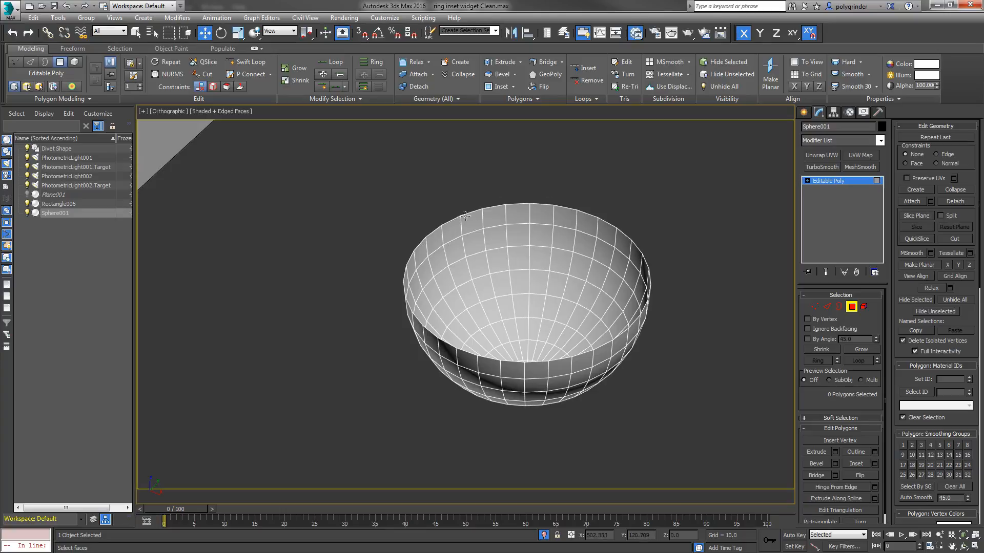
Step: Extend the bowl's open border upward by about 0.16 and scale it outward into a flared lip
click(839, 307)
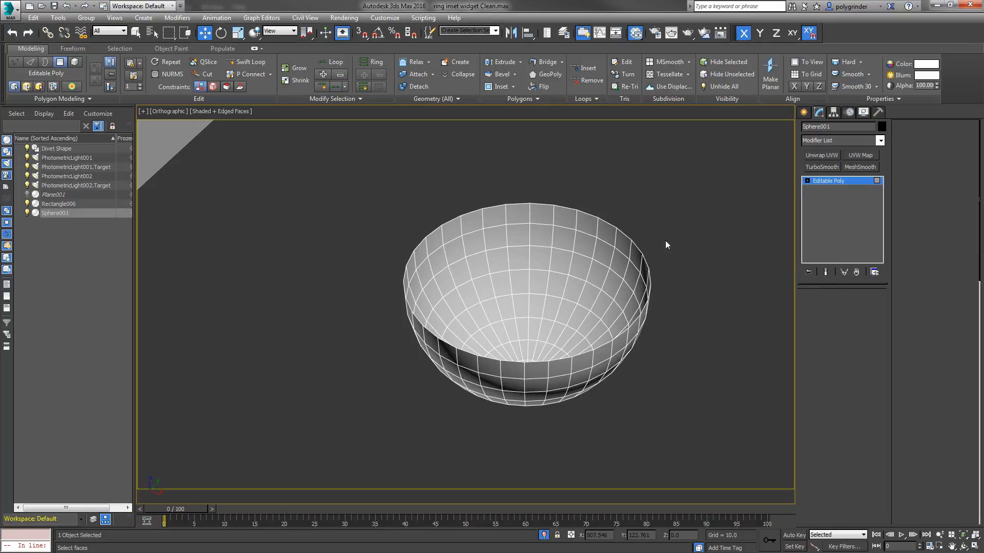
click(597, 220)
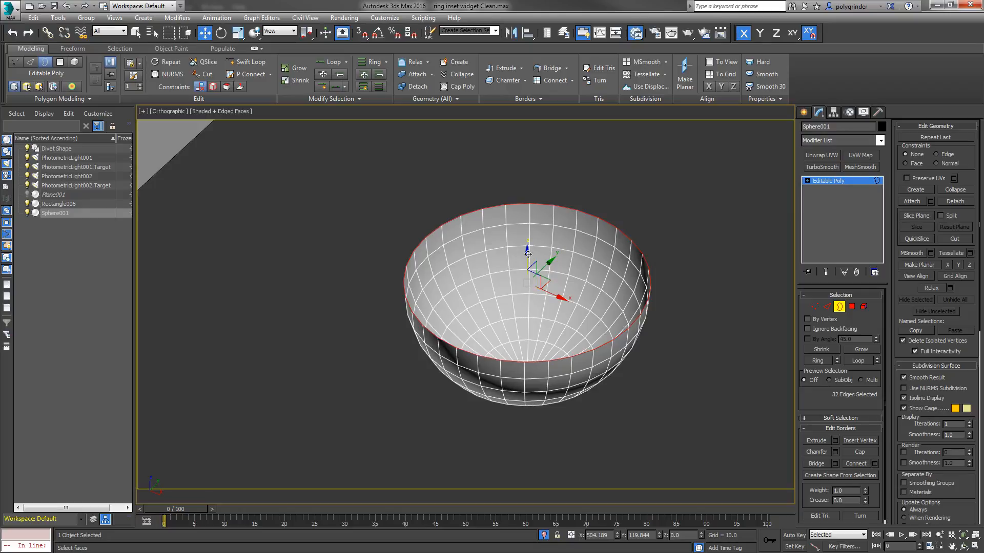
shift+drag(527, 253, 525, 246)
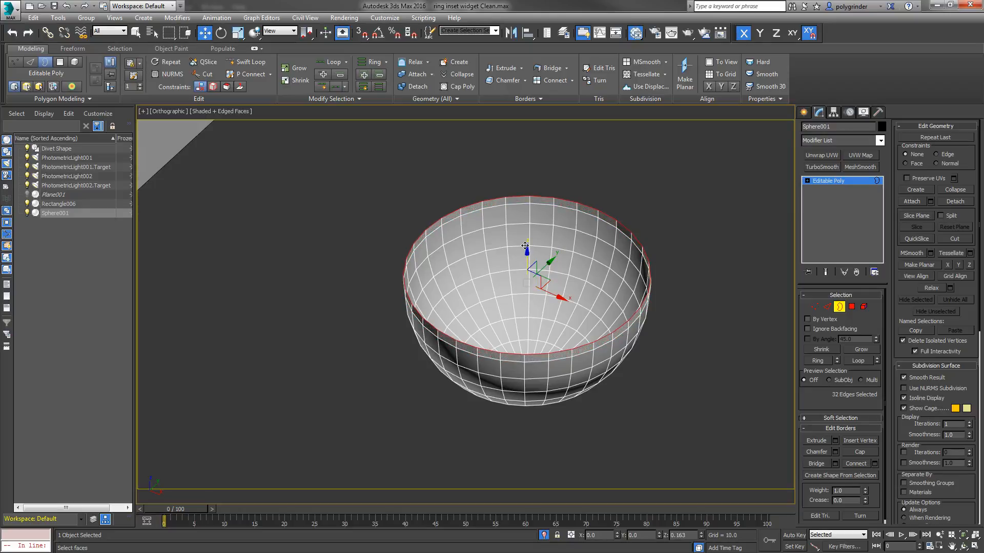
right_click(515, 271)
click(543, 275)
drag(528, 290, 529, 292)
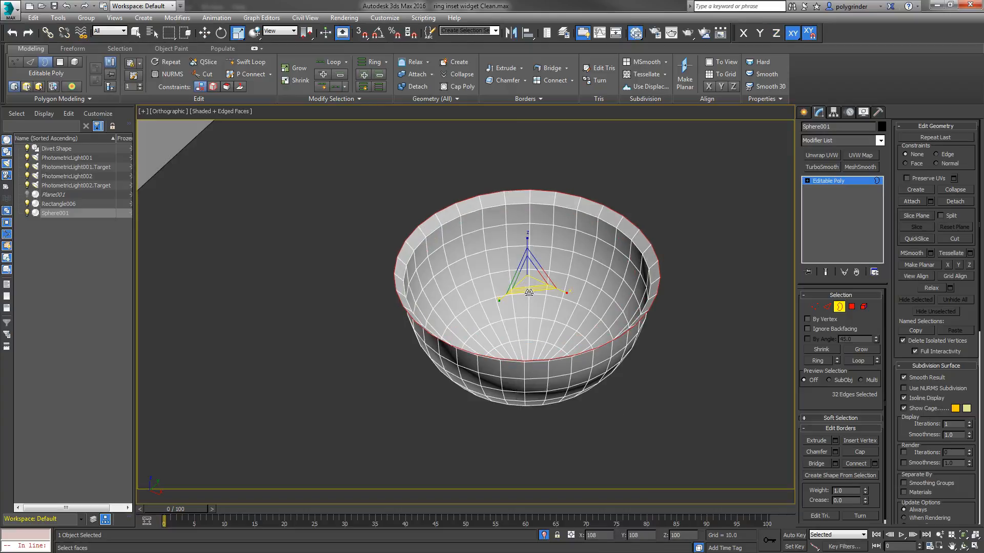
scroll(527, 299, down, 2)
middle_drag(528, 300, 540, 272)
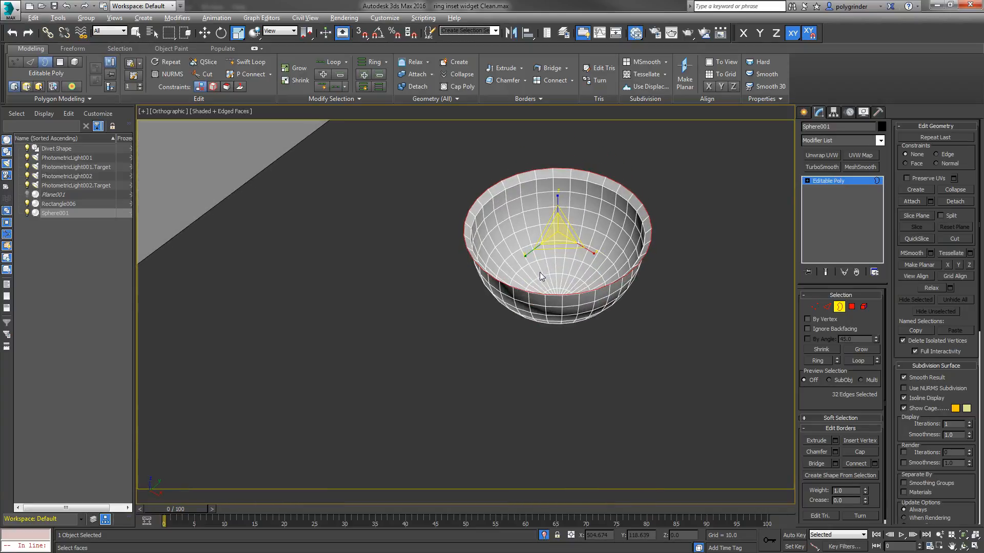
Step: Flip the normals of all the bowl's polygons and leave polygon editing
click(851, 306)
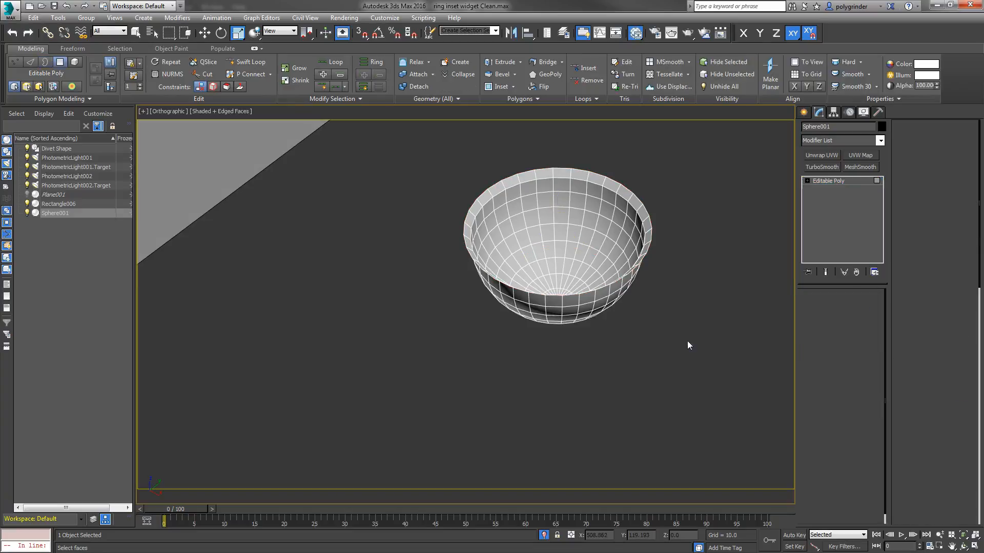
drag(432, 145, 698, 446)
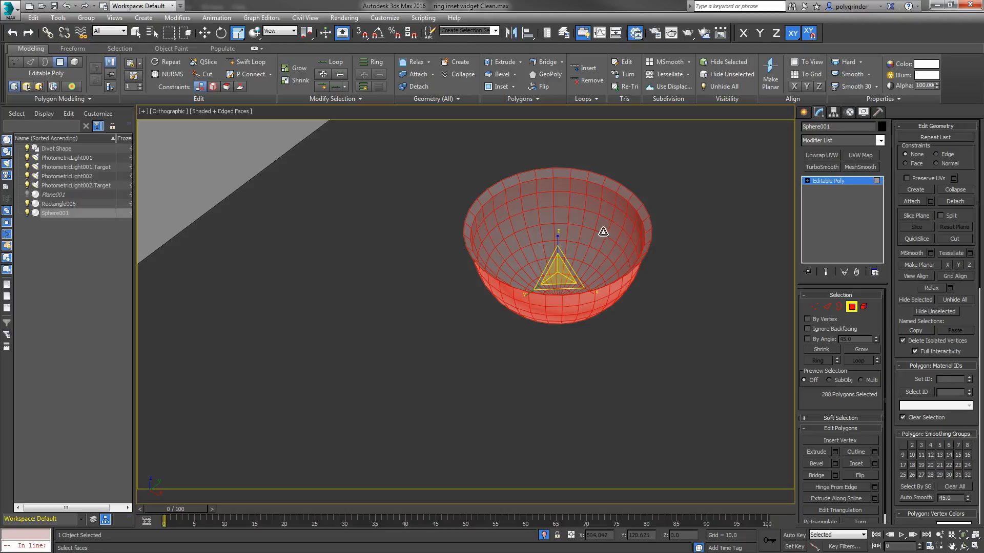
click(865, 476)
click(621, 369)
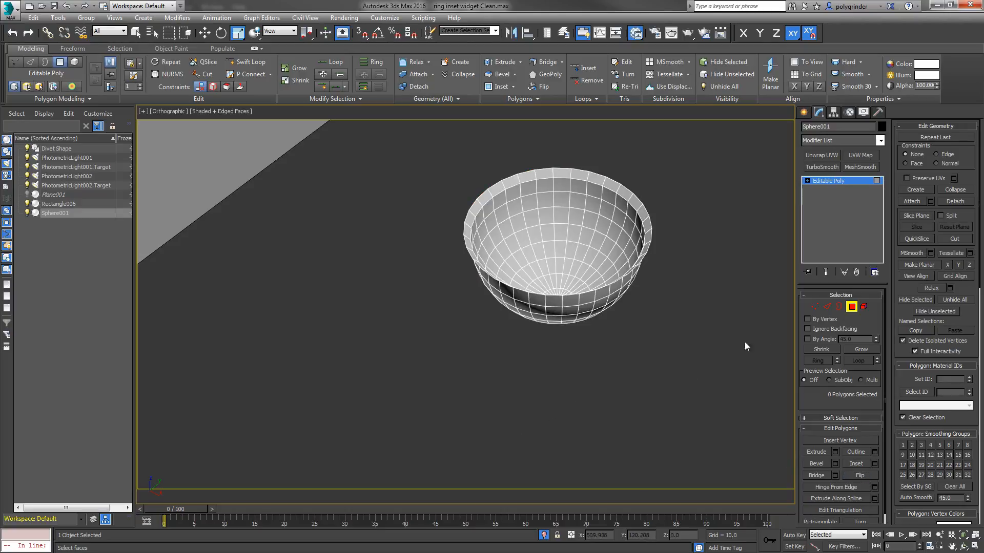
click(854, 308)
Step: Start the Spacing Tool for the bowl and pick the Divet Shape spline above the ring as its path
scroll(597, 347, down, 6)
middle_drag(593, 348, 674, 352)
scroll(596, 347, down, 5)
scroll(594, 376, up, 3)
scroll(674, 351, down, 4)
mouse_move(523, 317)
middle_down()
mouse_move(482, 341)
mouse_move(503, 306)
mouse_move(526, 325)
middle_up()
scroll(539, 327, up, 2)
click(137, 33)
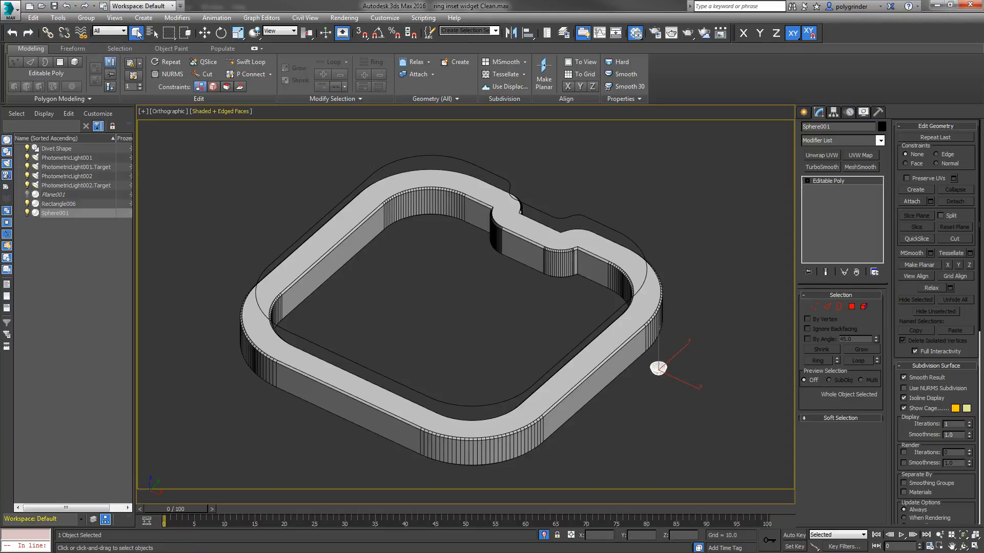
click(58, 18)
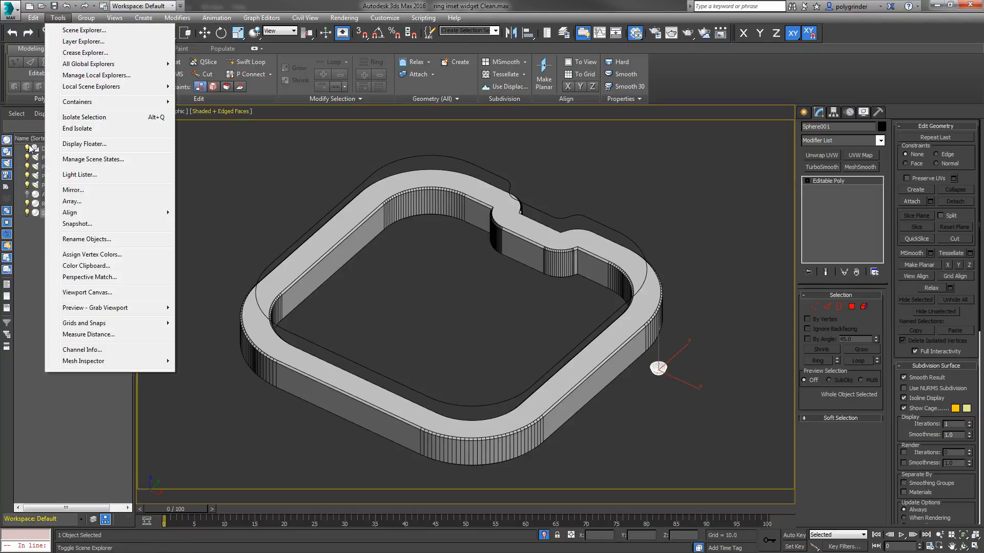
mouse_move(89, 212)
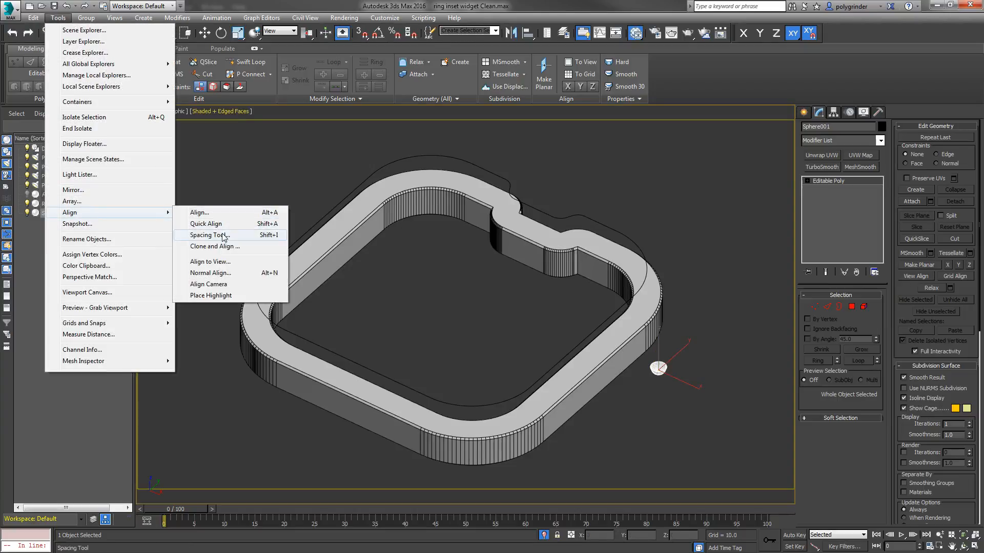
click(205, 234)
drag(54, 7, 136, 10)
click(118, 30)
click(496, 176)
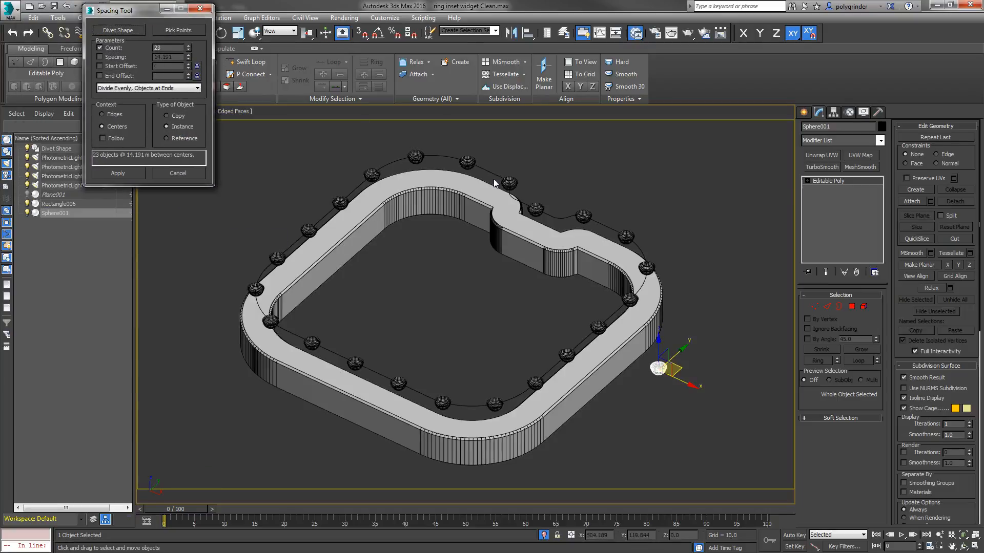
Step: Set the spacing count to 23, apply the evenly divided instances along the path and close the Spacing Tool
drag(188, 52, 185, 42)
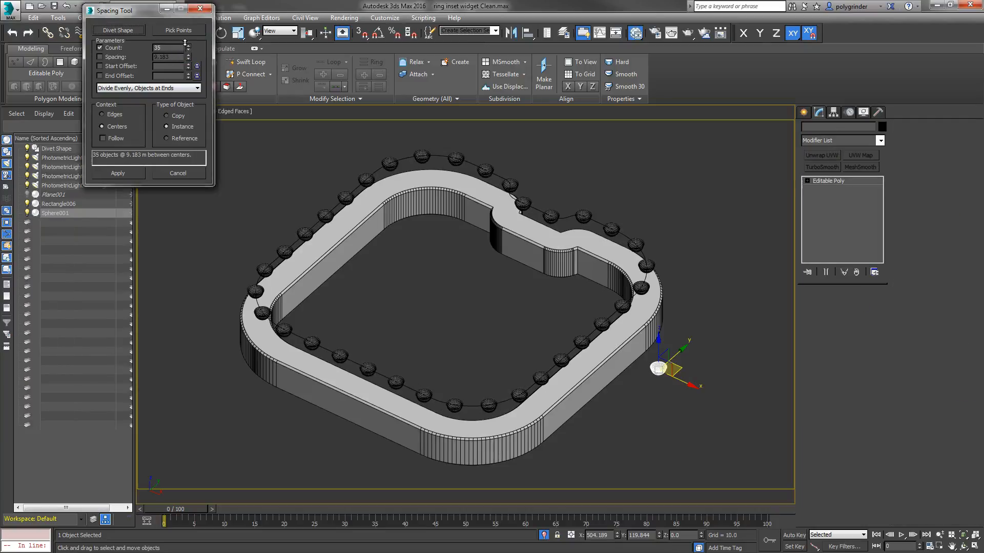
click(188, 46)
click(188, 46)
click(188, 50)
text(23)
key(Return)
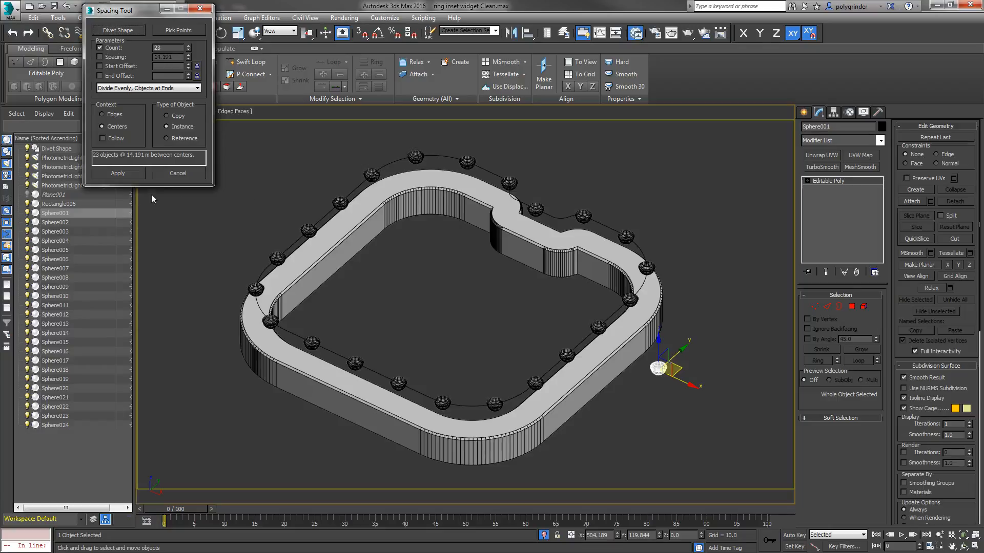
click(125, 171)
click(178, 174)
Step: Select the bowl copies Sphere002 to Sphere024 and lower them vertically in the front view until they rest on the ring's top face
click(47, 224)
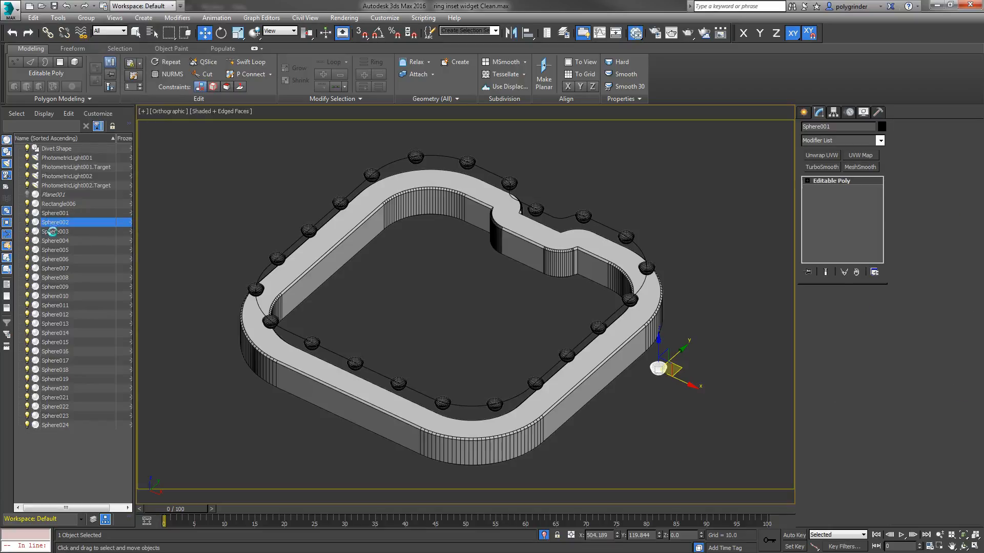
shift+click(60, 424)
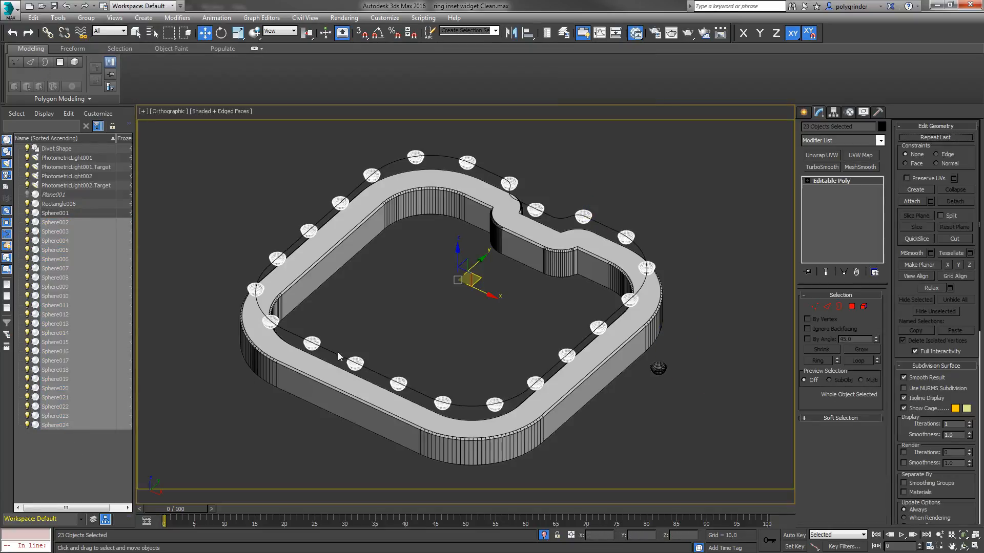
key(v)
key(f)
middle_drag(492, 347, 723, 285)
scroll(724, 285, down, 6)
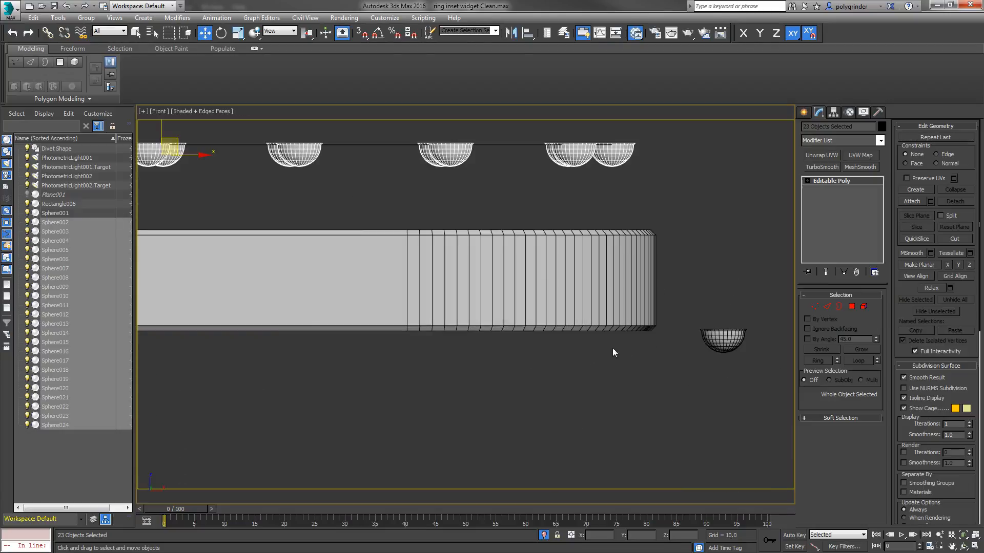
scroll(584, 339, down, 3)
scroll(535, 256, up, 3)
middle_drag(535, 256, 666, 232)
scroll(404, 265, up, 2)
middle_drag(403, 264, 503, 345)
scroll(421, 283, up, 2)
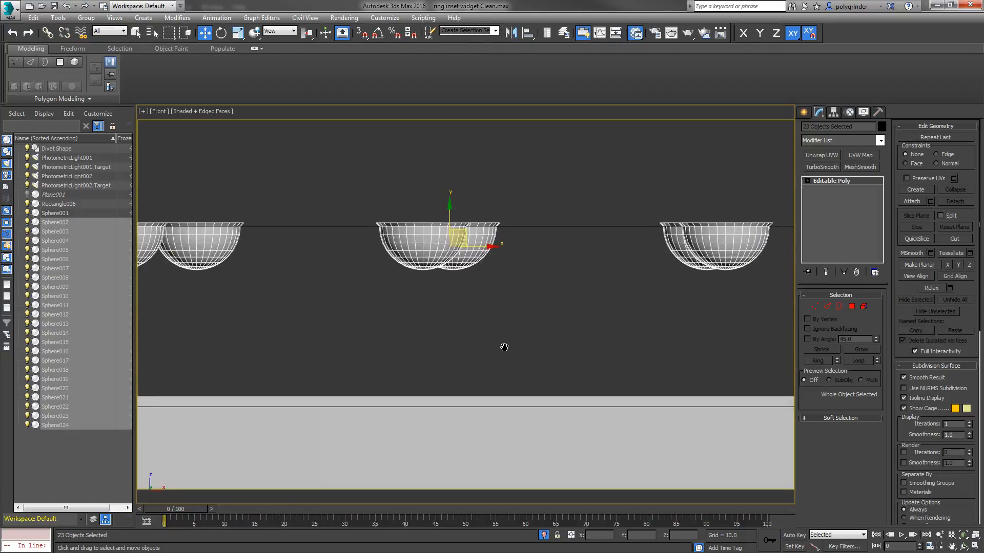
drag(448, 202, 437, 331)
scroll(455, 398, up, 6)
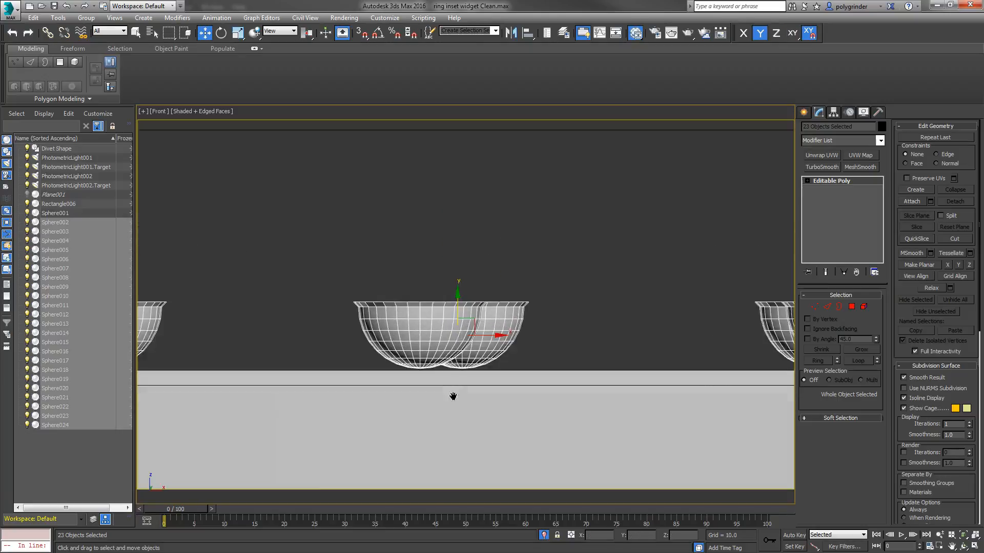
mouse_move(460, 202)
mouse_down()
mouse_move(460, 224)
mouse_move(461, 203)
mouse_up()
scroll(552, 228, down, 8)
scroll(552, 228, down, 2)
scroll(508, 245, up, 6)
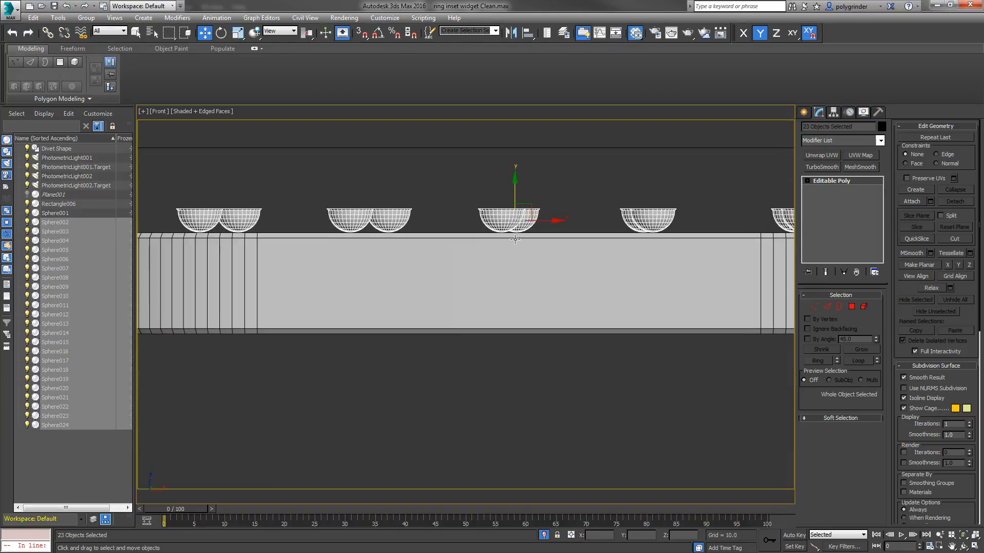
scroll(515, 259, down, 2)
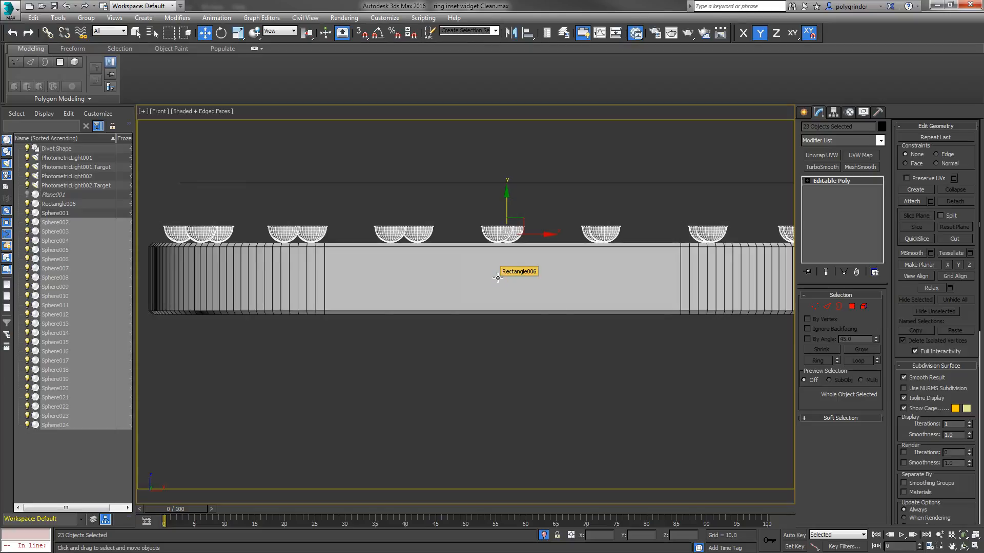
Step: Switch to the top view of the whole ring and hide the original bowl, Sphere001, beside it
click(503, 358)
key(v)
key(t)
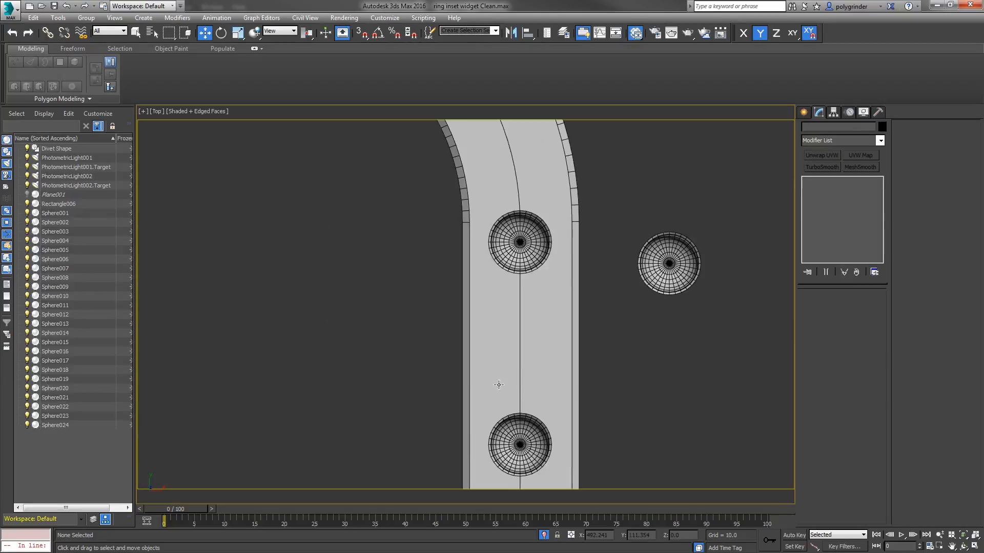
scroll(581, 364, down, 6)
middle_drag(584, 314, 563, 304)
click(637, 231)
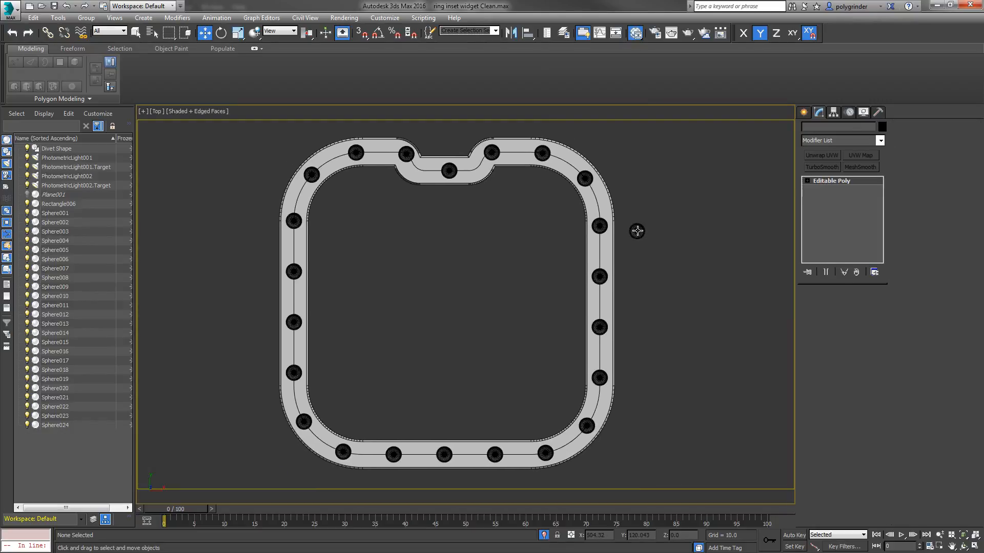
click(27, 213)
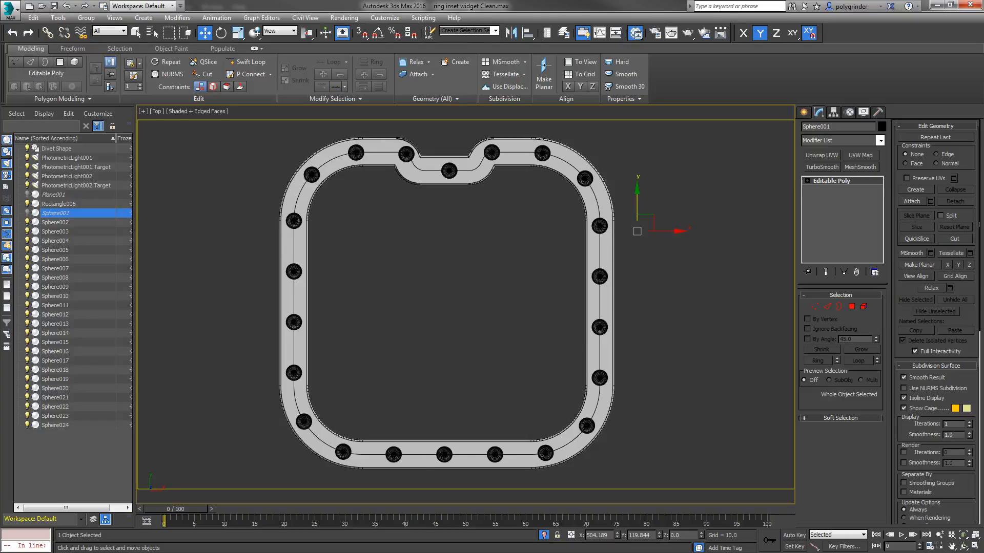
Step: Open the Slate Material Editor, move the existing material node aside and add two Standard materials next to each other
key(m)
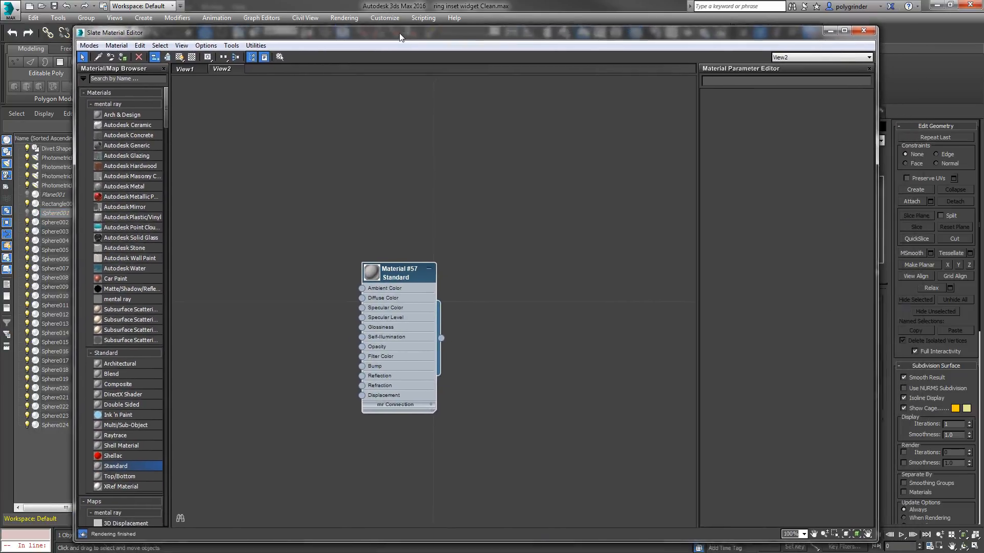
drag(393, 262, 581, 47)
drag(108, 456, 299, 202)
drag(126, 455, 428, 197)
drag(310, 198, 338, 193)
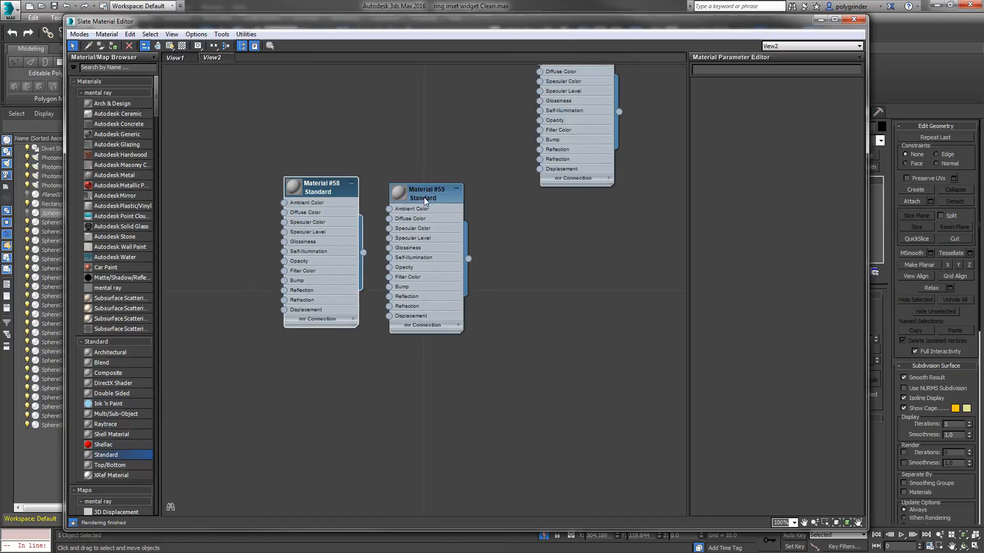
drag(423, 198, 433, 188)
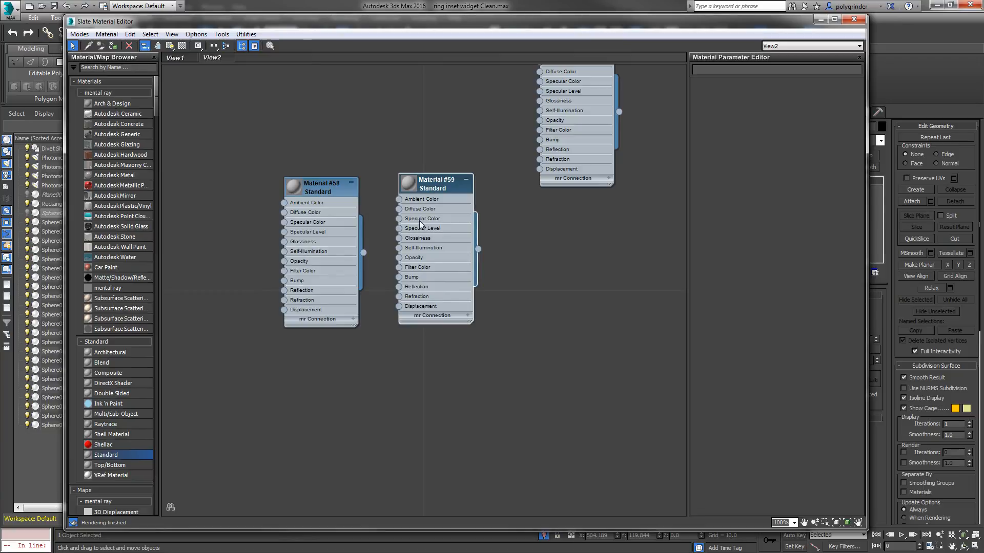
Step: Set the diffuse color of Material #58 to pure black
double_click(324, 191)
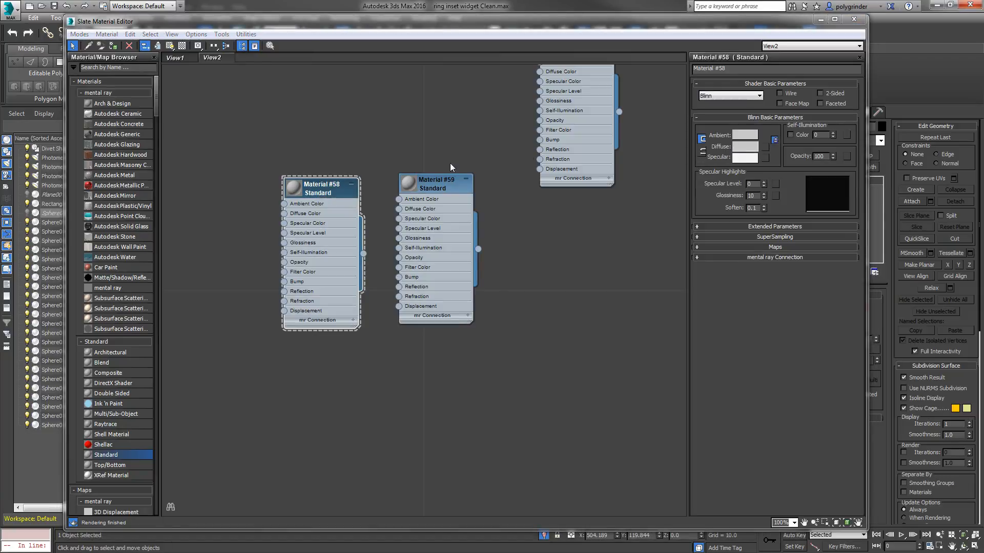
drag(446, 63, 410, 50)
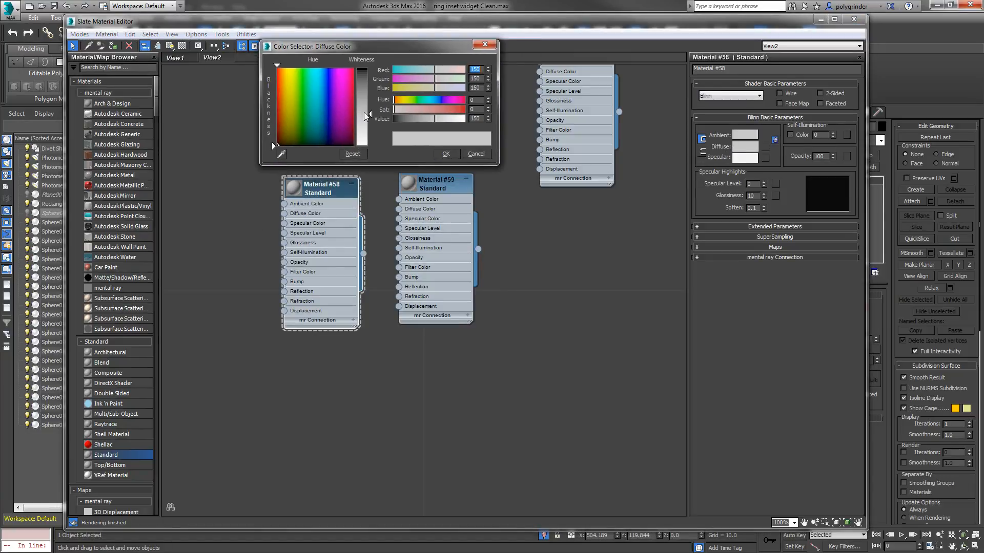
drag(364, 112, 363, 68)
click(446, 153)
Step: Set the diffuse color of Material #59 to pure white
double_click(438, 186)
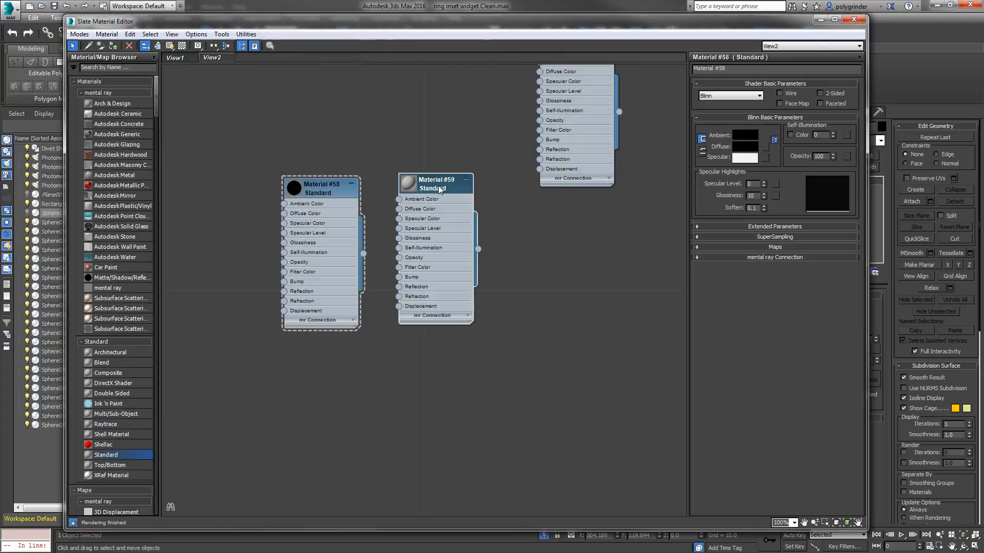
click(744, 147)
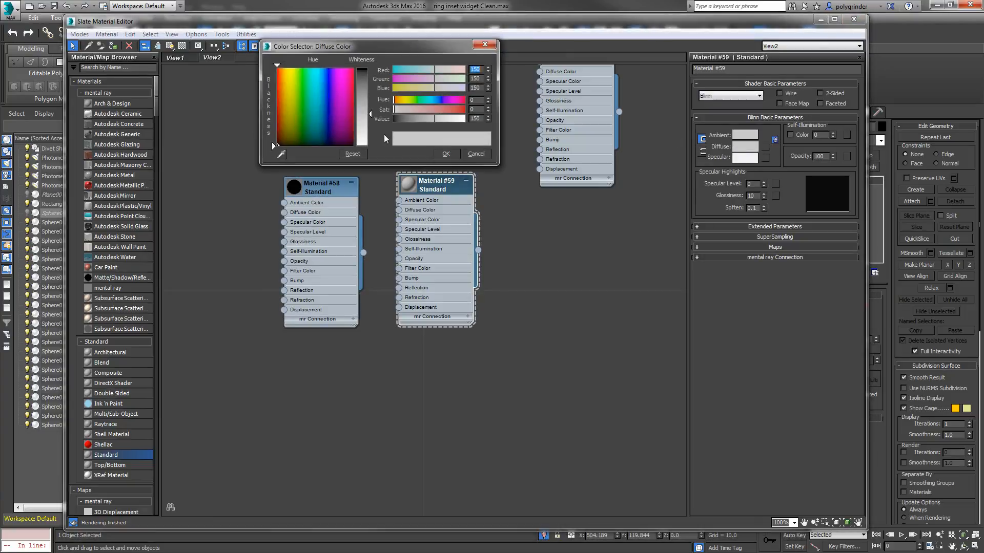
drag(372, 113, 372, 145)
click(446, 154)
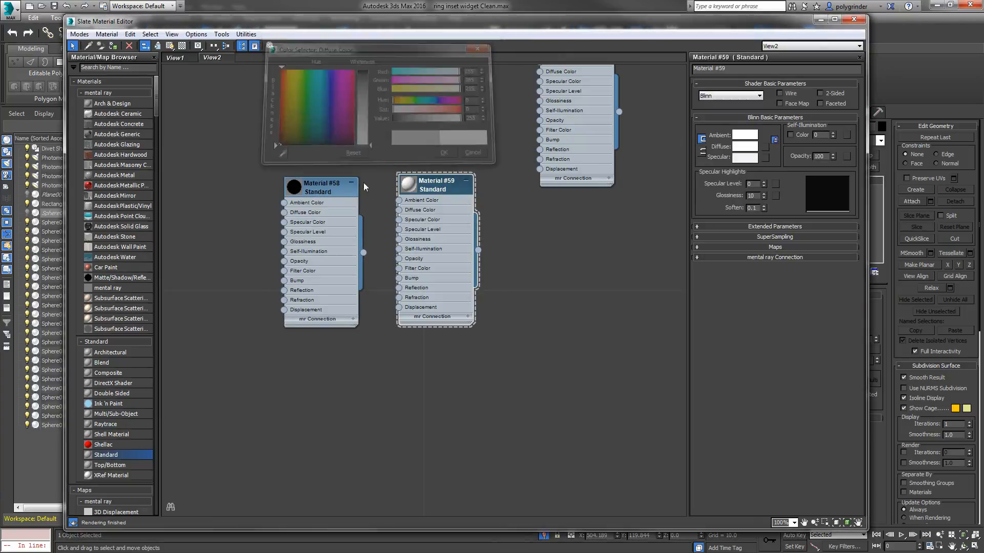
Step: Rename the black material Blacky and the white material Whitey
double_click(327, 193)
click(730, 68)
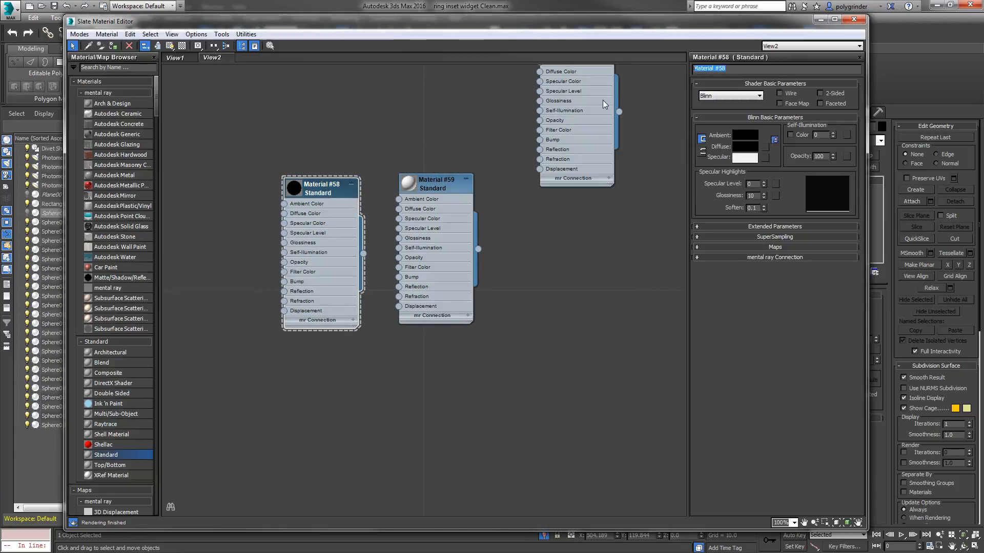
text(Blacky)
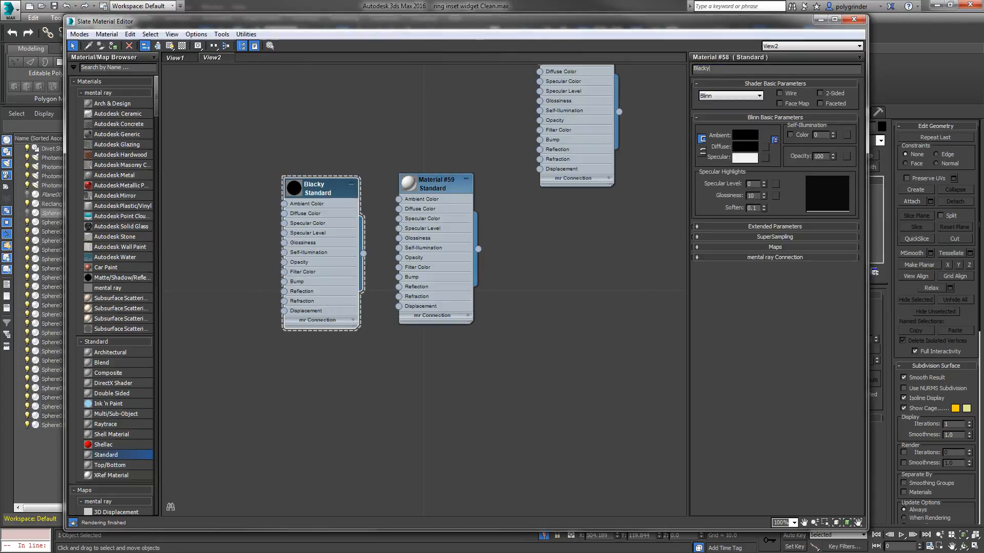
key(Return)
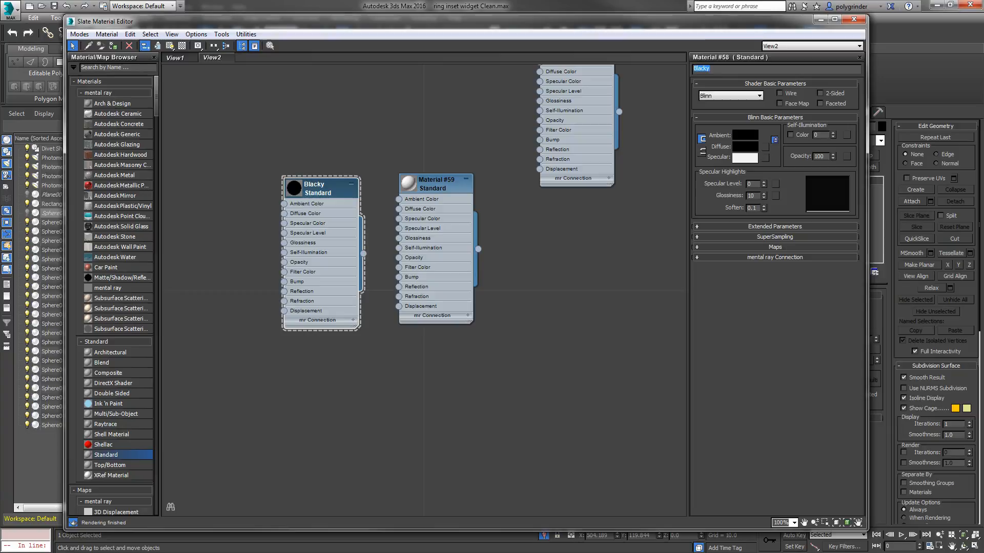
double_click(450, 185)
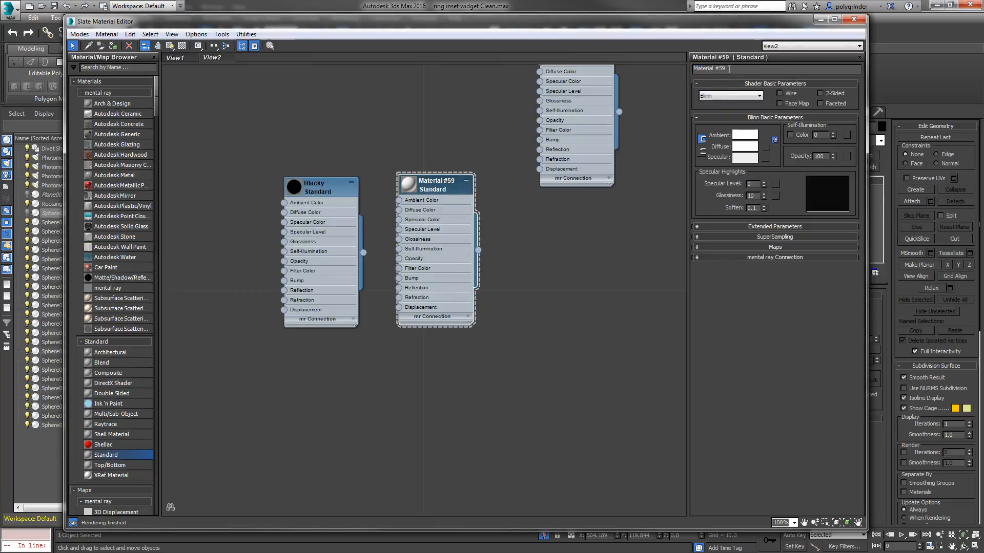
text(Whitey)
key(Return)
drag(442, 196, 448, 205)
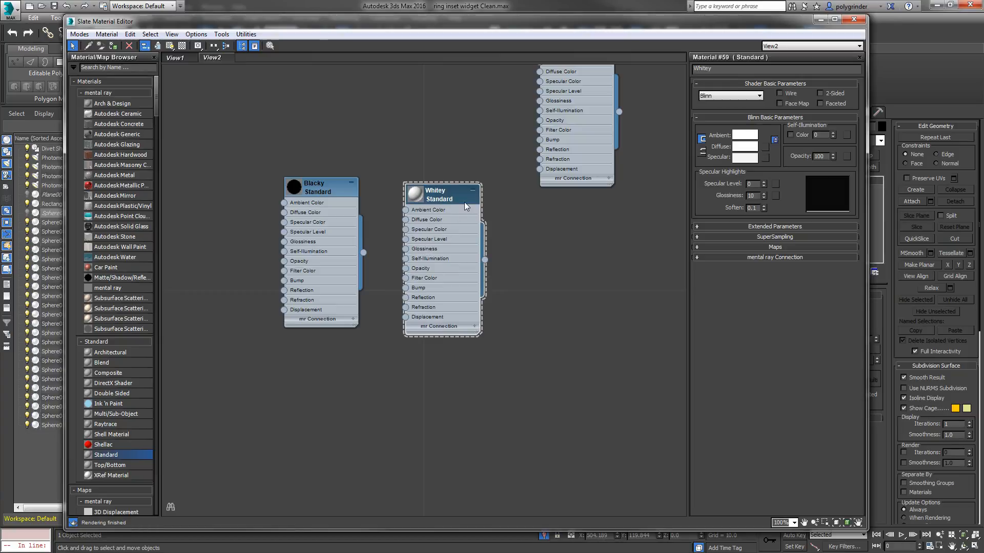
Step: Set Blacky's glossiness to 0 and enlarge its node preview
click(324, 189)
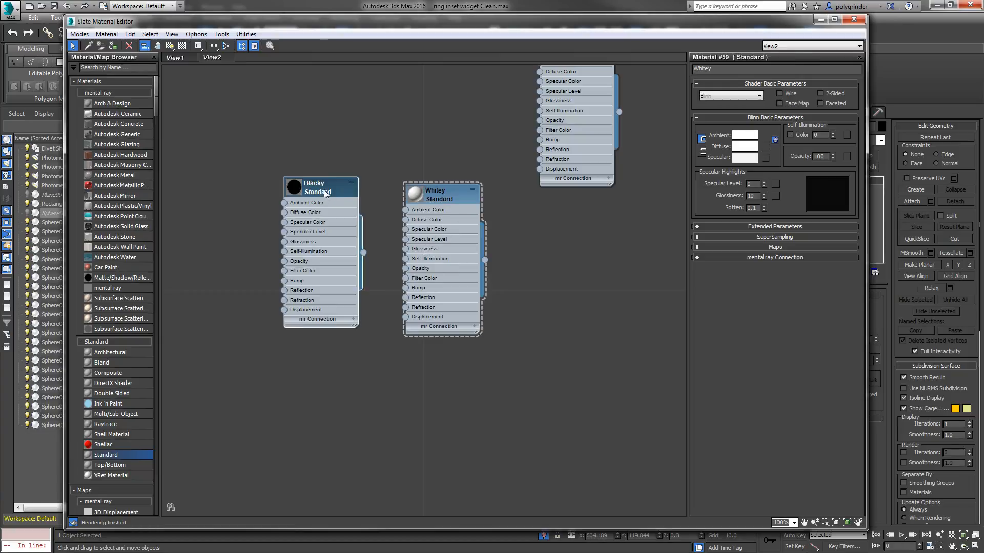
right_click(764, 196)
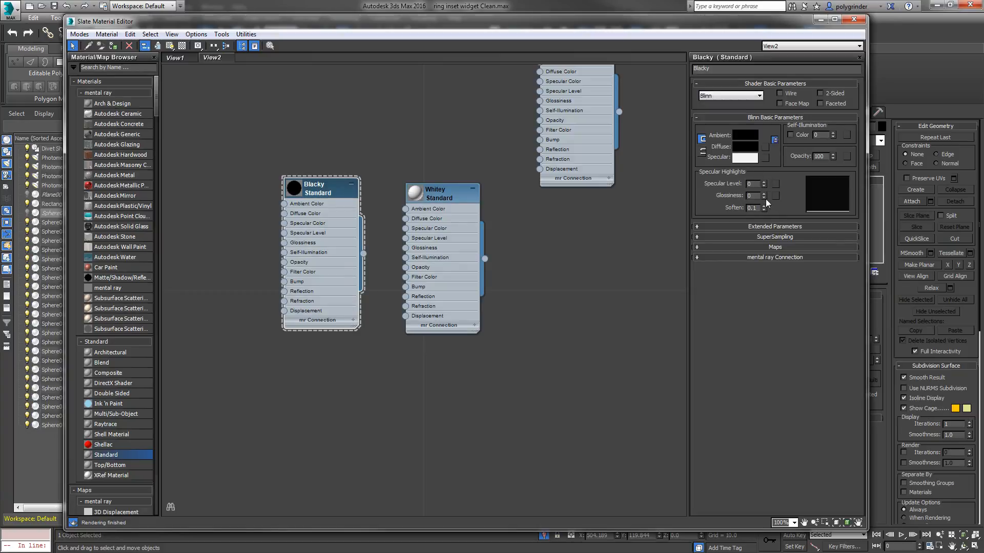
double_click(290, 193)
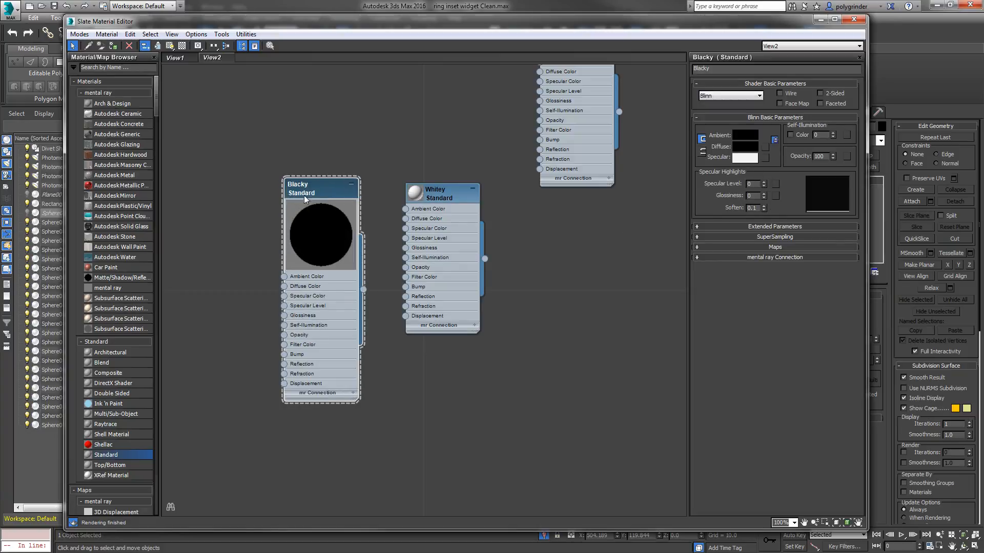
Step: Enlarge Whitey's node preview and set its self-illumination to 100
double_click(416, 194)
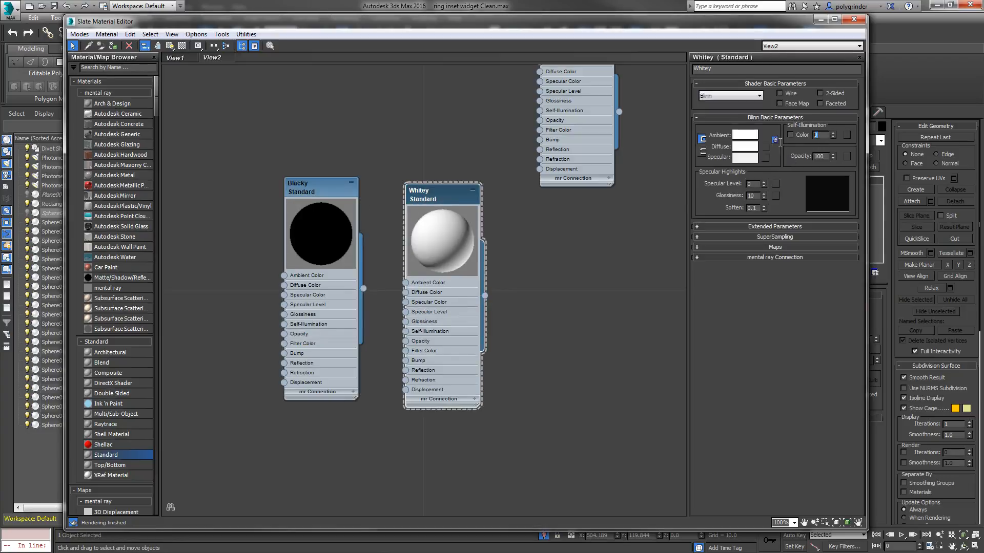
text(10)
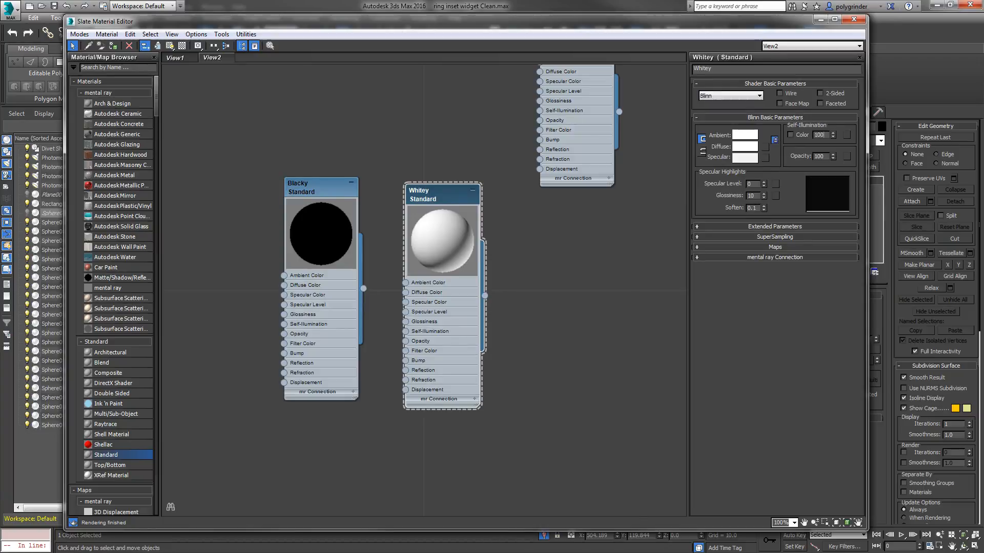
text(0)
key(Return)
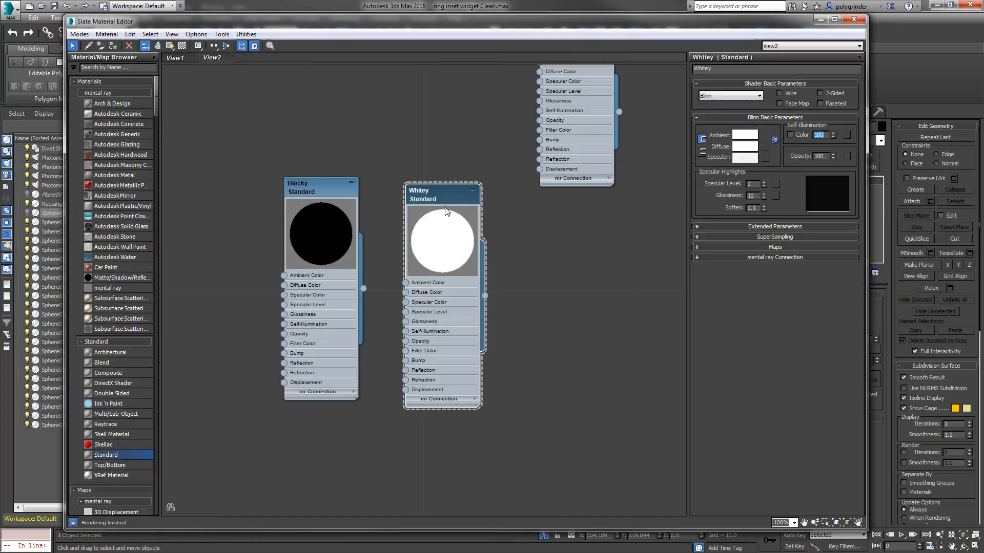
drag(446, 211, 449, 193)
drag(310, 193, 311, 195)
drag(441, 176, 435, 190)
Step: Move the material editor aside, select the ring with all its bowls and assign Blacky to the selection
drag(672, 23, 65, 215)
drag(267, 133, 669, 464)
drag(0, 210, 0, 135)
right_click(284, 251)
click(308, 270)
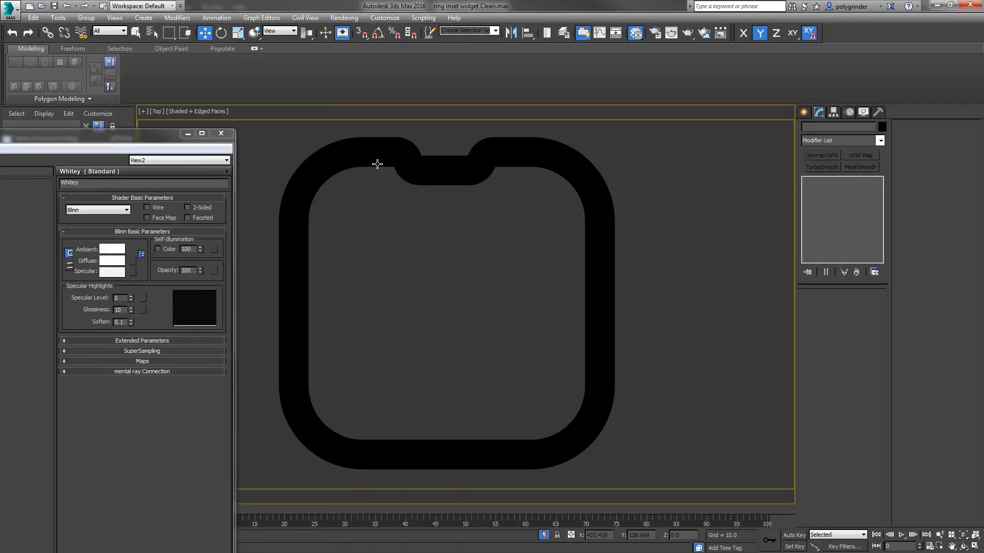
Step: Assign the Whitey material to the ring, Rectangle006, and minimize the material editor
click(377, 164)
drag(0, 138, 539, 64)
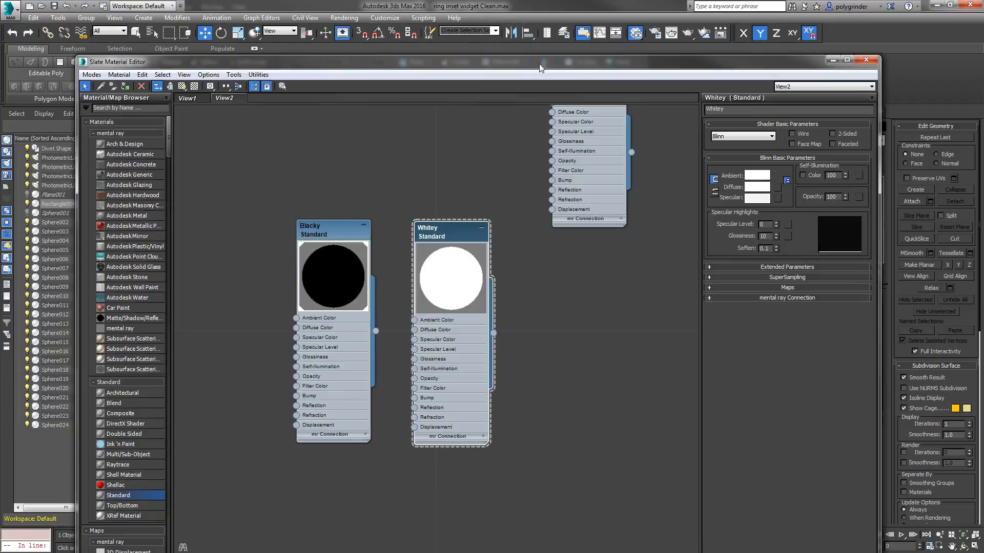
right_click(447, 236)
click(469, 249)
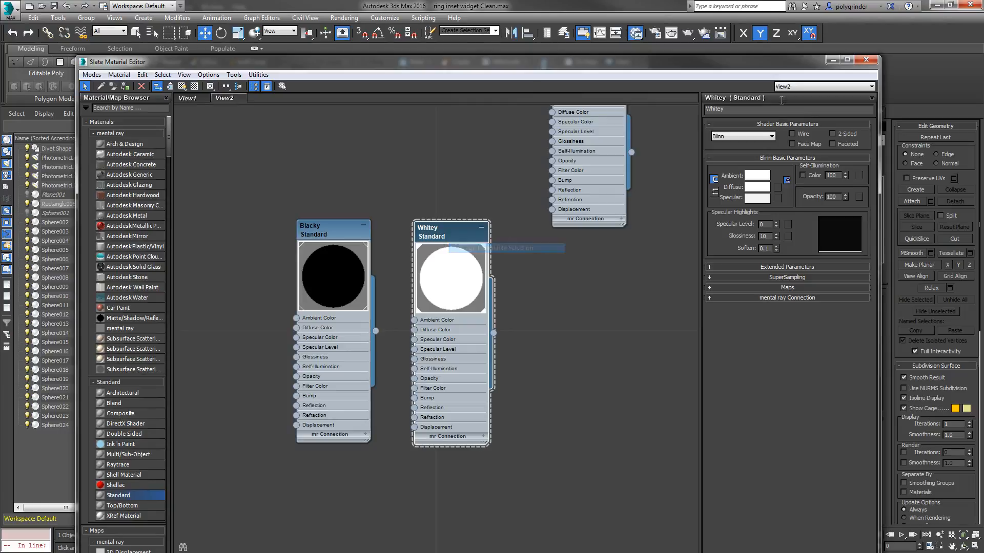
click(831, 60)
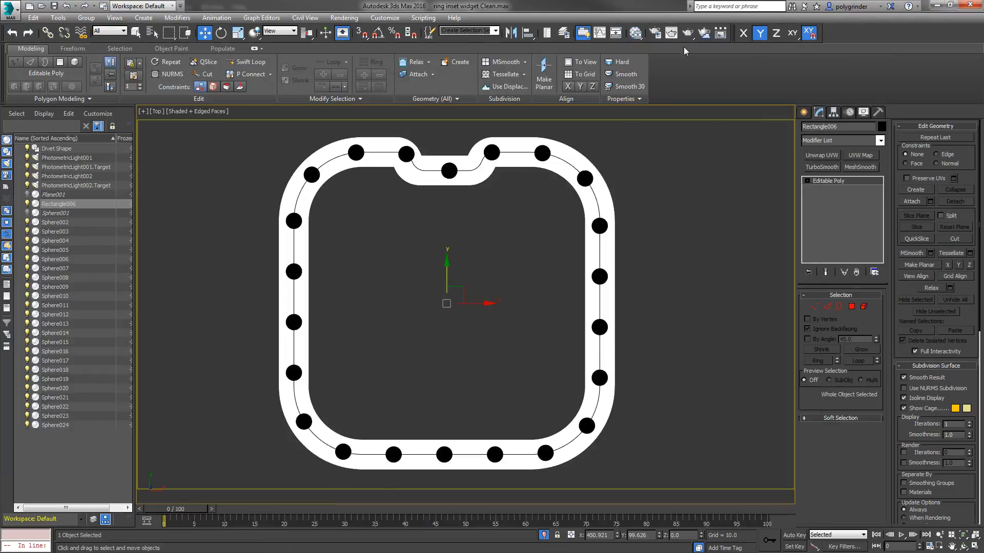
Step: Set the render output size to Custom, 1800 by 1800 pixels
click(655, 34)
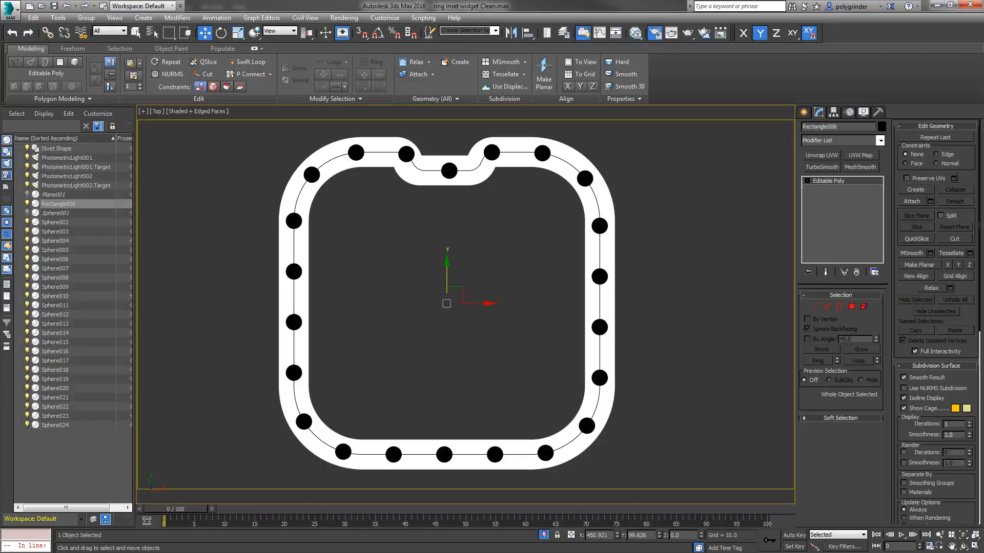
click(447, 277)
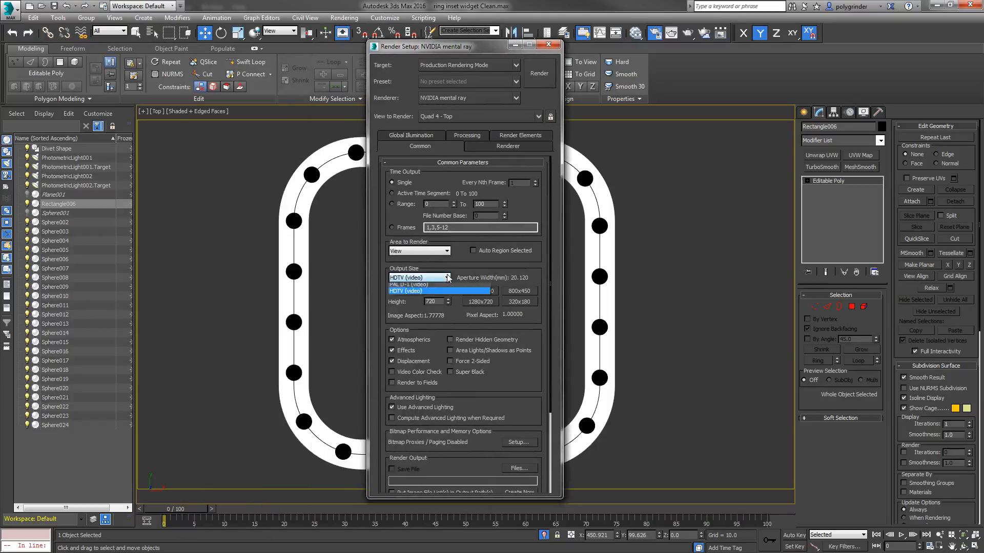
click(416, 287)
double_click(441, 291)
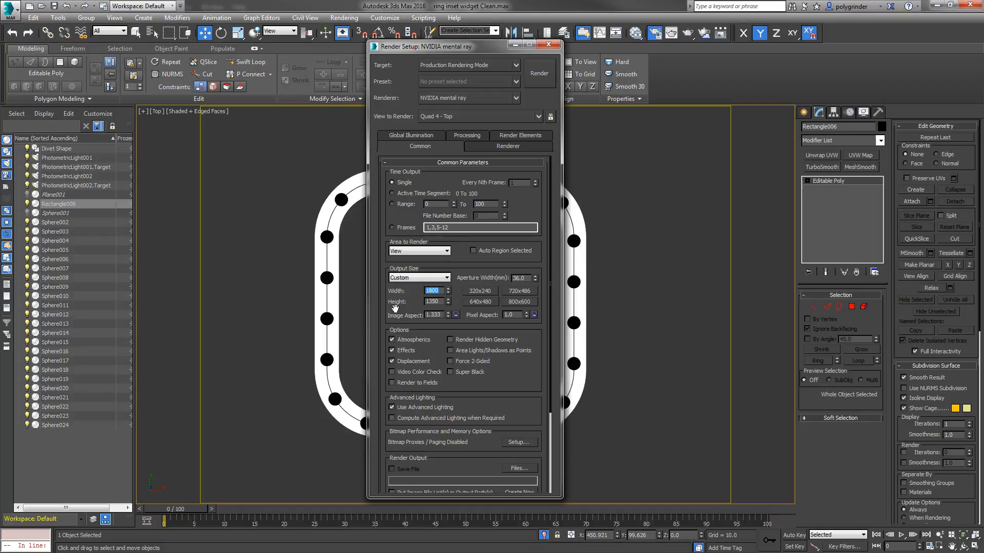
double_click(442, 303)
text(1800)
key(Return)
click(557, 47)
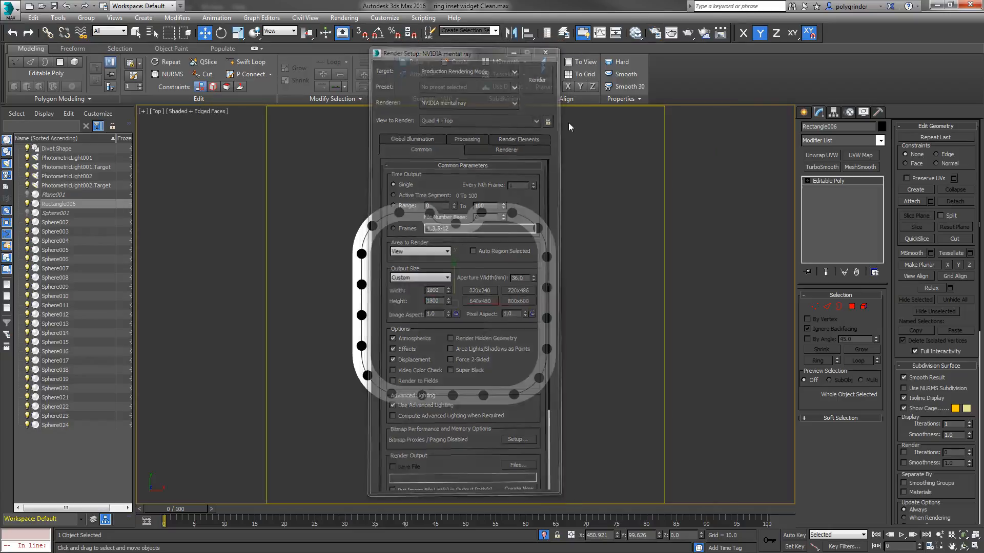
Step: Frame the top view so the whole ring nearly fills the square render area
click(964, 543)
click(939, 534)
drag(472, 320, 475, 310)
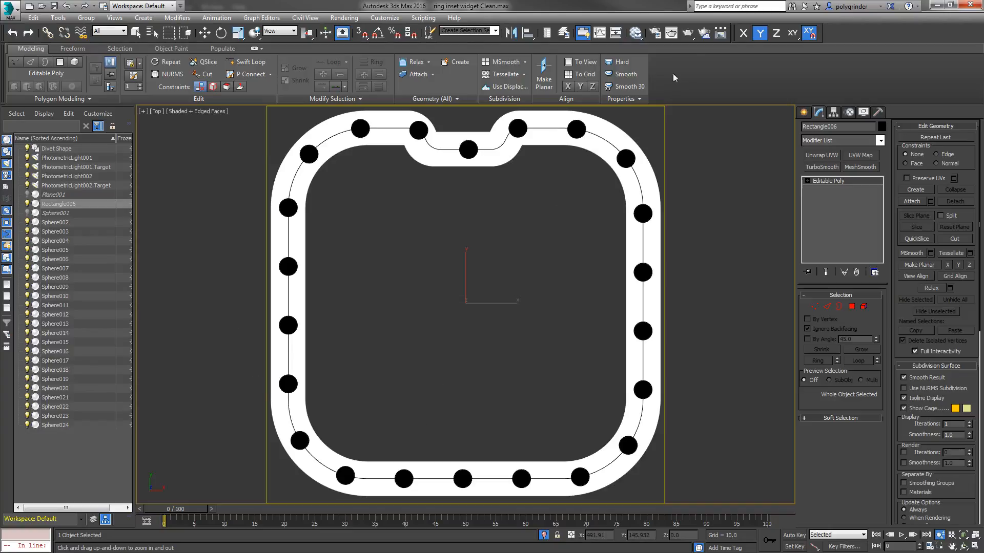
Step: Try to render the top view with NVIDIA mental ray
click(687, 33)
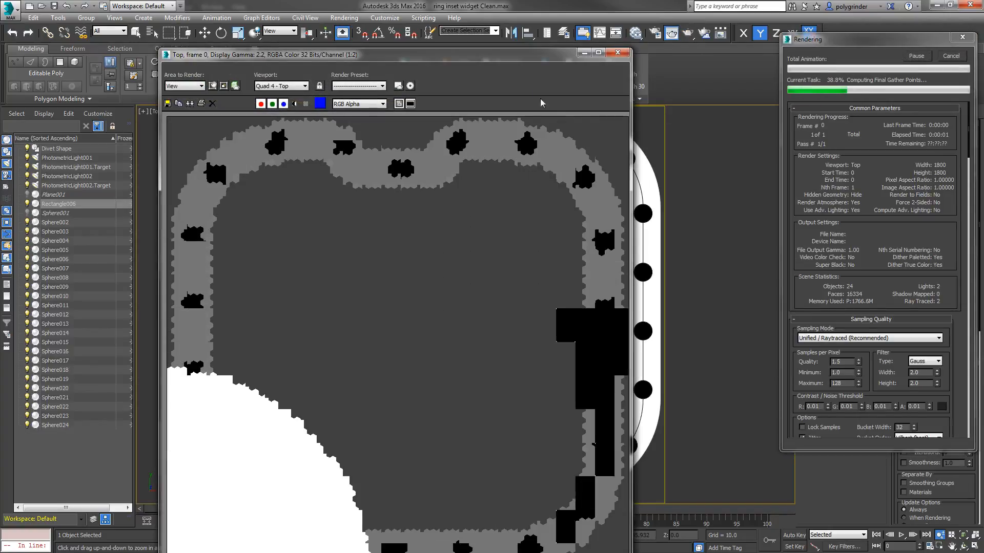
drag(477, 54, 458, 33)
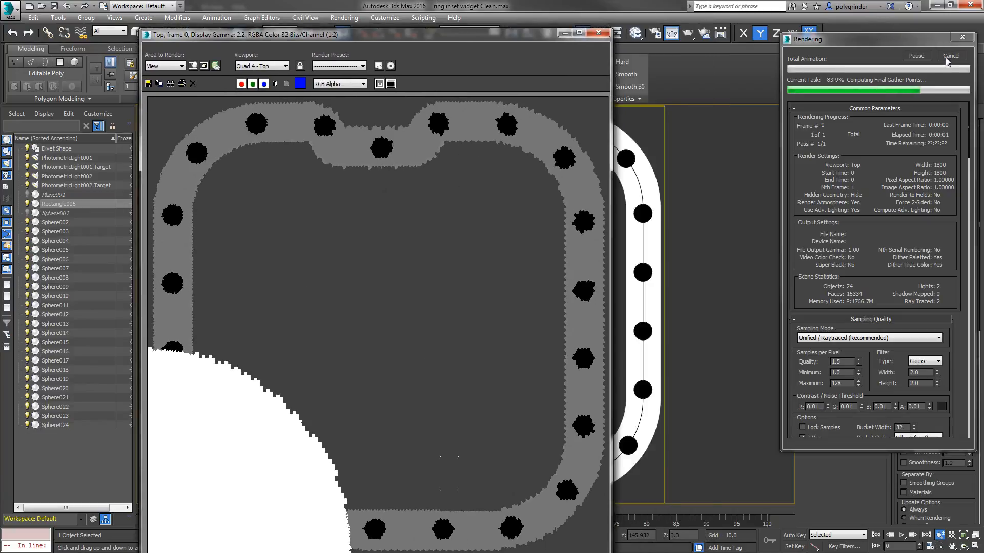
click(598, 33)
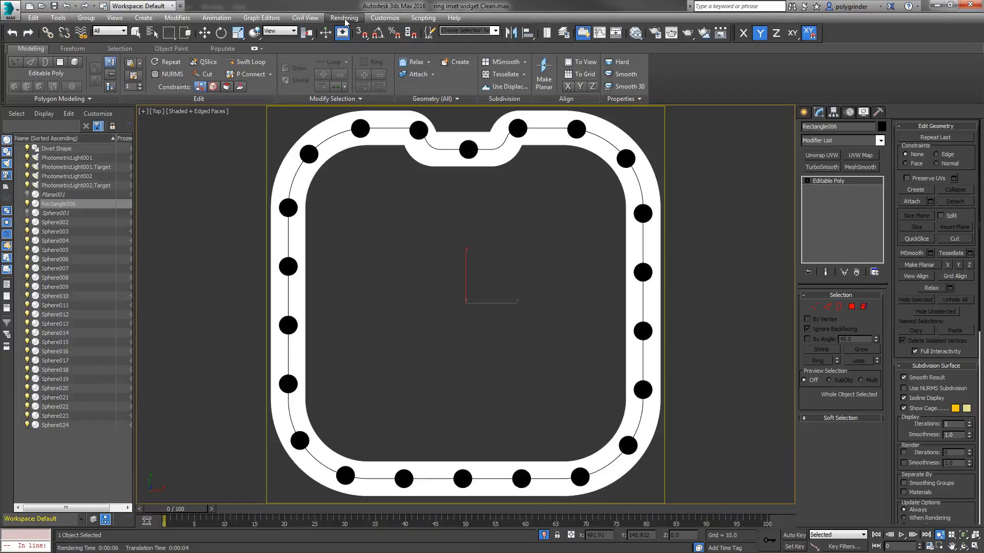
Step: Switch the renderer to Default Scanline Renderer
click(345, 20)
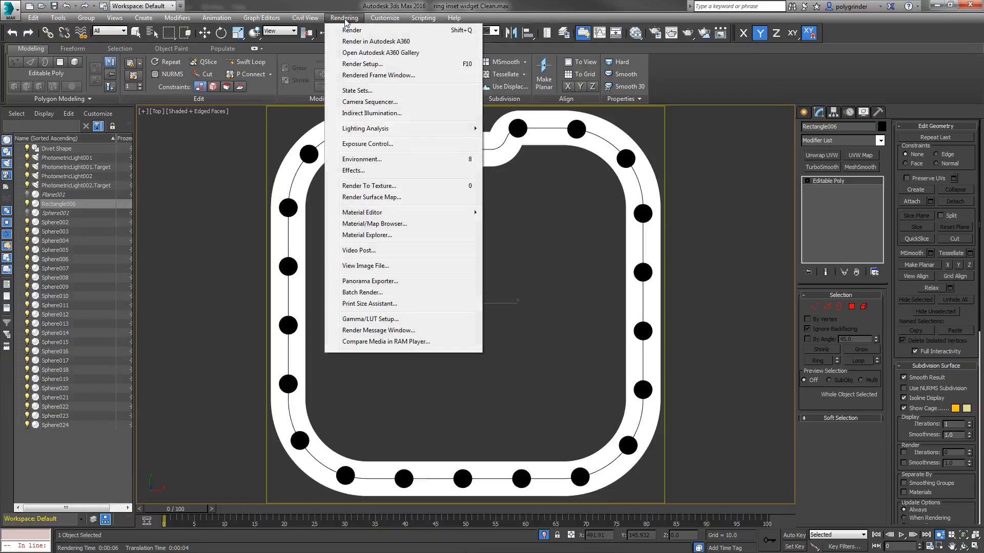
click(348, 75)
key(F10)
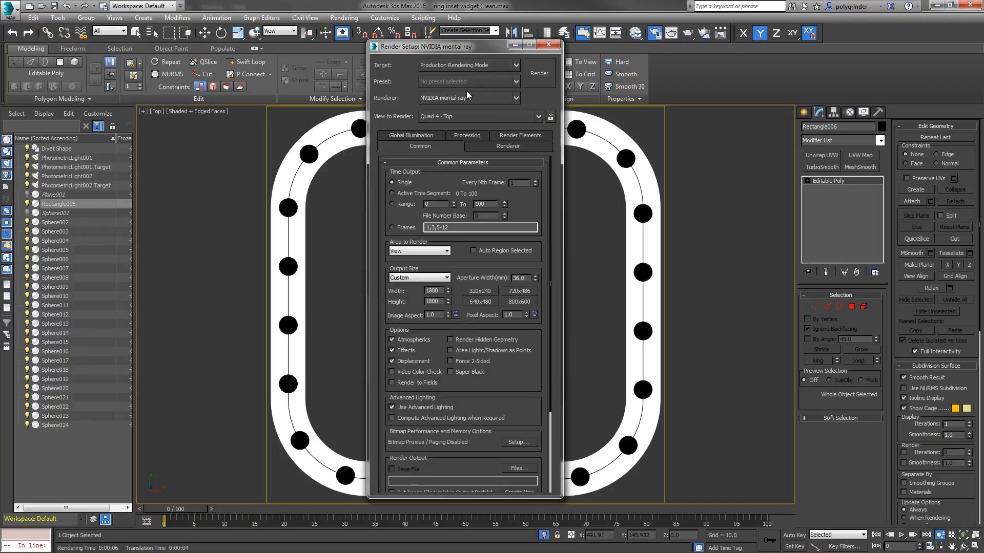
click(512, 97)
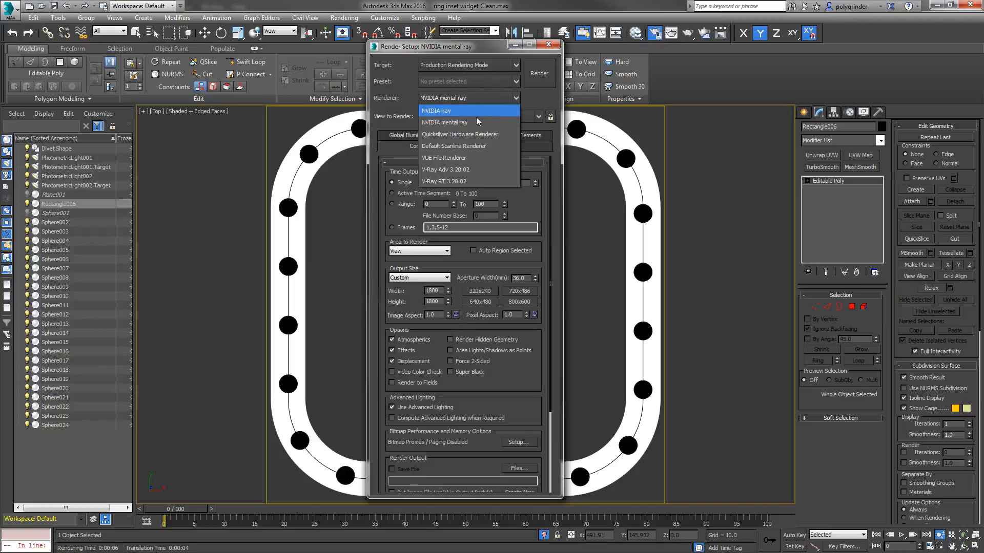
click(455, 146)
click(548, 44)
Step: Deactivate the exposure control and set the environment background color to black
click(344, 18)
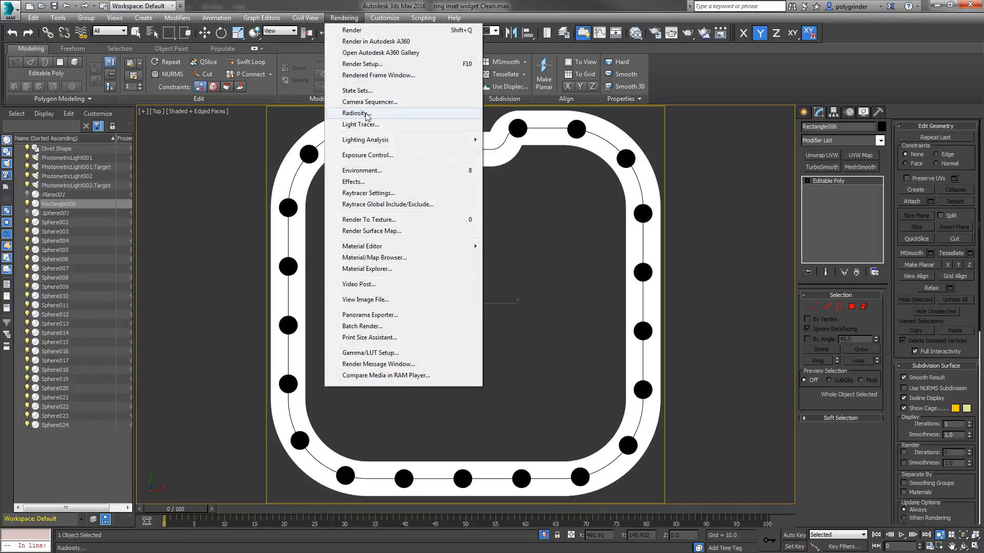
click(374, 157)
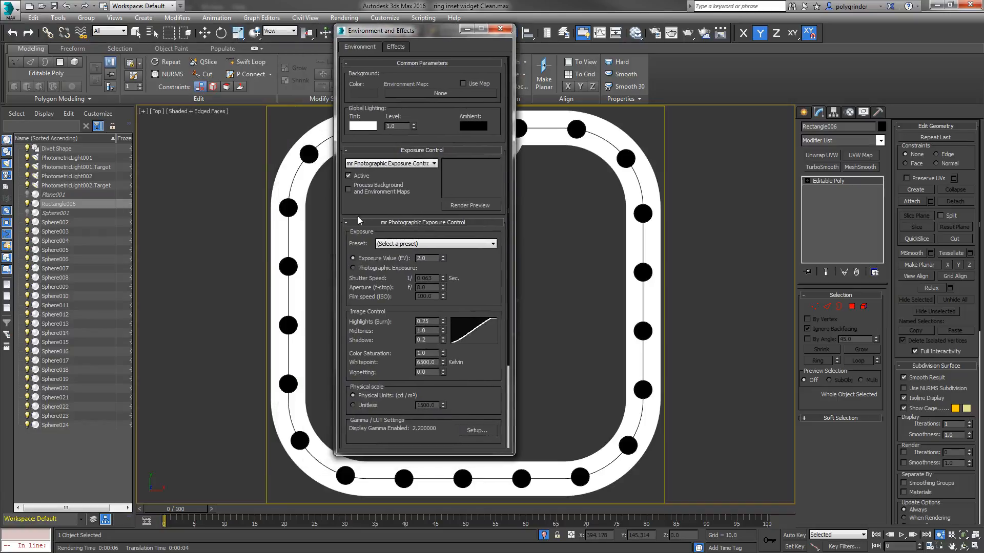
right_click(373, 92)
click(396, 111)
click(374, 94)
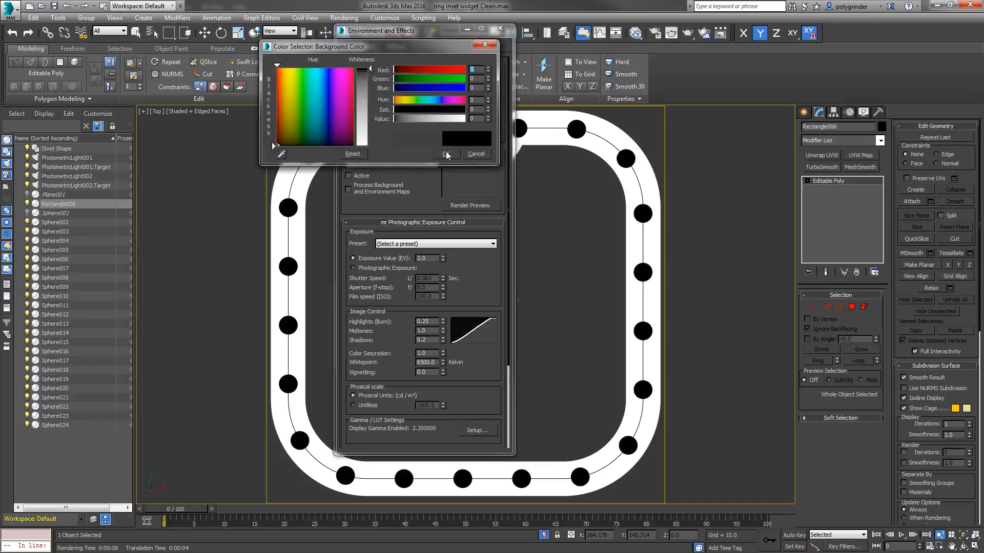
click(445, 154)
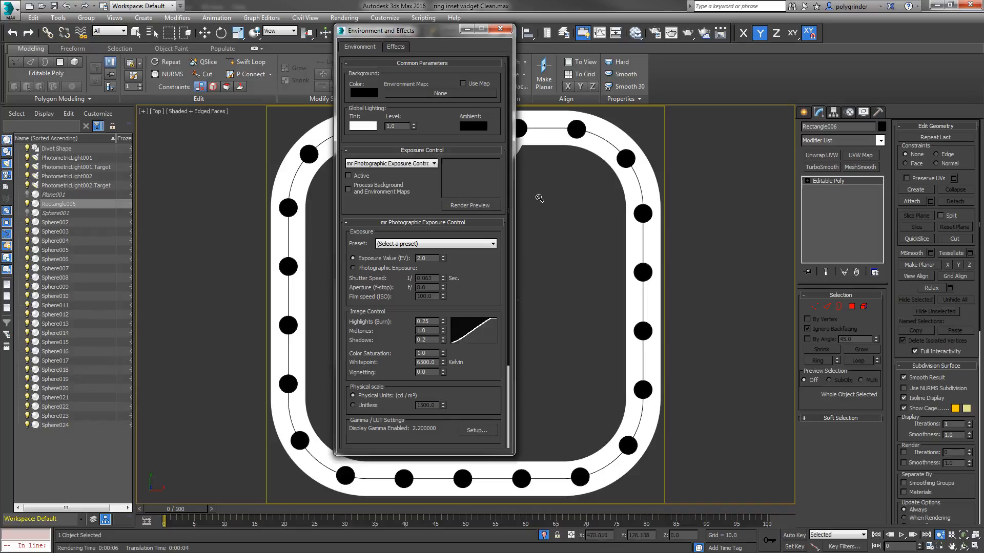
click(500, 29)
Step: Check the on/off states of the photometric lights in the Light Lister and render the top view
click(58, 18)
click(85, 174)
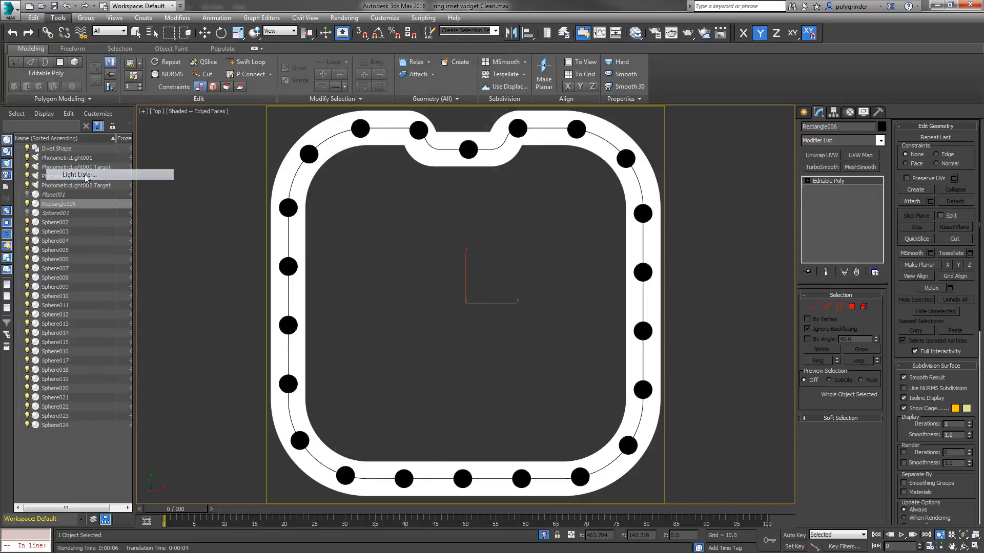
drag(379, 104, 509, 76)
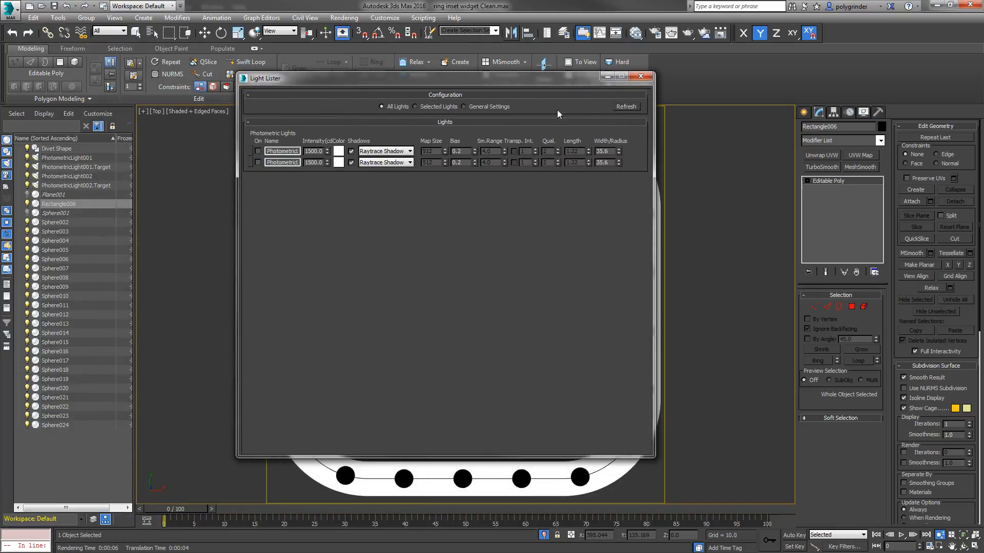
click(642, 77)
click(689, 33)
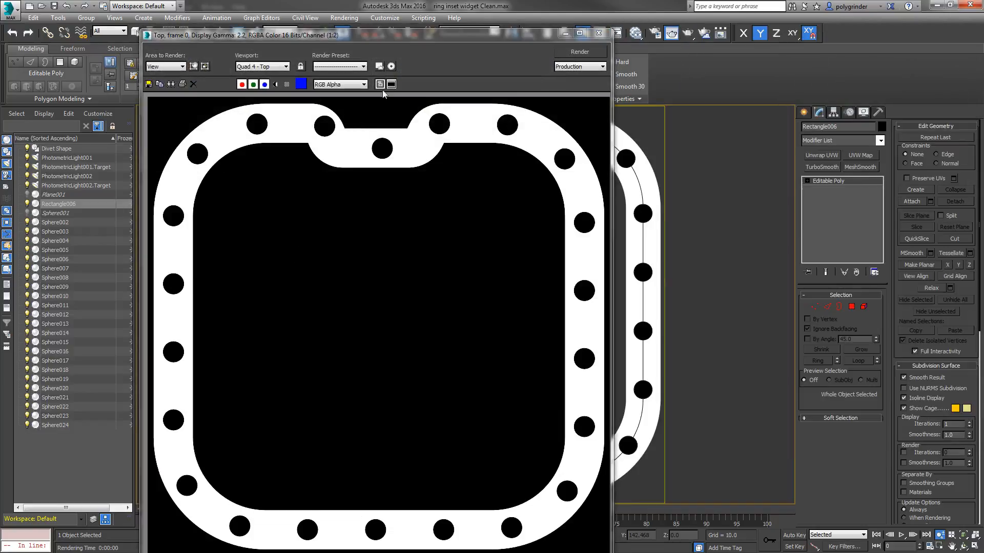
drag(410, 37, 450, 19)
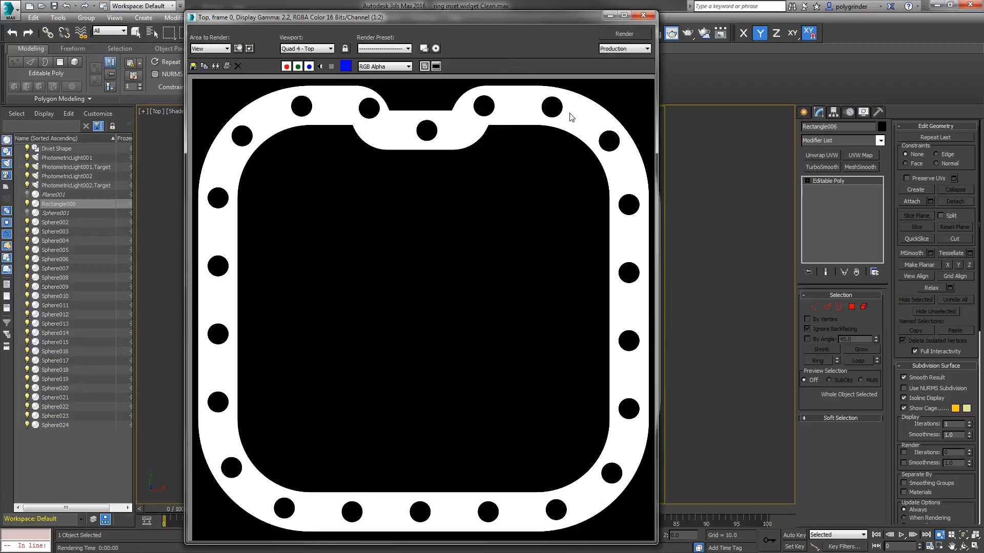
Step: Save the rendered image as the PNG file "top mask" in Grayscale 8 bit without an alpha channel
click(193, 66)
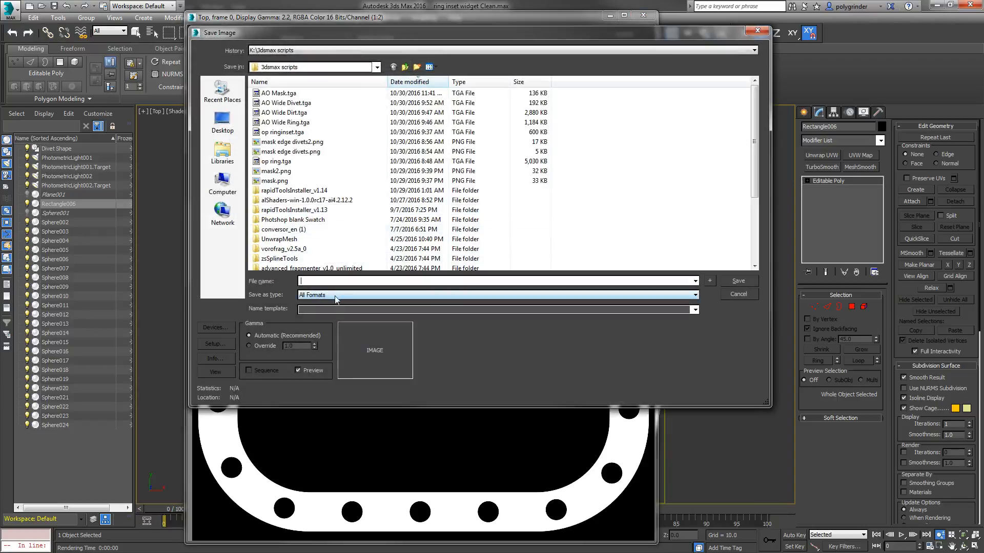
click(337, 296)
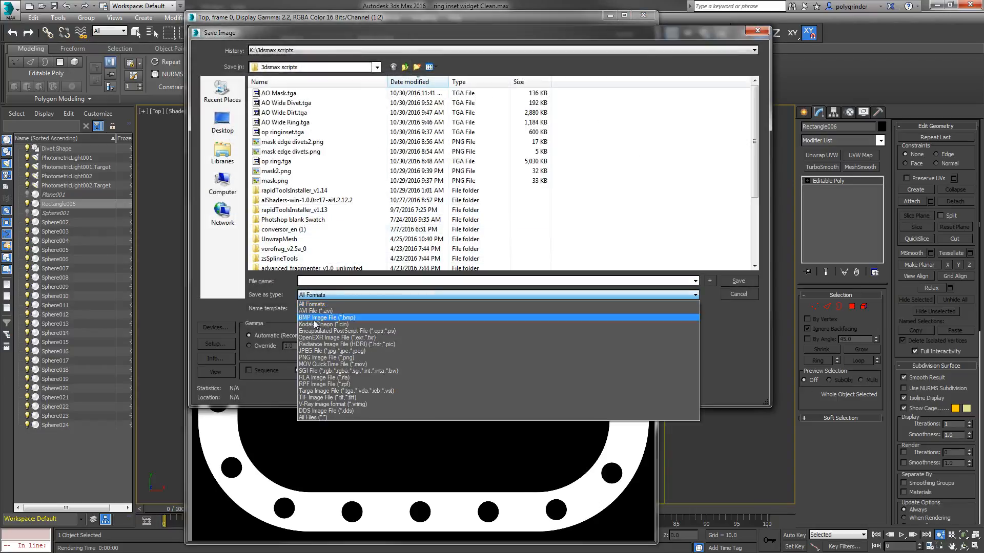
click(317, 391)
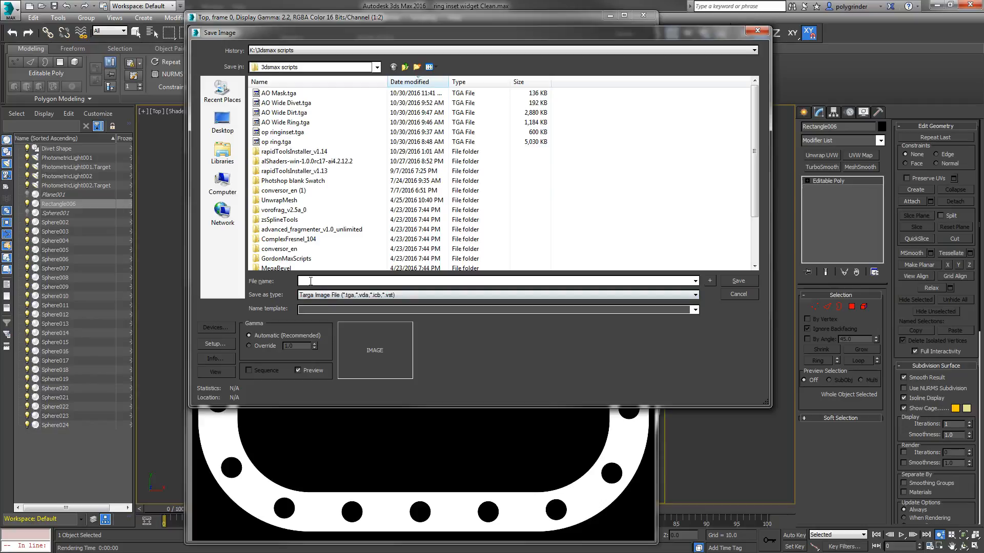
click(321, 294)
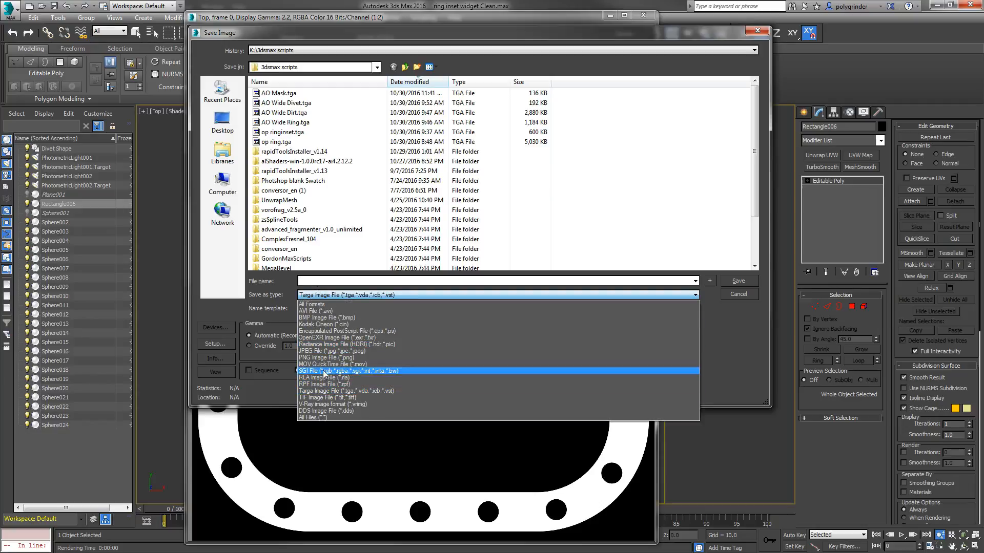
click(328, 358)
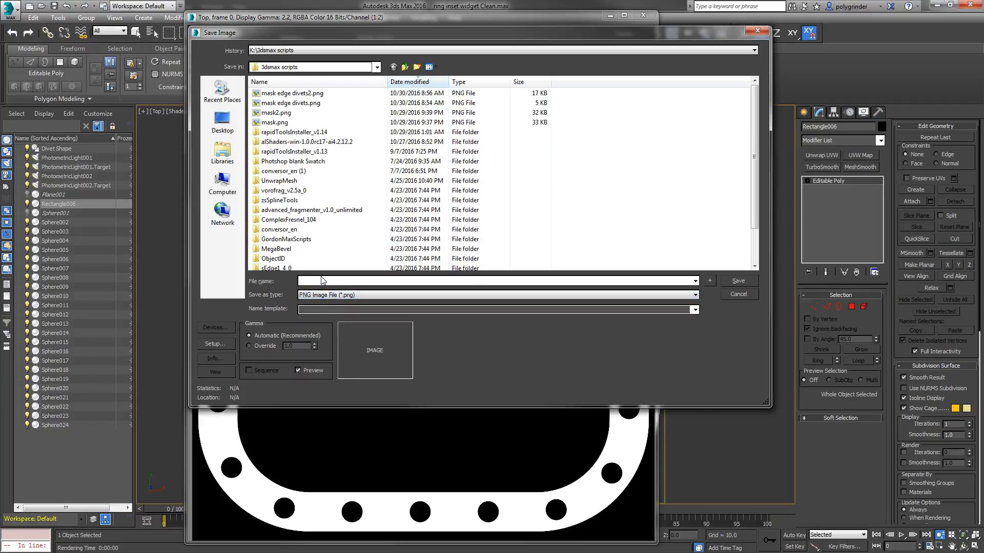
text(top mask)
key(Return)
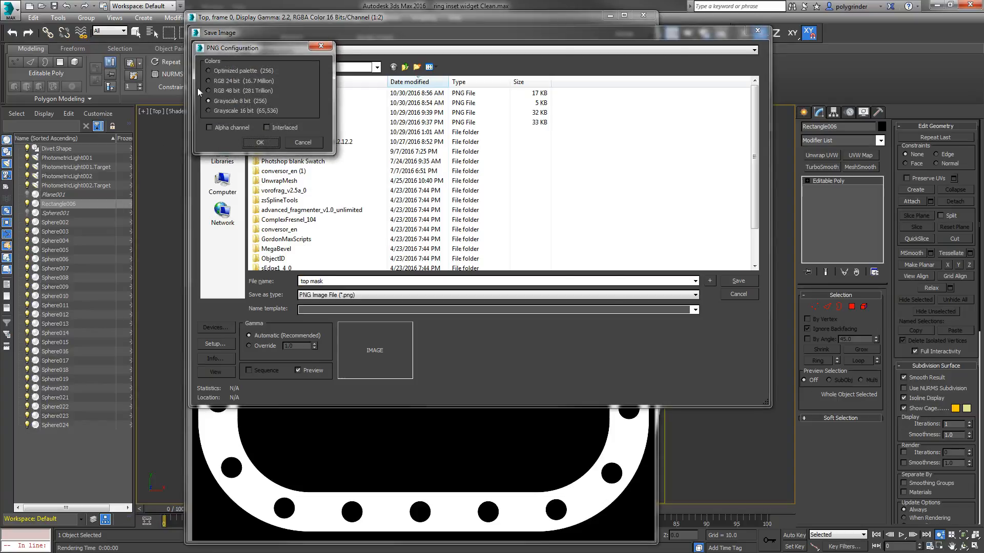
drag(254, 54, 479, 100)
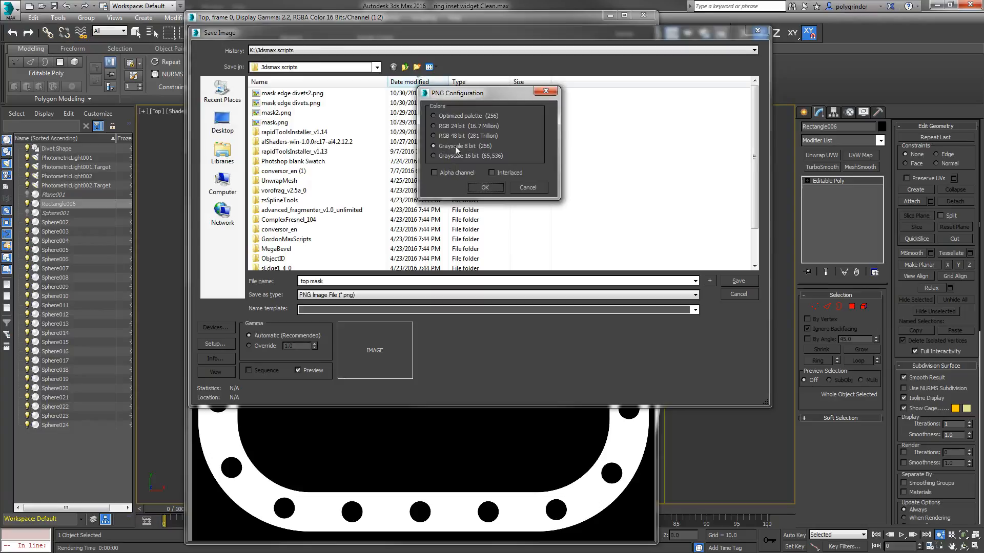
click(485, 189)
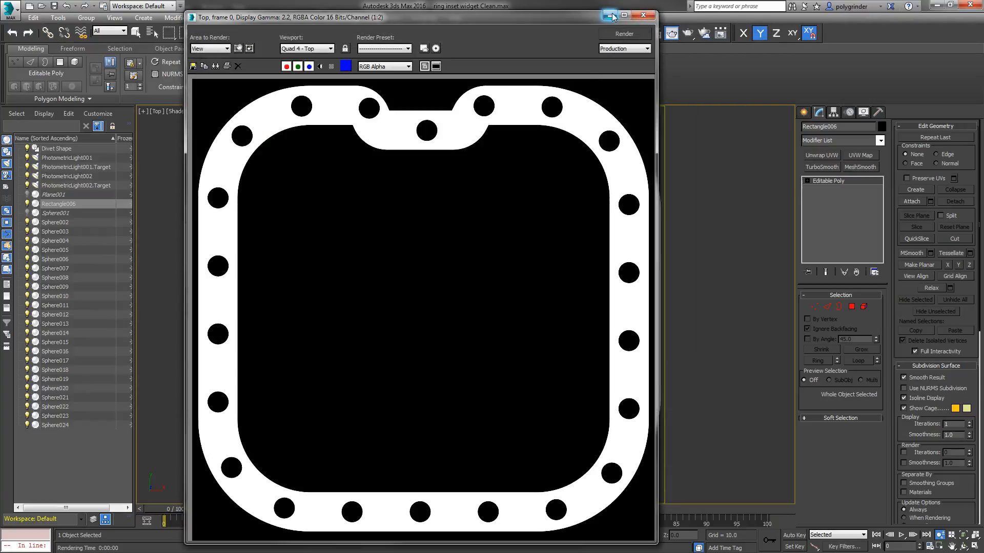
click(636, 18)
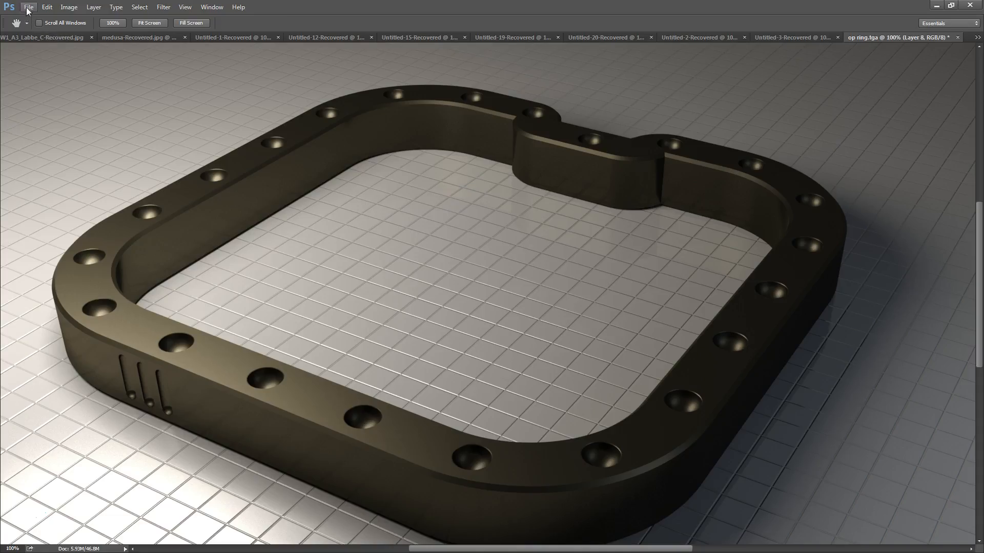
Step: Switch to Photoshop and open top mask.png
click(27, 10)
click(33, 28)
drag(0, 64, 0, 132)
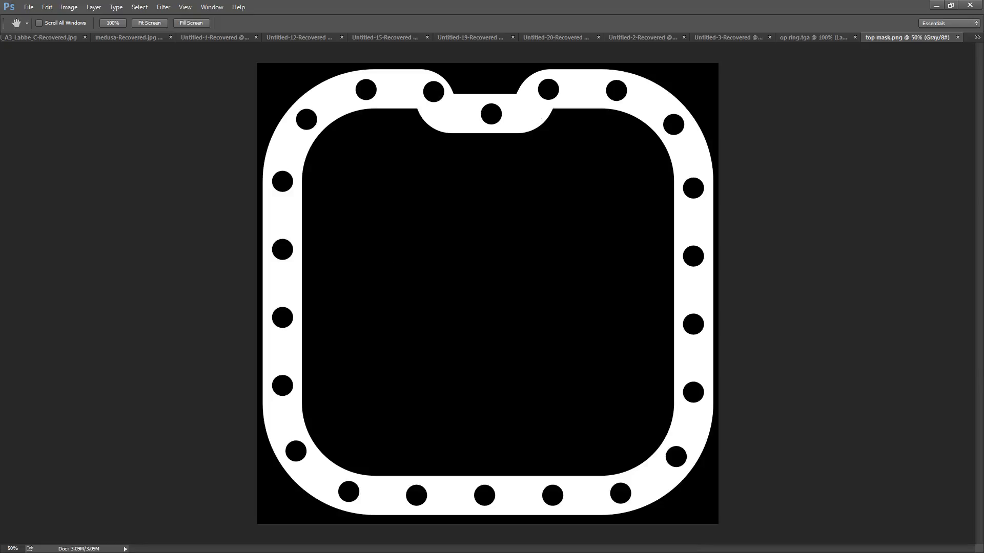
Step: Show the layer list beside the mask image and add a new layer above the background
key(F7)
drag(318, 128, 859, 101)
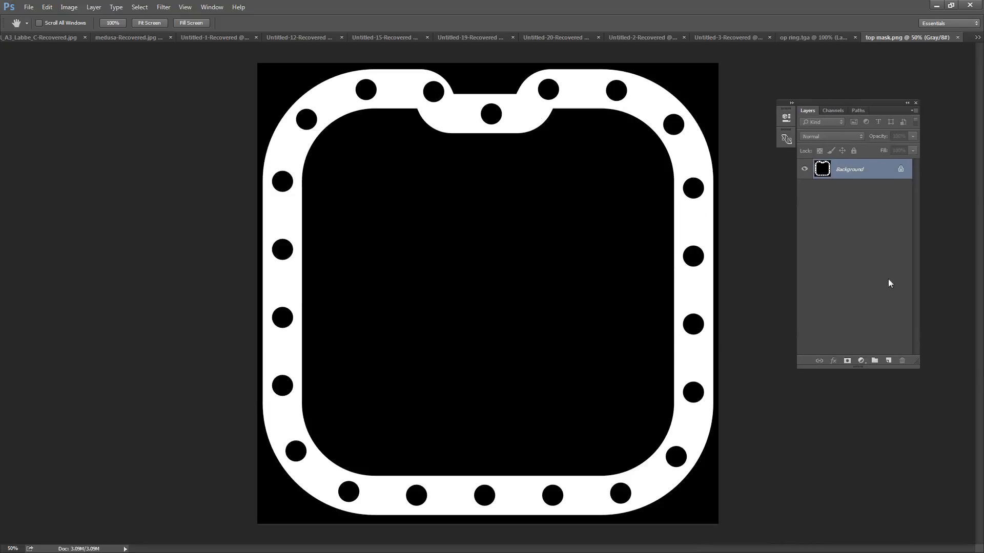
click(889, 361)
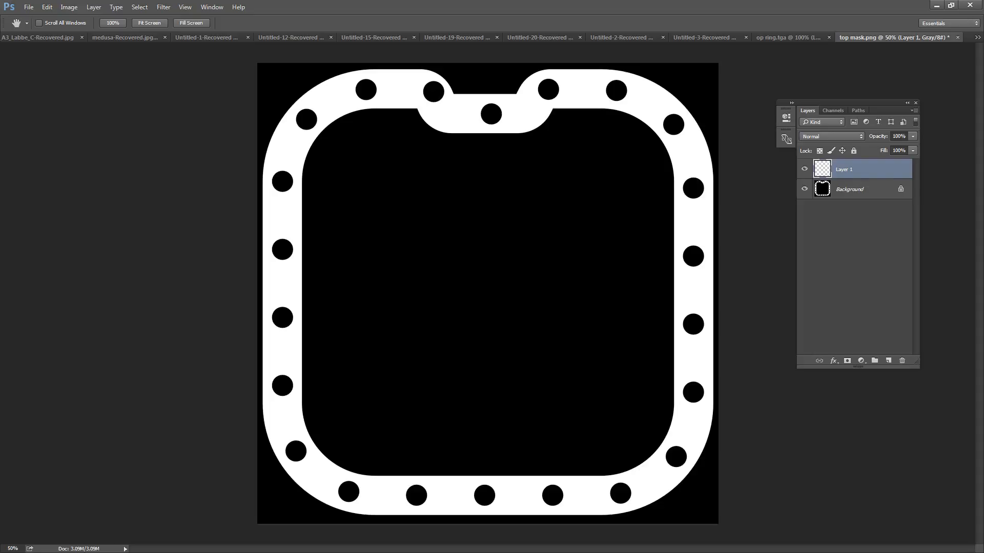
Step: Select the black areas outside and inside the ring with the Magic Wand and fill them with white on the new layer
key(w)
click(475, 84)
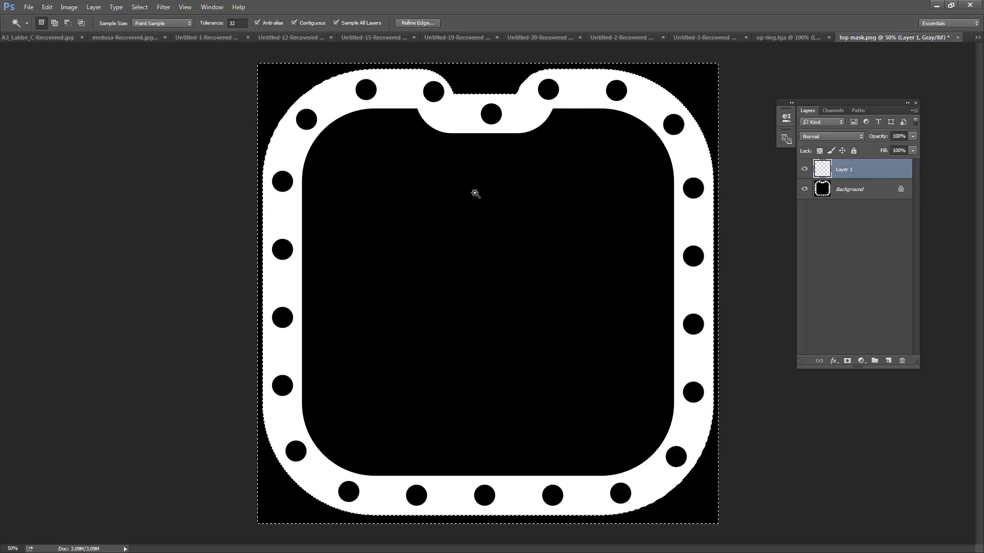
shift+click(441, 237)
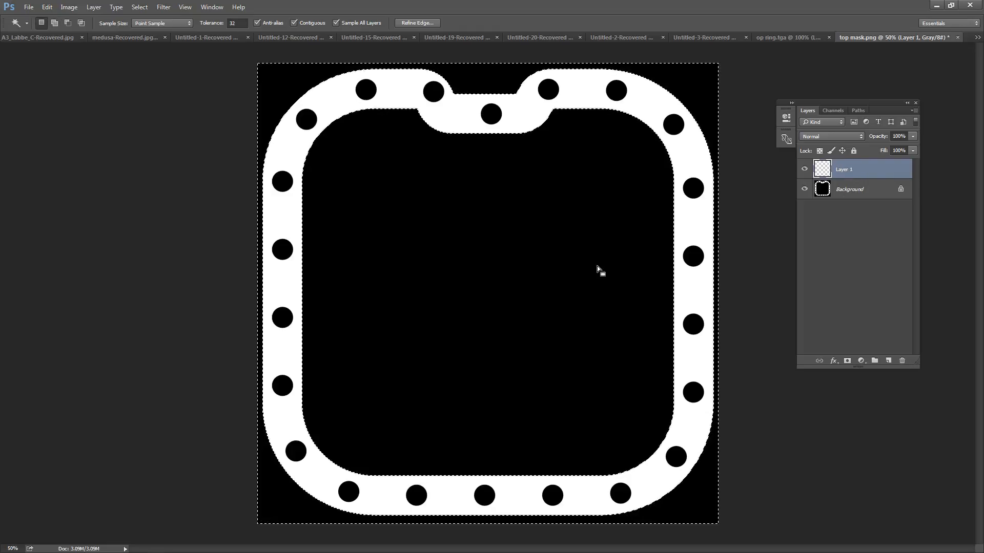
key(ctrl+BackSpace)
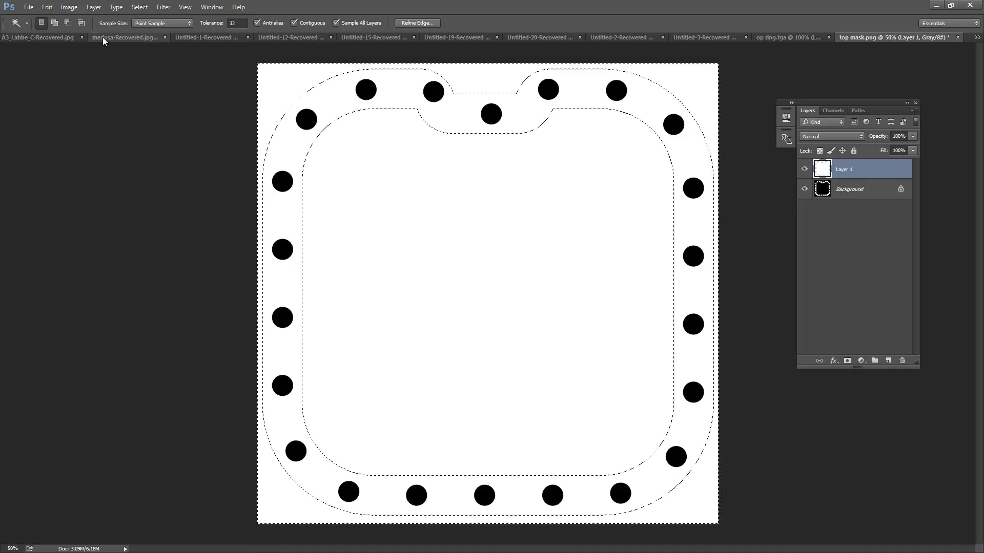
Step: Stroke the selection outline on Layer 1 with an 8 px white line, centred on the edge, at Normal mode and 100% opacity
click(47, 7)
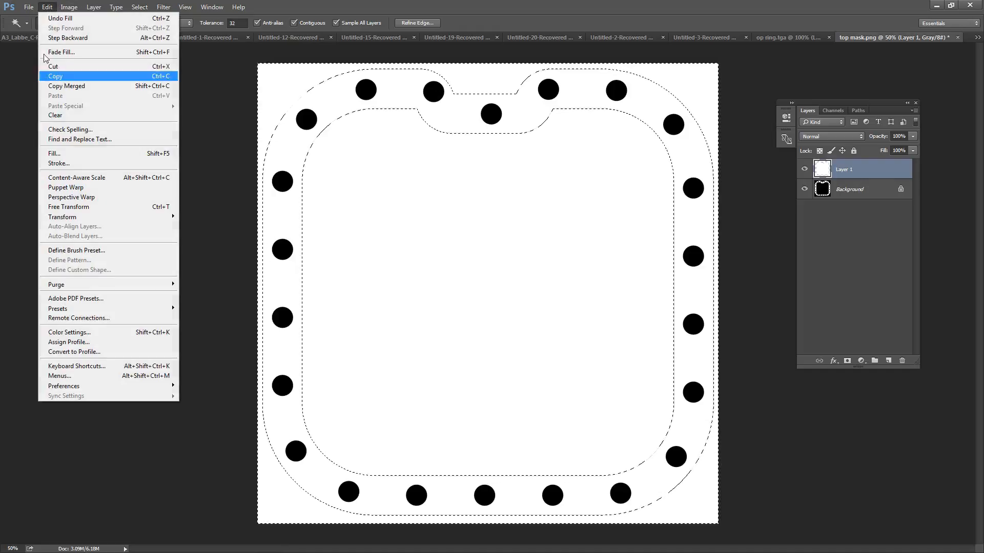
click(57, 163)
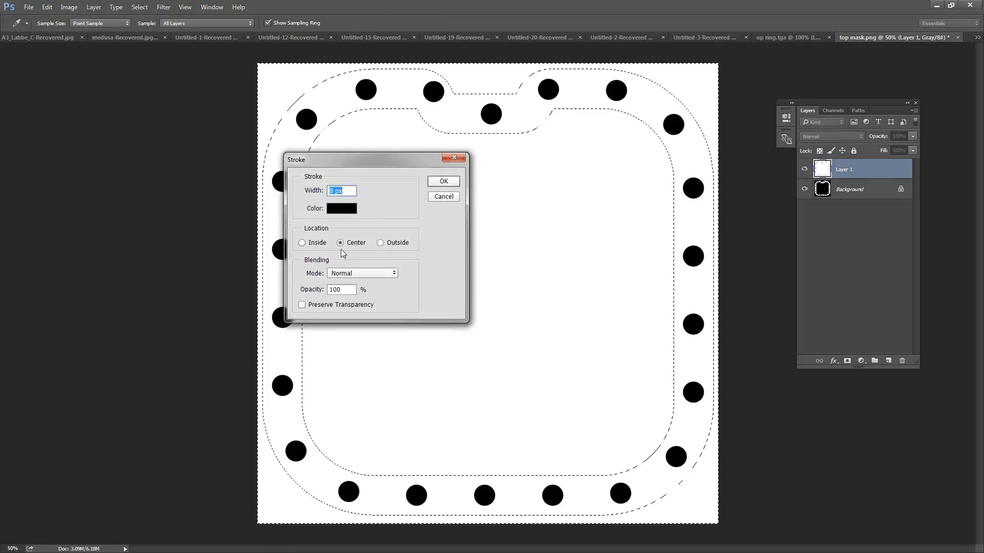
click(346, 211)
drag(406, 219, 391, 193)
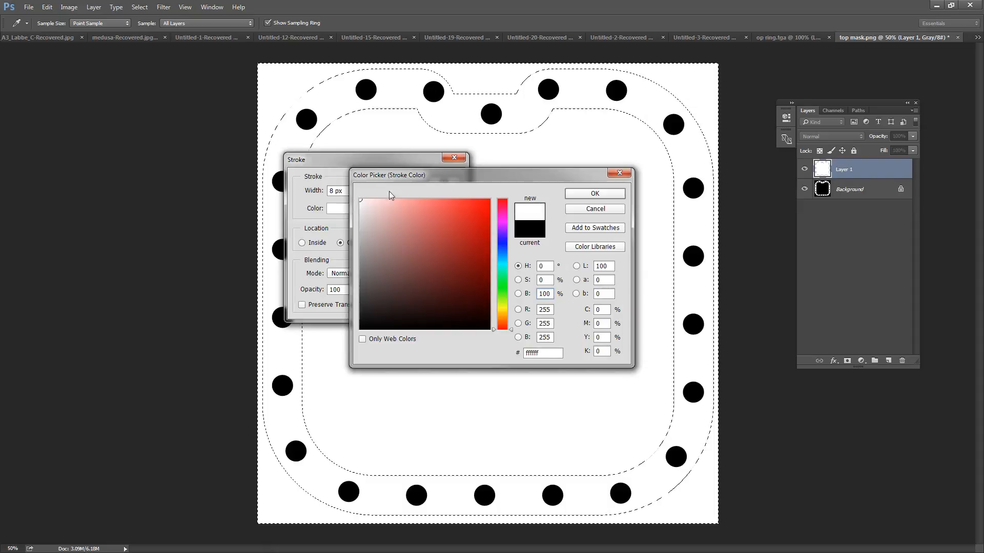
click(580, 197)
click(444, 181)
key(w)
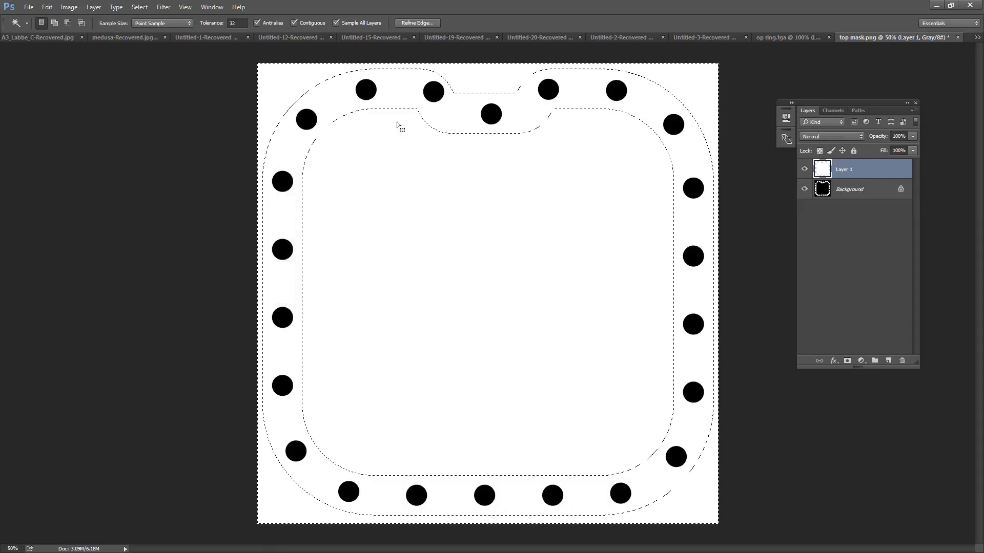
Step: Deselect the active layer and clear the selection around the ring
click(139, 7)
click(153, 73)
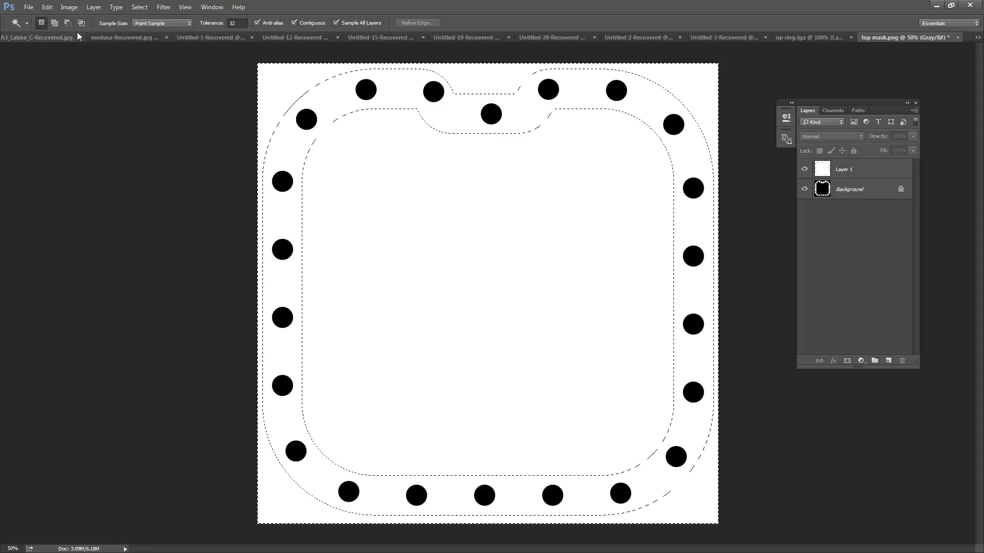
click(70, 7)
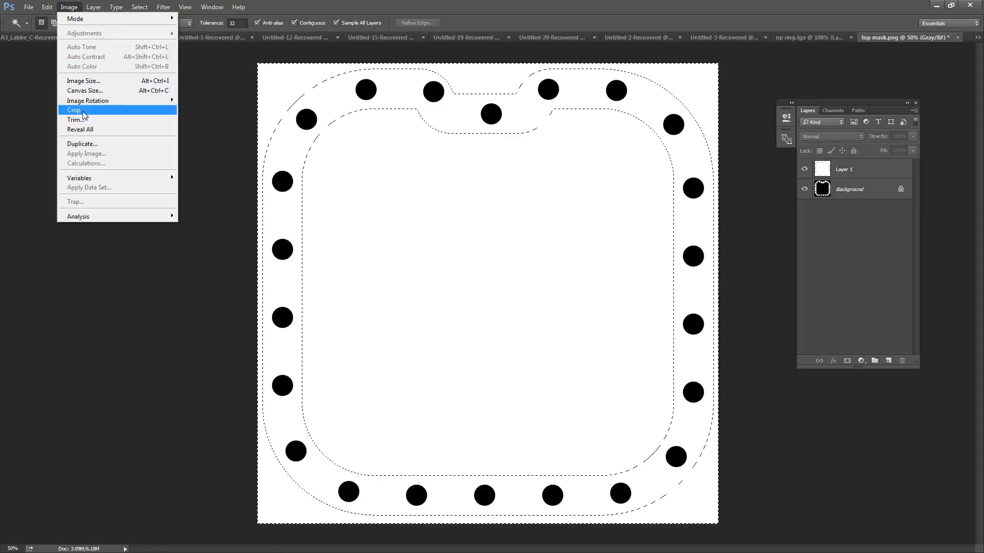
click(175, 305)
key(ctrl+d)
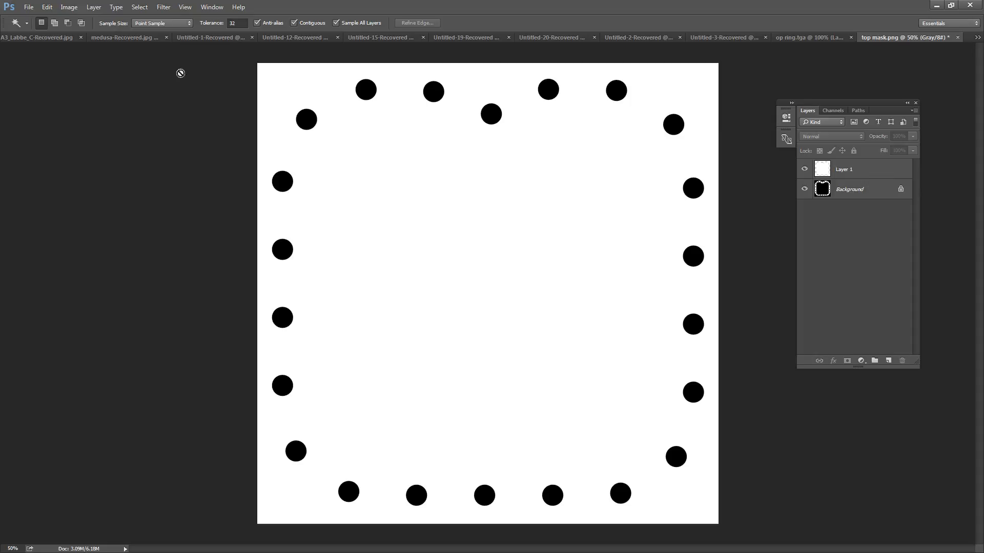
Step: Save the mask as "top mask final.png" in PNG format with Smallest / Slow compression and no interlacing
click(29, 8)
click(61, 120)
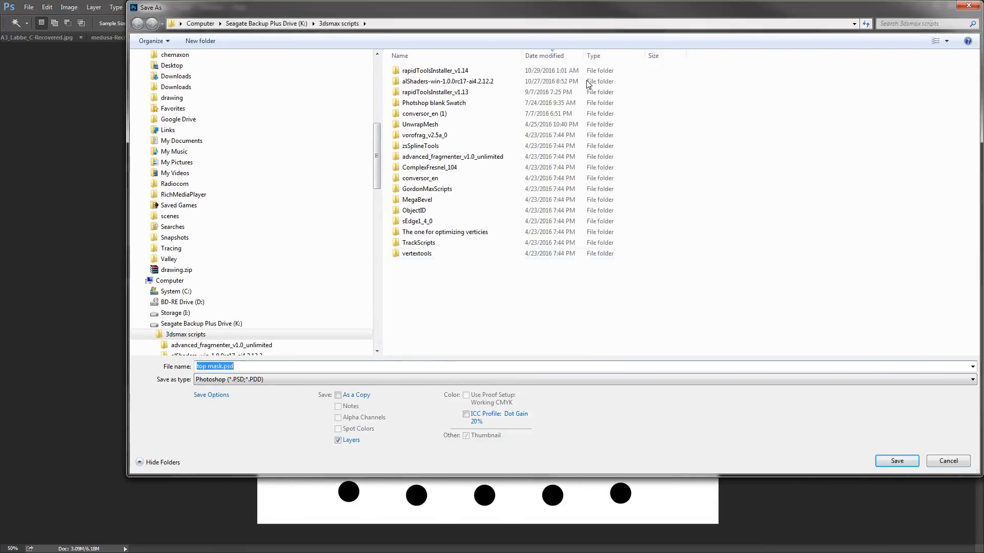
click(262, 379)
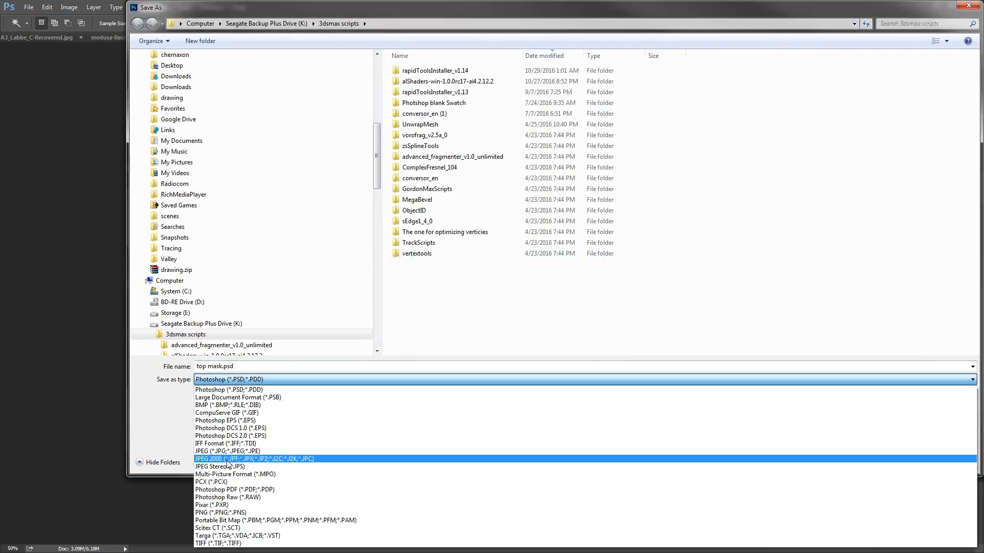
click(231, 513)
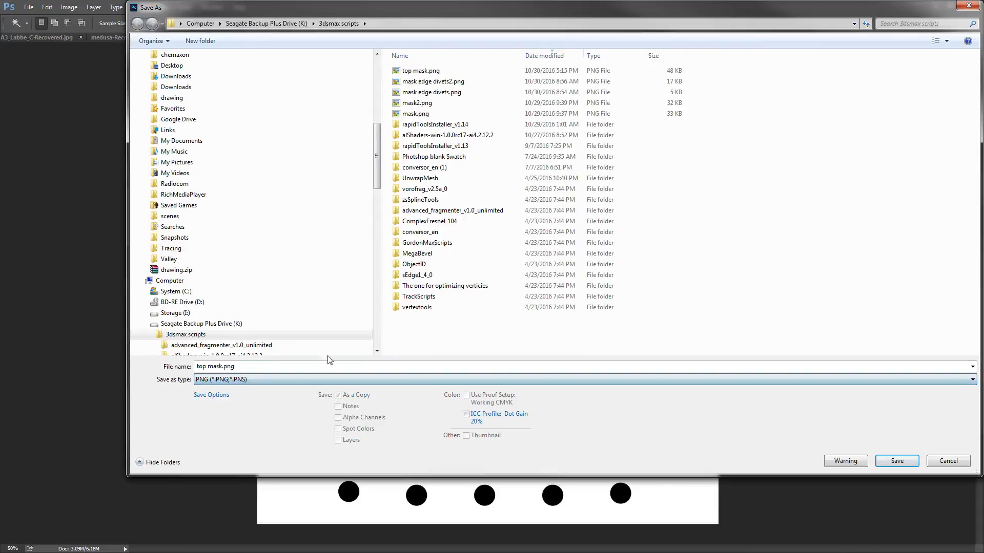
click(216, 366)
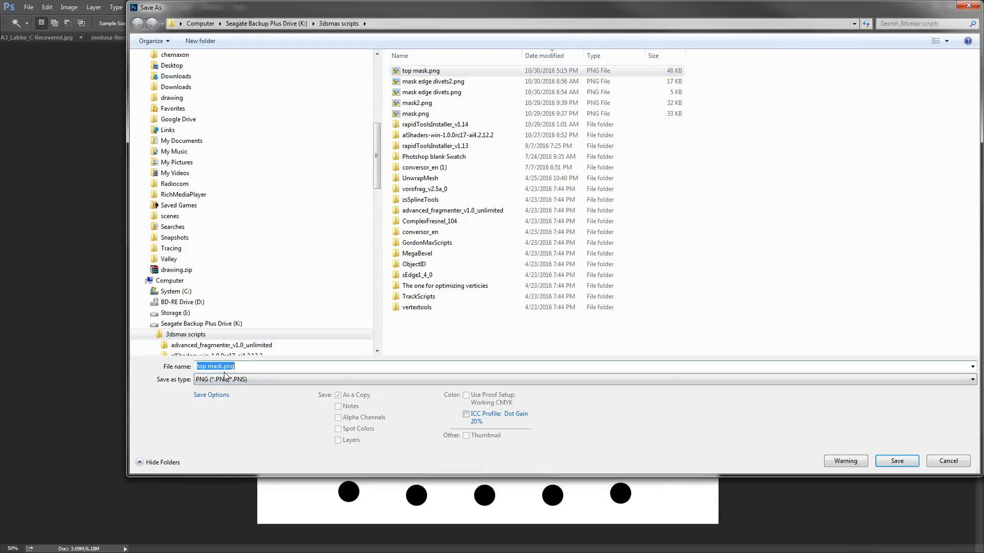
click(221, 366)
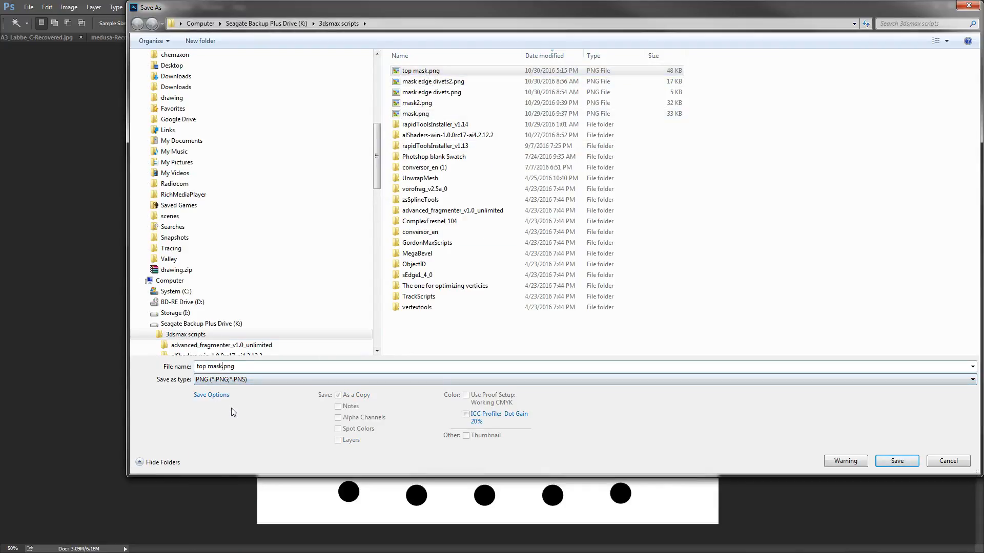
text(final)
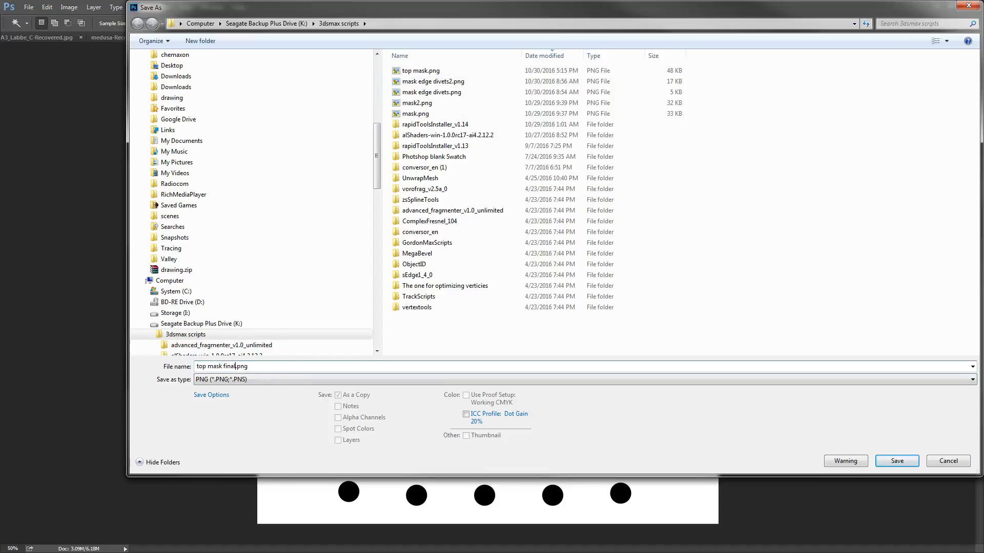
key(Return)
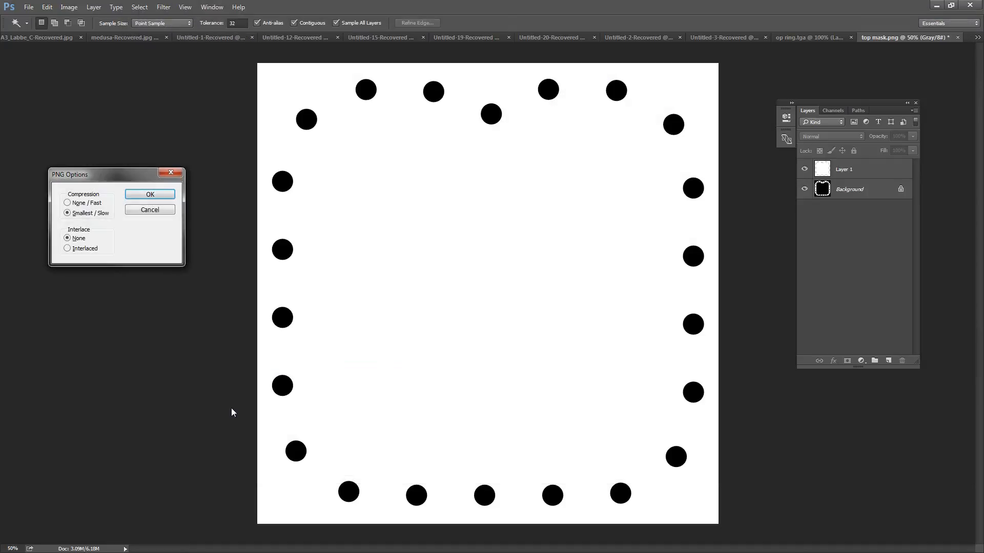
click(151, 194)
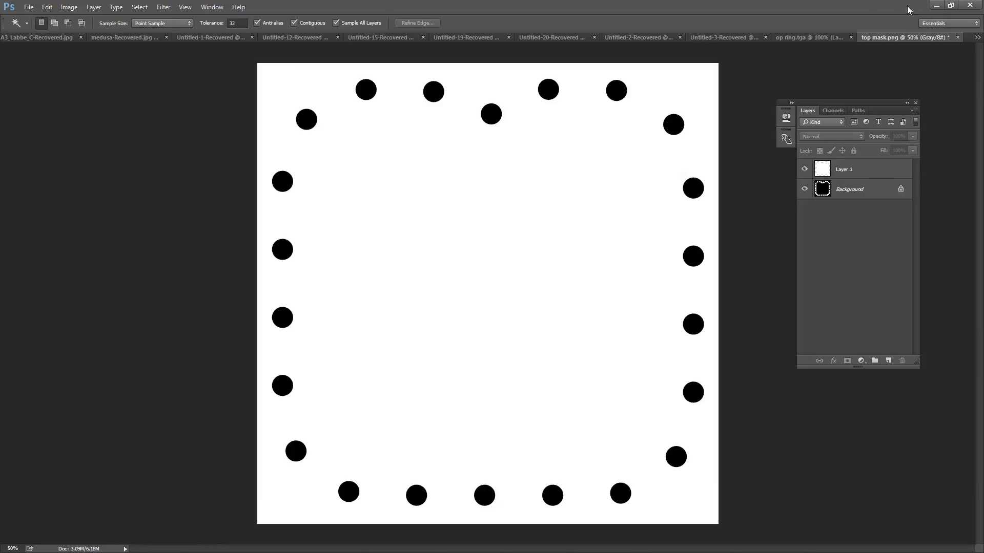
Step: Switch to 3ds Max and select all 23 divet bowls above the ring in the Front view
click(936, 5)
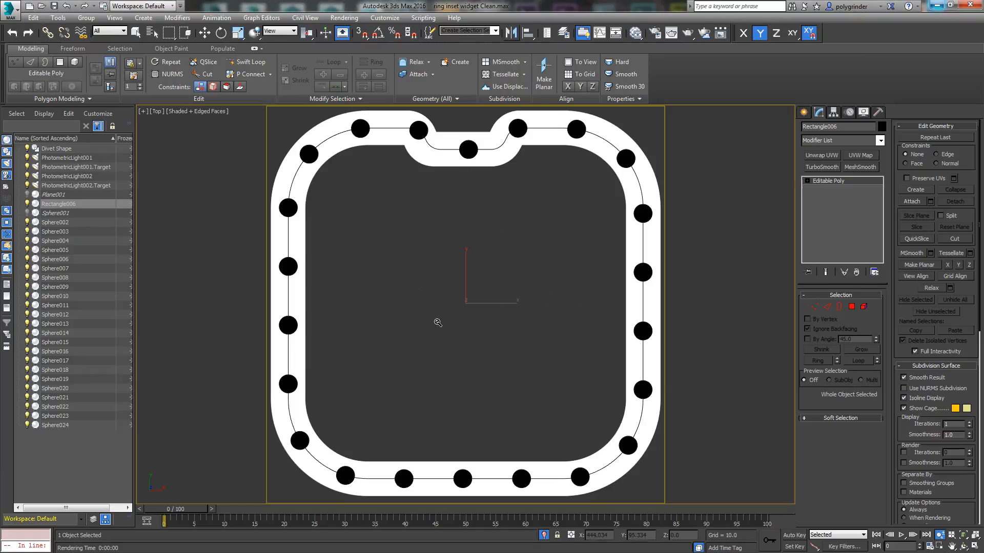
alt+middle_drag(491, 342, 452, 273)
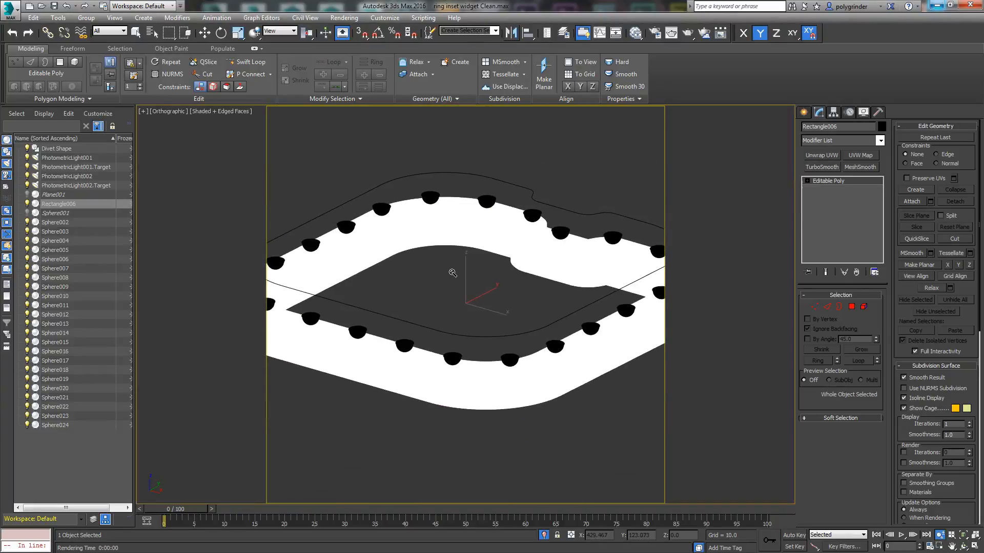
key(w)
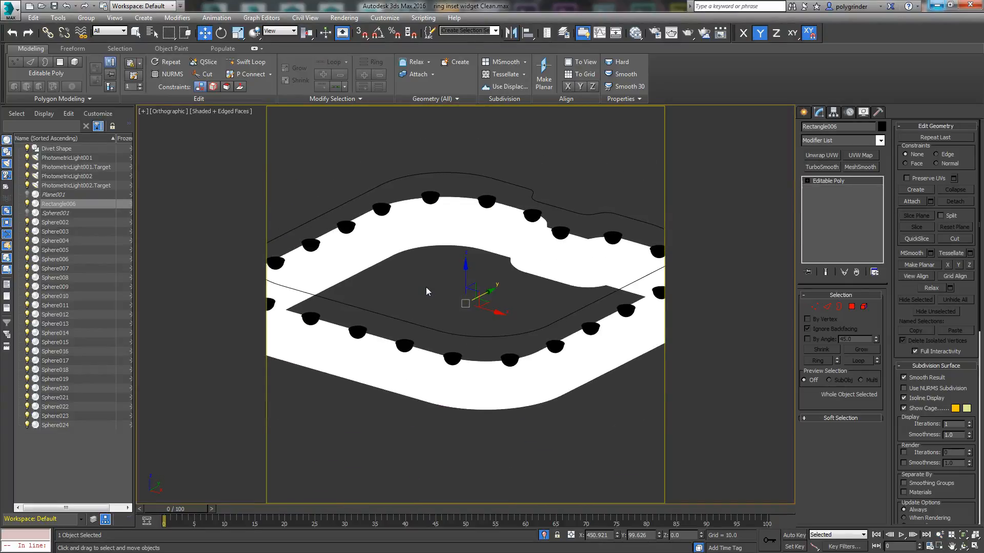
key(v)
key(f)
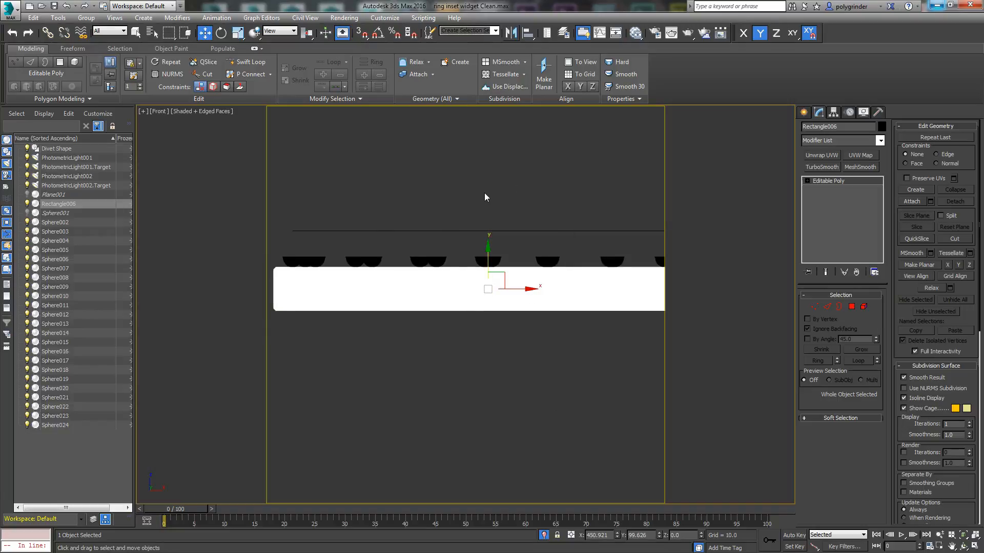
key(shift+f)
scroll(542, 245, down, 3)
middle_drag(542, 243, 465, 243)
drag(178, 222, 688, 245)
scroll(542, 217, up, 5)
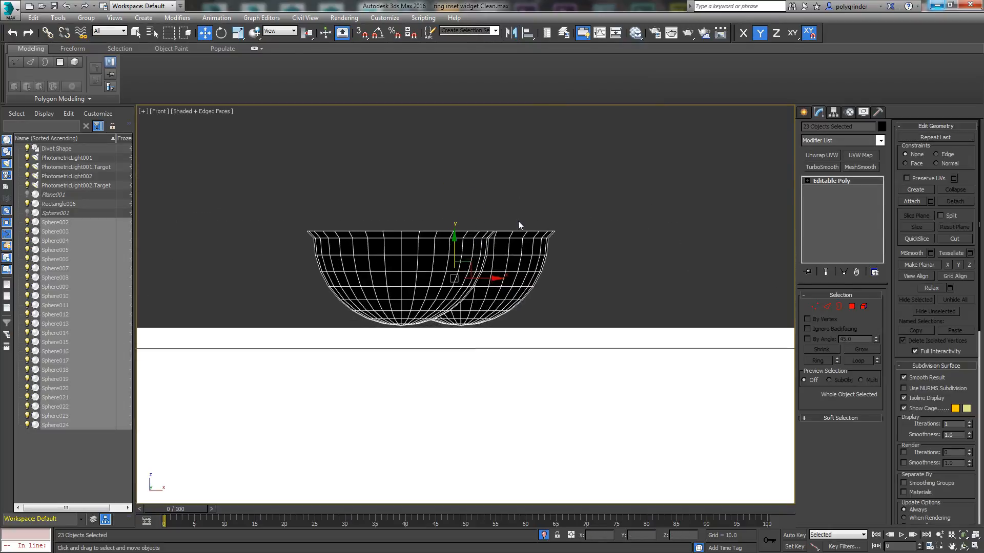
Step: Lower the selected bowls into the ring until their rims sit level with its top face, then deselect them
middle_drag(519, 226, 510, 186)
drag(453, 211, 453, 299)
scroll(494, 260, up, 5)
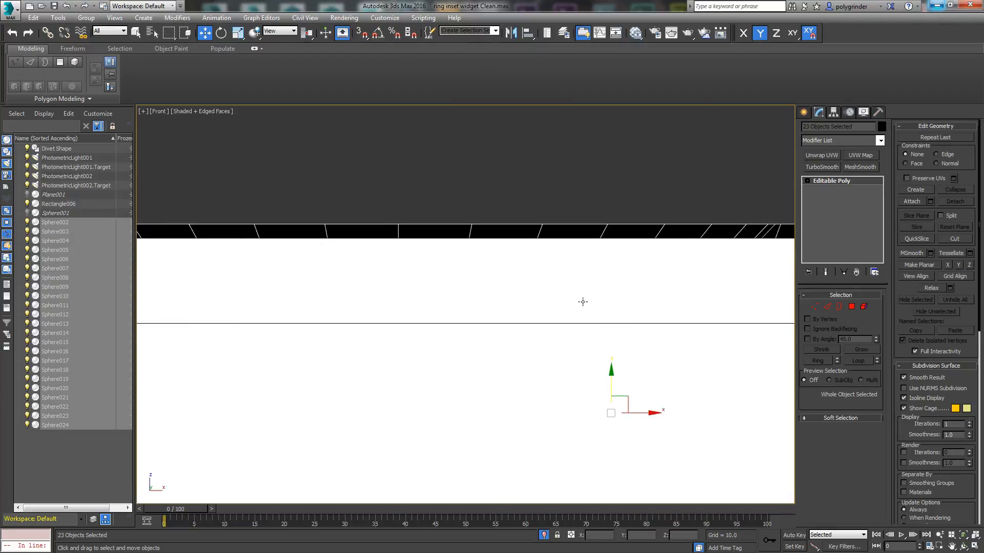
scroll(583, 301, down, 2)
middle_drag(582, 301, 606, 288)
drag(635, 319, 634, 324)
click(474, 224)
scroll(474, 225, up, 2)
scroll(547, 203, down, 2)
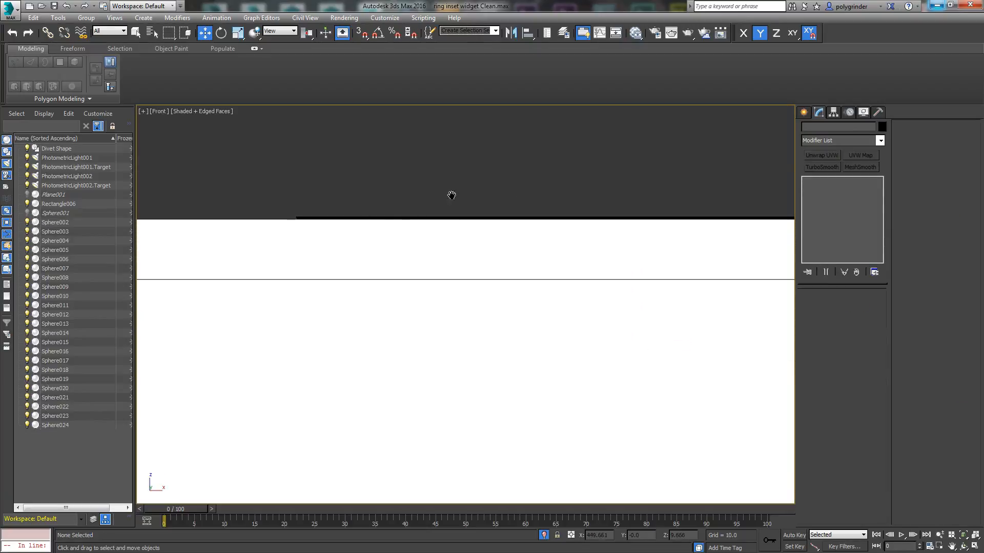
scroll(384, 222, down, 5)
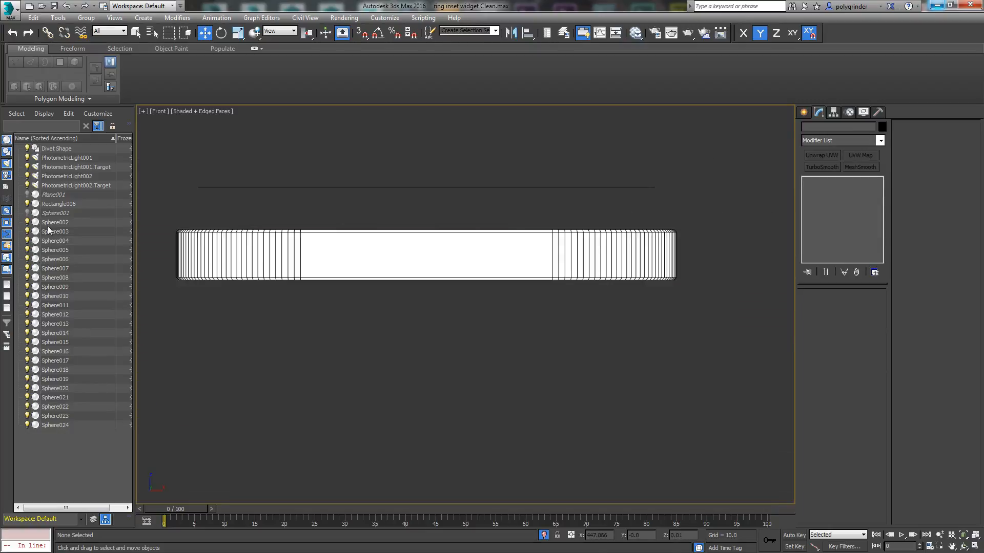
Step: Unhide the original bowl Sphere001 beside the ring and select its open rim border
click(27, 213)
alt+middle_drag(757, 285, 395, 363)
scroll(466, 266, up, 6)
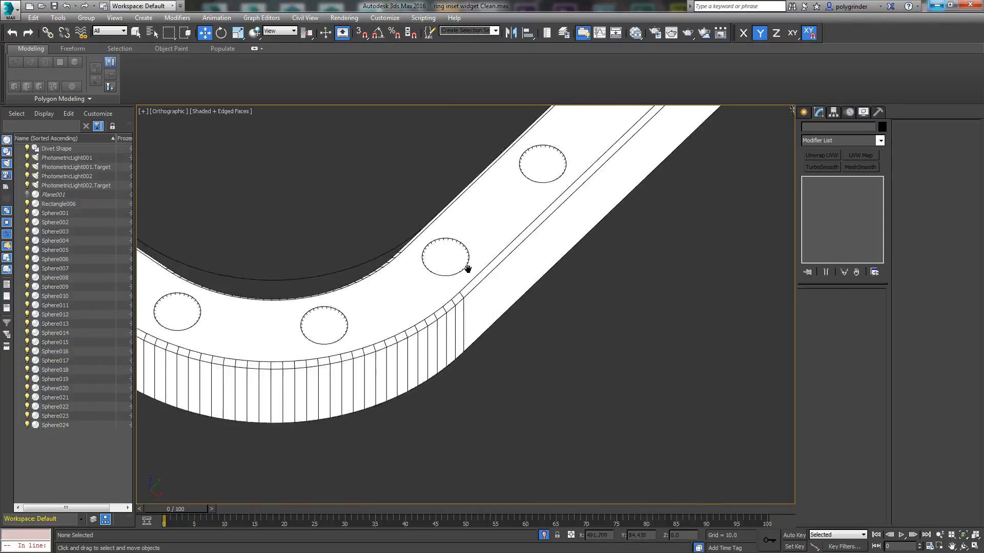
middle_drag(672, 257, 474, 389)
scroll(449, 397, down, 3)
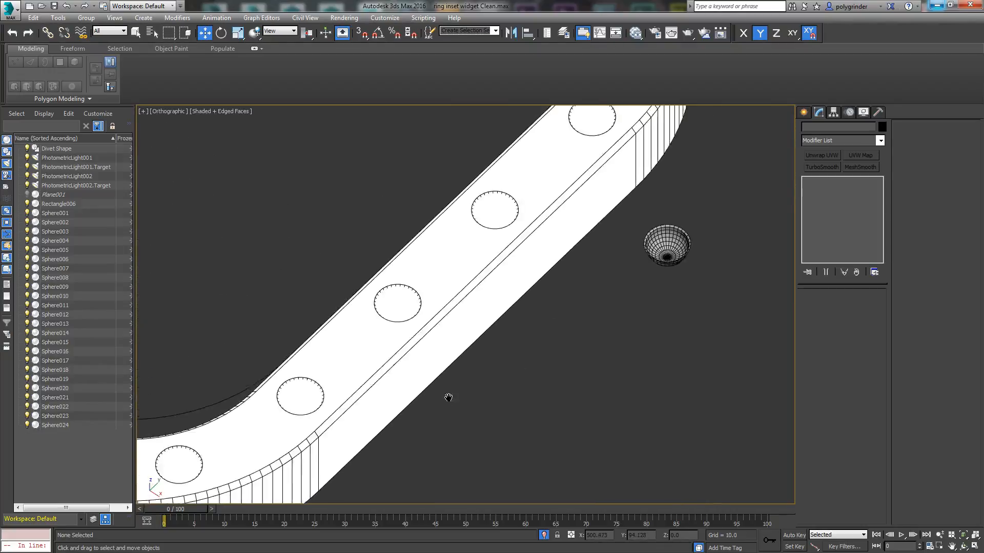
scroll(615, 280, up, 4)
click(551, 298)
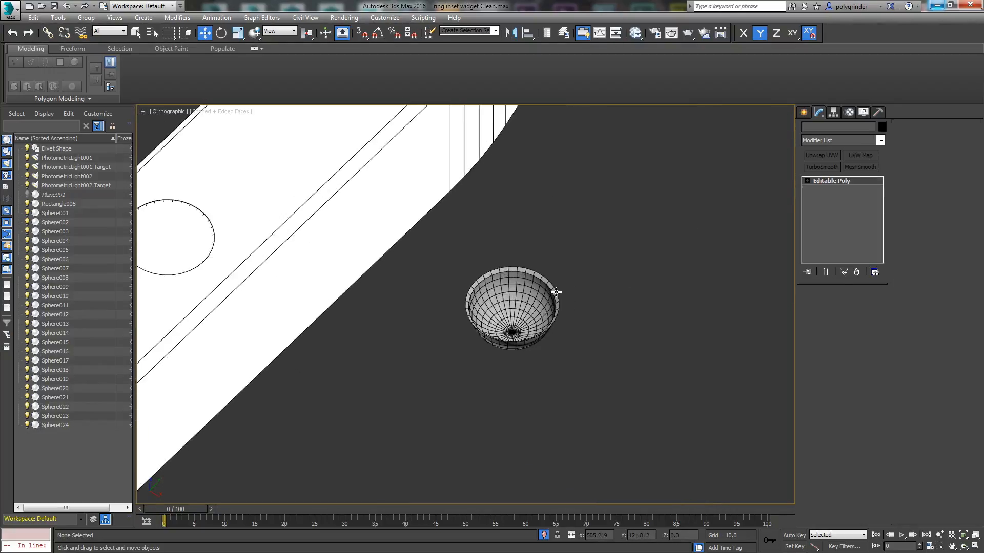
click(839, 307)
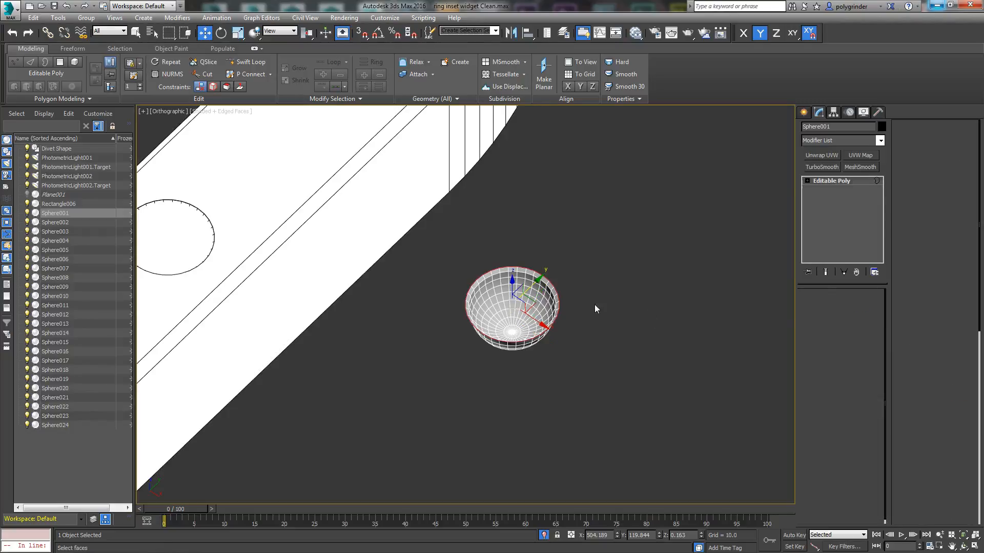
click(557, 290)
Step: Scale Sphere001's rim border outward to form a wider lip, then leave border editing
right_click(480, 325)
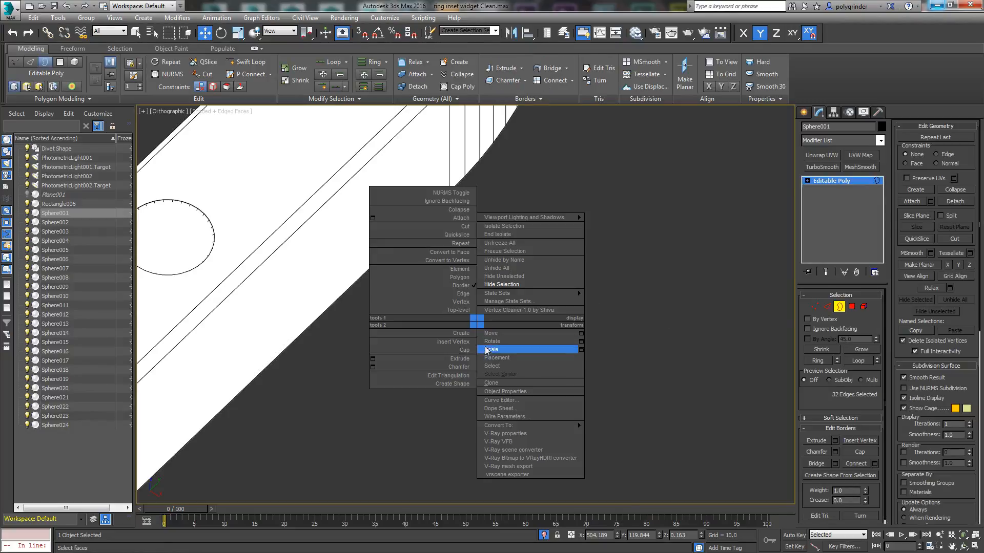
click(491, 350)
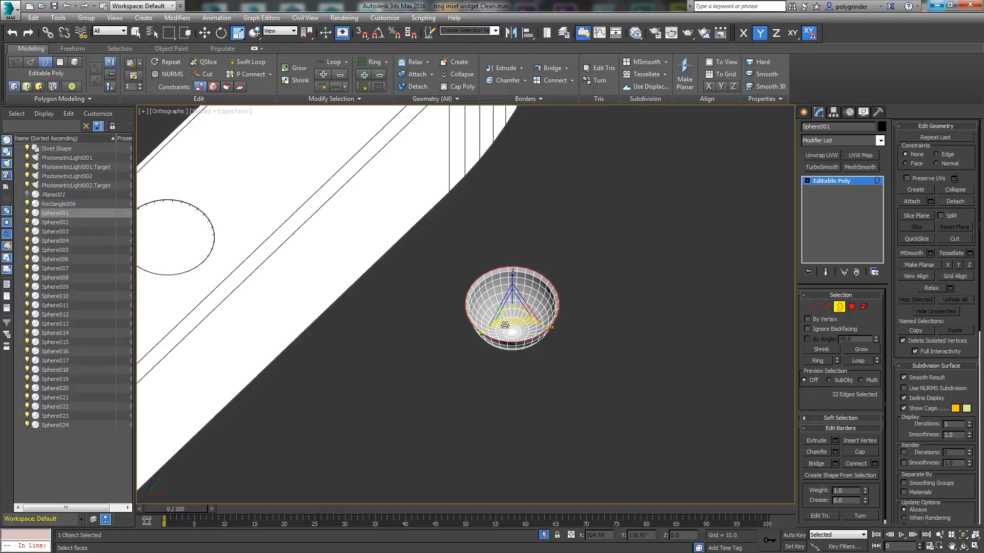
drag(504, 318, 506, 327)
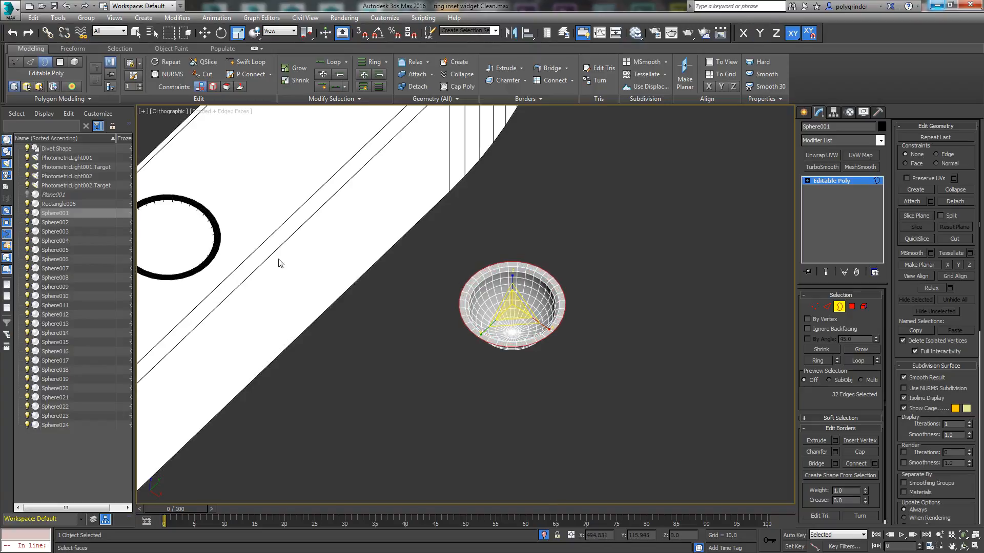
middle_drag(208, 259, 281, 254)
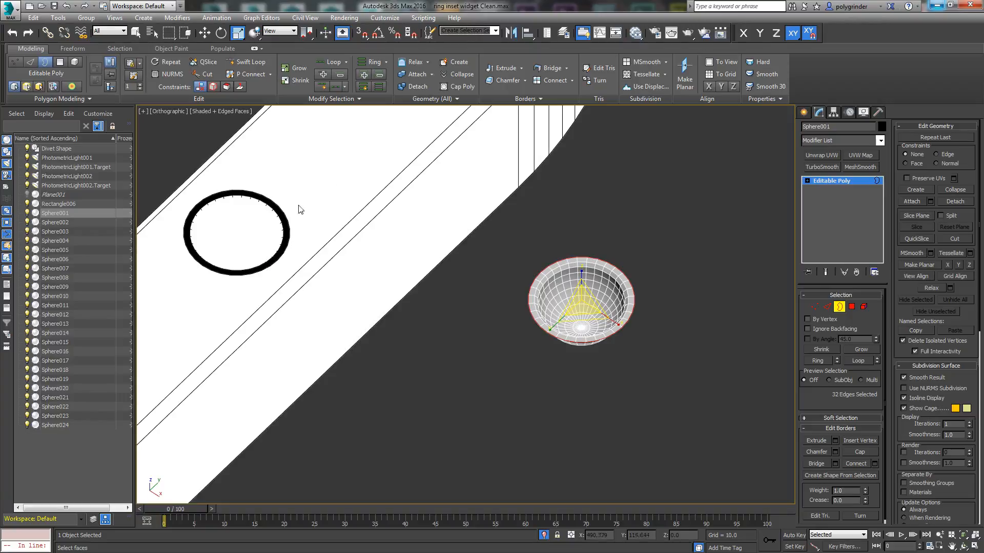
scroll(258, 299, down, 4)
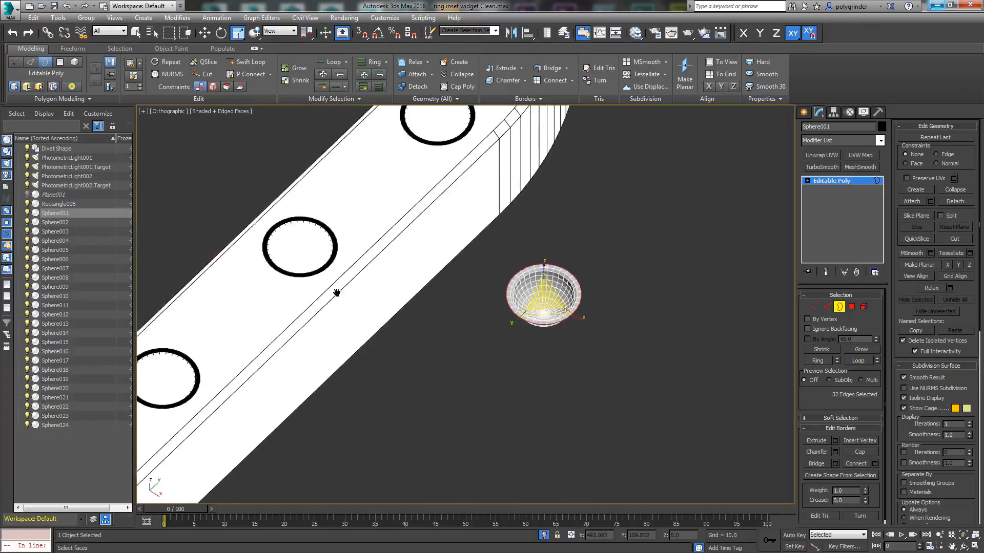
scroll(597, 198, down, 4)
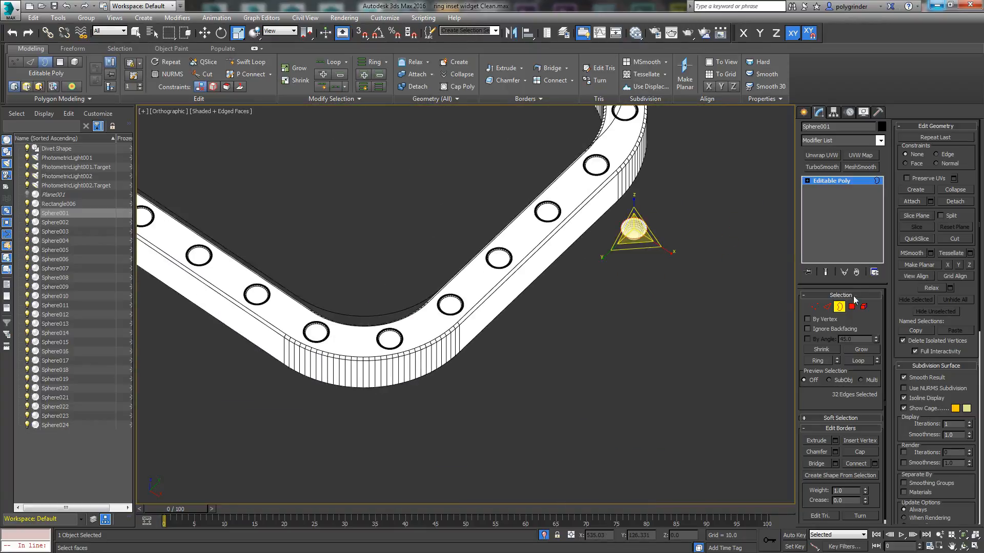
click(839, 307)
Step: Select Sphere002 through Sphere024 and disable Cast Shadows in both their general and advanced lighting object properties
middle_drag(391, 321, 507, 360)
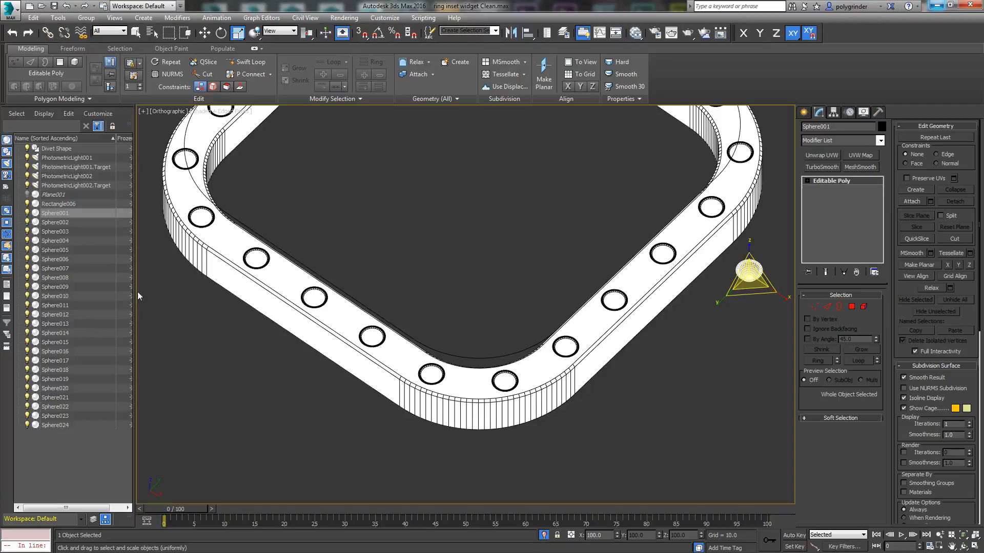
click(64, 223)
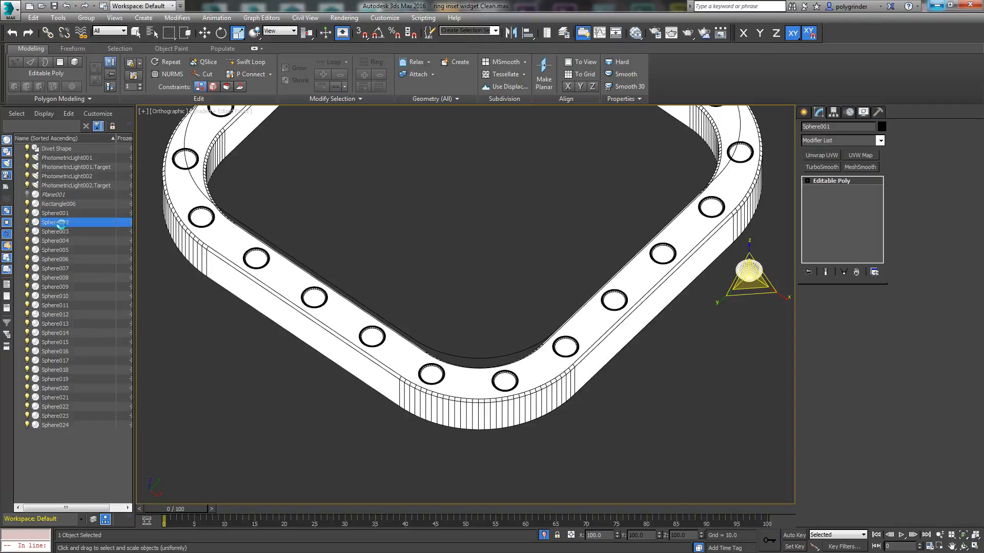
shift+click(61, 426)
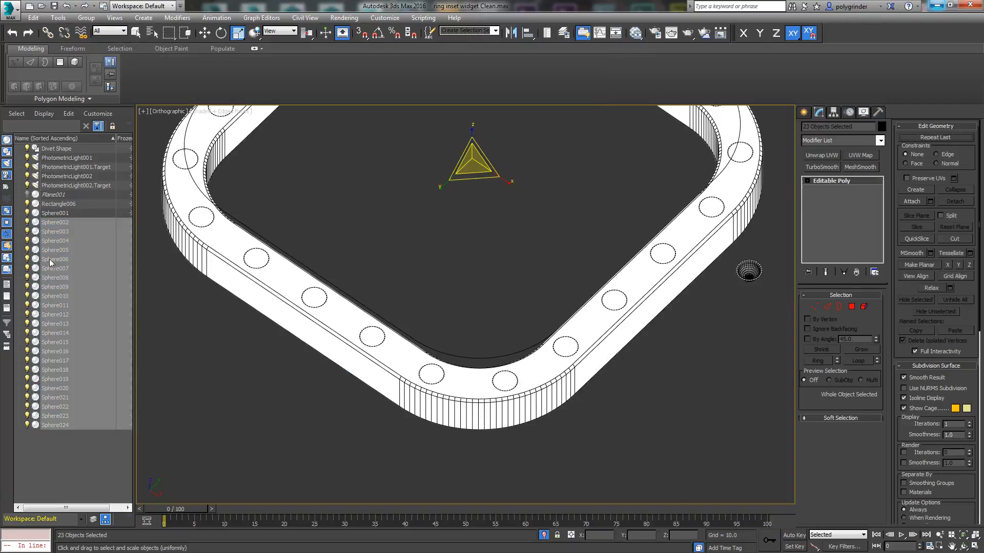
right_click(527, 201)
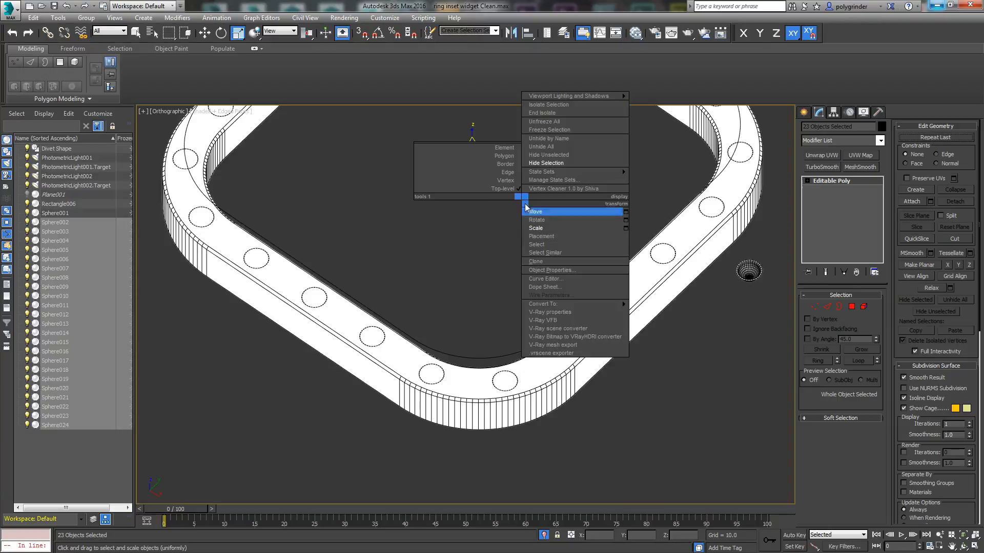
click(537, 269)
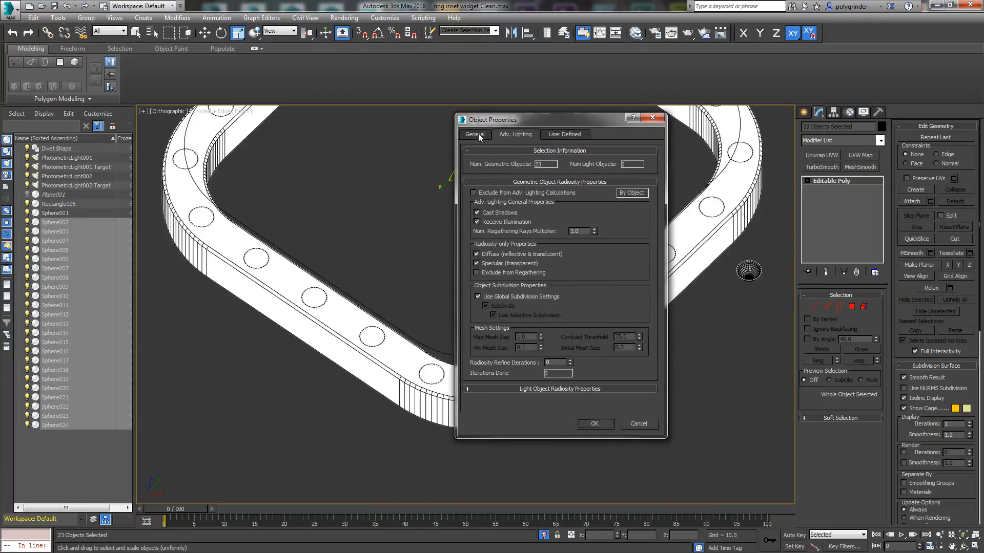
click(477, 134)
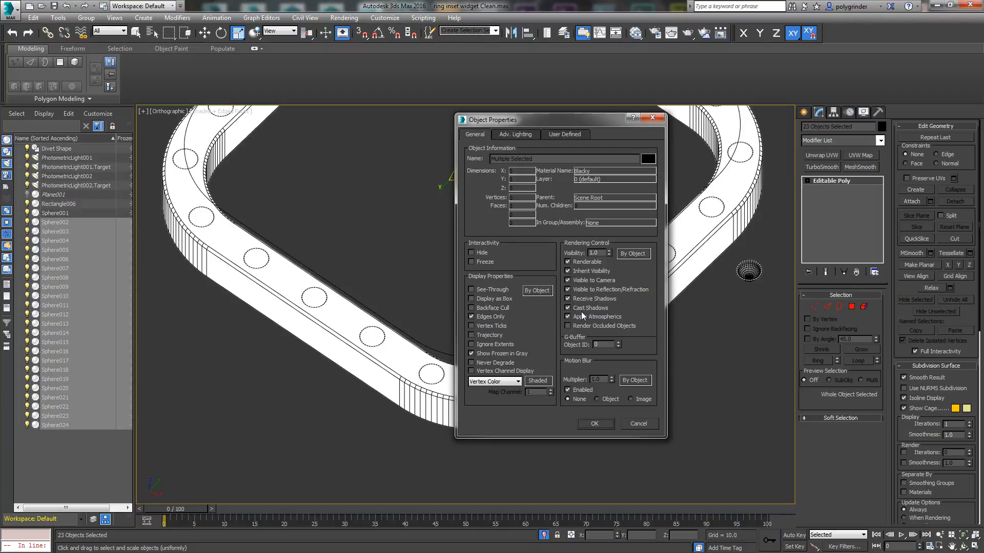
click(568, 308)
click(512, 133)
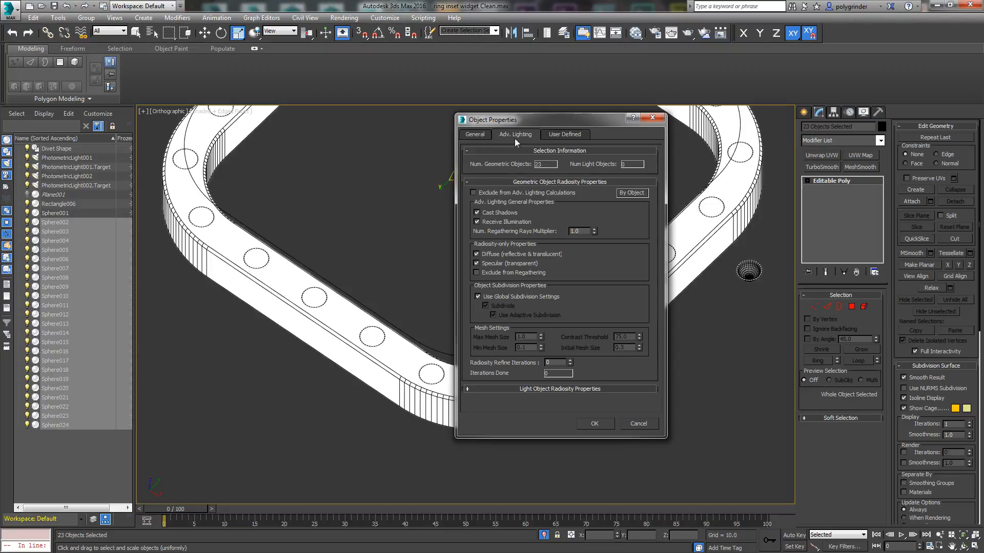
click(477, 213)
click(595, 424)
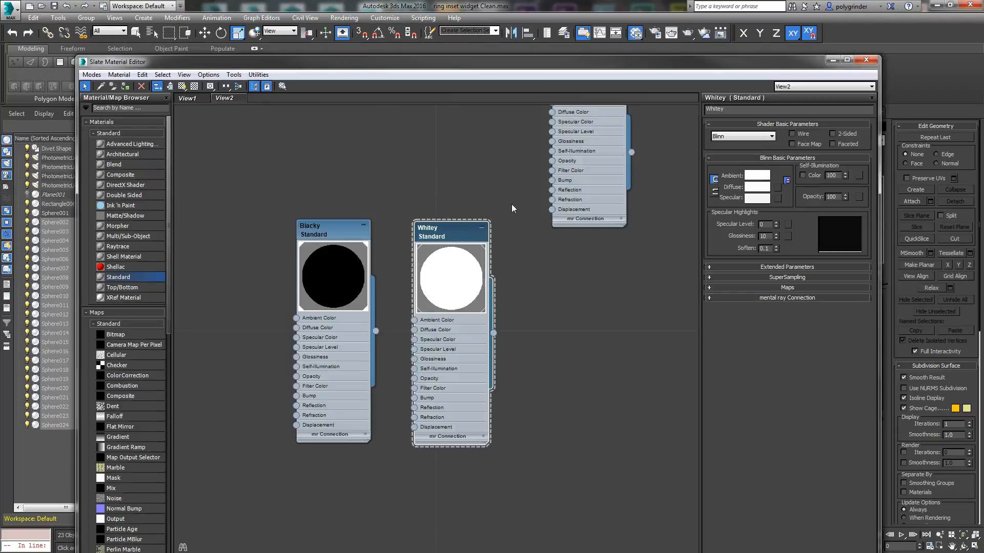
Step: Open the Slate Material Editor and arrange it with the Blacky and Whitey material nodes in view
scroll(461, 294, down, 1)
middle_drag(512, 205, 456, 244)
scroll(456, 244, down, 2)
drag(313, 234, 467, 476)
drag(441, 277, 288, 130)
drag(519, 183, 343, 125)
drag(367, 65, 263, 148)
Step: Activate the mr Photographic Exposure Control and paste the copied colour into the environment background colour
click(344, 17)
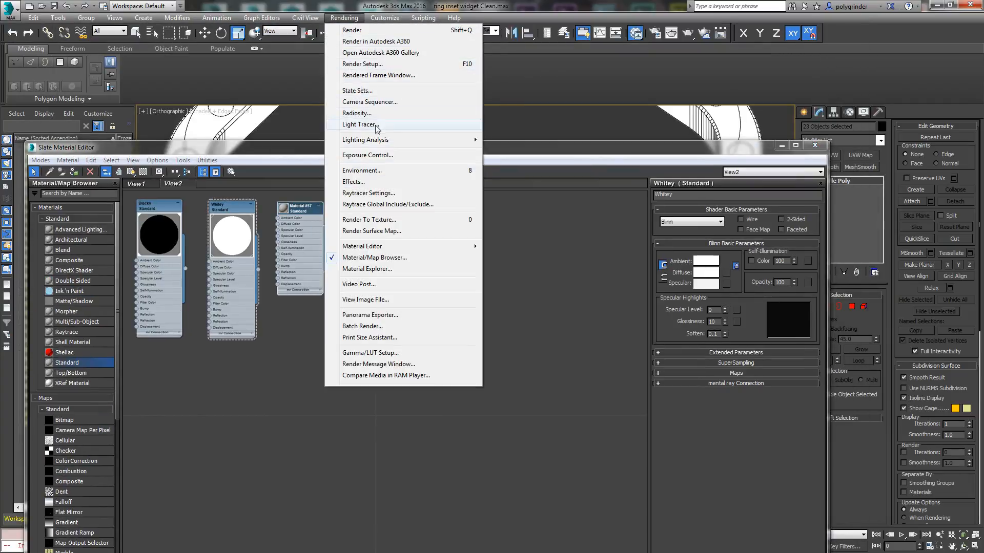
click(372, 156)
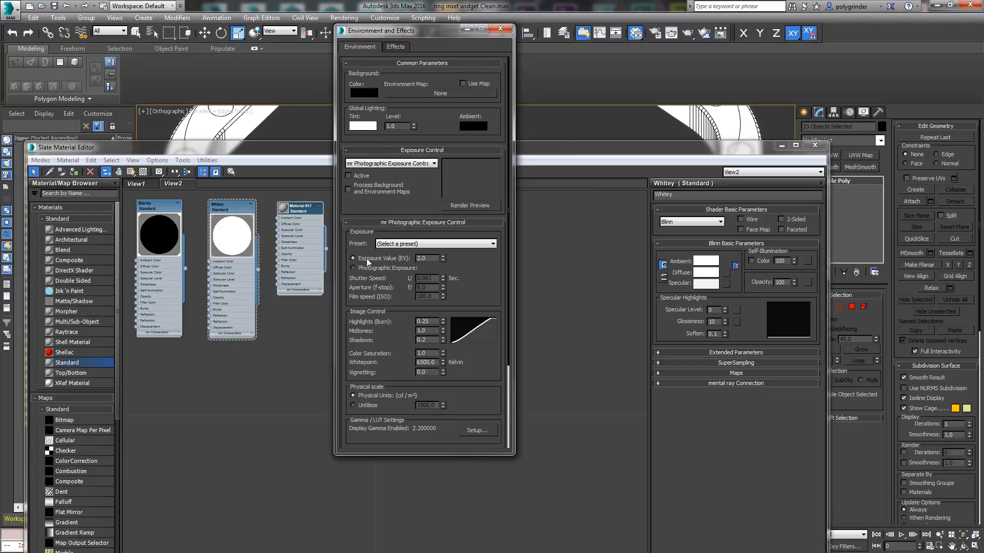
click(348, 175)
click(375, 93)
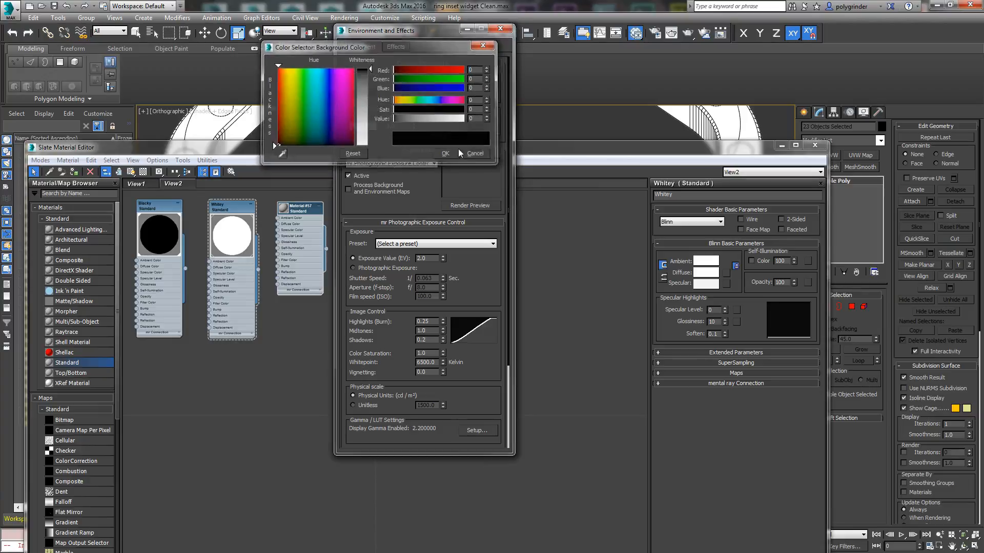
click(446, 154)
right_click(365, 92)
click(390, 112)
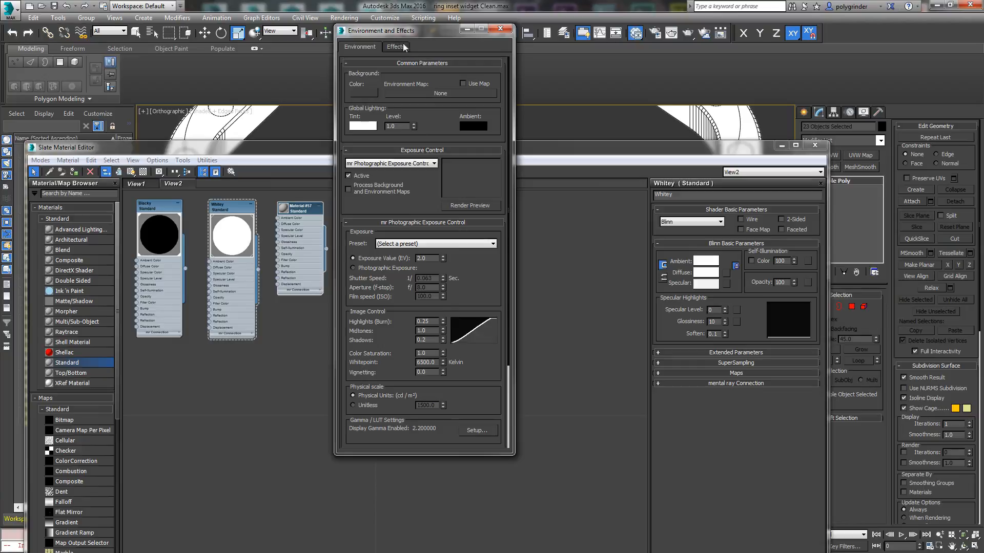
click(501, 29)
Step: Switch on both photometric lights in the Light Lister
click(86, 18)
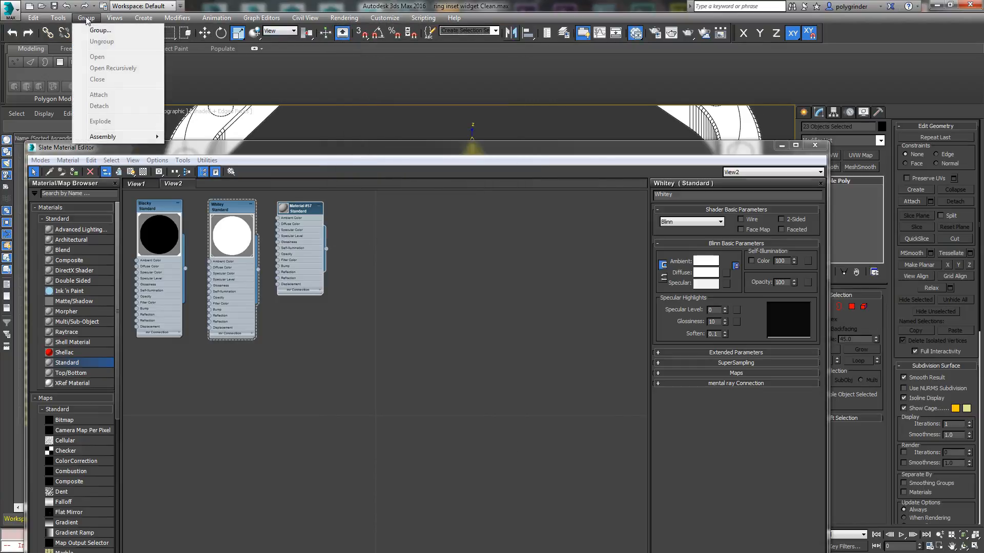
click(93, 176)
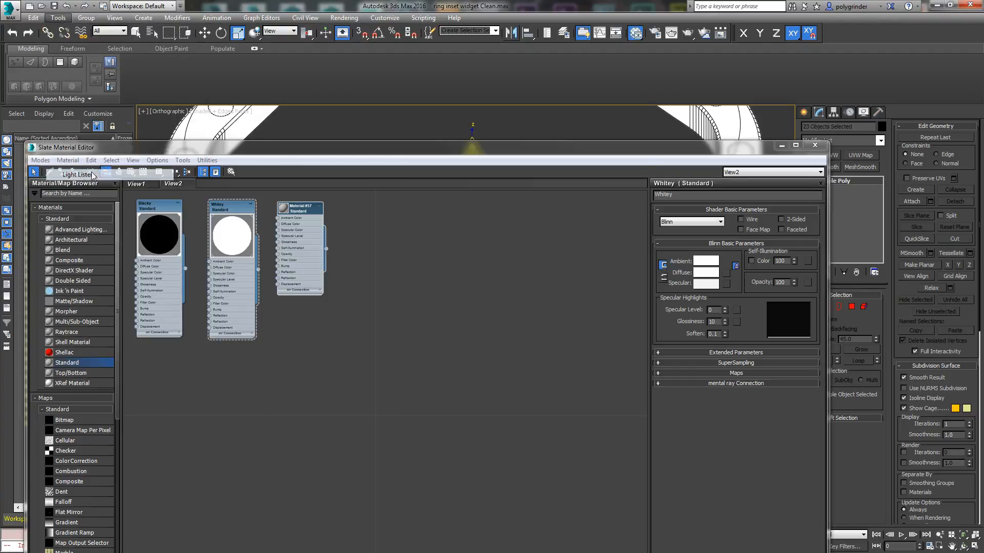
click(258, 151)
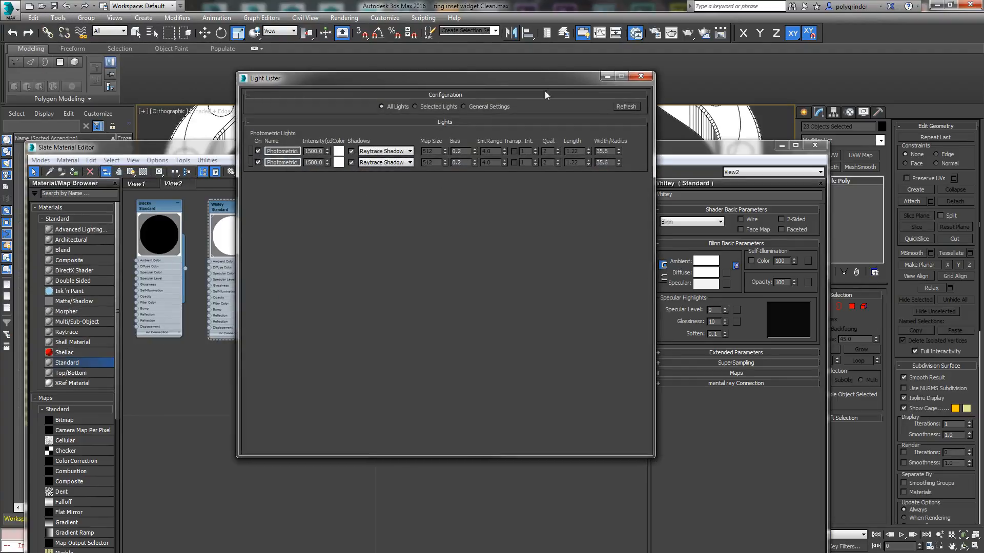
click(640, 76)
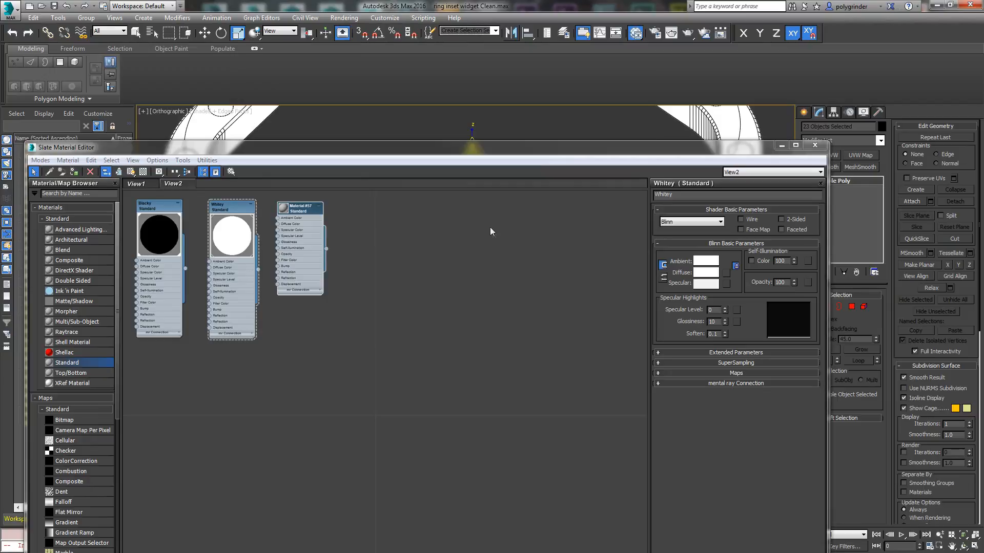
Step: Change the scene's production renderer to NVIDIA mental ray
drag(319, 146, 314, 58)
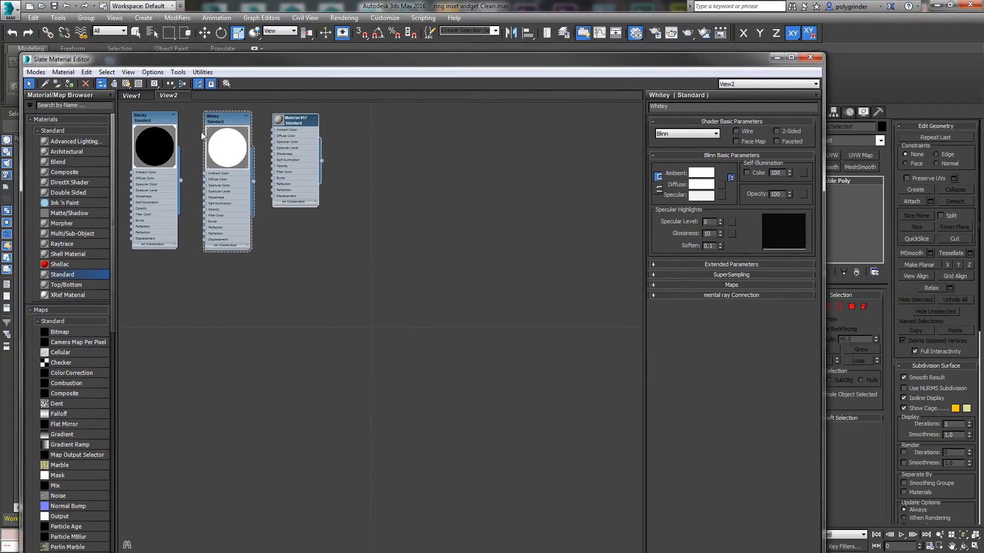
scroll(115, 266, down, 1)
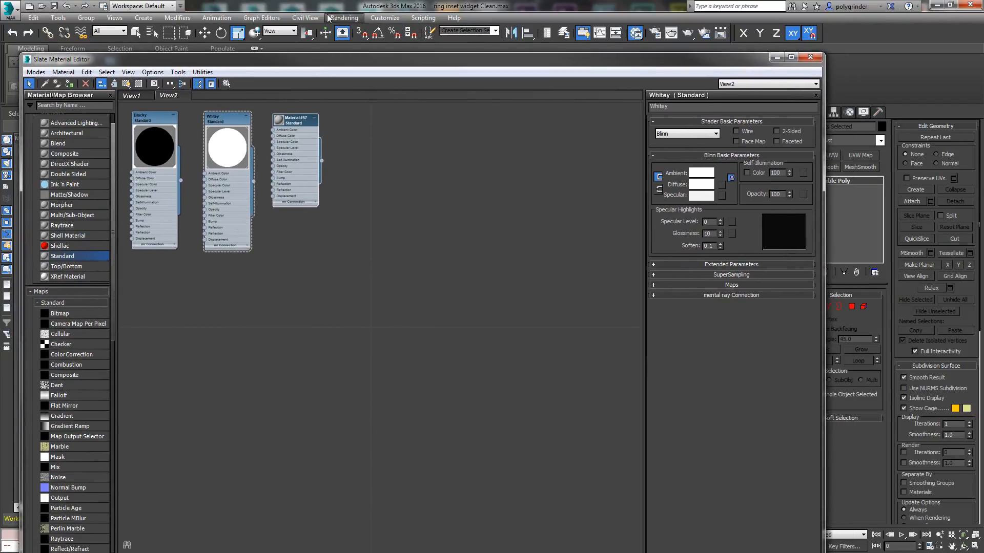
click(350, 19)
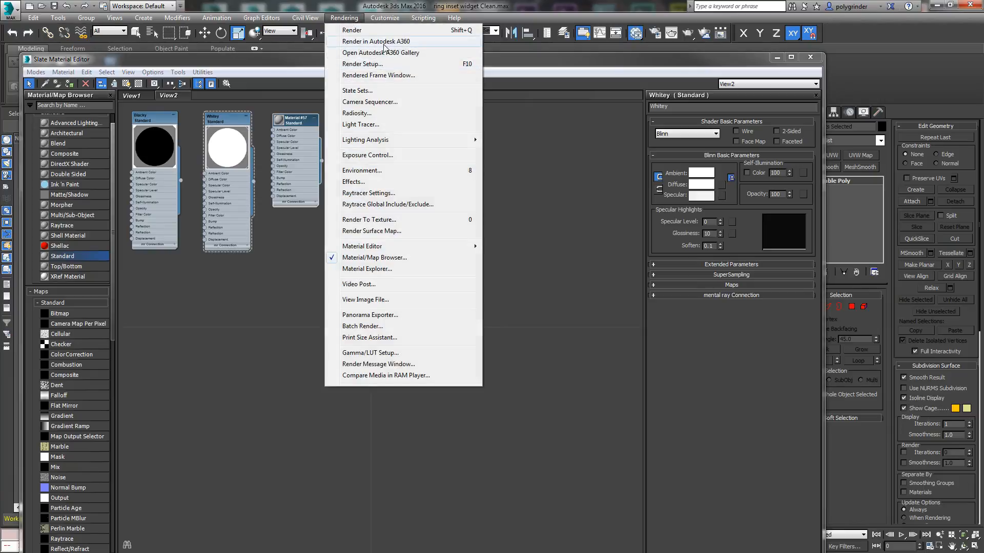
click(373, 64)
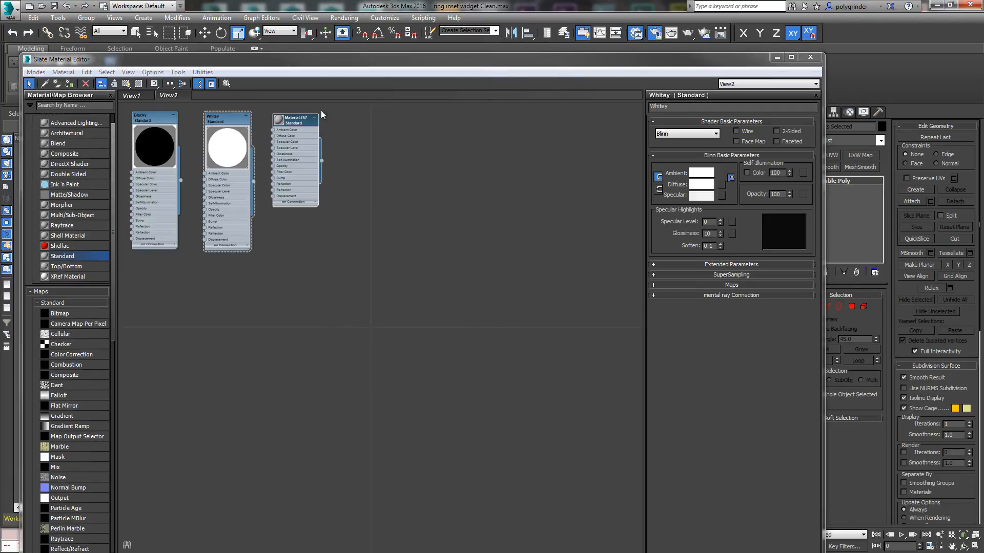
click(447, 98)
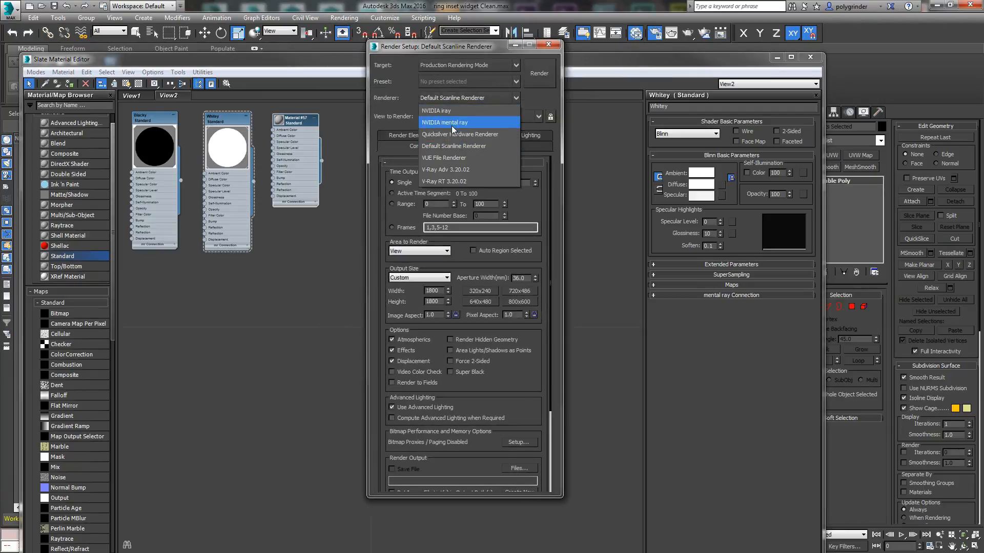
click(454, 127)
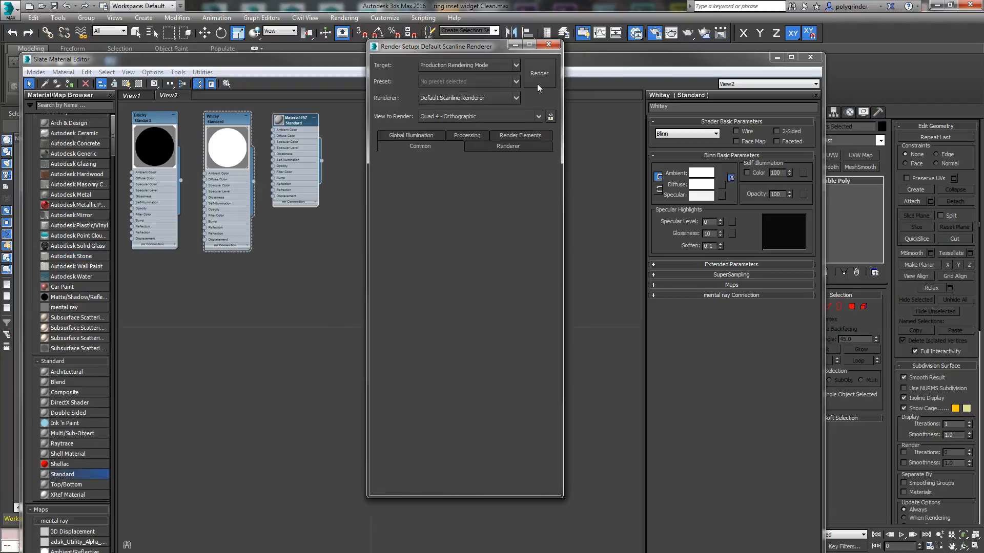
click(549, 45)
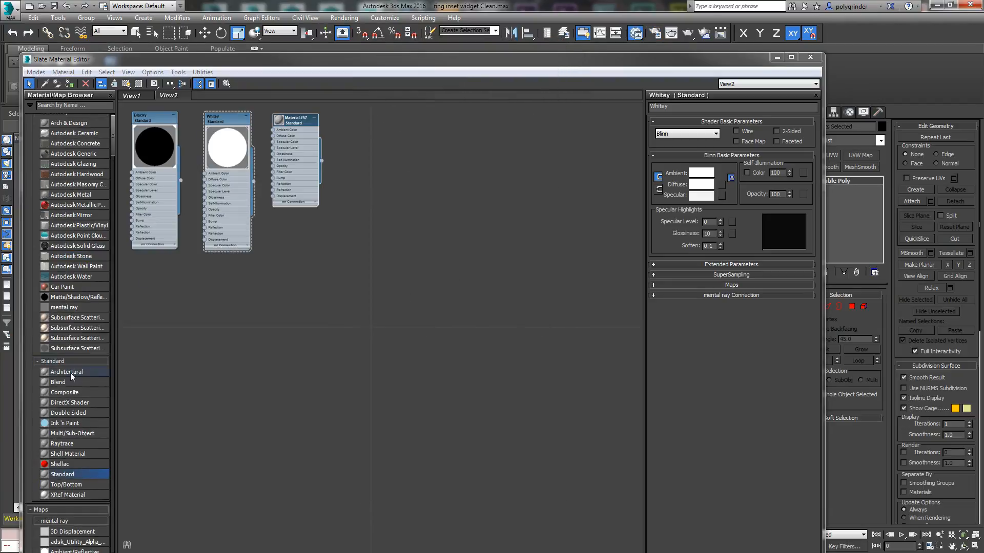
Step: Add an Arch & Design material to the View2 node graph and name it Widget
drag(89, 124, 526, 212)
double_click(526, 211)
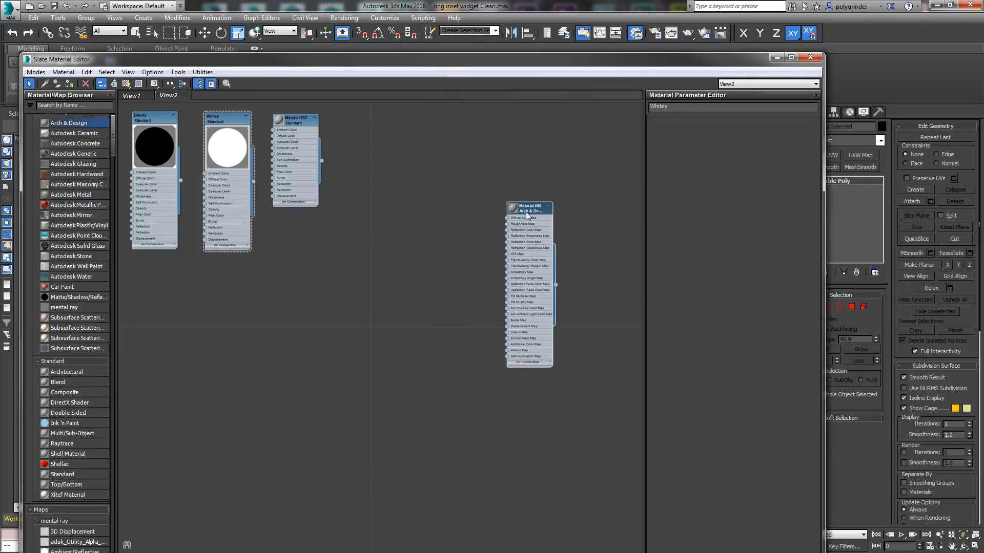
click(690, 108)
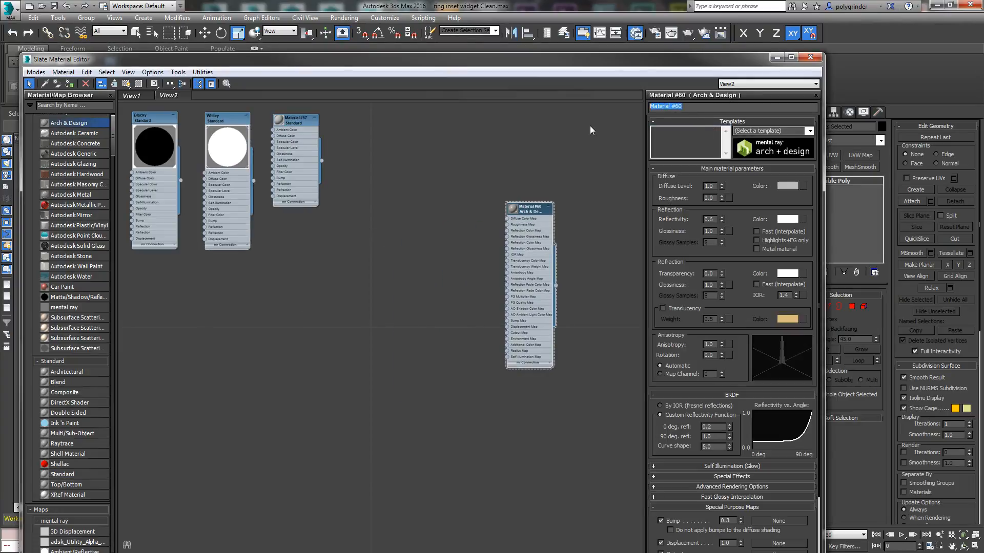
text(Widget)
key(Return)
Step: Apply the Copper template to the Widget material, enlarge its node preview and reposition the node
click(810, 131)
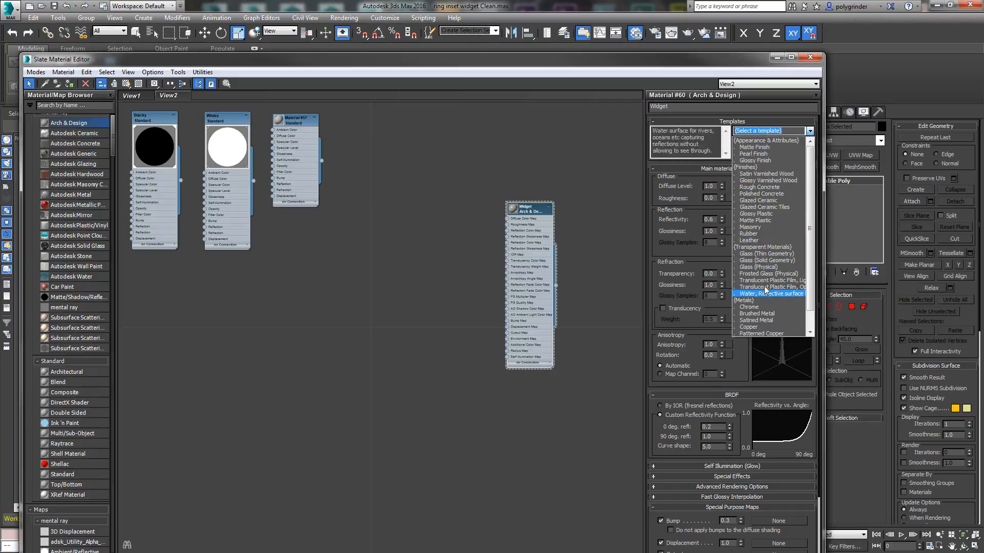
click(749, 327)
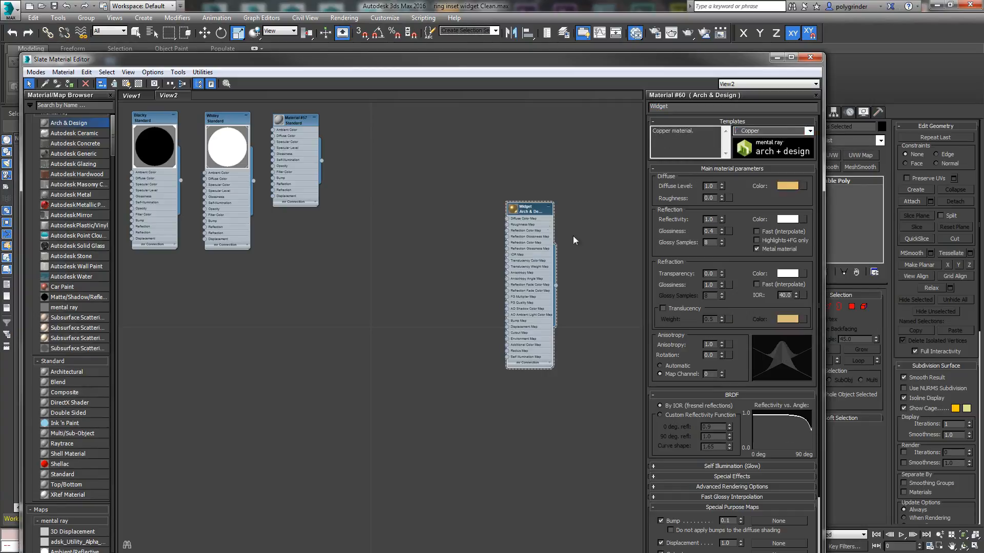
double_click(513, 210)
drag(530, 214, 510, 159)
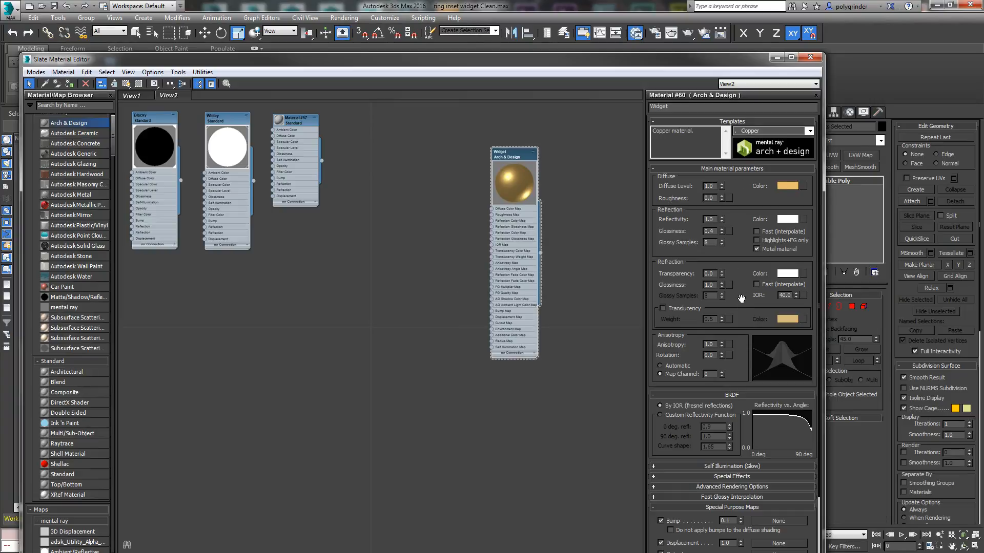
Step: Set the Widget material's anisotropy to Automatic and inspect its enlarged preview sphere
drag(740, 301, 744, 236)
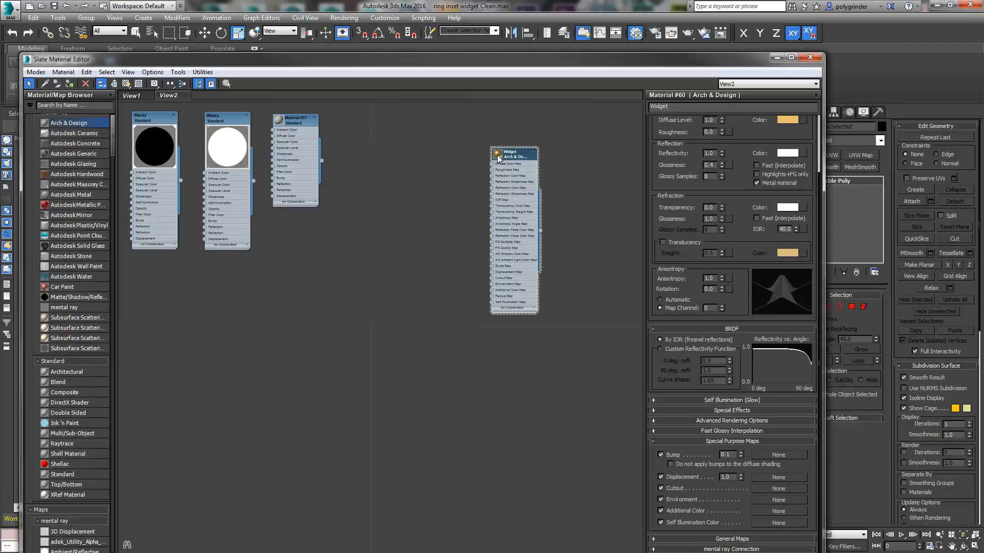
scroll(525, 234, up, 6)
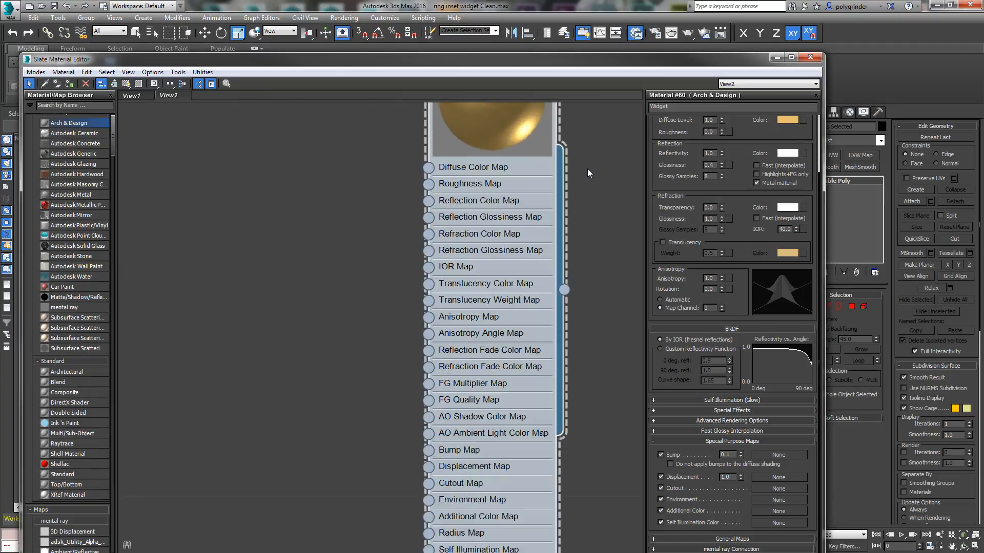
middle_drag(594, 271, 574, 317)
scroll(497, 272, up, 1)
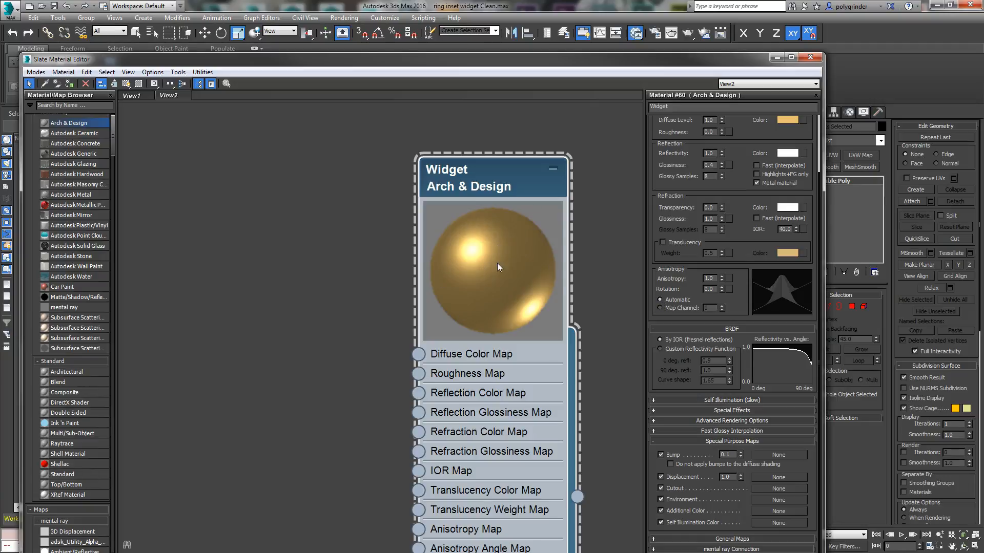
scroll(545, 270, down, 6)
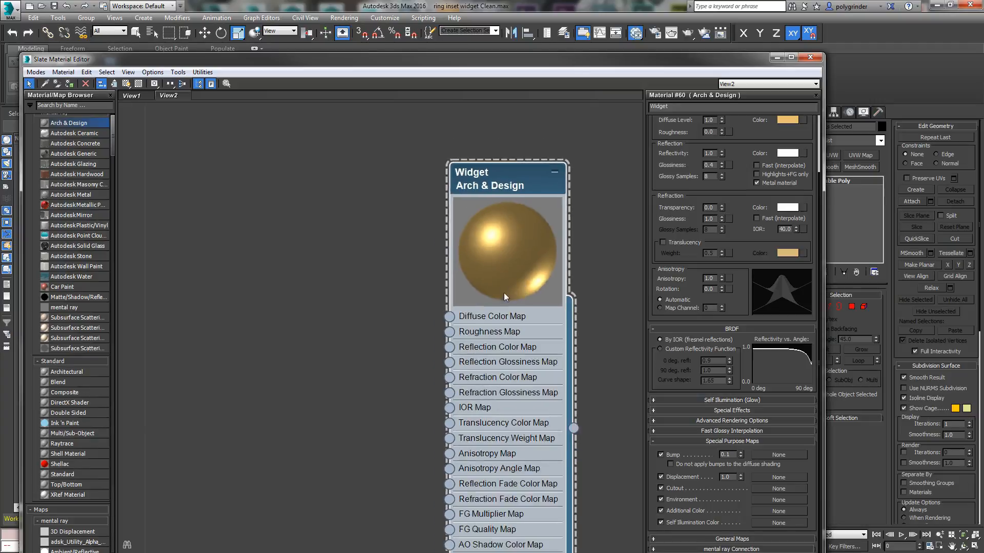
scroll(536, 337, down, 1)
Step: Assign the Widget material to the ring Rectangle006 and reposition the Widget node in the material graph
drag(557, 60, 1, 100)
click(485, 392)
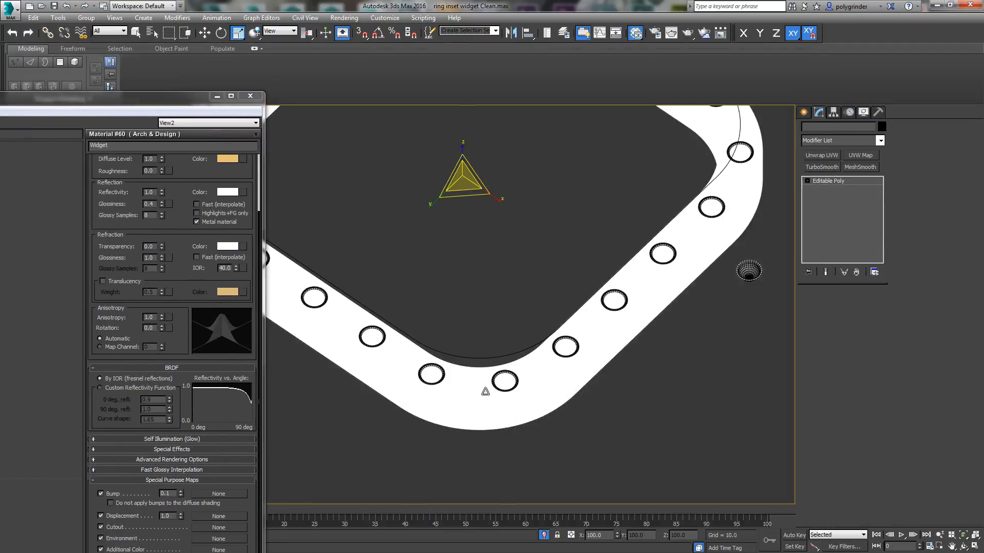
drag(10, 100, 319, 114)
right_click(311, 291)
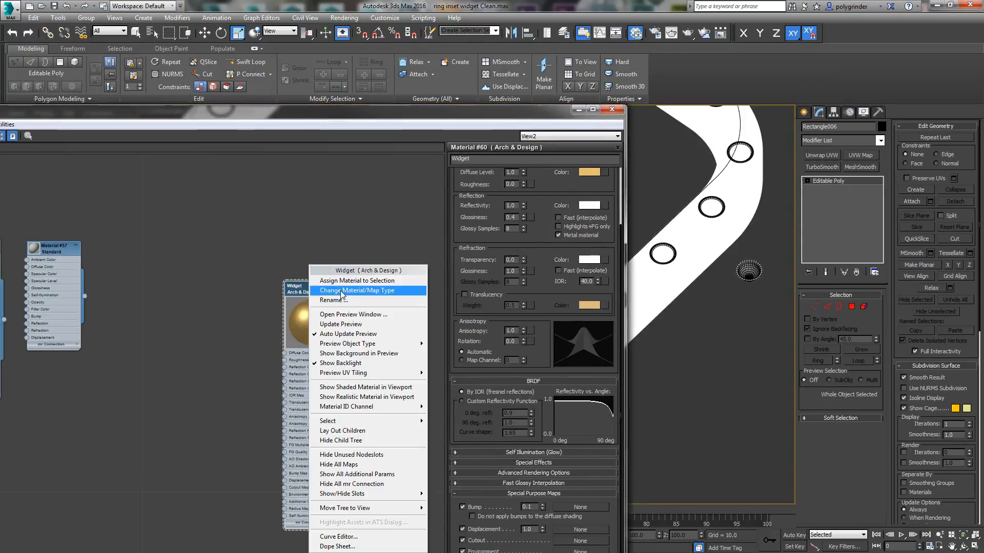
click(333, 281)
drag(543, 109, 609, 63)
drag(472, 250, 368, 223)
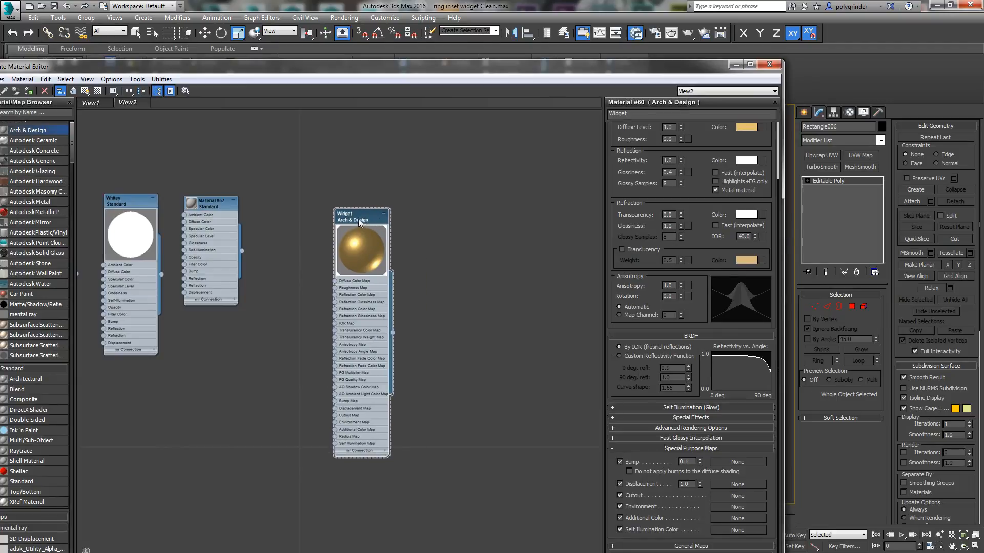
Step: Duplicate the Widget material beside the original and name the copy Widget Divets
shift+drag(361, 223, 480, 224)
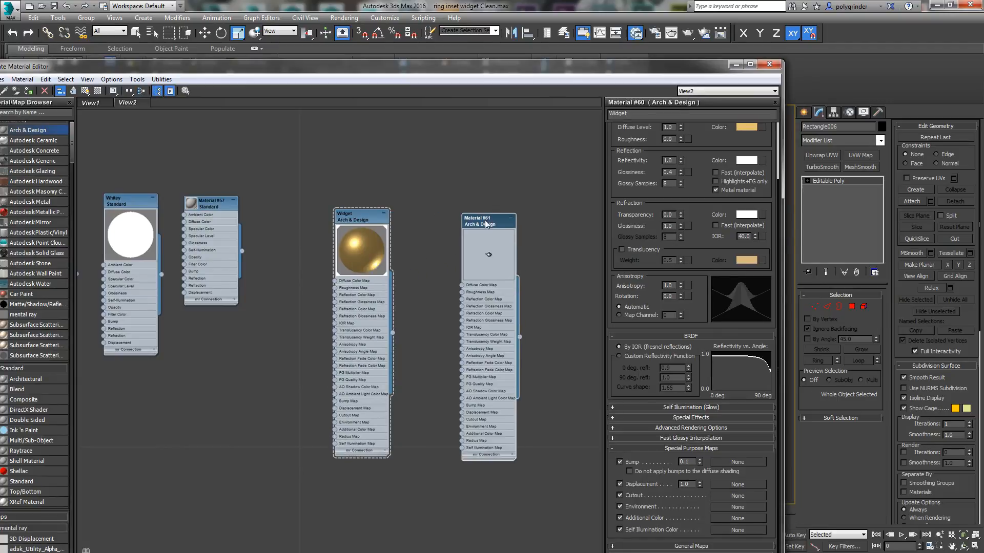
double_click(480, 224)
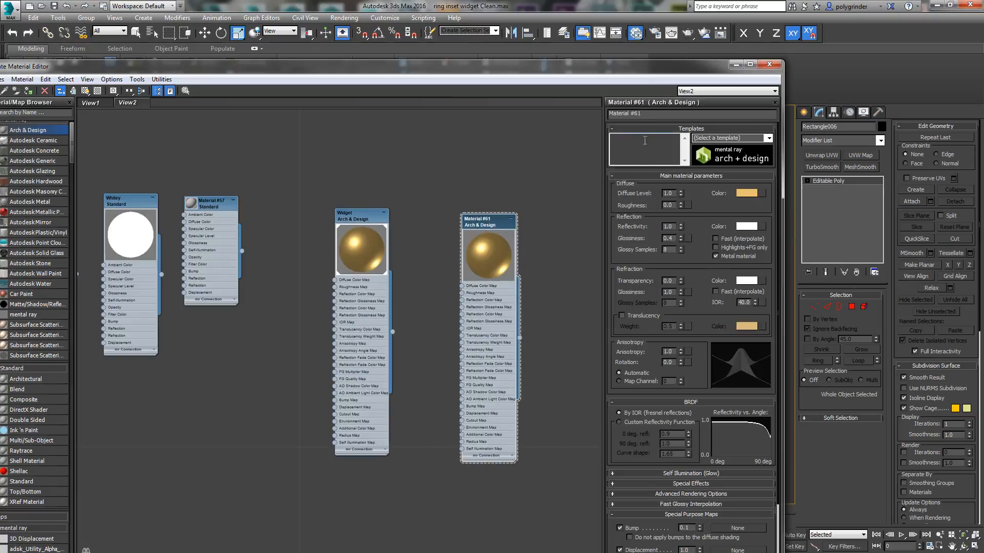
click(647, 114)
text(Widget Divets)
key(Return)
Step: Assign the Widget Divets material to Sphere002 through Sphere024 and line up the Widget and Widget Divets nodes side by side
drag(419, 70, 0, 154)
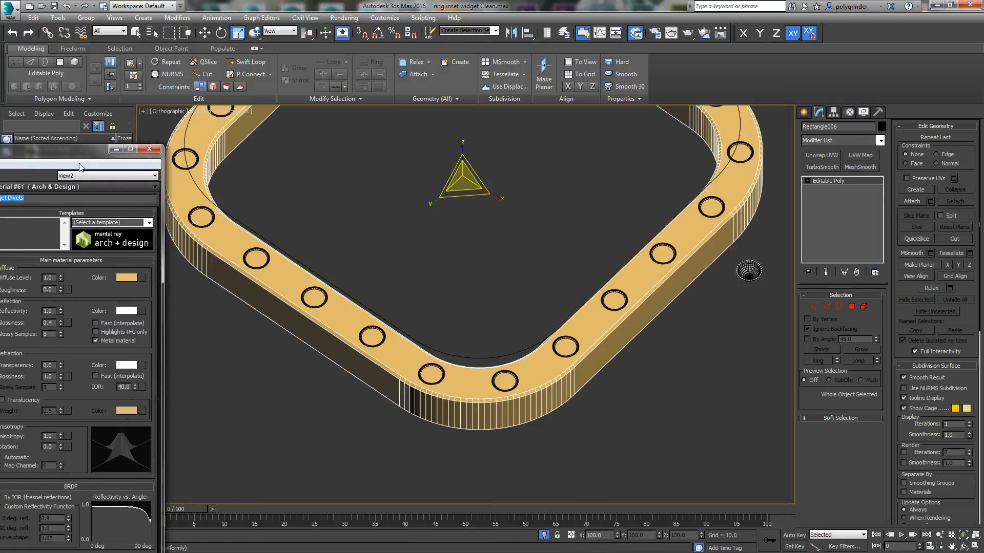
drag(86, 153, 0, 155)
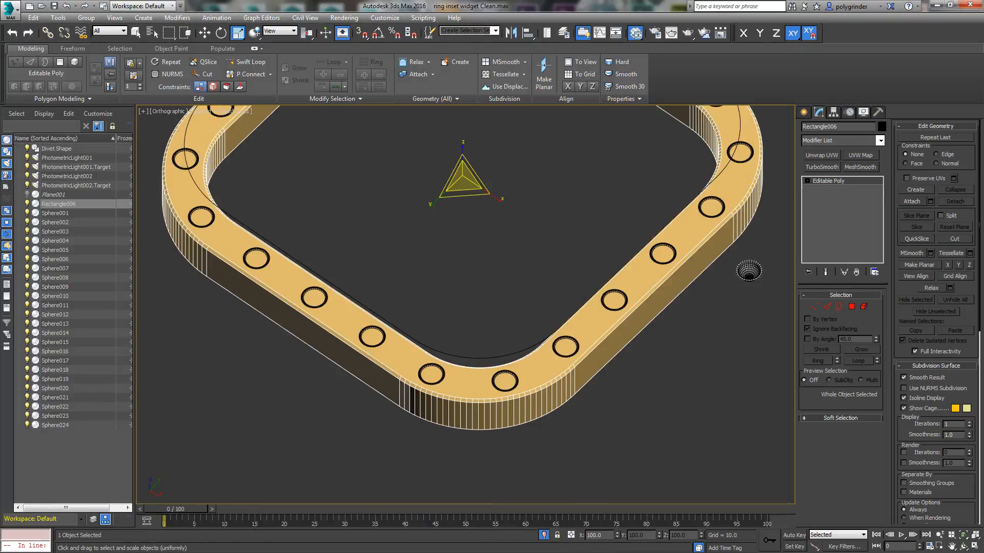
click(55, 213)
click(57, 213)
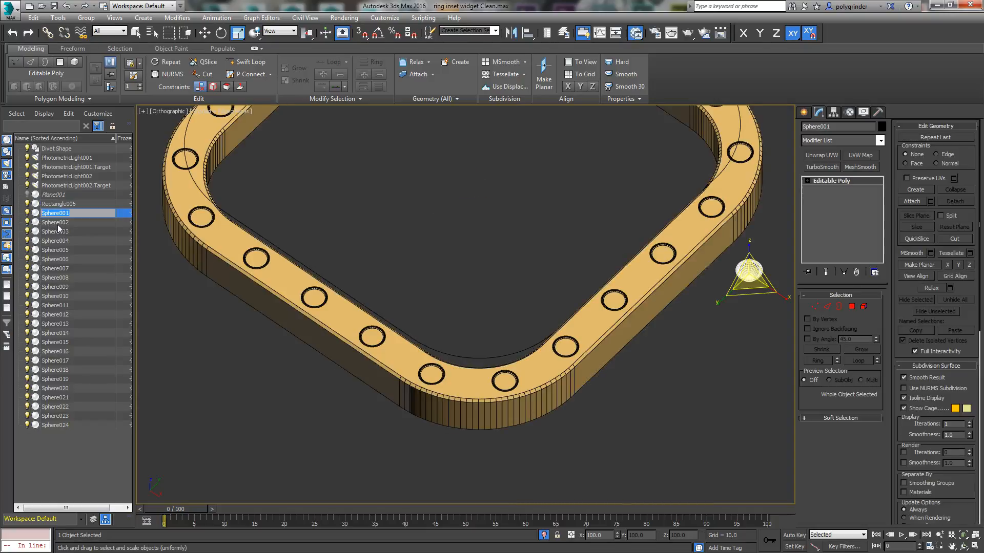
click(57, 224)
shift+click(56, 425)
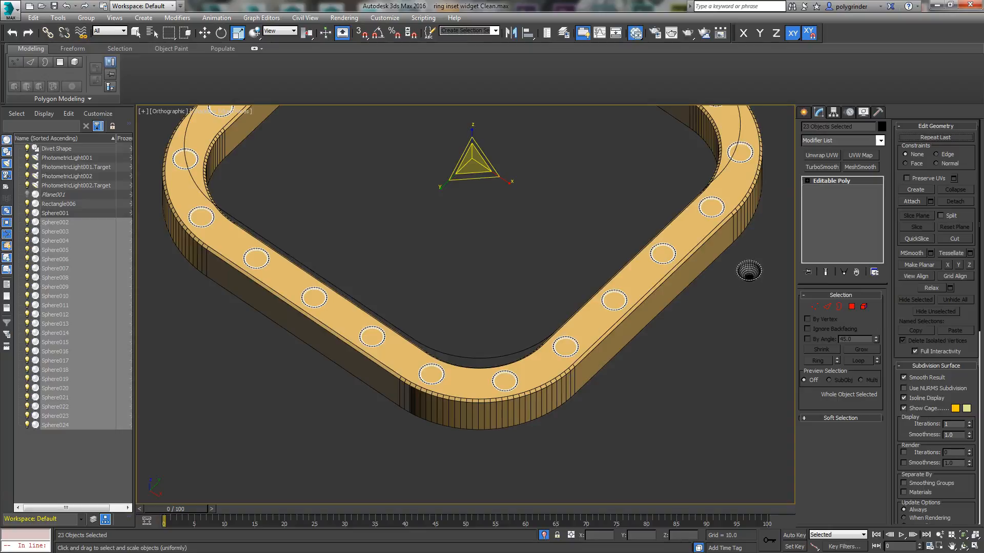
key(m)
right_click(635, 225)
click(657, 240)
drag(632, 231, 648, 212)
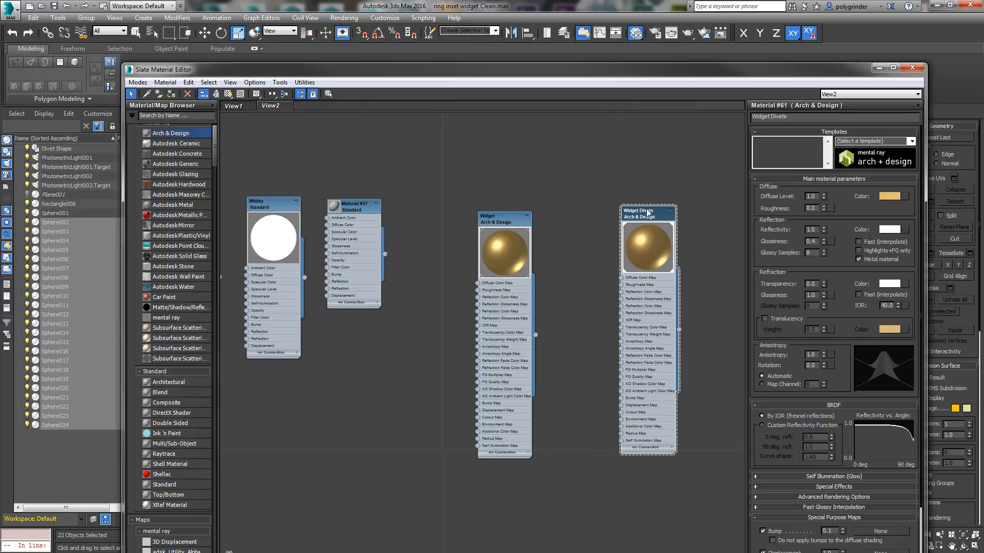
drag(505, 225, 531, 216)
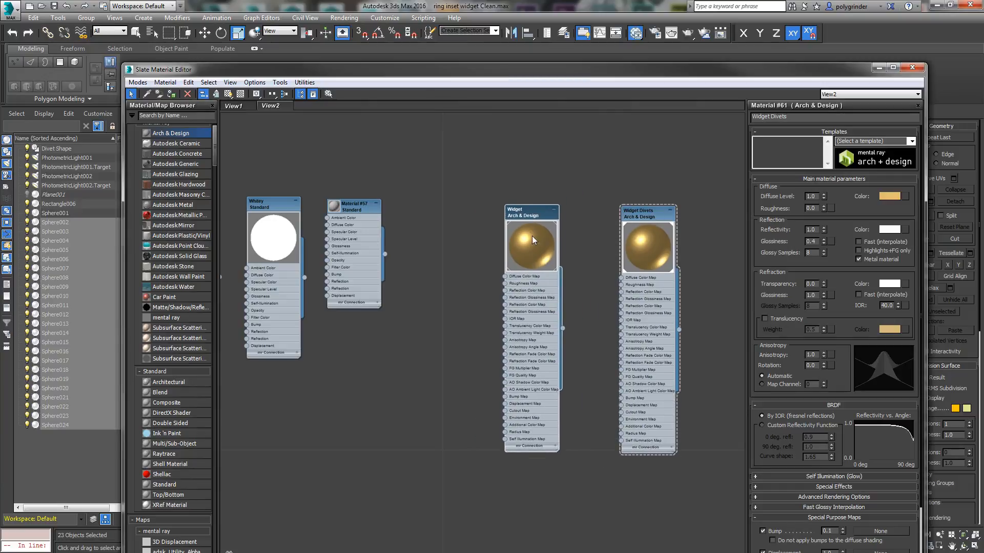
Step: Add a Color Correction map feeding the Diffuse Color Map of both Widget and Widget Divets, and copy Widget's diffuse color
double_click(542, 213)
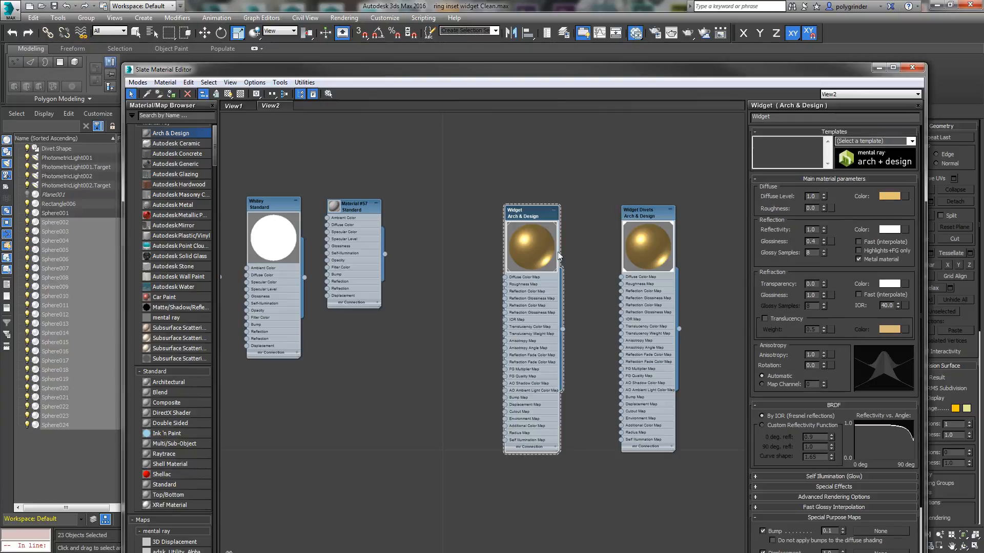
drag(503, 278, 454, 268)
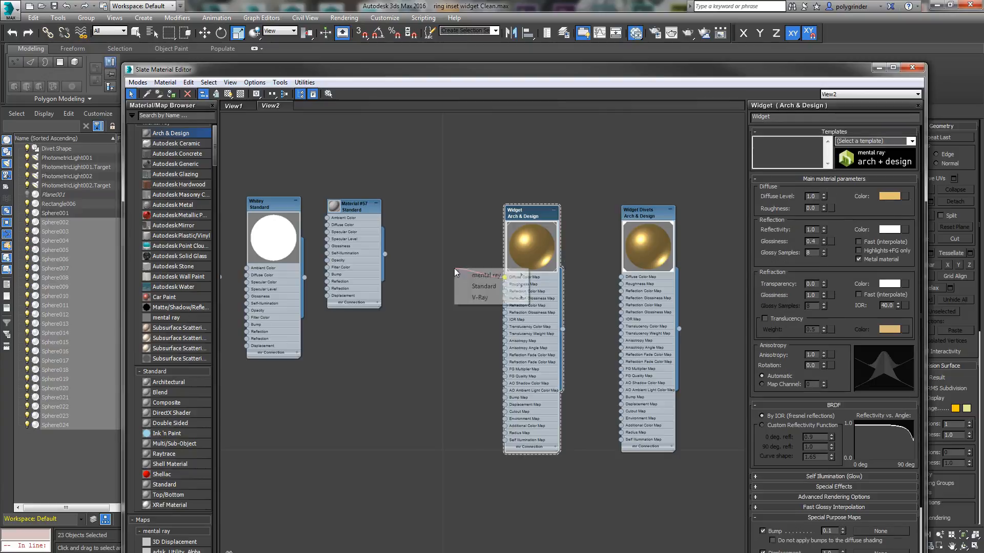
mouse_move(484, 286)
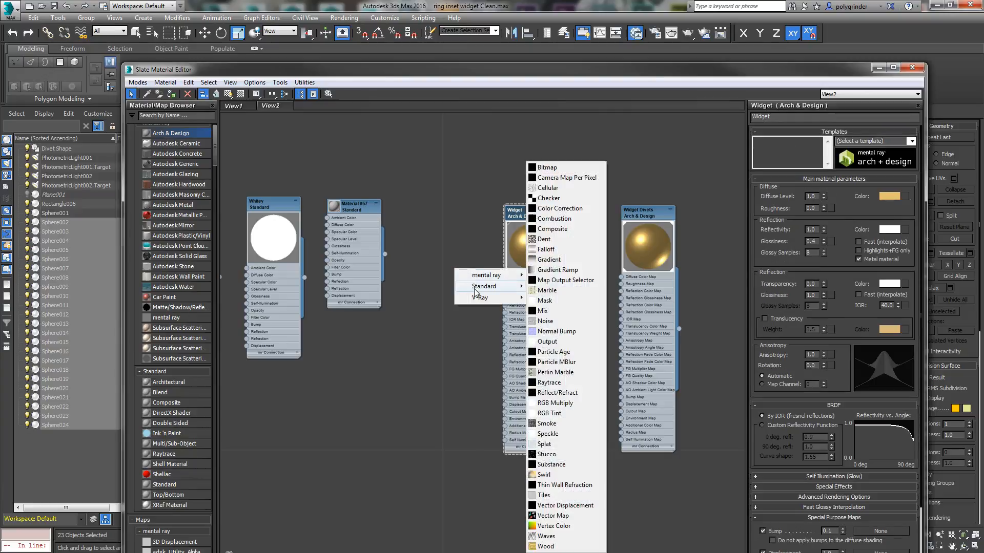
click(560, 208)
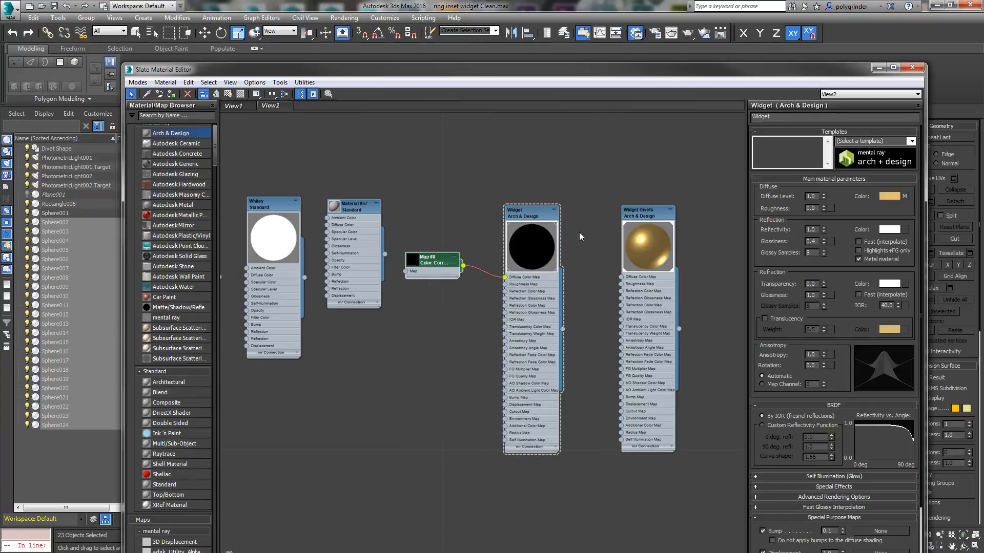
right_click(895, 197)
click(913, 205)
drag(464, 267, 621, 277)
Step: Paste the copied diffuse color into the Color Correction map's color swatch and move its node above the material inputs
drag(433, 266, 444, 199)
double_click(445, 197)
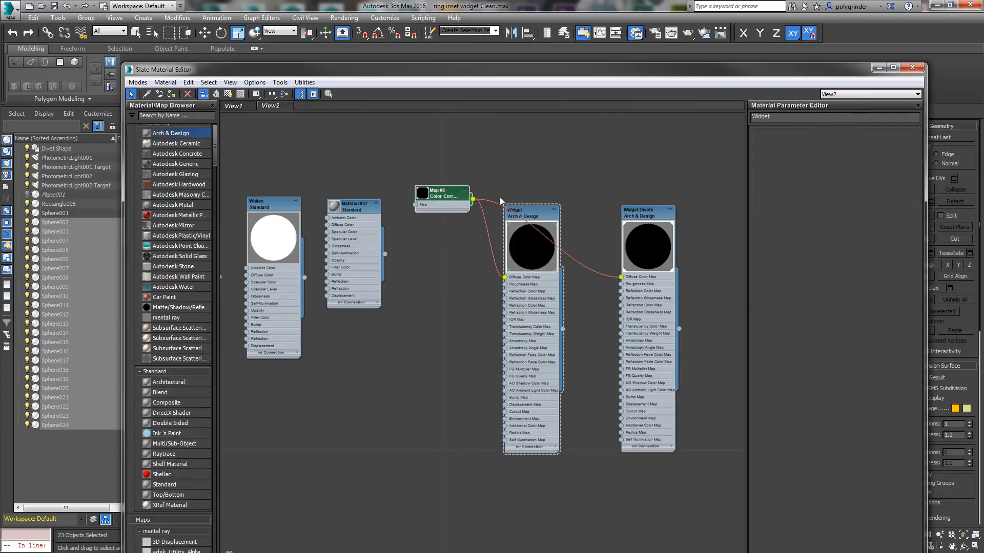
right_click(816, 143)
click(833, 160)
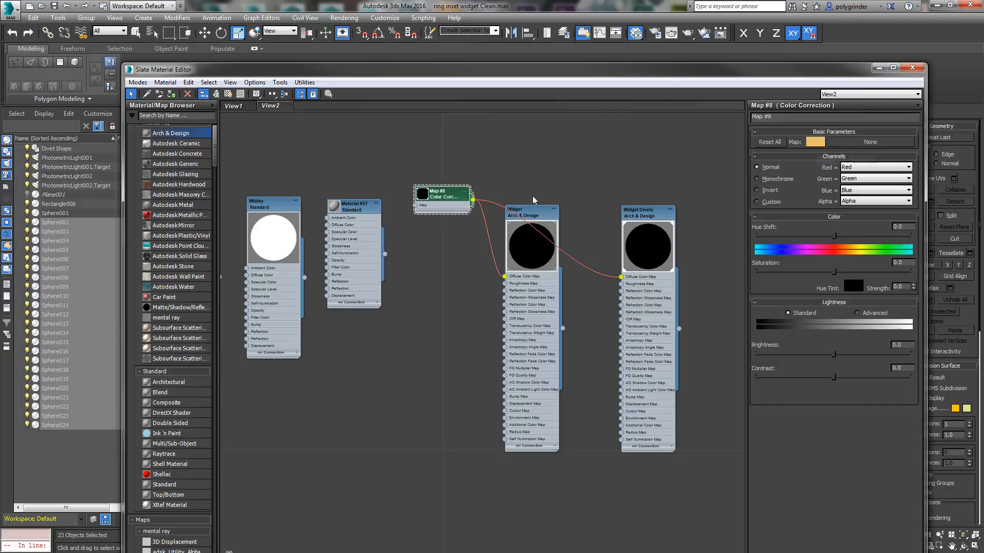
drag(447, 207, 446, 214)
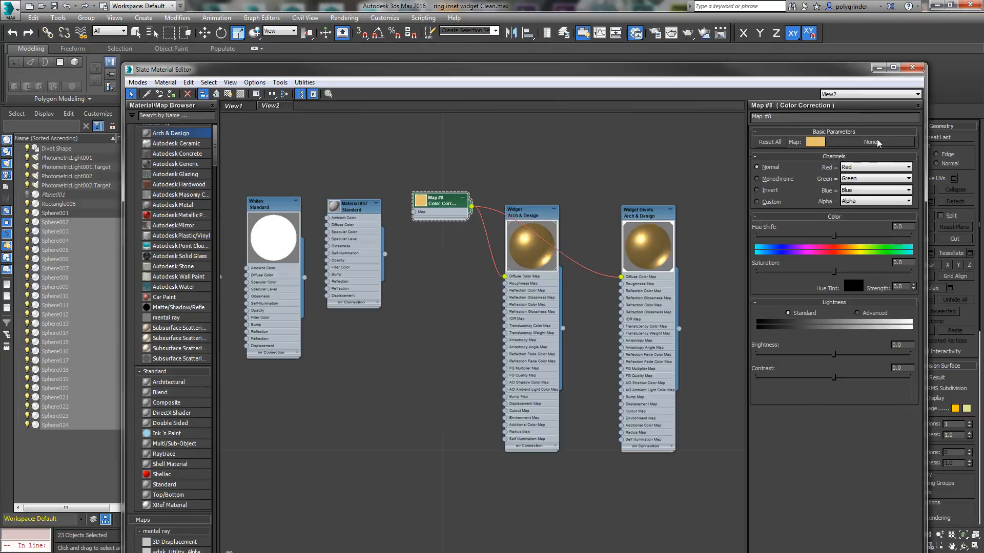
Step: Darken the Color Correction map's color to a value of 0.223 and reposition its node and the material editor window
click(816, 142)
drag(448, 126, 411, 130)
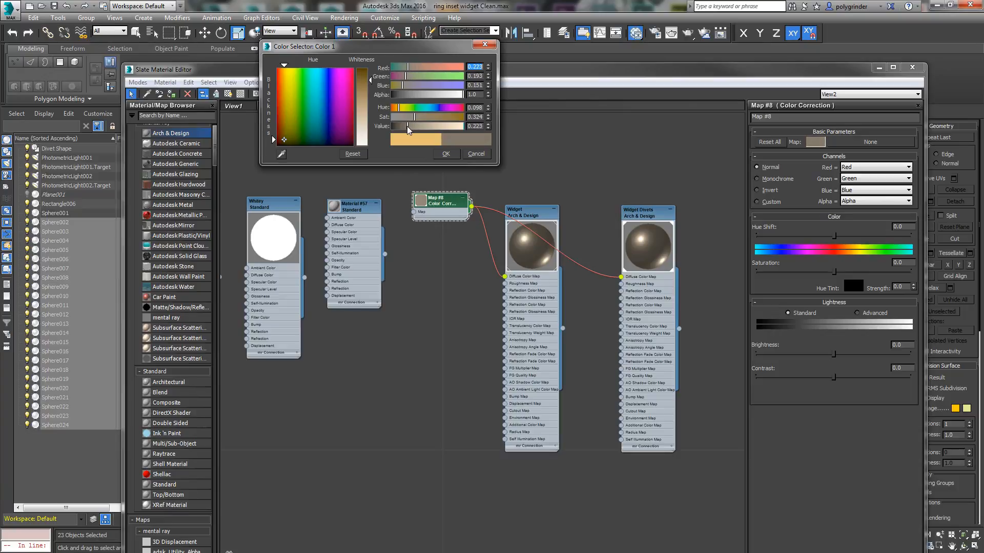
click(446, 154)
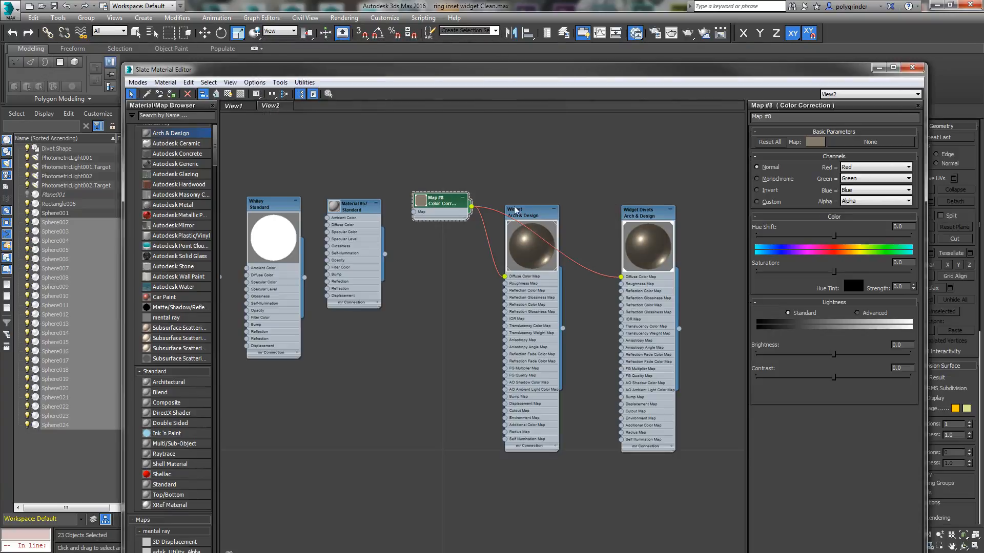
drag(445, 204, 445, 210)
drag(548, 76, 491, 134)
drag(398, 267, 395, 262)
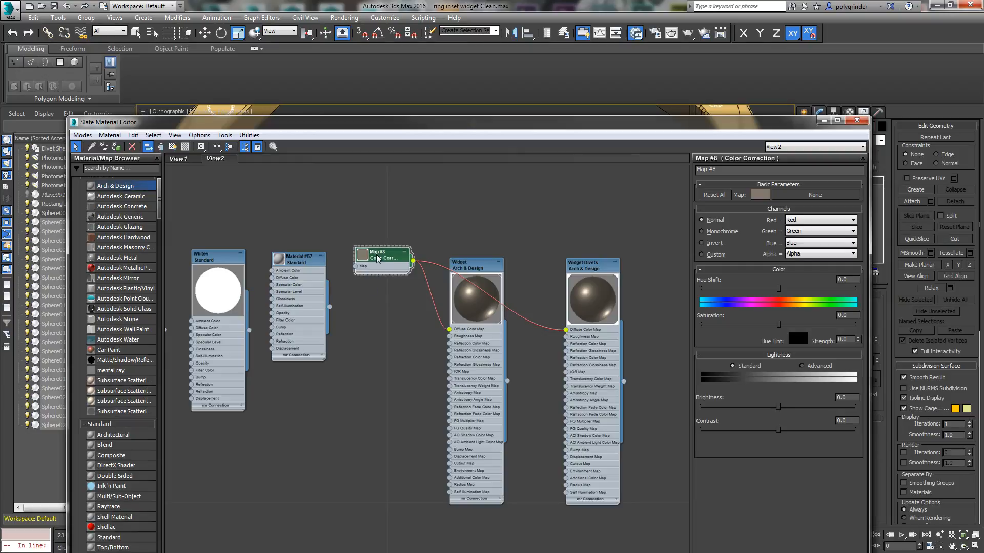
Step: Duplicate the Color Correction map below the original, naming the original Metal Color and the copy Metal Glossiness
shift+drag(384, 260, 386, 332)
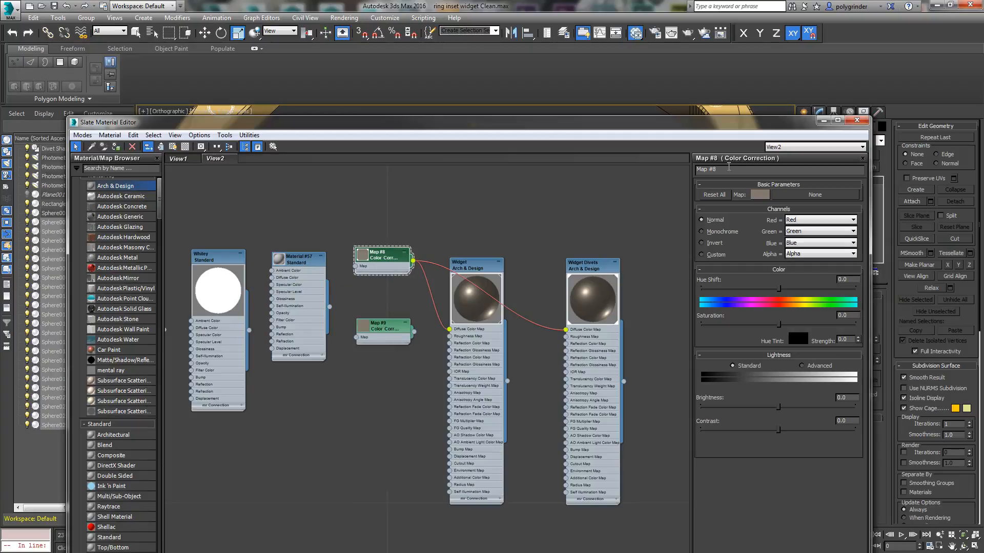
drag(723, 169, 639, 177)
text(M)
key(Return)
double_click(388, 334)
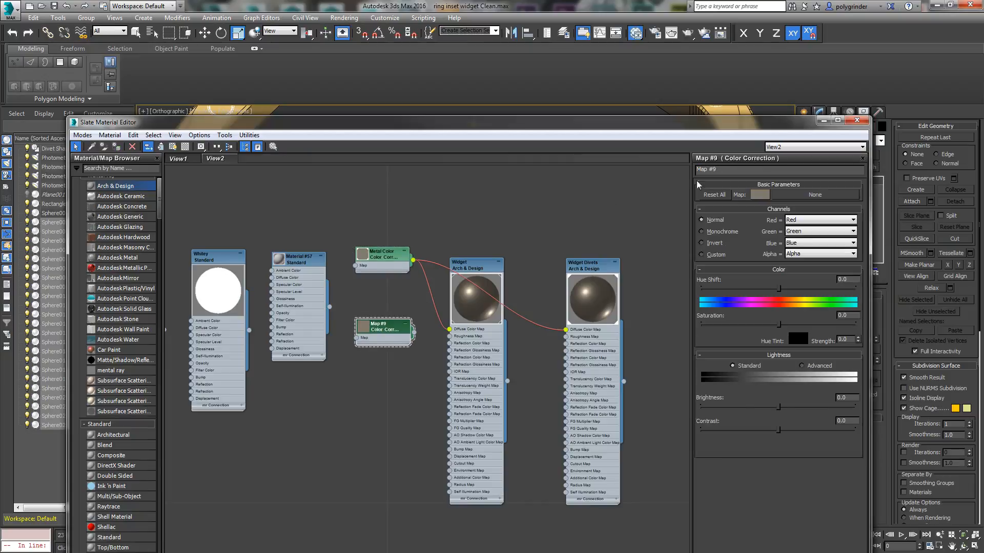
click(722, 170)
text(Metal)
key(Return)
Step: Set the Metal Glossiness color to white and connect it to the Reflection Glossiness Map of Widget and Widget Divets
click(760, 195)
drag(368, 108, 357, 180)
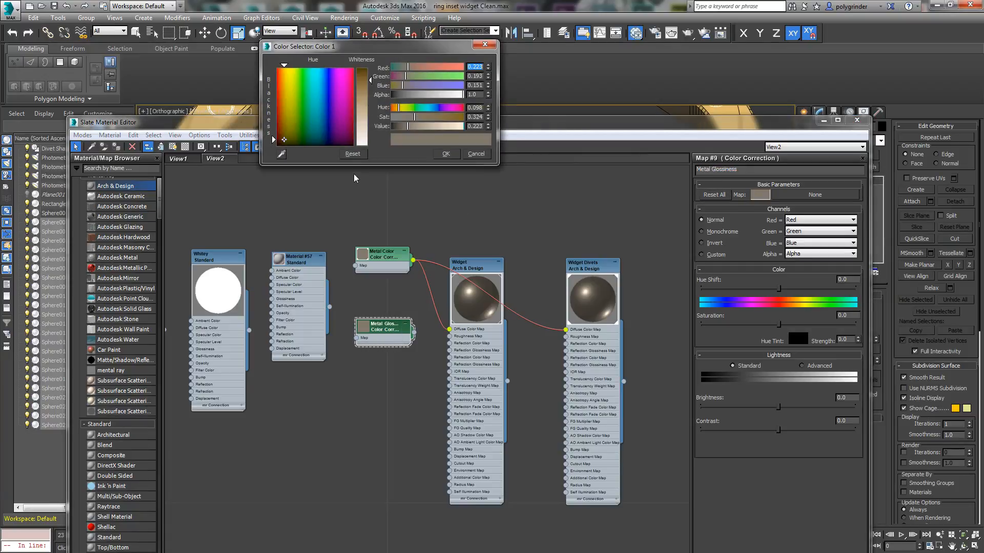
click(451, 157)
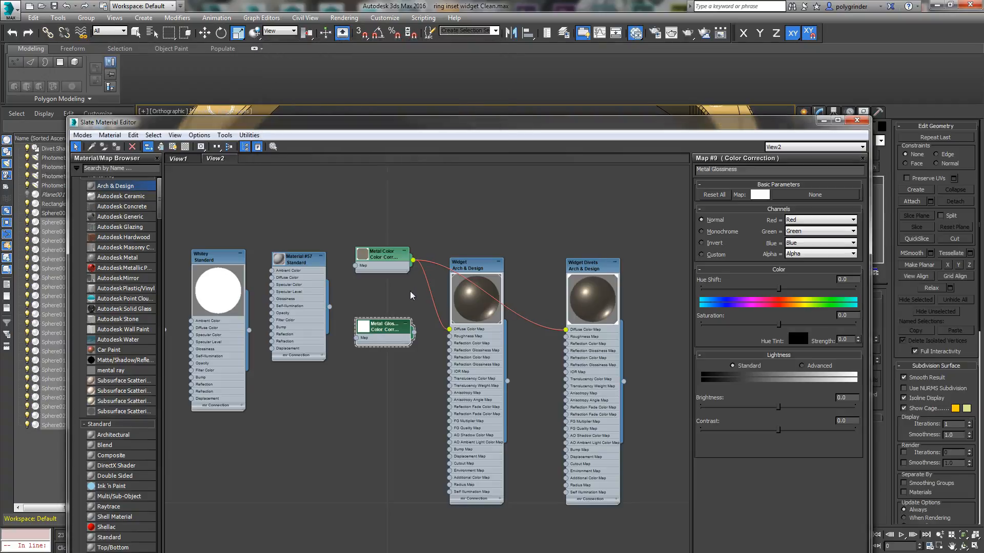
drag(415, 336, 566, 354)
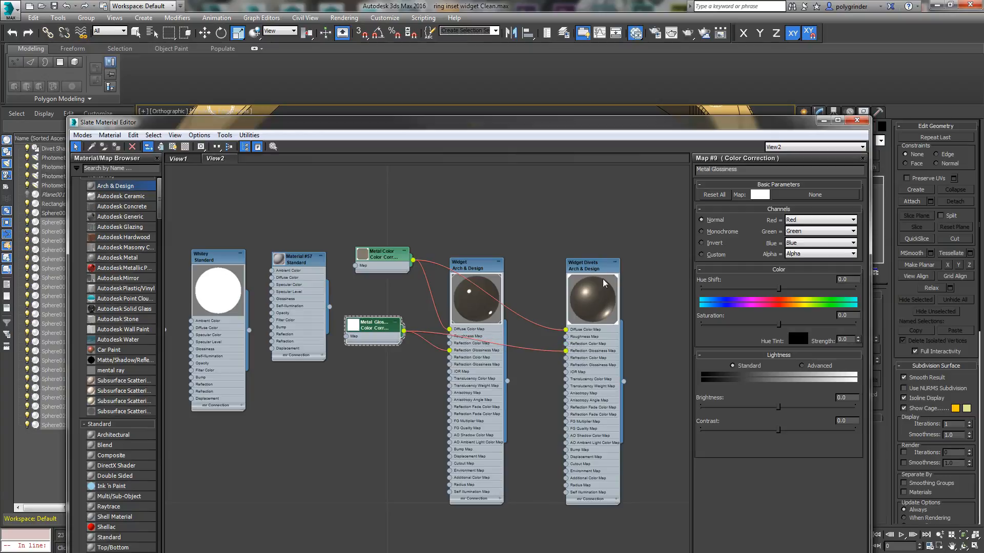
Step: Check Widget Divets' glossiness setting, set the Metal Glossiness color to a gray of 0.525 and reposition its node
double_click(594, 266)
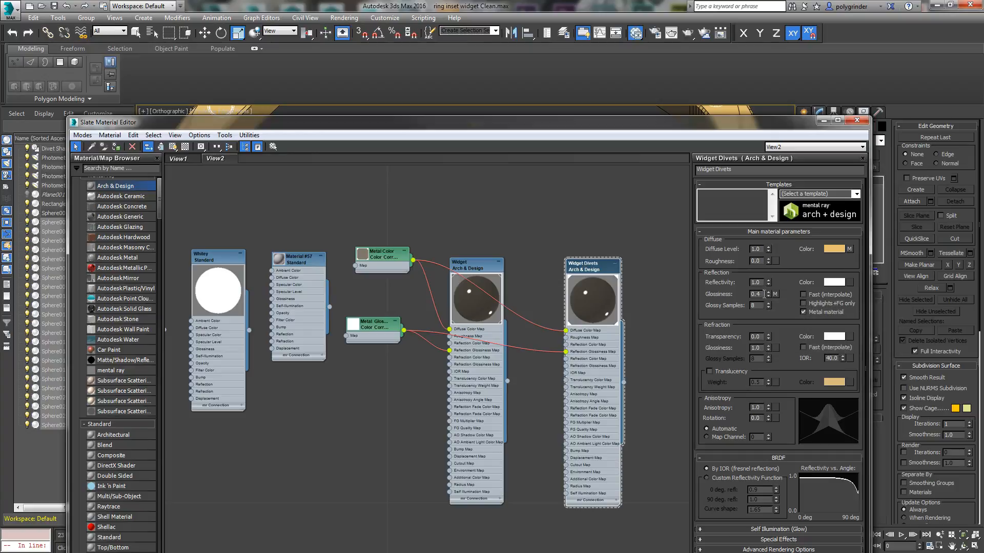
drag(762, 295, 735, 295)
drag(390, 328, 387, 318)
double_click(379, 320)
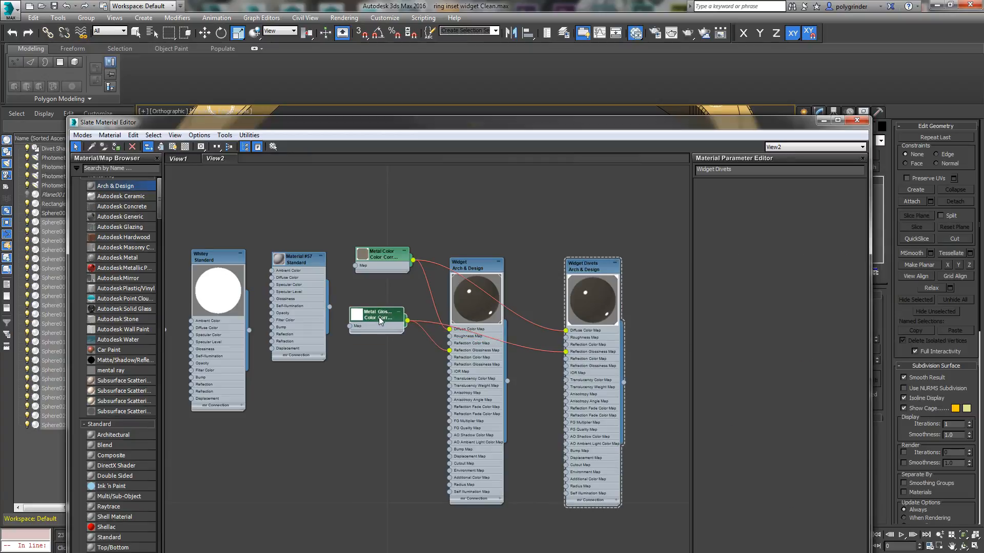
click(760, 195)
drag(370, 144, 367, 105)
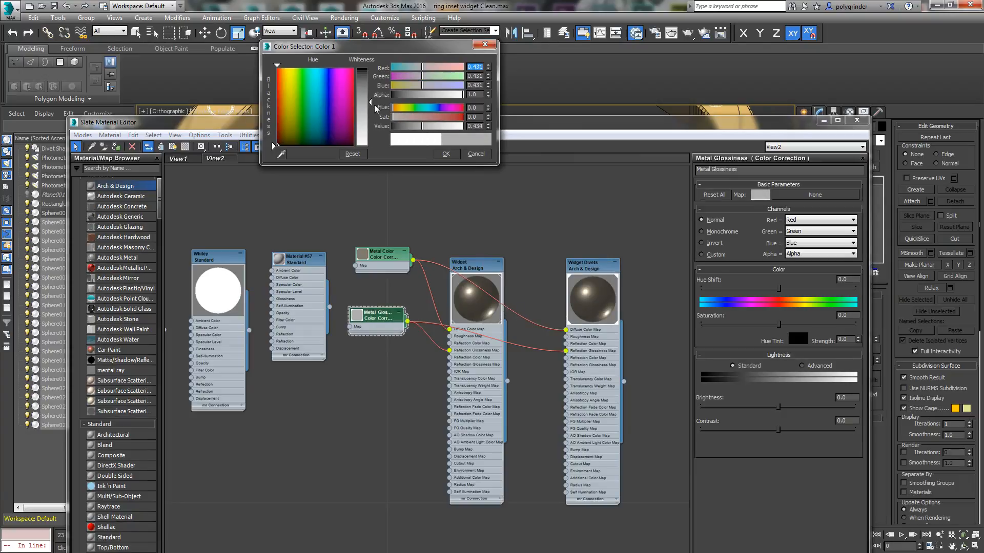
mouse_move(370, 101)
mouse_down()
mouse_move(369, 88)
mouse_move(372, 112)
mouse_up()
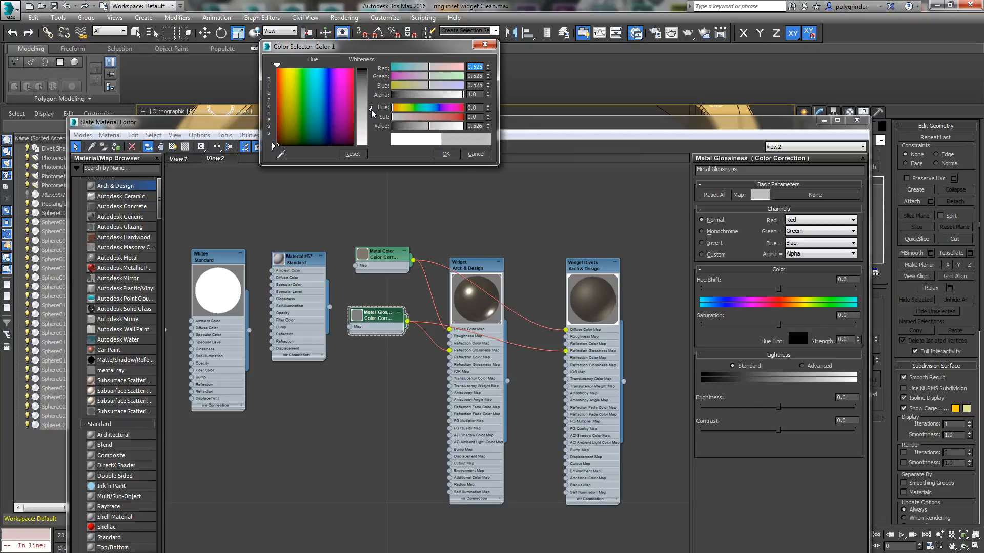
click(446, 154)
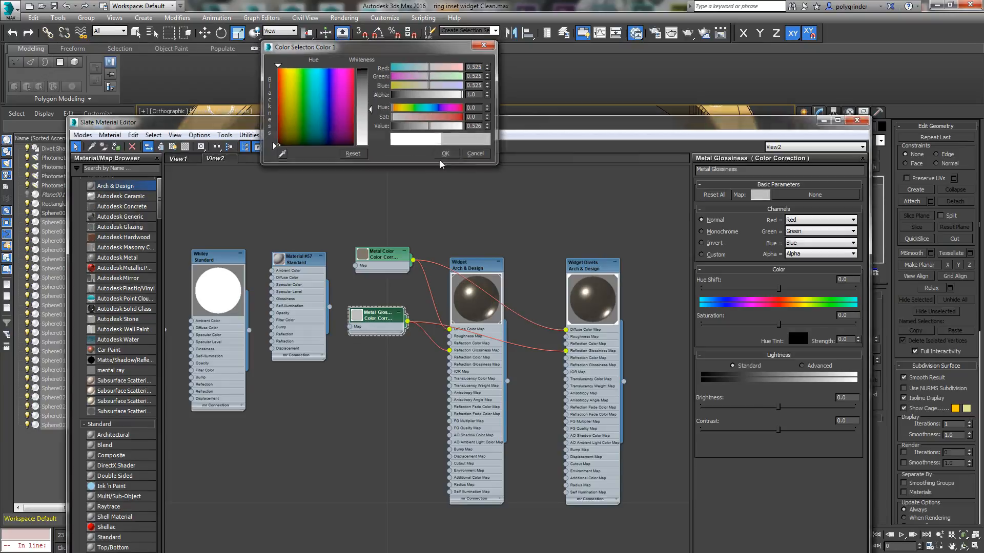
drag(377, 316, 375, 307)
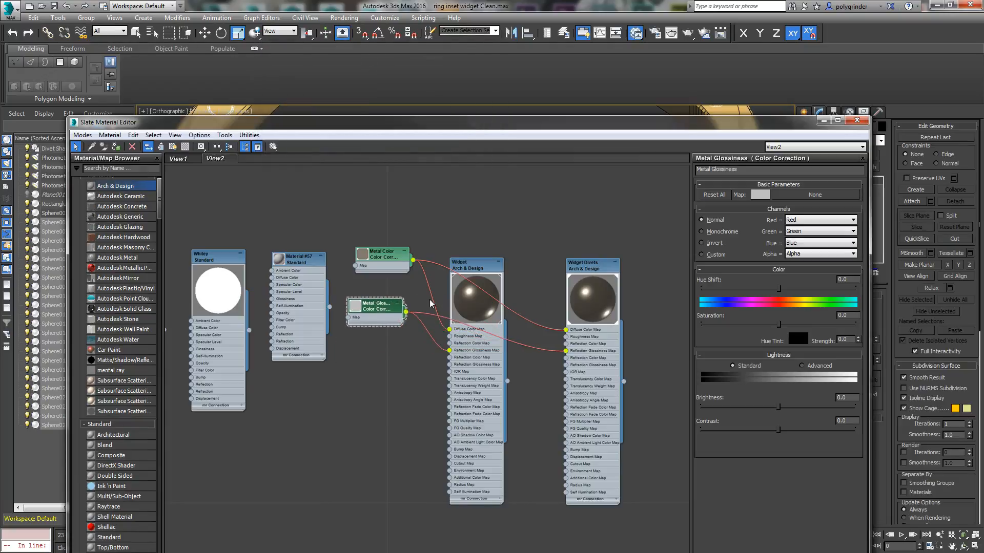
Step: Set the reflectivity of both the Widget and Widget Divets materials to 0.6
click(486, 270)
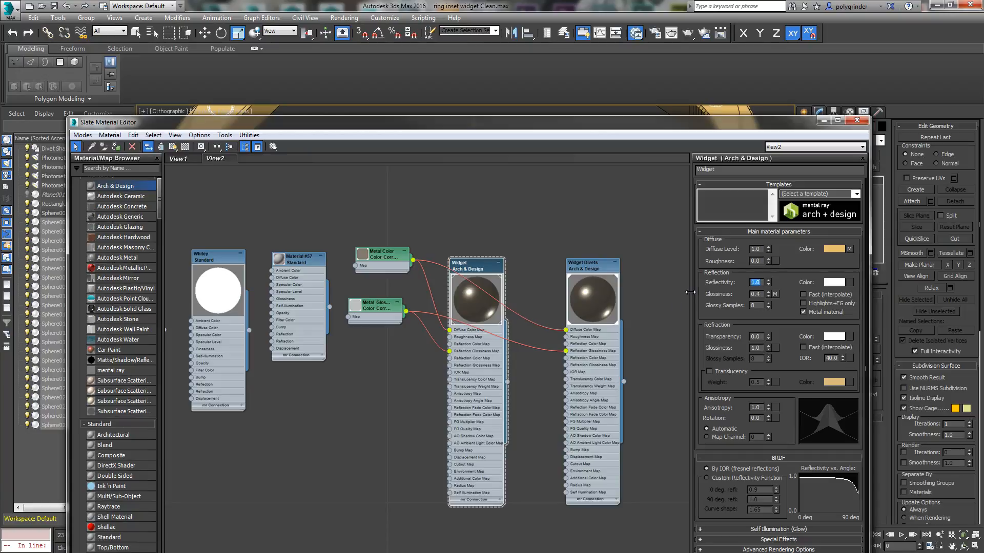
text(4)
key(Return)
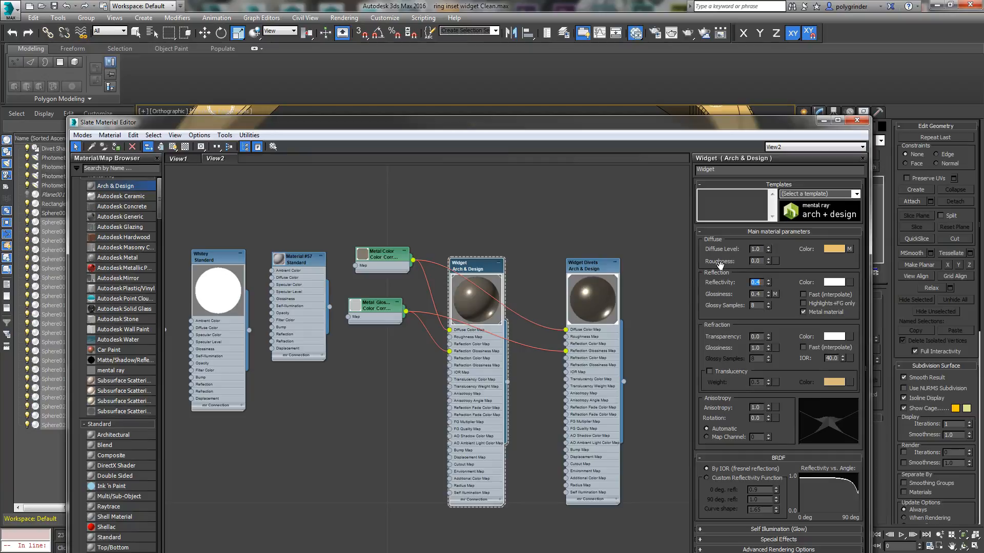
double_click(595, 266)
click(762, 282)
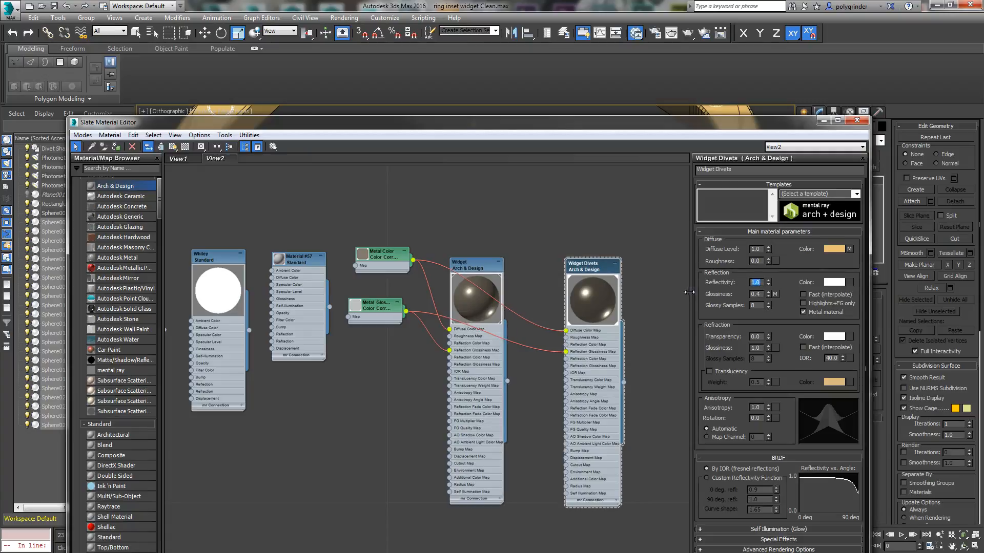
text(0.6)
key(Return)
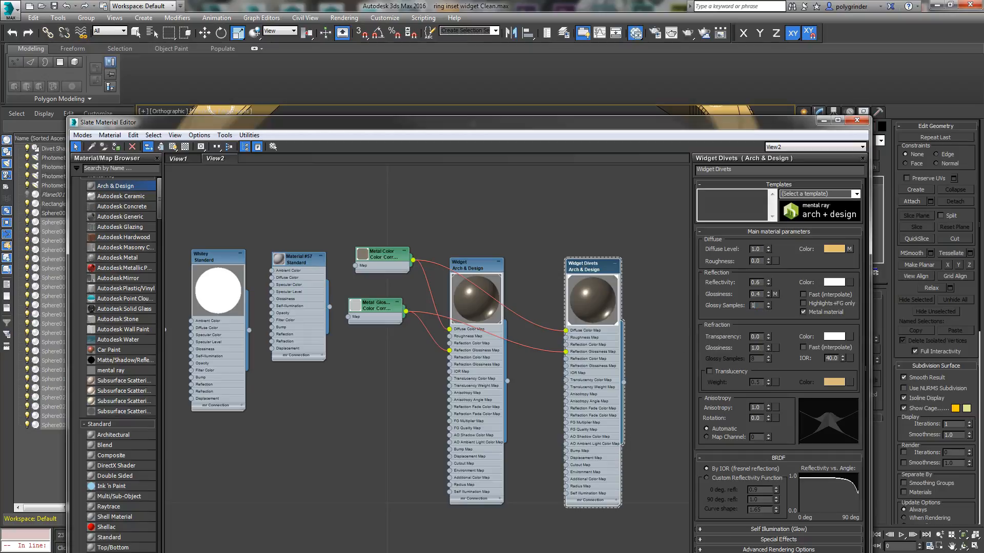
Step: Set the Widget material's glossy samples to 16 and reposition the two Arch & Design nodes
click(477, 277)
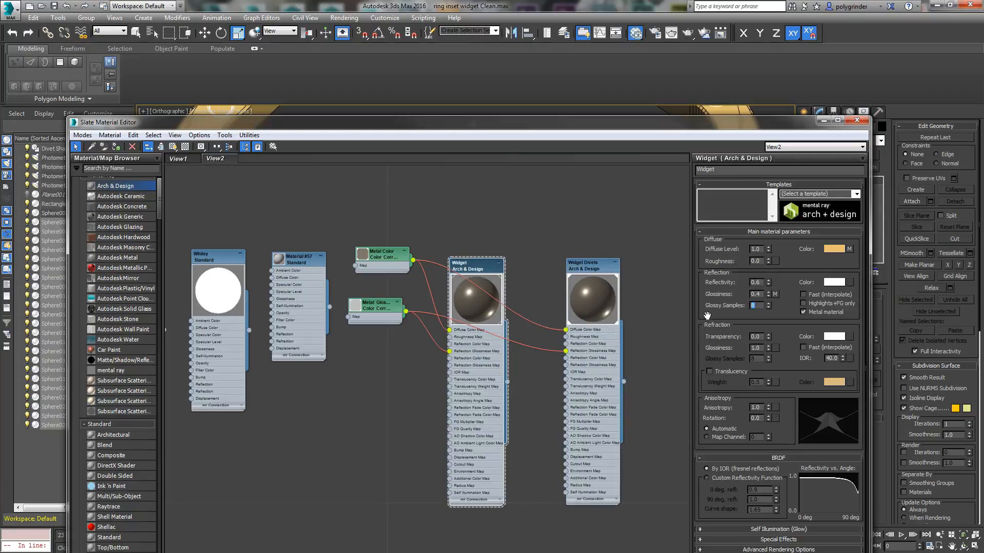
key(Return)
click(495, 257)
drag(496, 262, 517, 247)
mouse_move(588, 266)
mouse_down()
mouse_move(589, 253)
mouse_move(574, 262)
mouse_up()
click(509, 246)
Step: Move the material editor aside and select the ring Rectangle006 in the viewport
drag(650, 119, 0, 174)
click(589, 325)
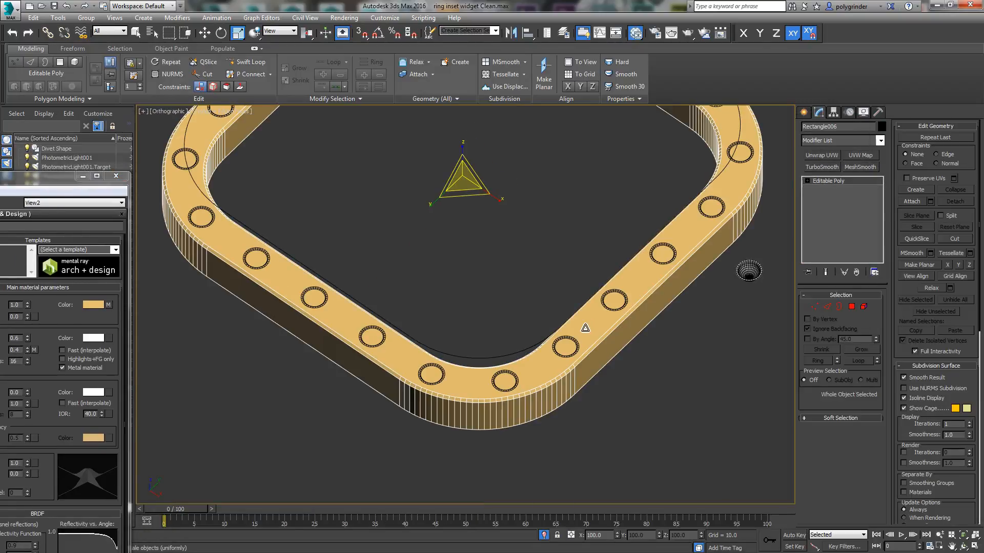
Step: Show the whole ring Rectangle006 in the Top view and apply a UVW Map modifier to it
right_click(585, 328)
click(636, 395)
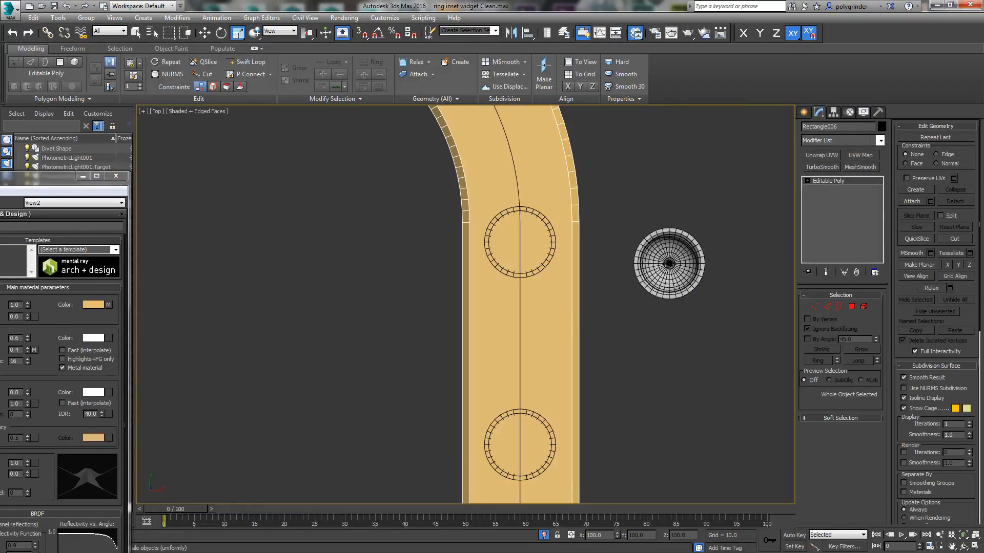
click(963, 535)
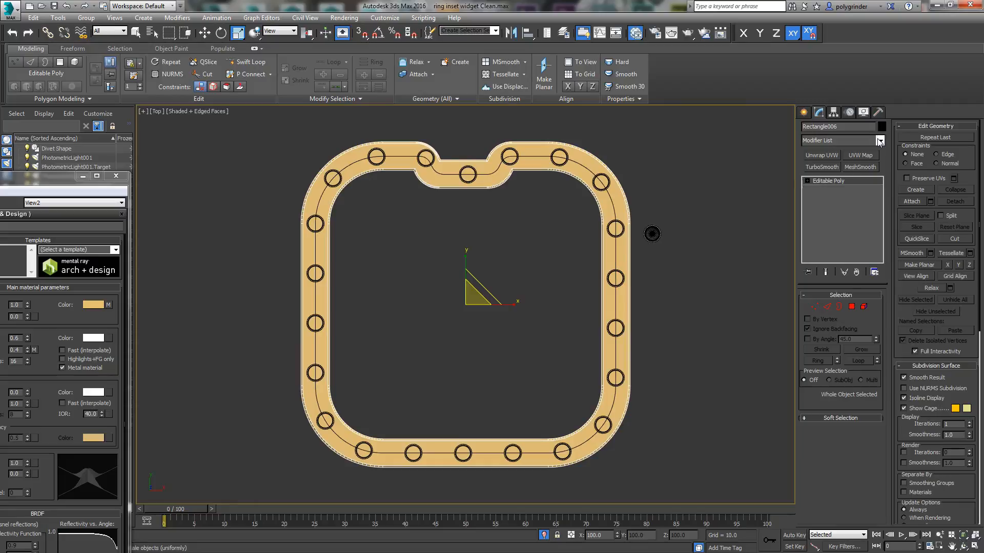
click(880, 140)
scroll(873, 422, down, 20)
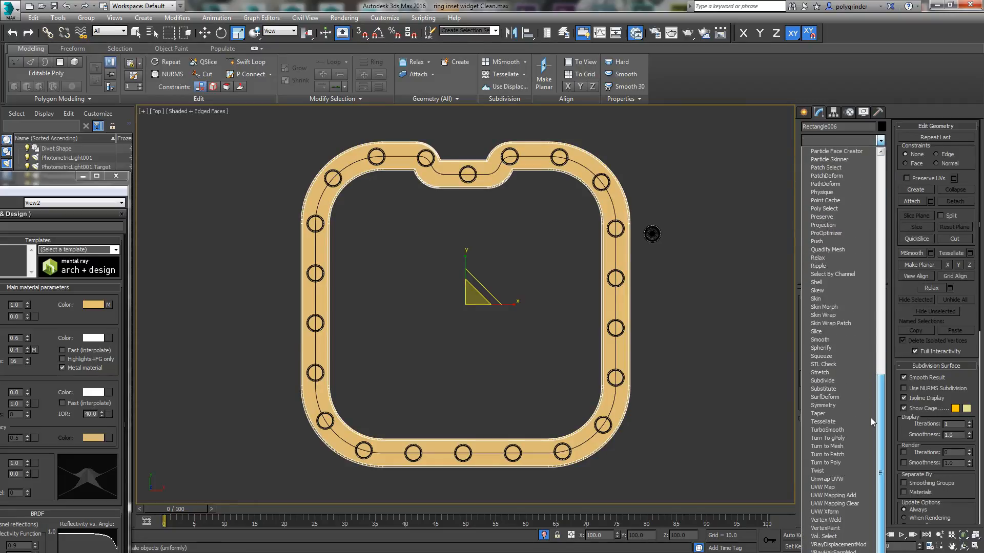
click(818, 488)
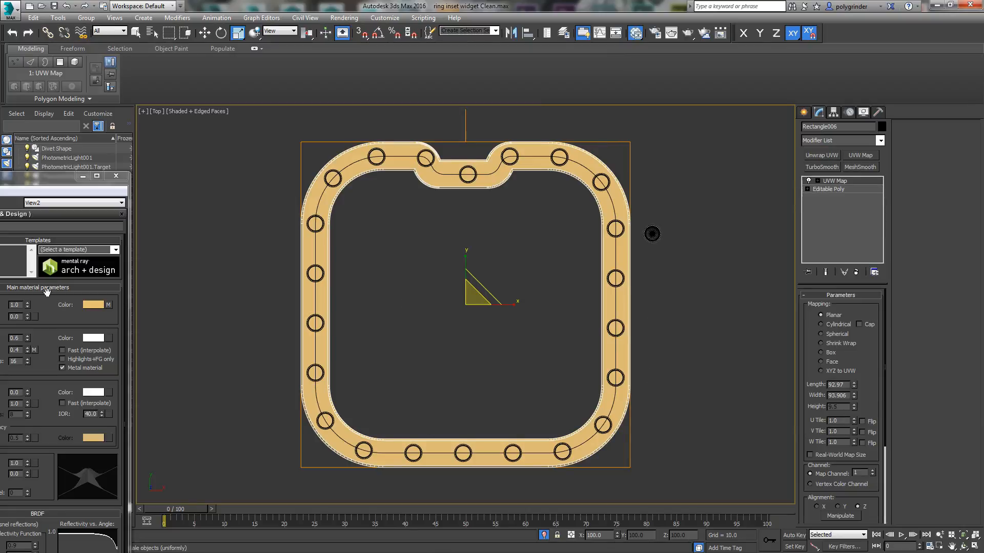
Step: Connect a new bitmap using top mask final.png to the Widget material's Cutout Map
drag(0, 178, 522, 40)
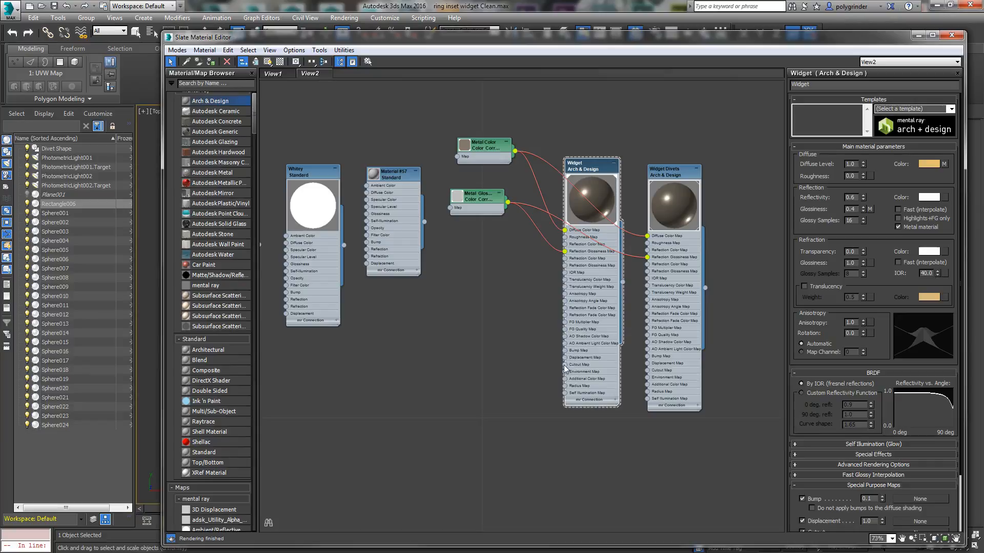
drag(566, 369, 503, 361)
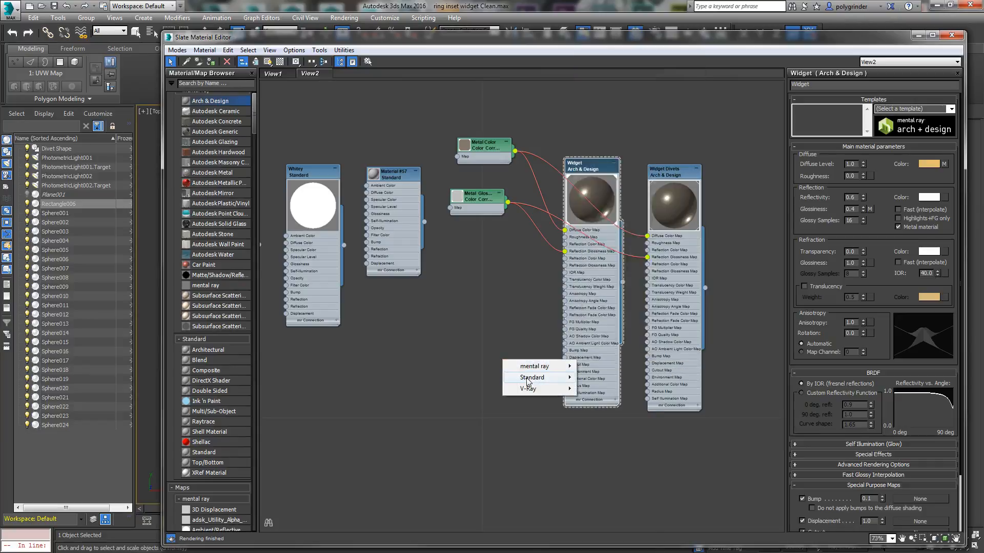
mouse_move(533, 378)
click(595, 168)
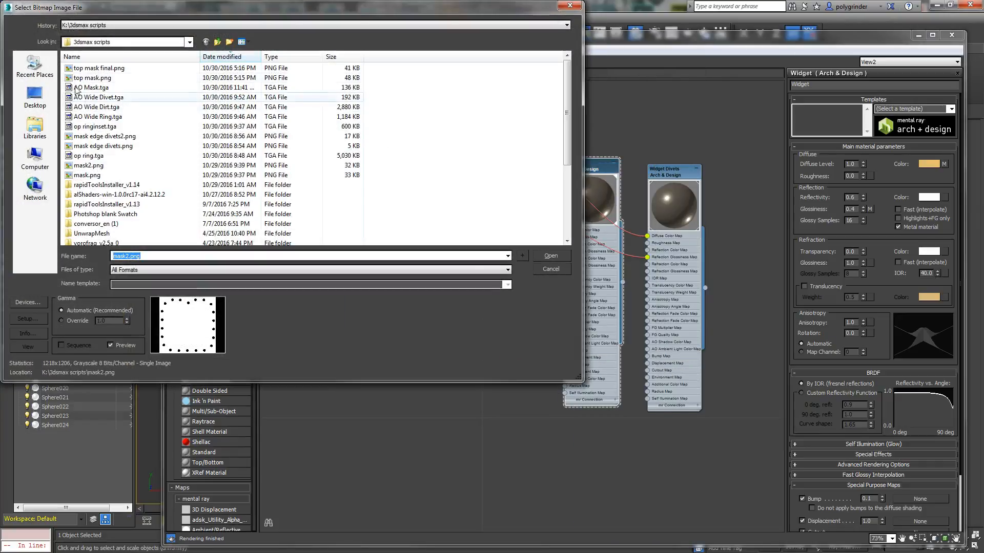
click(82, 69)
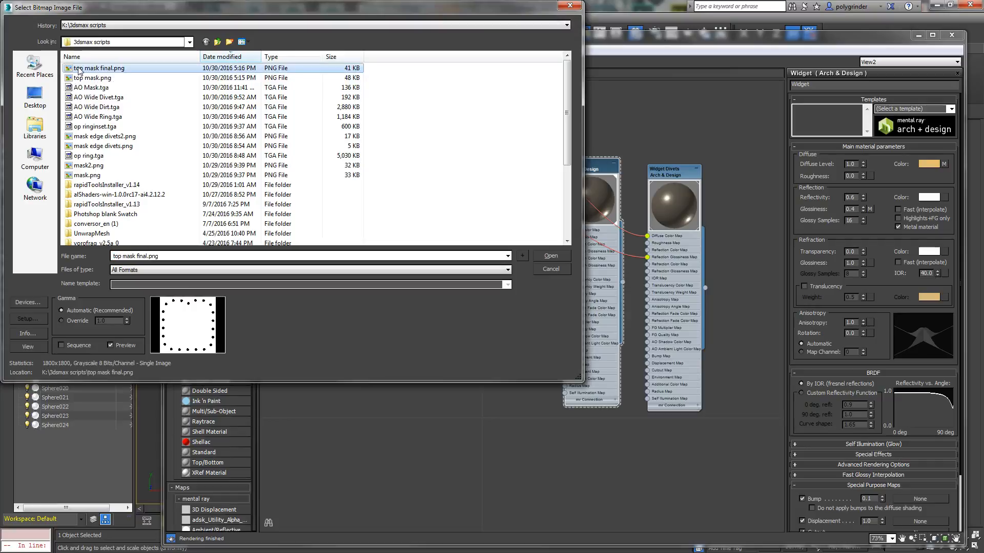
click(551, 256)
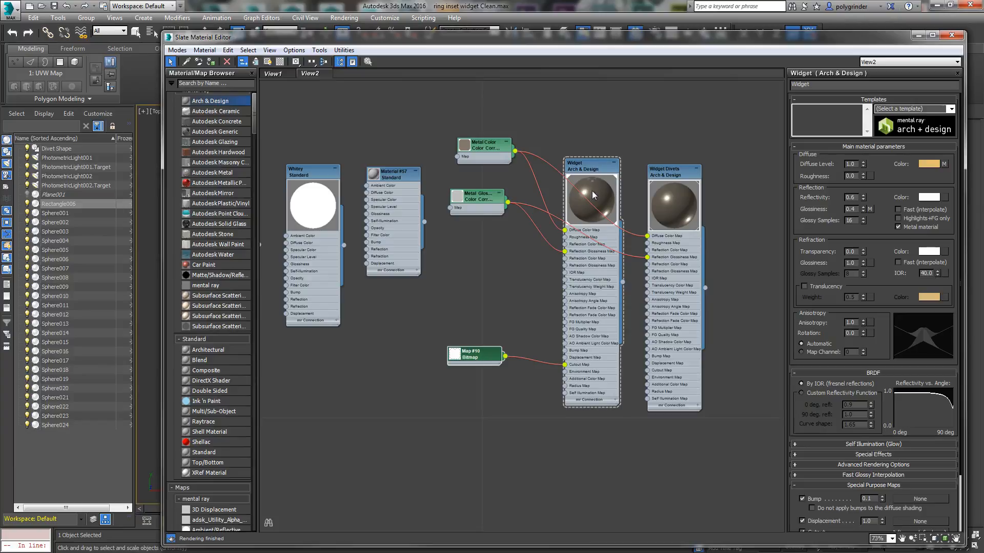
Step: Open the cutout bitmap's parameters and isolate the ring Rectangle006 in the viewport
double_click(472, 357)
drag(495, 39, 489, 288)
right_click(411, 163)
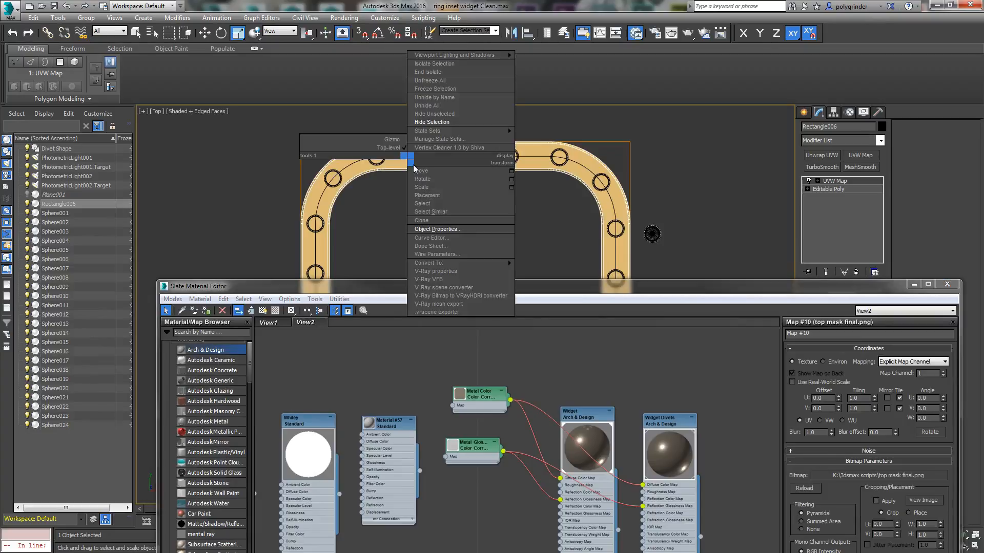
click(434, 73)
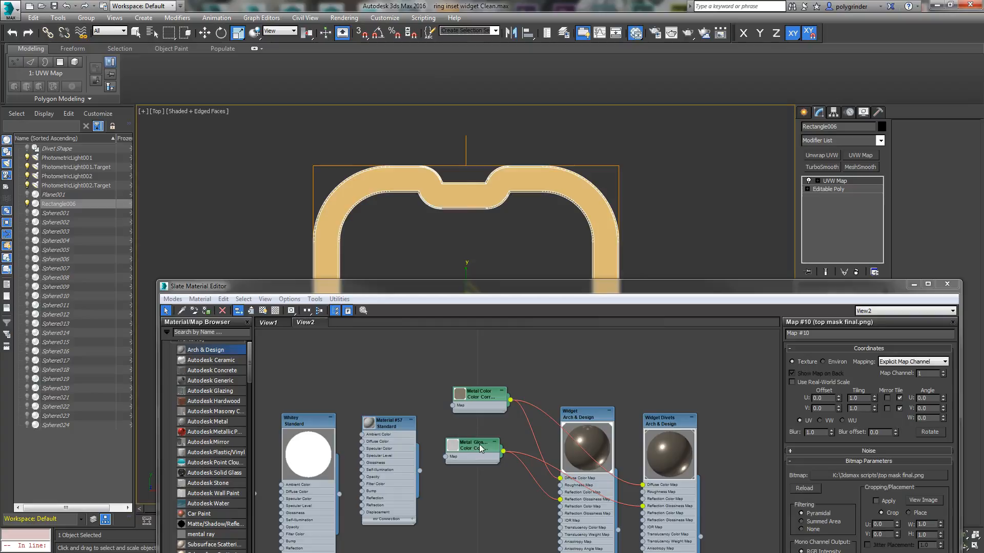
Step: Display the cutout bitmap as shaded in the viewport and check how its holes fall on the ring
drag(523, 281, 524, 181)
click(474, 506)
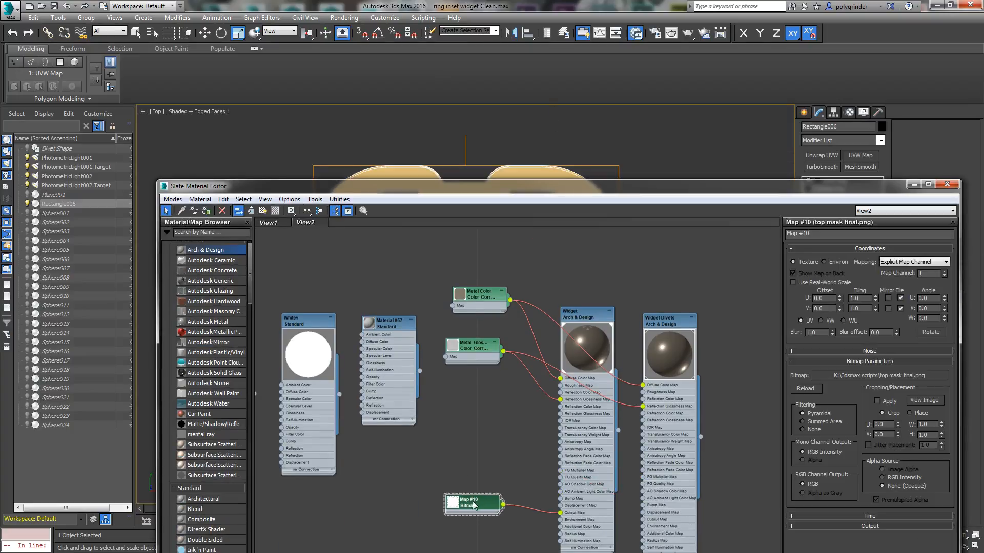
click(262, 211)
mouse_move(359, 190)
mouse_down()
mouse_move(327, 355)
mouse_move(298, 427)
mouse_up()
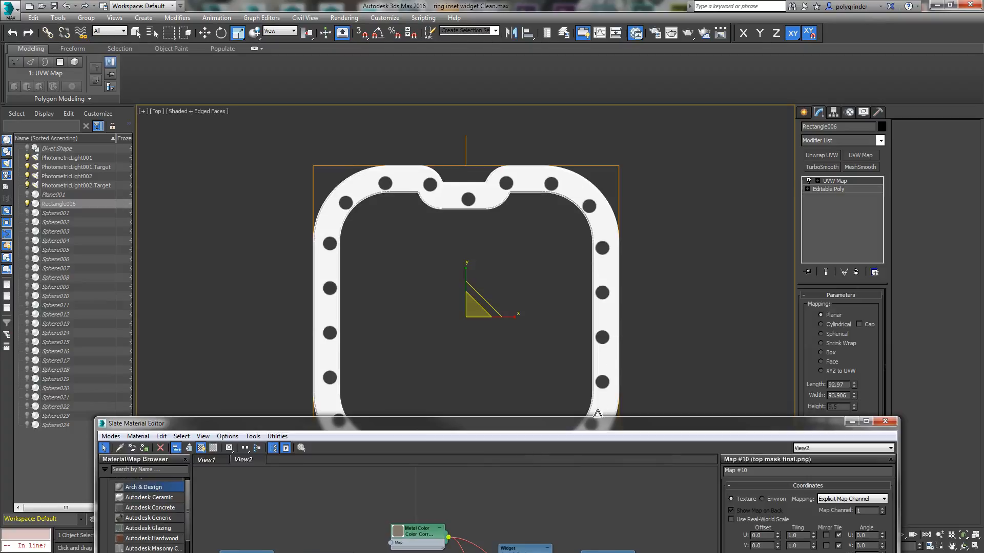
drag(531, 424, 544, 233)
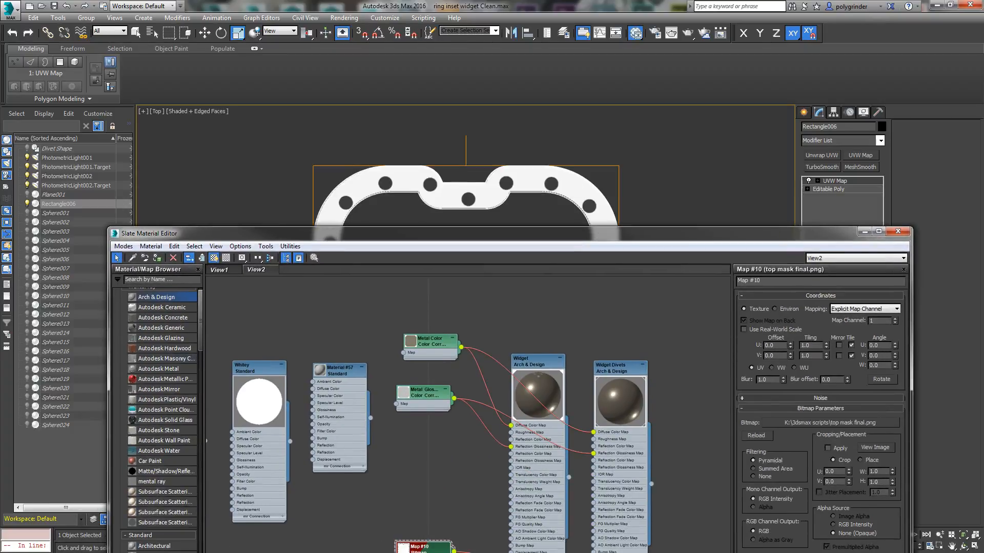
Step: Switch to Photoshop, hide Layer 1 of top mask.png and undock the tools beside the canvas
key(alt+Tab)
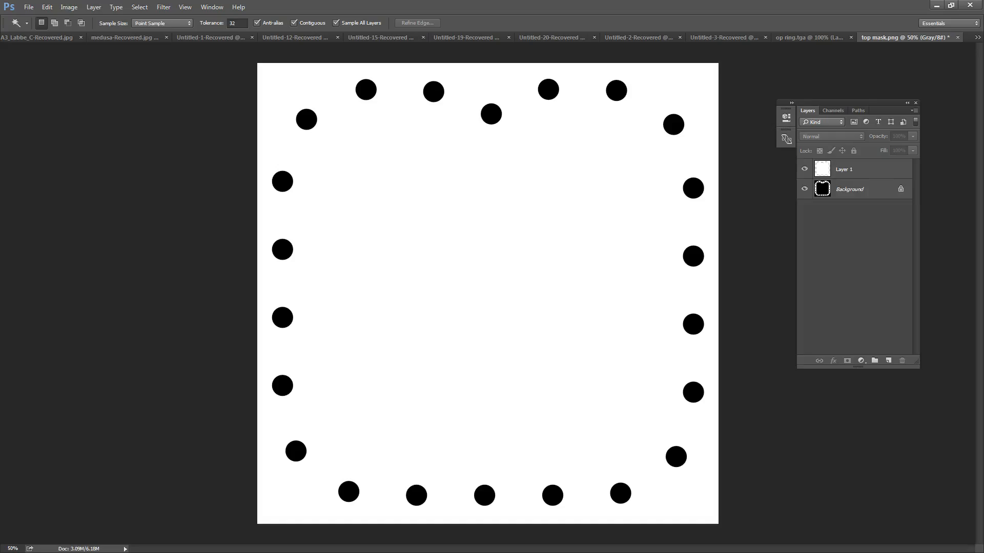
click(805, 169)
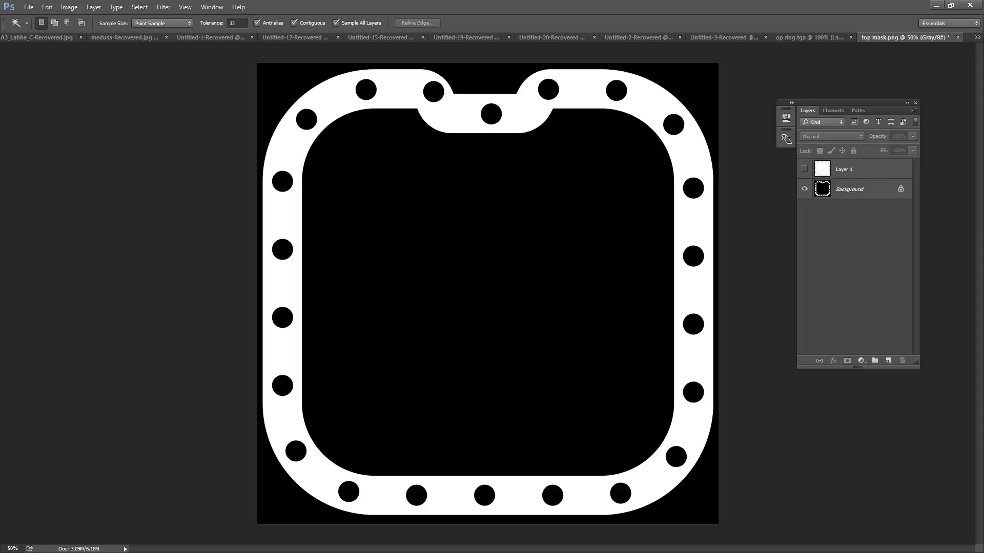
key(j)
drag(0, 182, 156, 100)
click(156, 158)
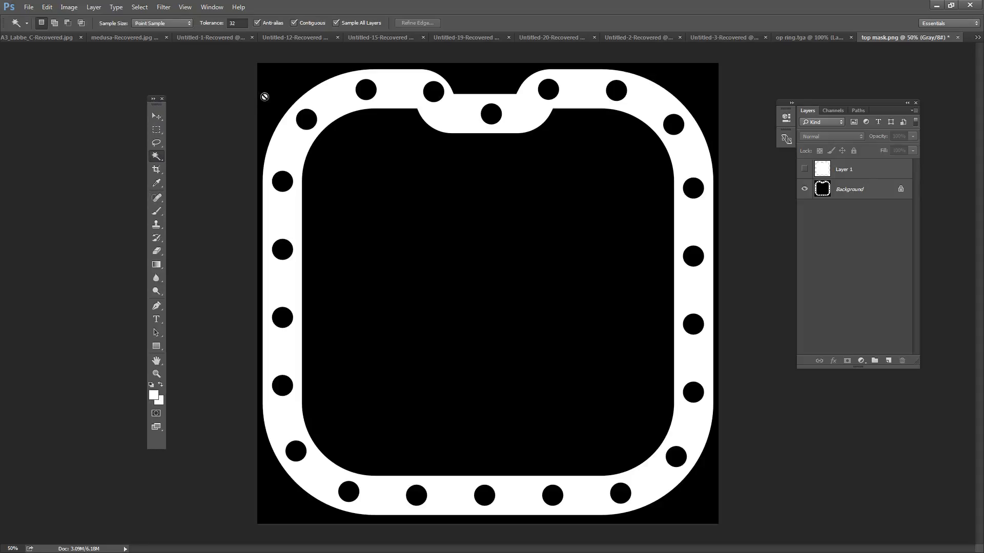
Step: Magic-wand the black area outside the ring on the Background layer and invert the selection
click(272, 94)
click(491, 211)
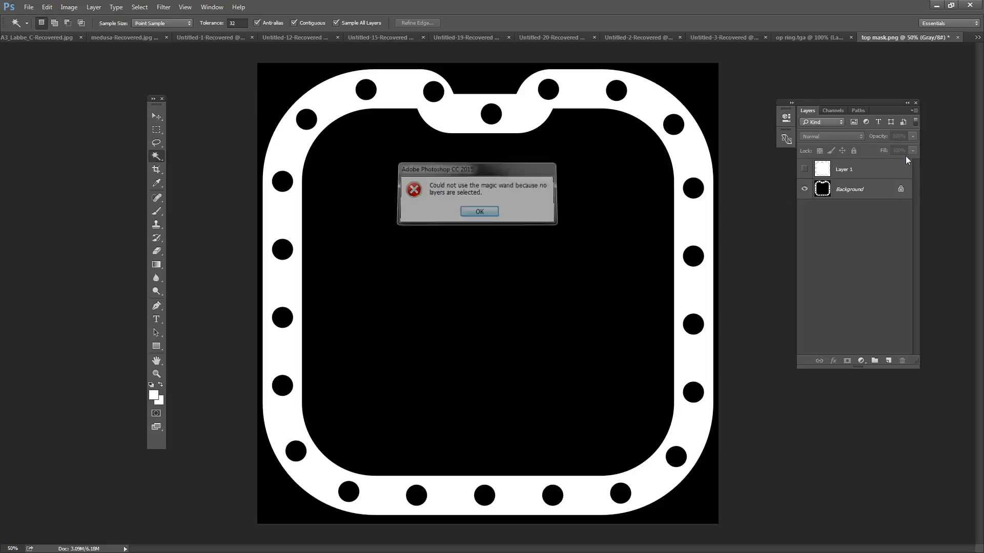
click(862, 189)
click(305, 81)
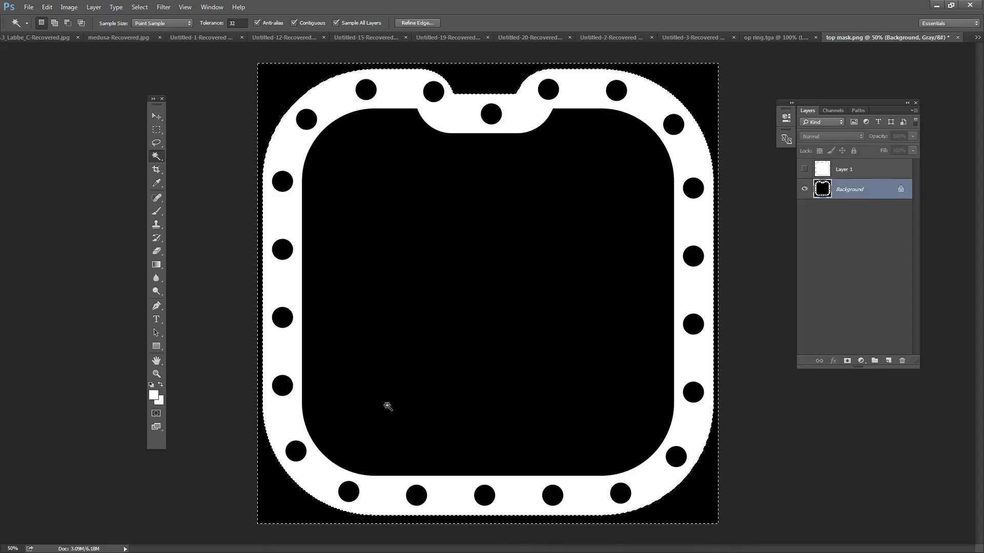
click(140, 7)
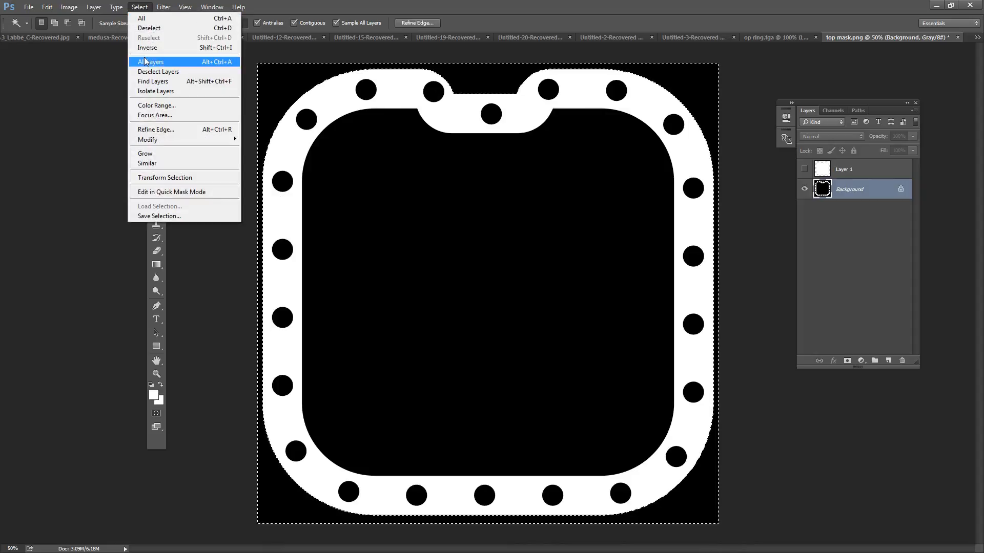
click(146, 48)
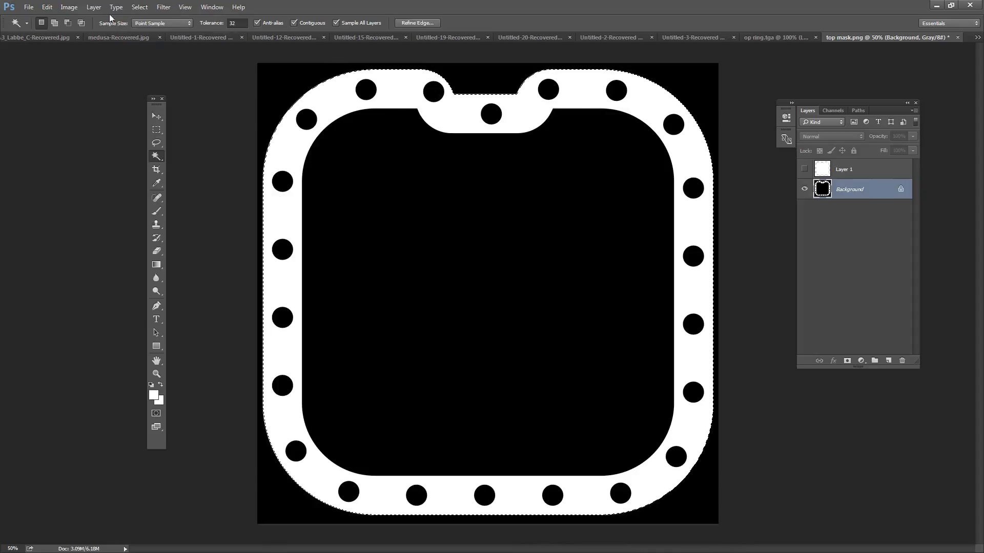
Step: Crop the mask image to the ring selection, then deselect and show Layer 1 again
click(69, 6)
click(74, 111)
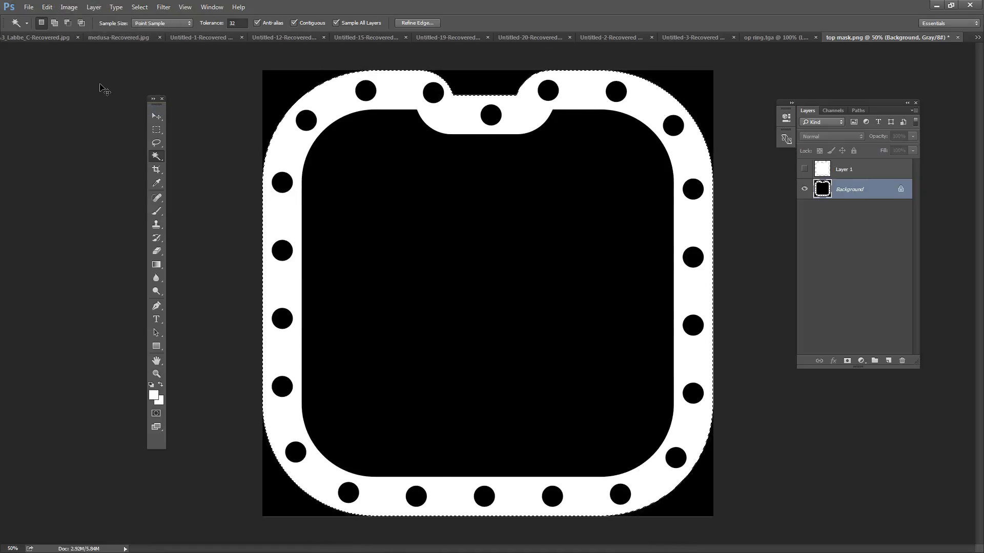
click(157, 116)
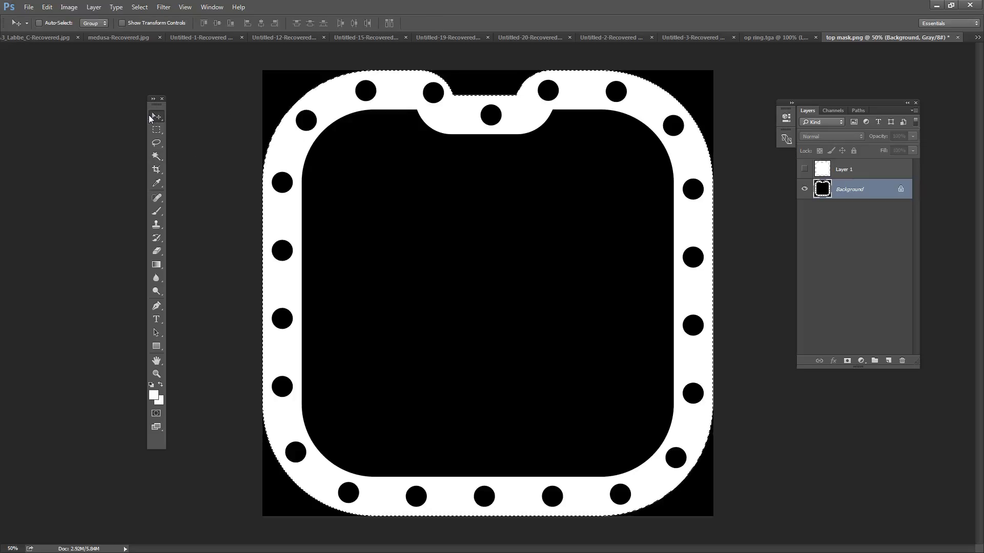
key(ctrl+d)
click(804, 169)
Step: Save the cropped mask as a PNG over top mask final.png with Smallest / Slow compression and no interlacing
click(29, 7)
click(42, 120)
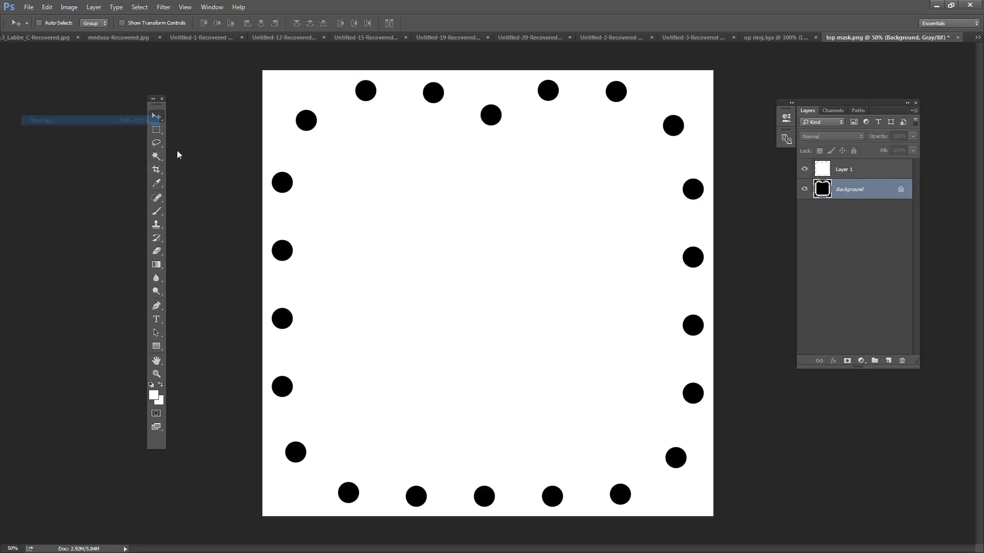
click(318, 380)
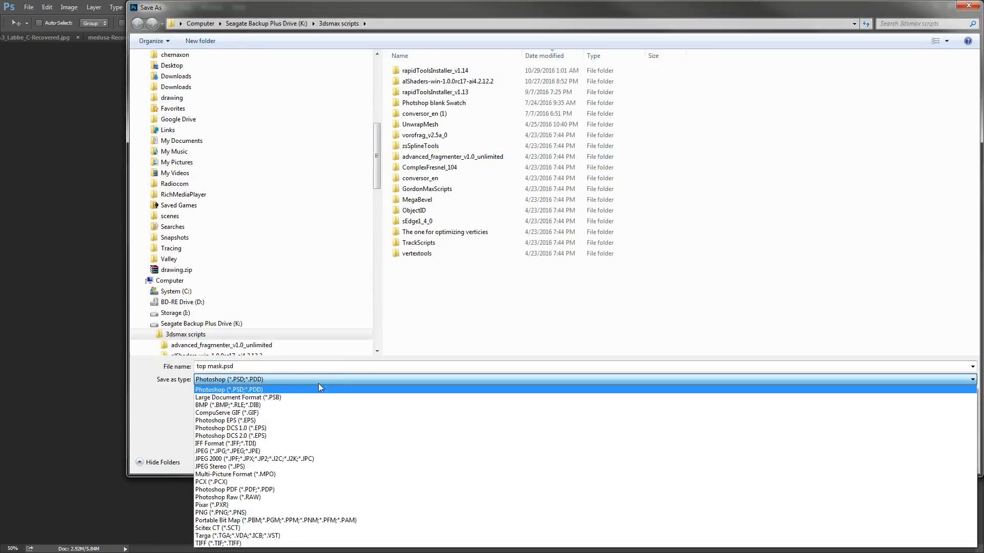
click(238, 512)
click(428, 70)
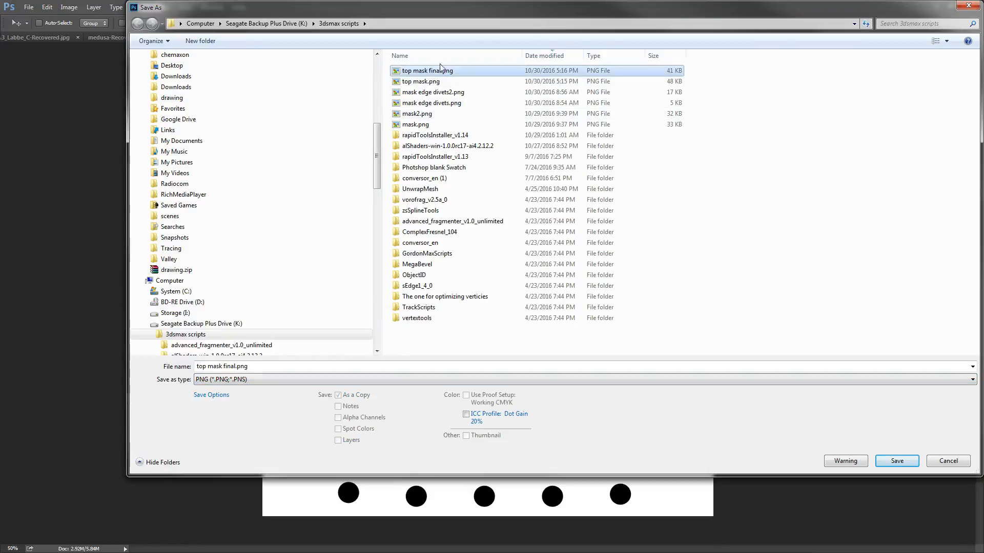
drag(522, 14, 240, 90)
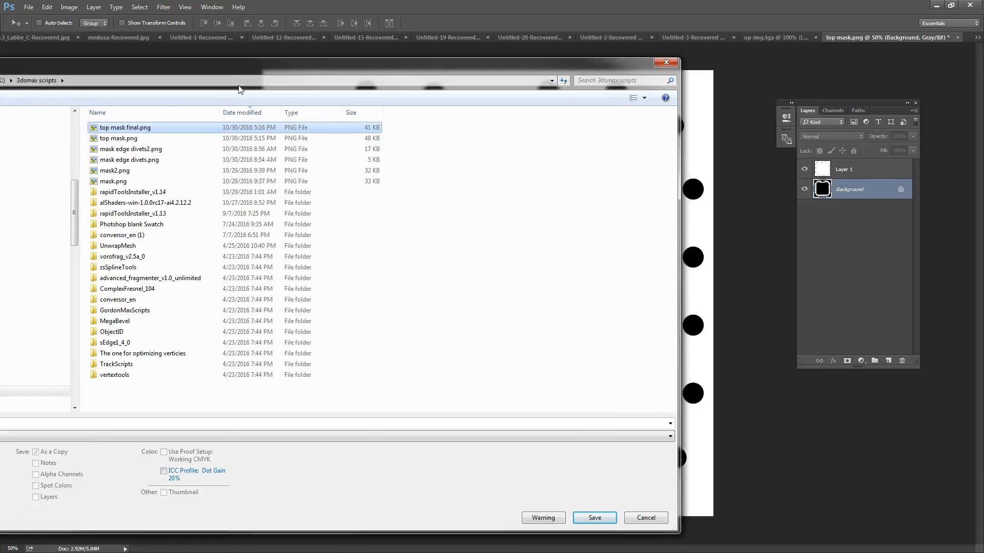
click(590, 519)
click(516, 283)
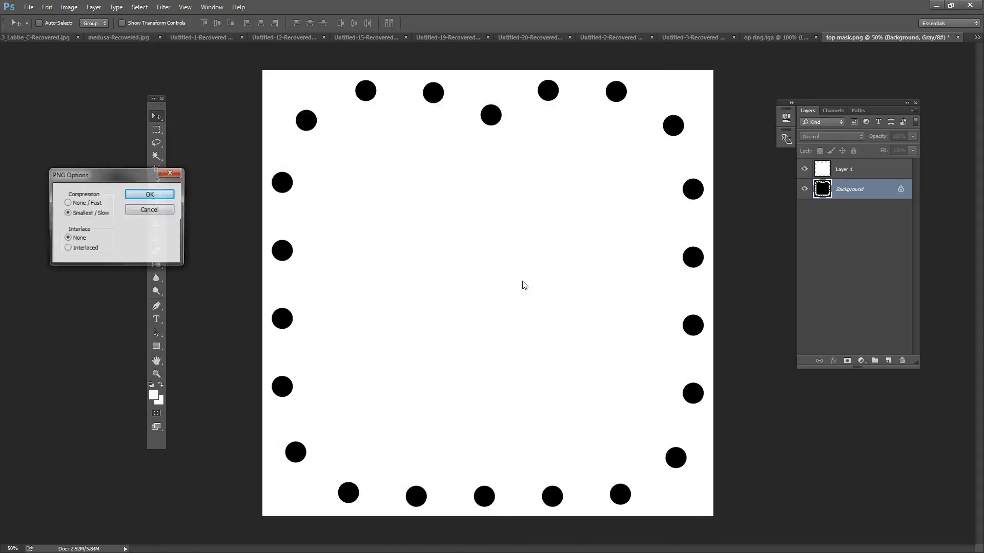
click(165, 195)
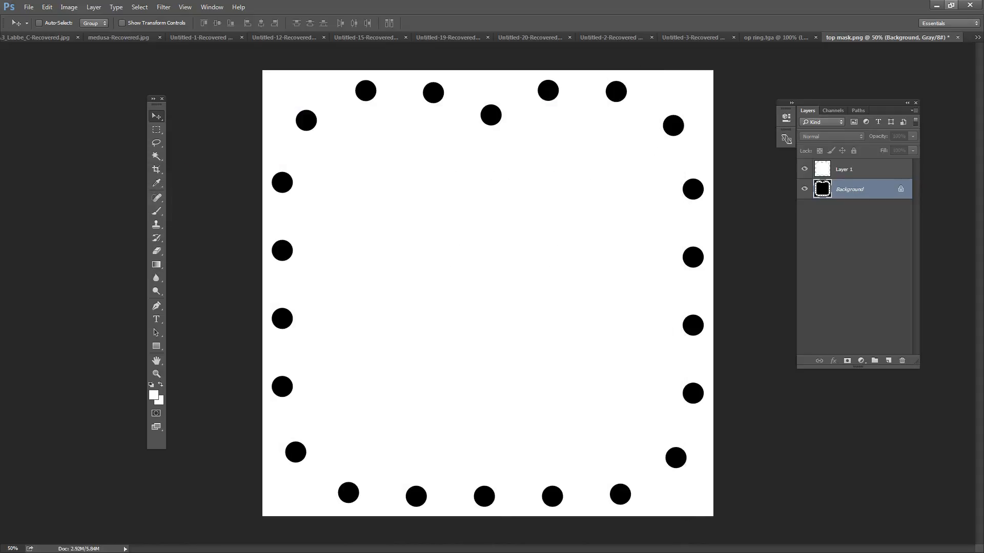
Step: Switch back to 3ds Max, check the updated mask on the ring and minimize the material editor
click(936, 5)
drag(822, 229, 658, 503)
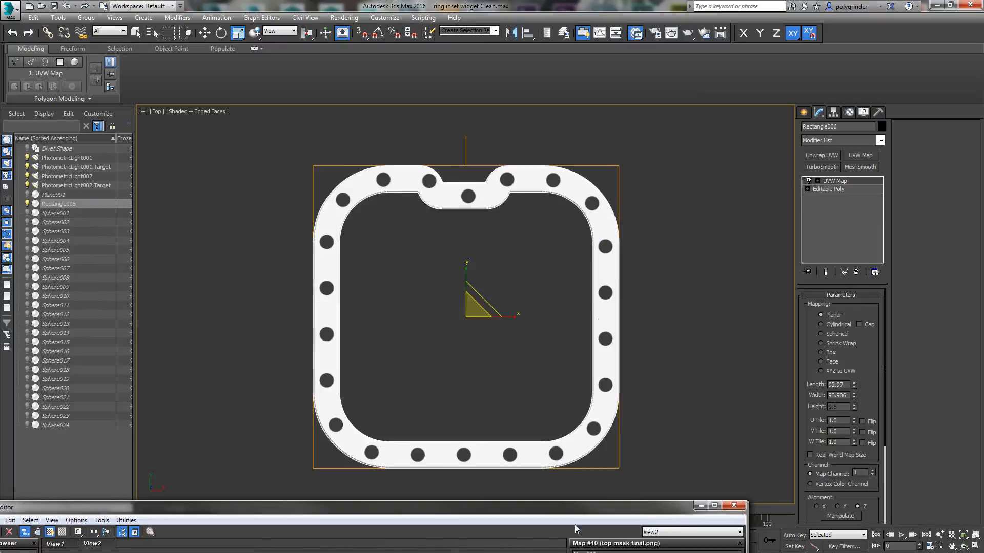
drag(596, 505, 600, 171)
click(710, 167)
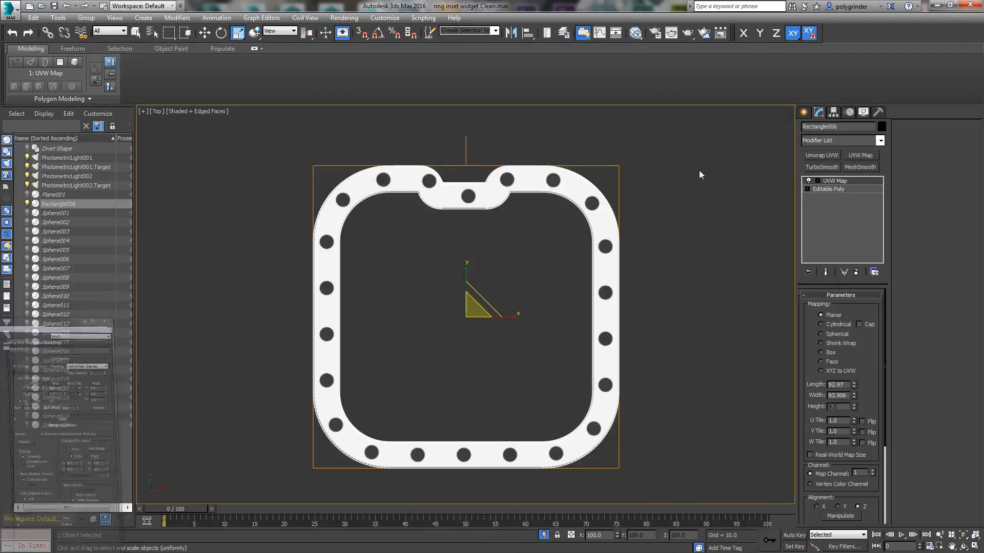
Step: Select Sphere001 in the scene list and restore the saved active perspective view
click(59, 212)
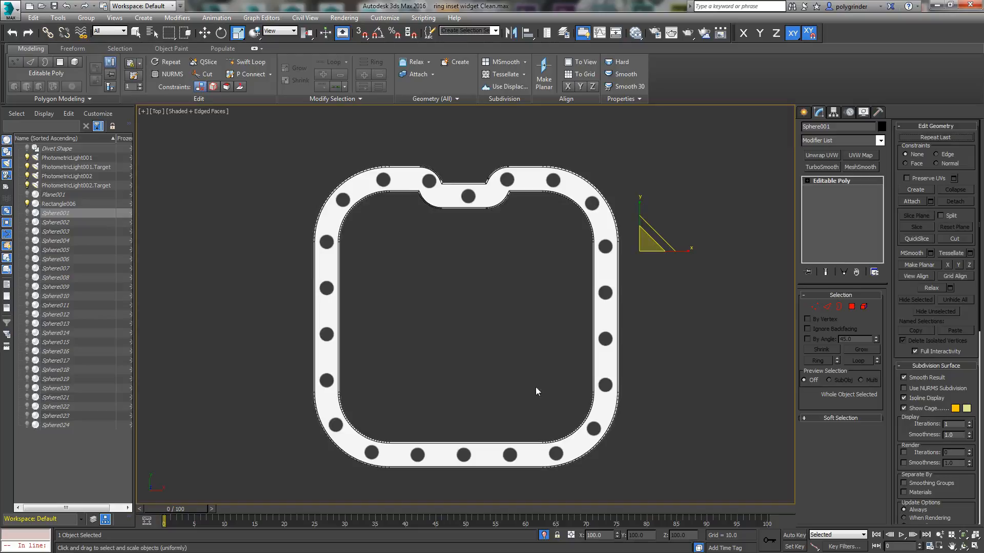
alt+middle_drag(655, 414, 621, 347)
key(p)
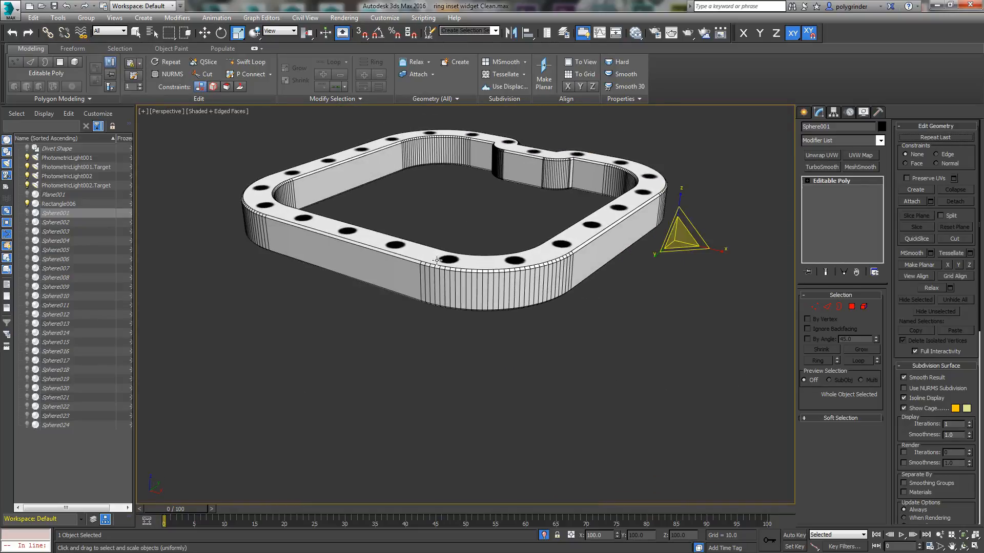
click(114, 18)
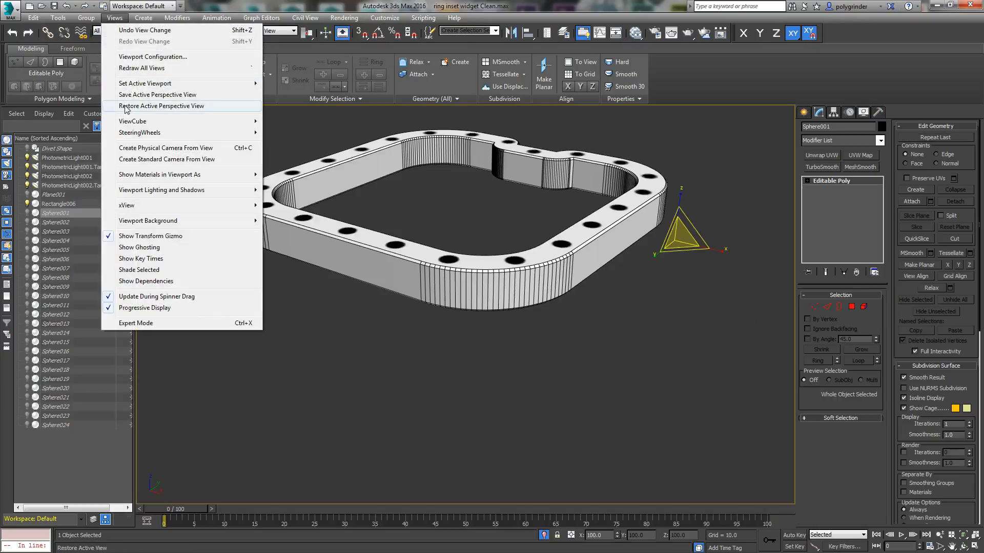
click(149, 102)
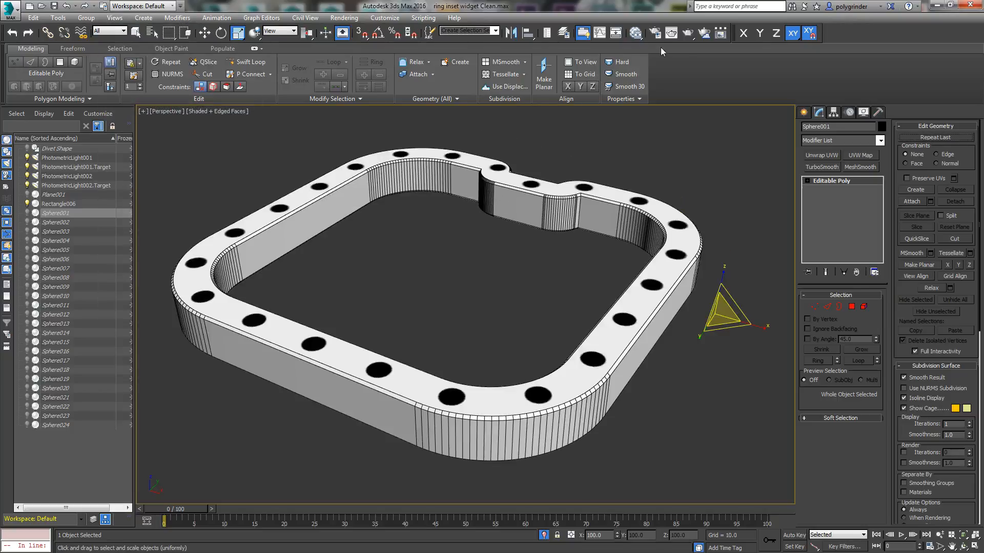
Step: Try a production render of the perspective view, close it, and set the output size to HDTV (video) at 1280x720
click(691, 37)
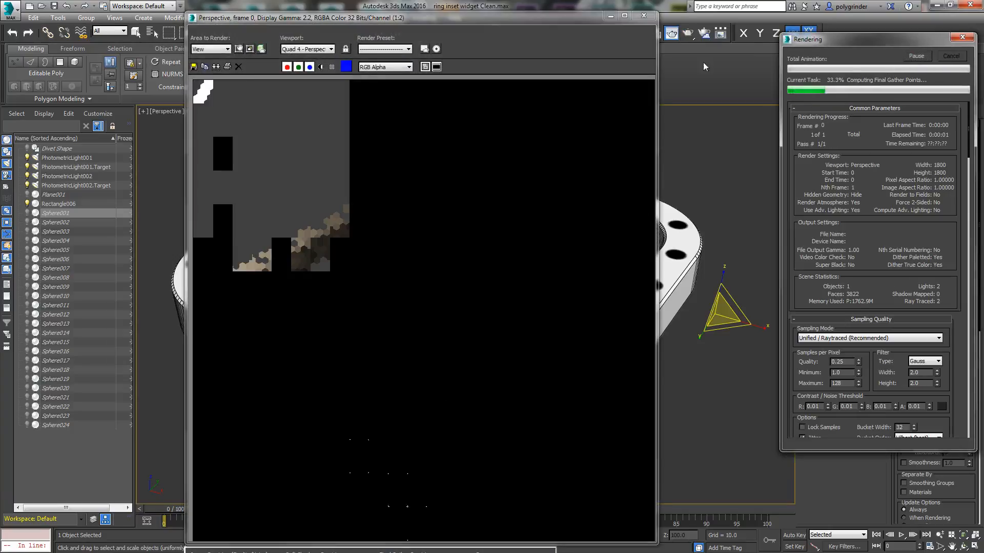
click(643, 15)
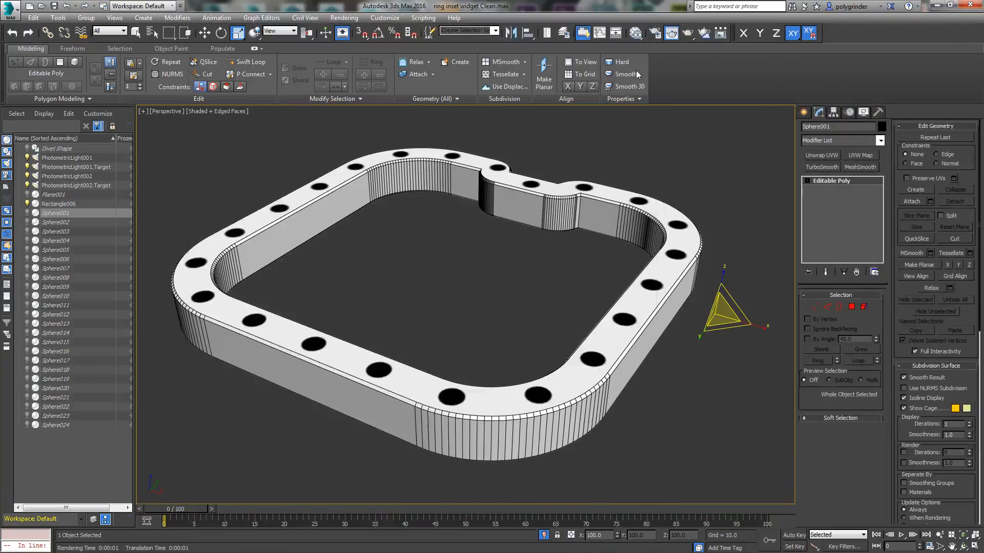
click(651, 35)
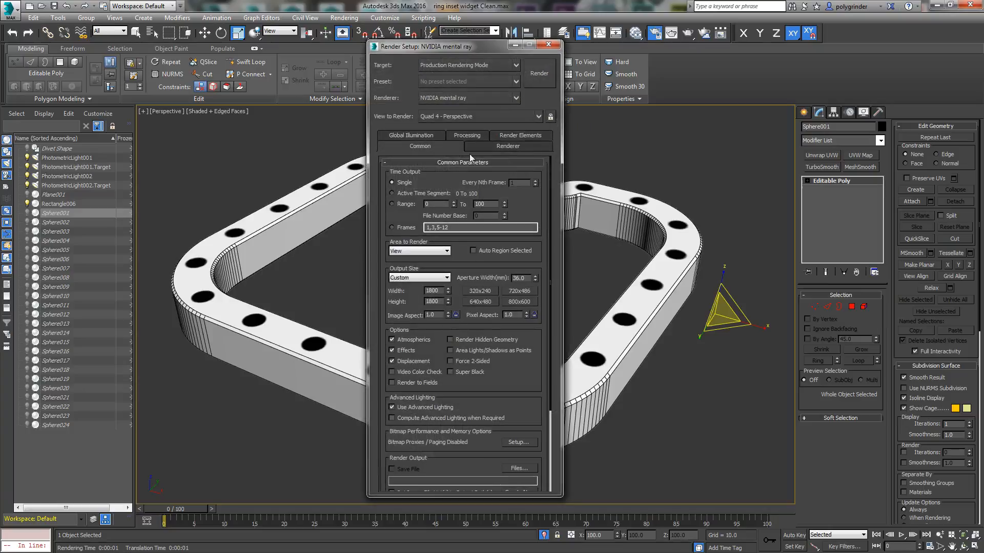
click(445, 277)
click(410, 406)
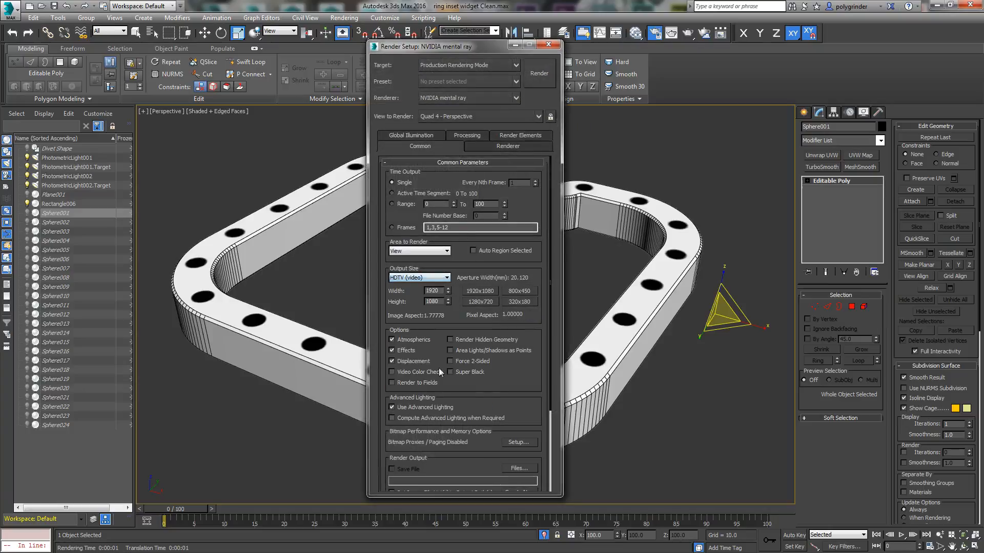
click(480, 301)
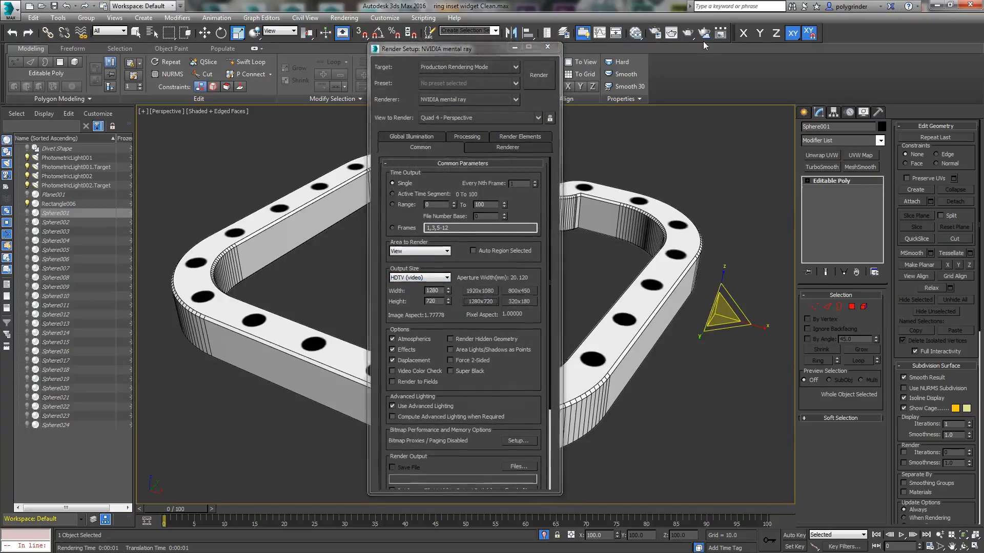
Step: Render the ring in the perspective view and set the image precision to Low: Min 1.0, Quality 0.5
click(686, 34)
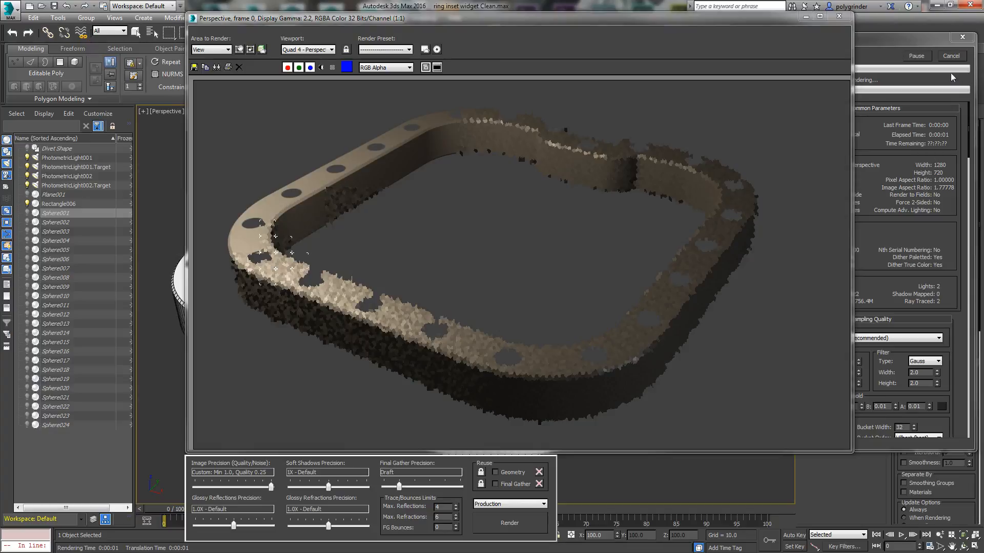
drag(270, 490, 211, 490)
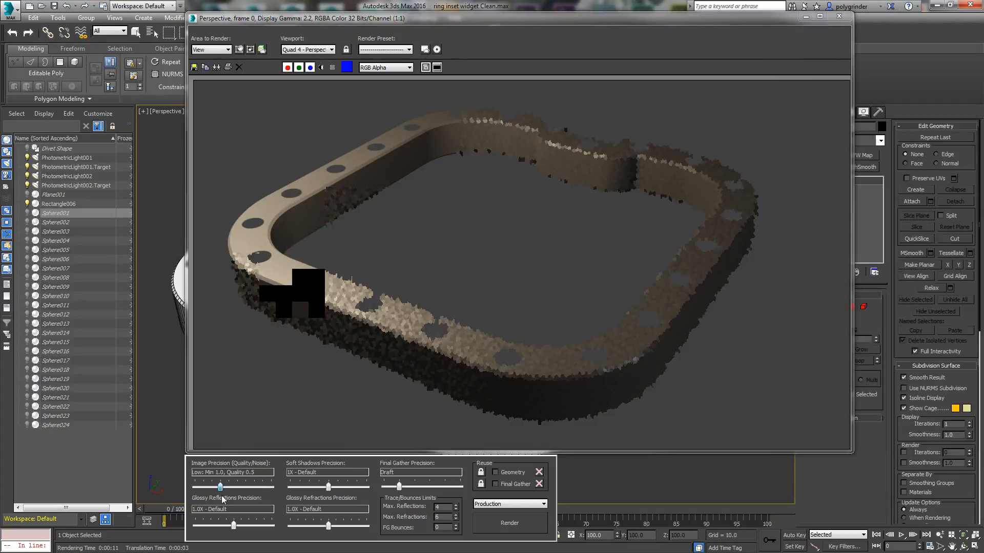
drag(754, 18, 746, 63)
Step: Render the ring again to check its cut holes, cancel the render partway and close the frame window
click(688, 34)
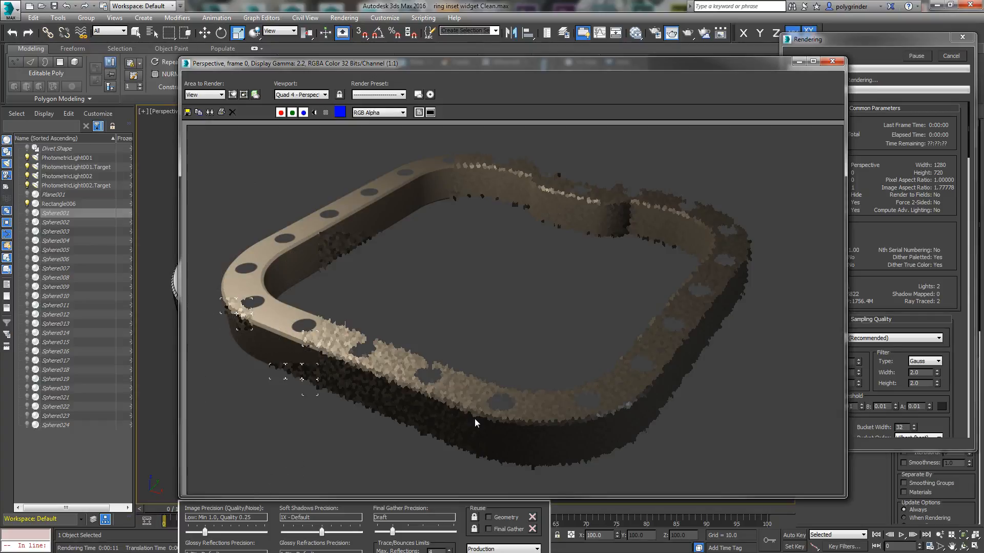
click(965, 54)
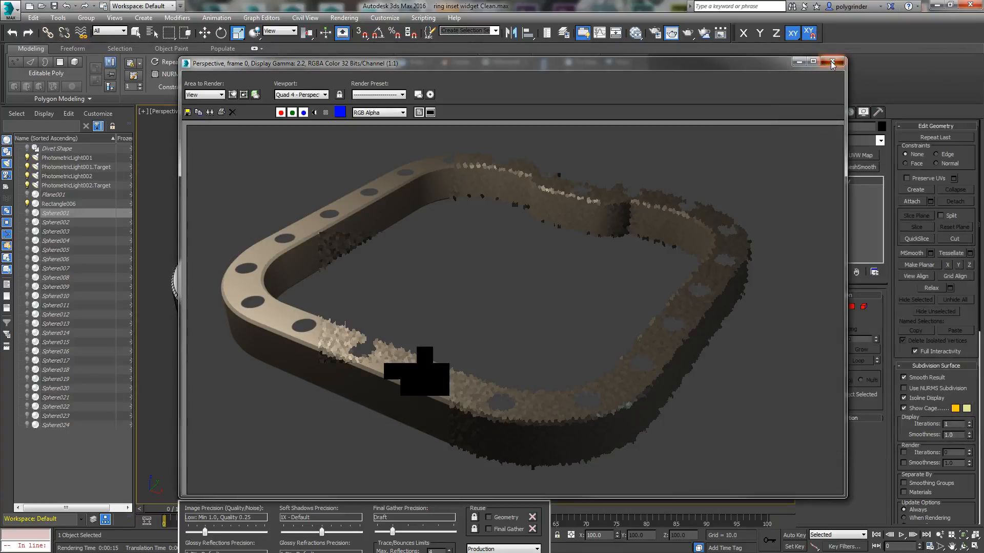
click(832, 62)
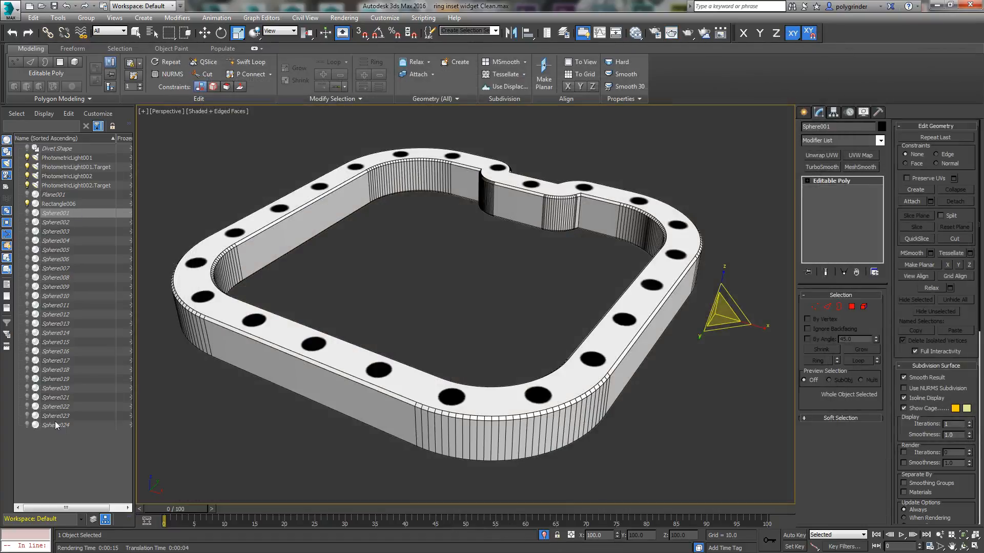
Step: Select Sphere002 through Sphere024 in the scene list, unhide them and start a production render with the divets
click(61, 216)
click(62, 224)
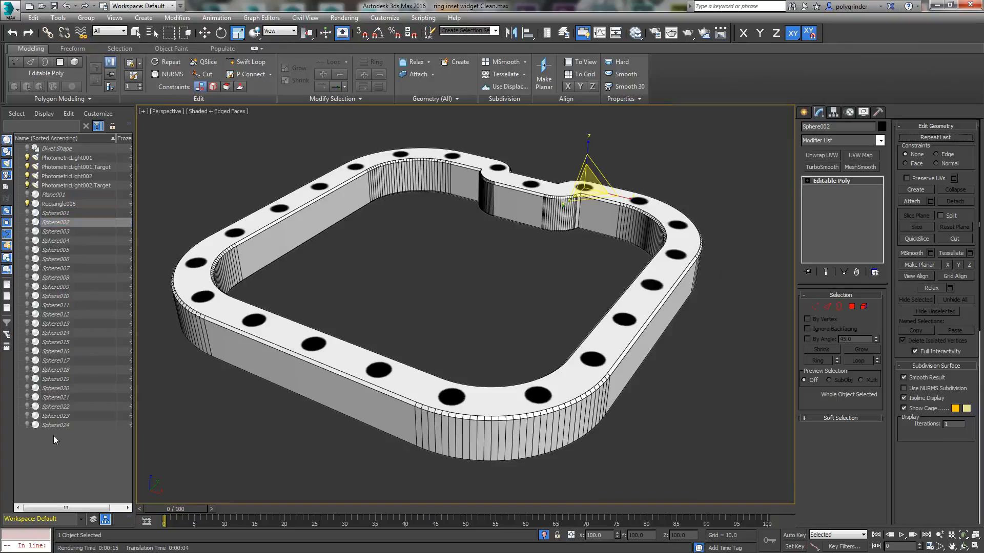
shift+click(61, 426)
click(27, 232)
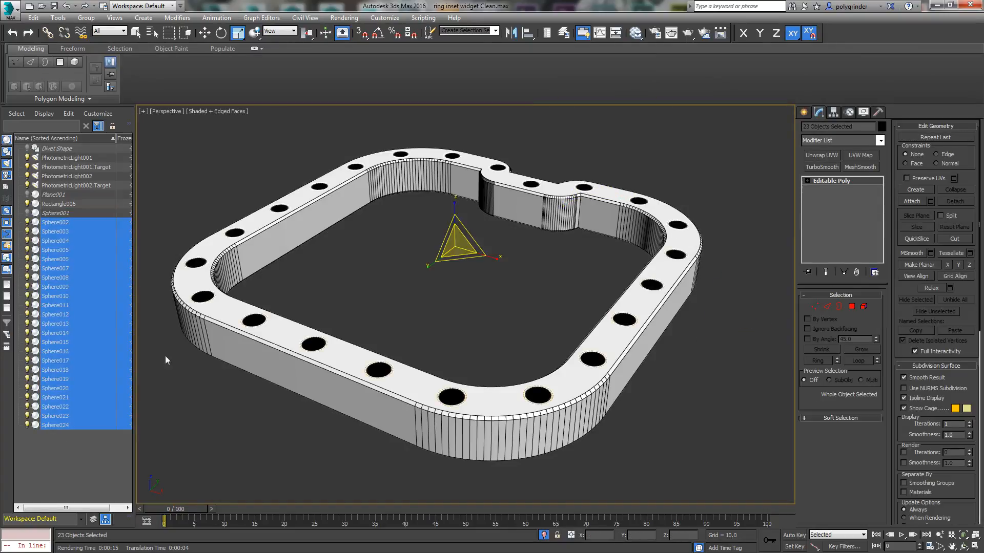
click(692, 40)
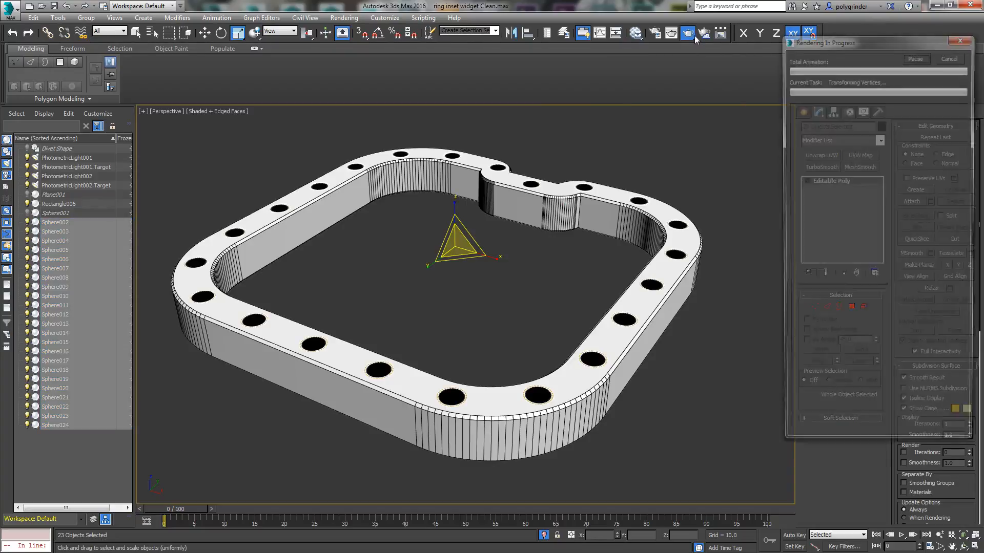
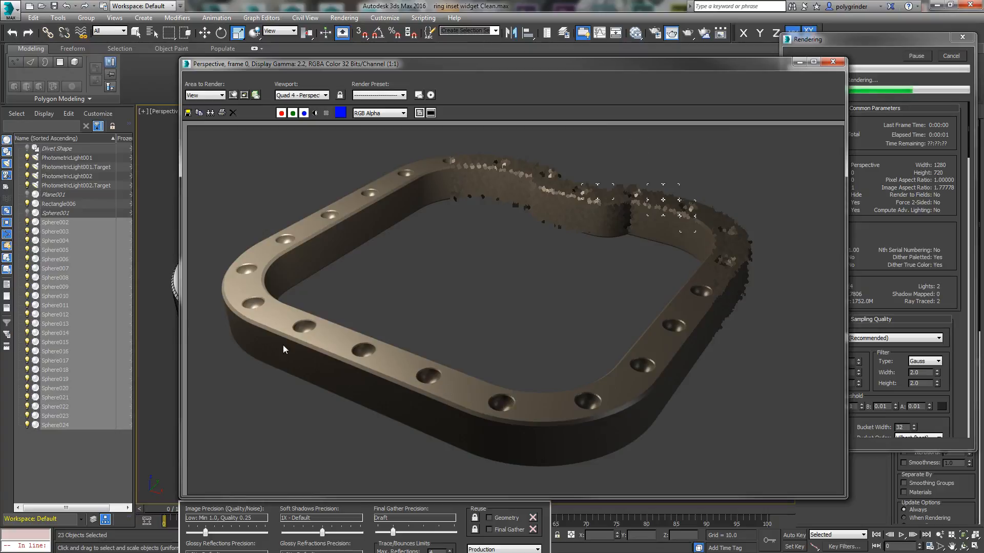
Step: Cancel the running render and close its frame window, and unhide the Sphere001 bowl beside the ring
click(953, 54)
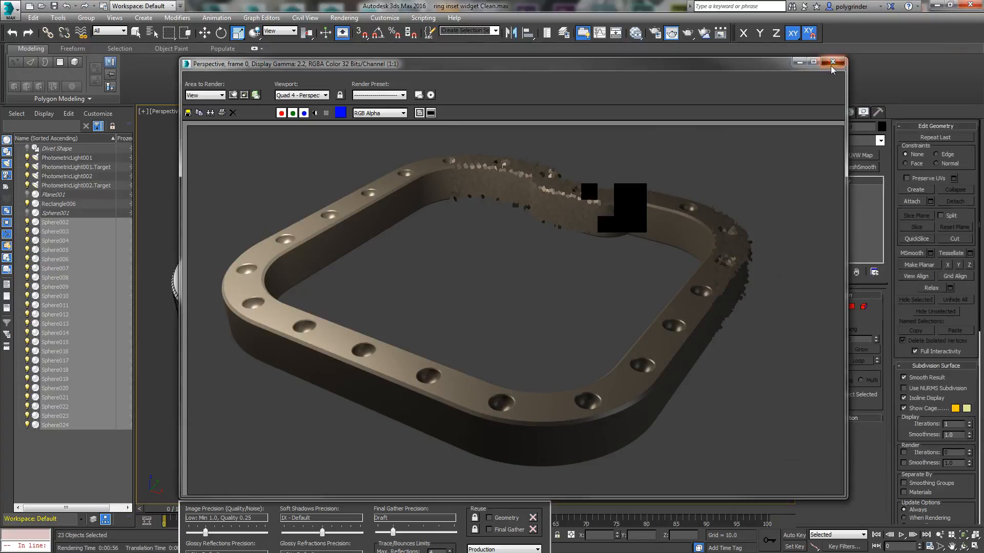
click(831, 65)
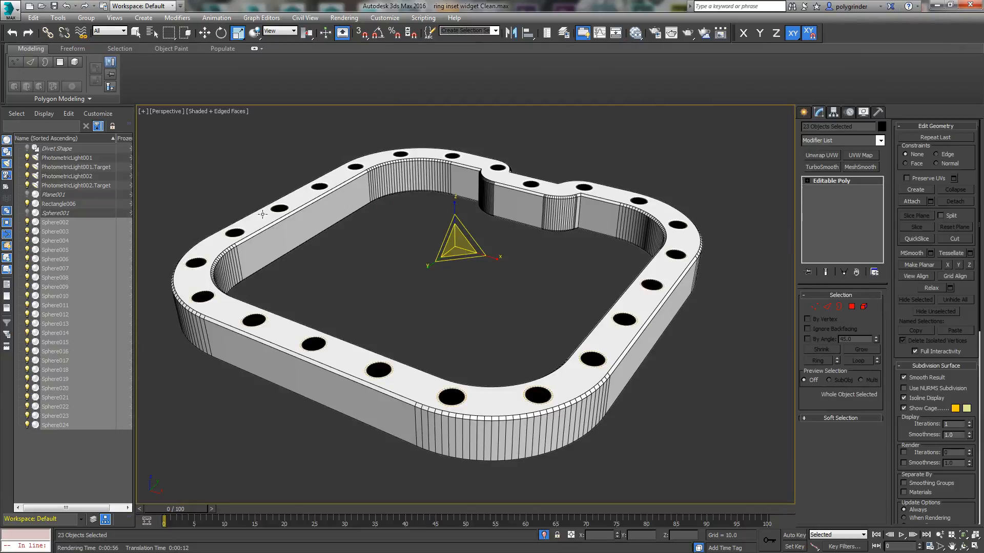
click(51, 213)
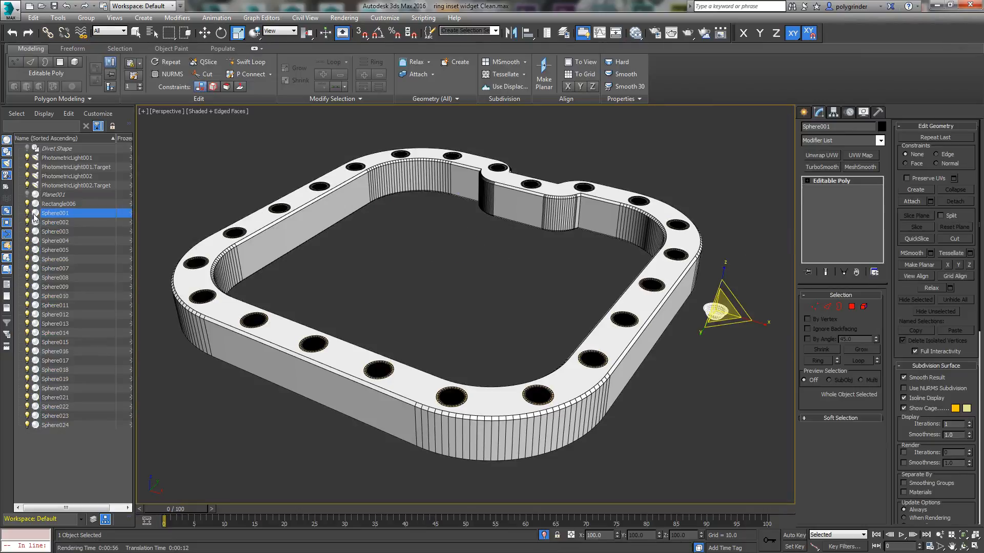
click(730, 337)
click(715, 312)
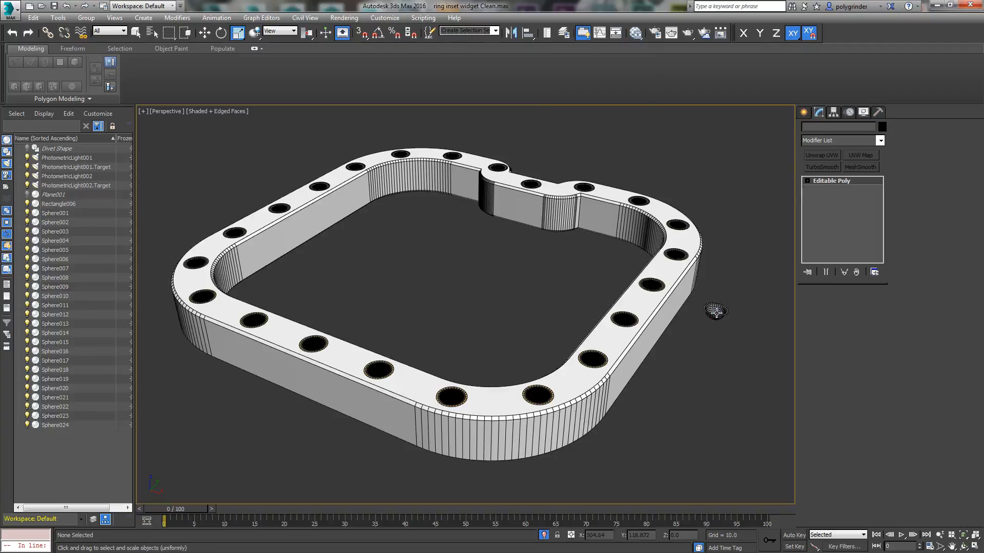
Step: Select the full loop of bevel polygons between the flat rim and the hollow of Sphere001
click(964, 535)
click(963, 546)
drag(467, 282, 467, 318)
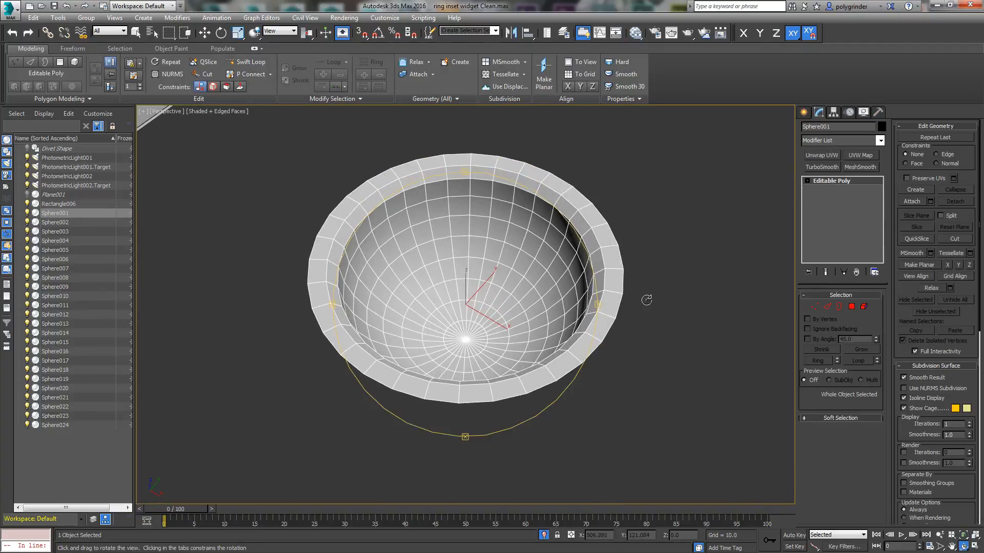
key(F4)
key(r)
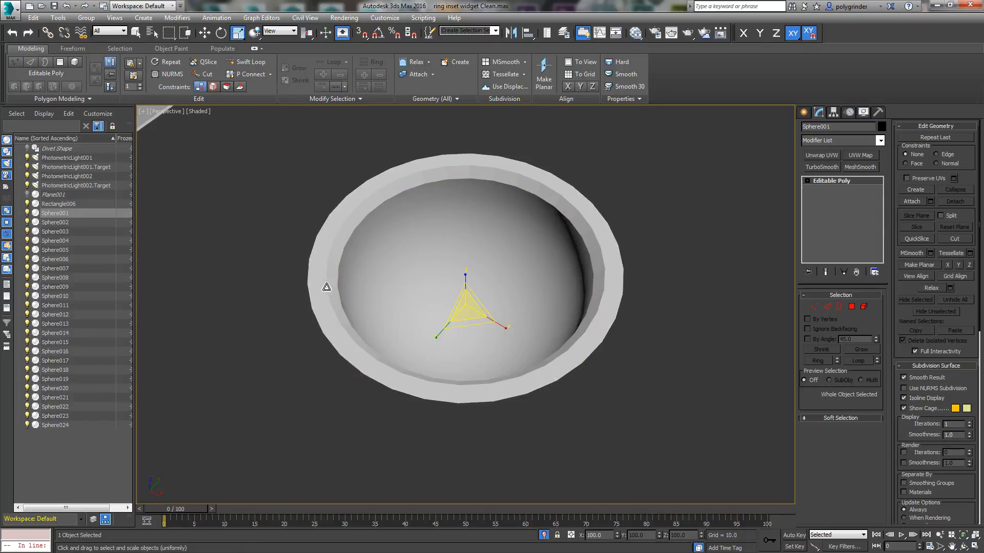
click(852, 306)
click(827, 306)
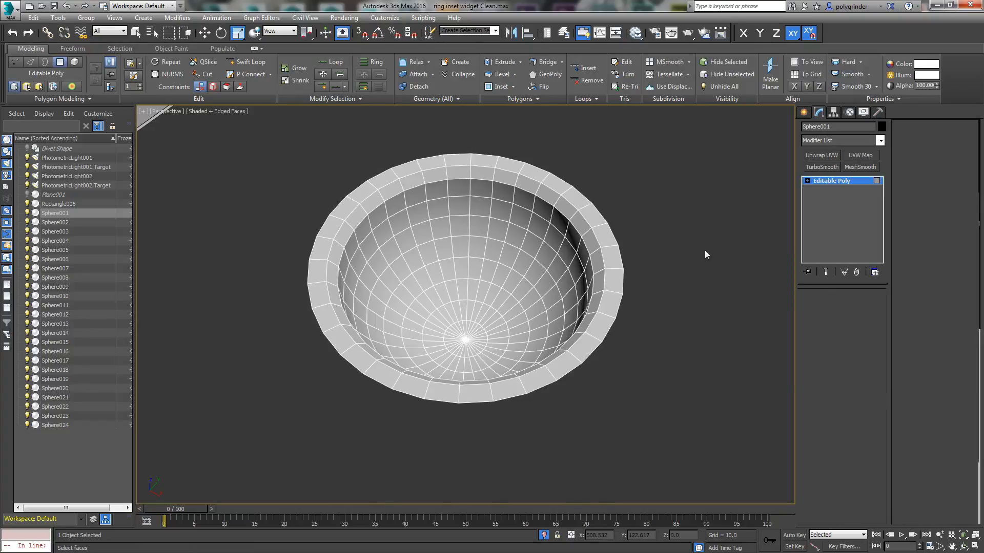
click(573, 213)
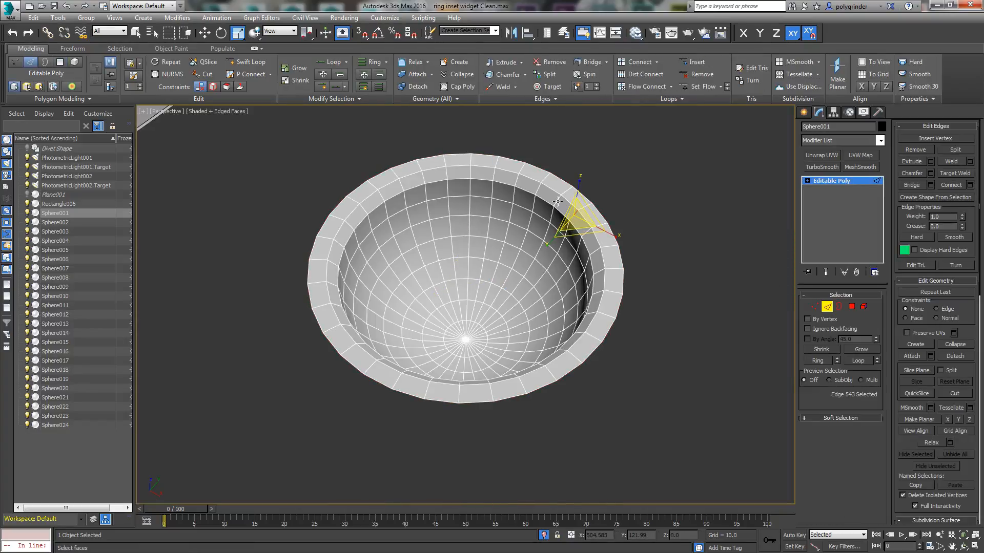
shift+click(557, 201)
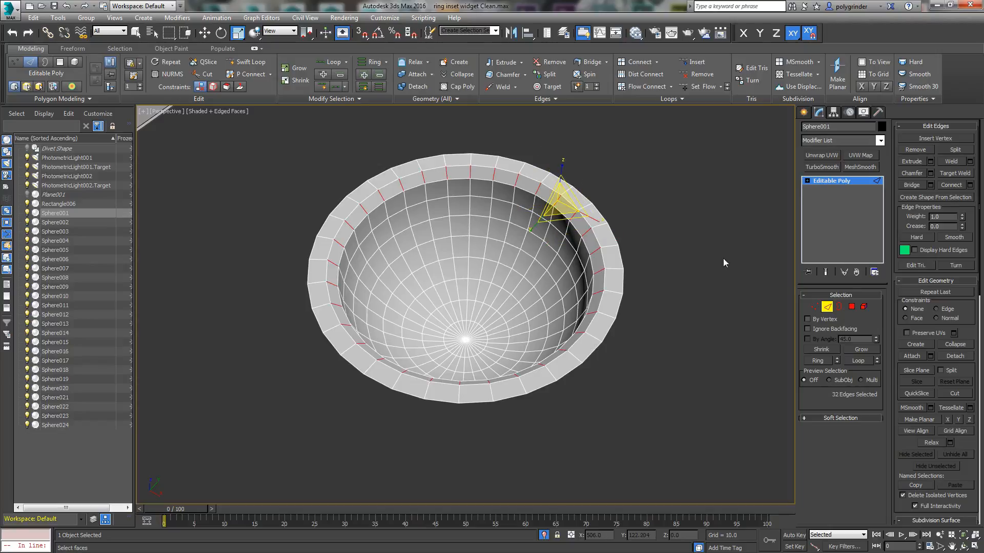
click(851, 307)
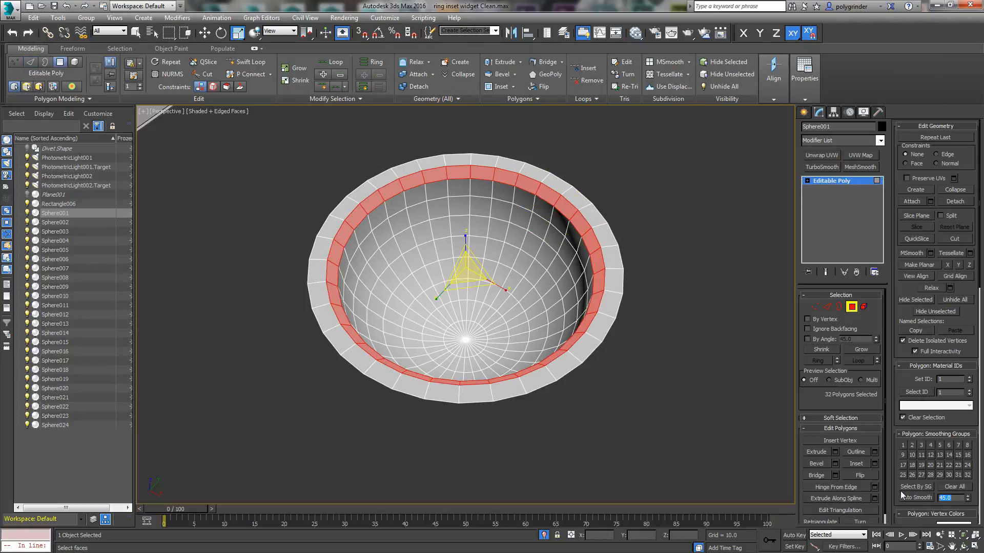
Step: Auto-smooth the selected bevel polygons with a threshold of 15 and leave polygon editing
text(15)
click(903, 498)
click(712, 346)
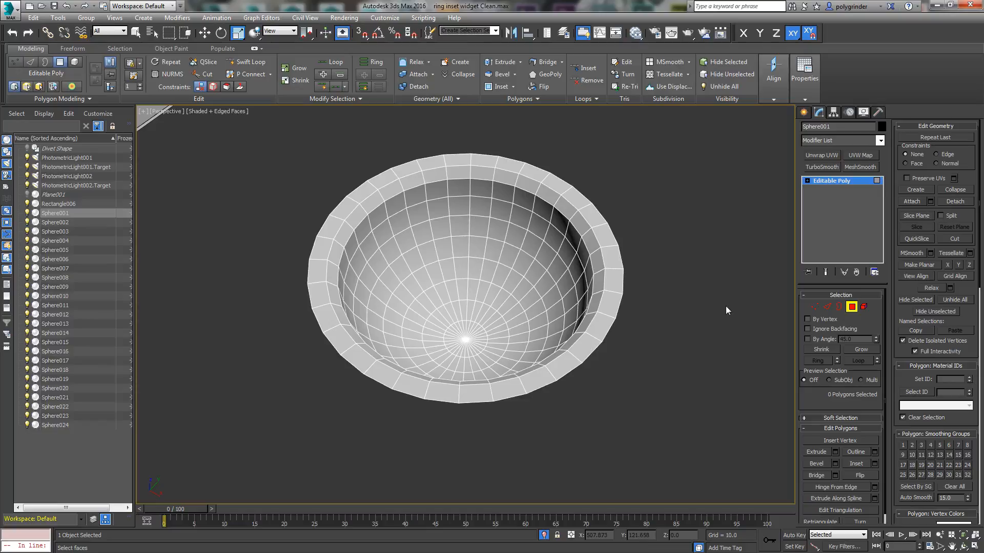
key(F4)
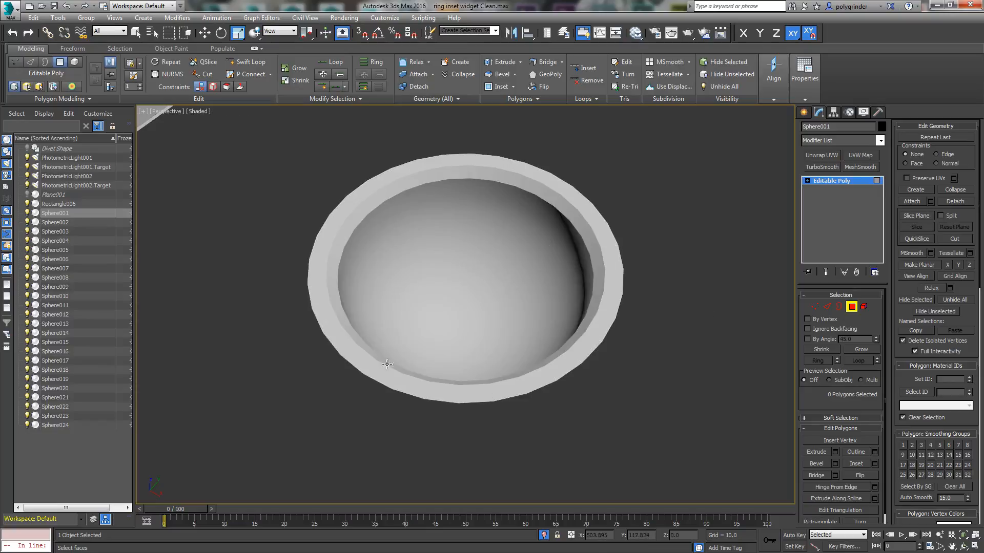
click(851, 307)
scroll(538, 370, down, 10)
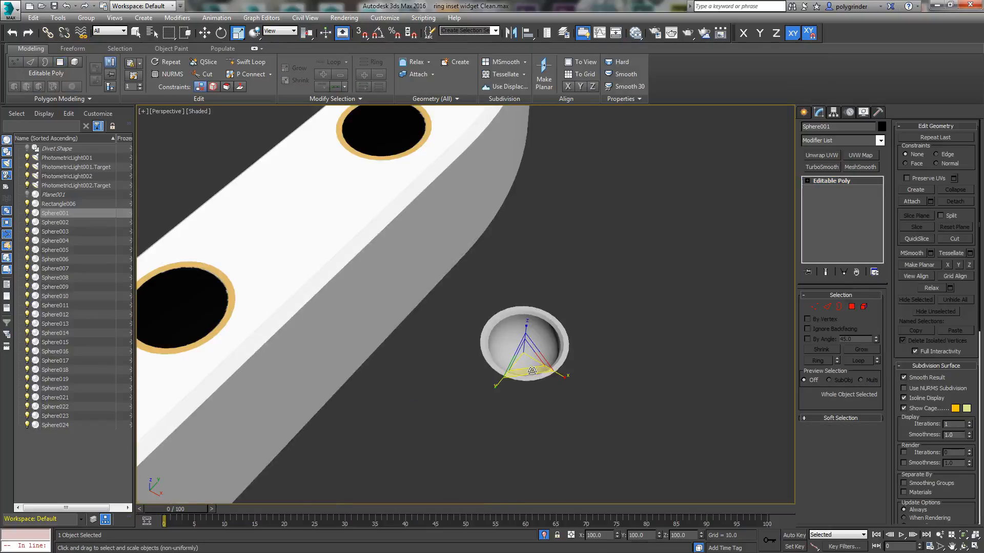
Step: Deselect the bowl and restore the saved active perspective view
middle_drag(215, 365, 406, 254)
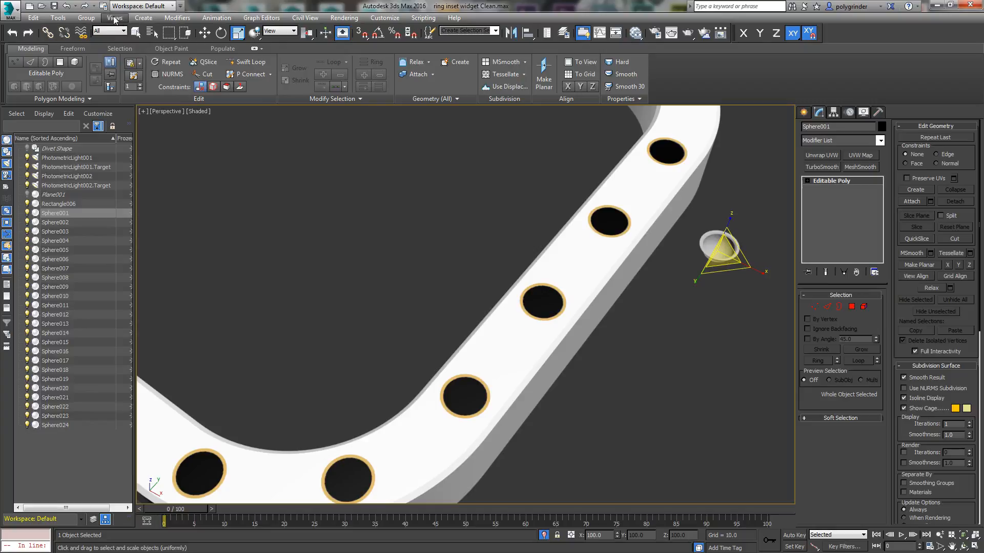
click(58, 17)
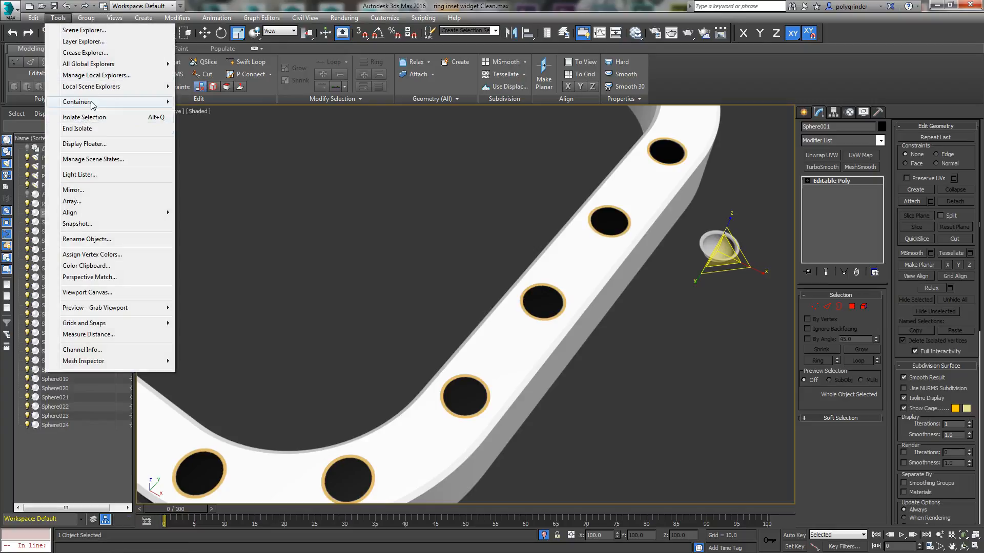
mouse_move(87, 18)
click(257, 161)
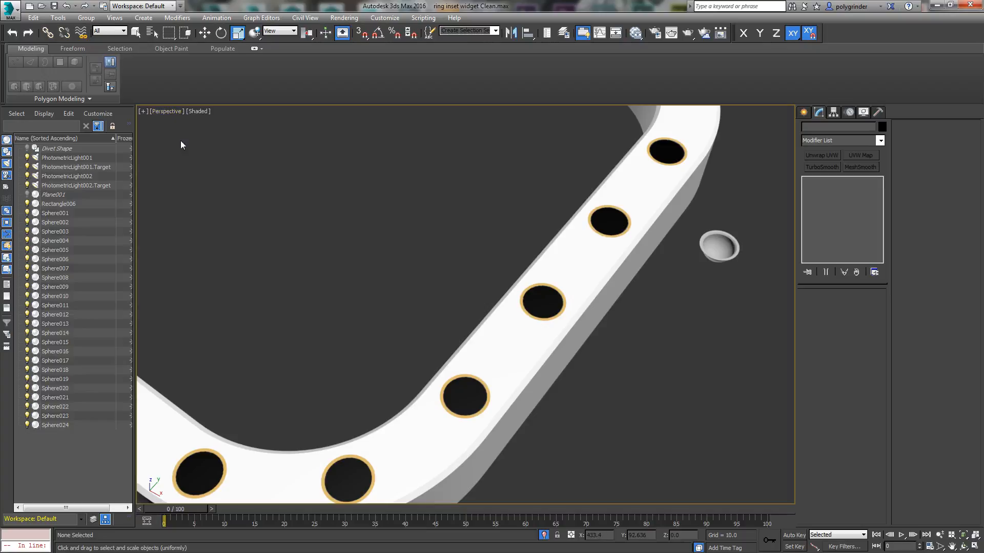
click(115, 18)
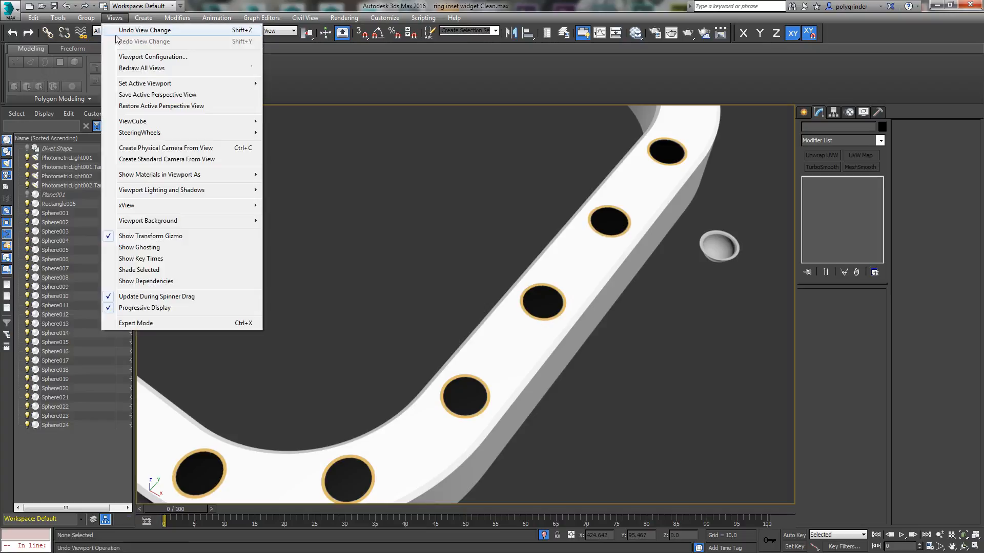
click(142, 106)
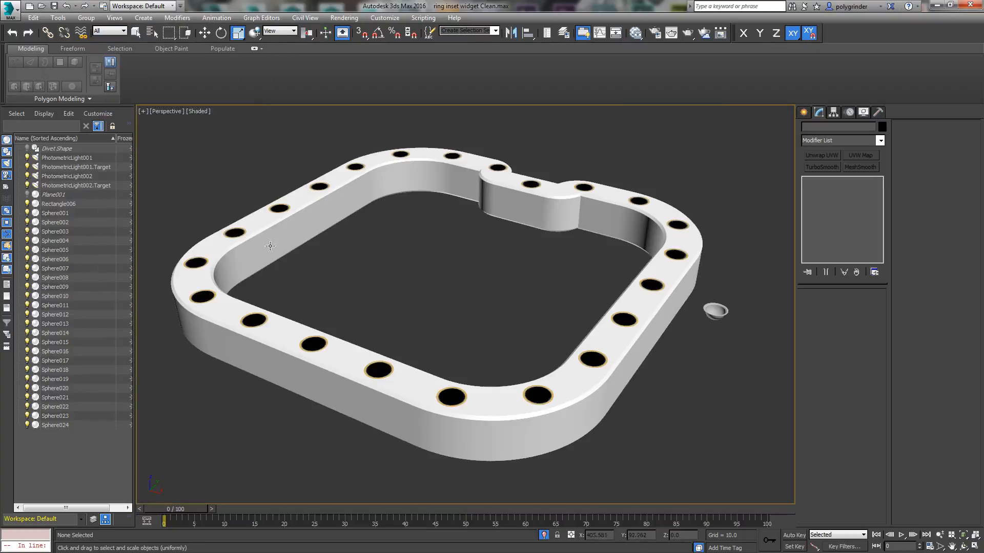
Step: Test-render a small region around one divet on the ring's far straight side, and close the frame window and region box
click(670, 35)
click(233, 96)
drag(299, 376, 403, 290)
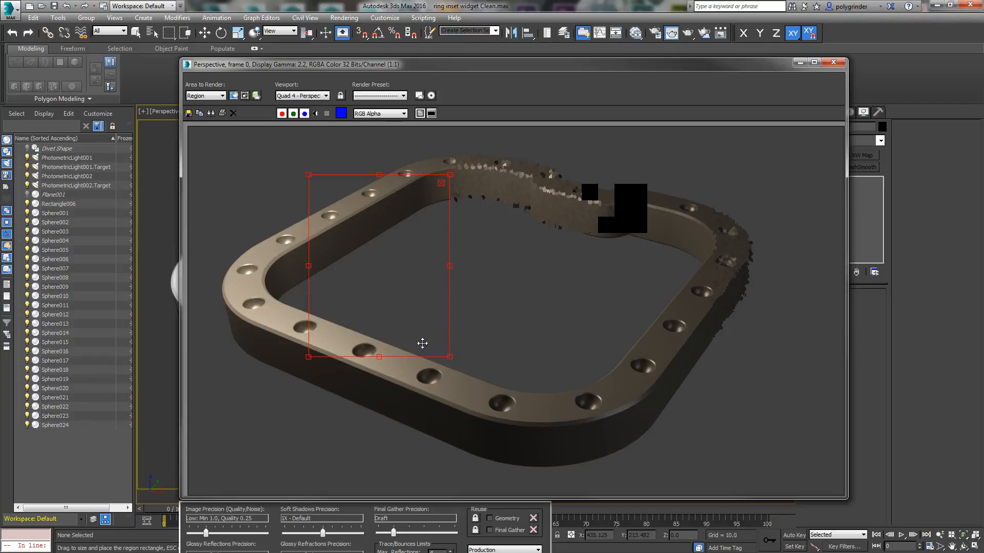
drag(449, 357, 342, 205)
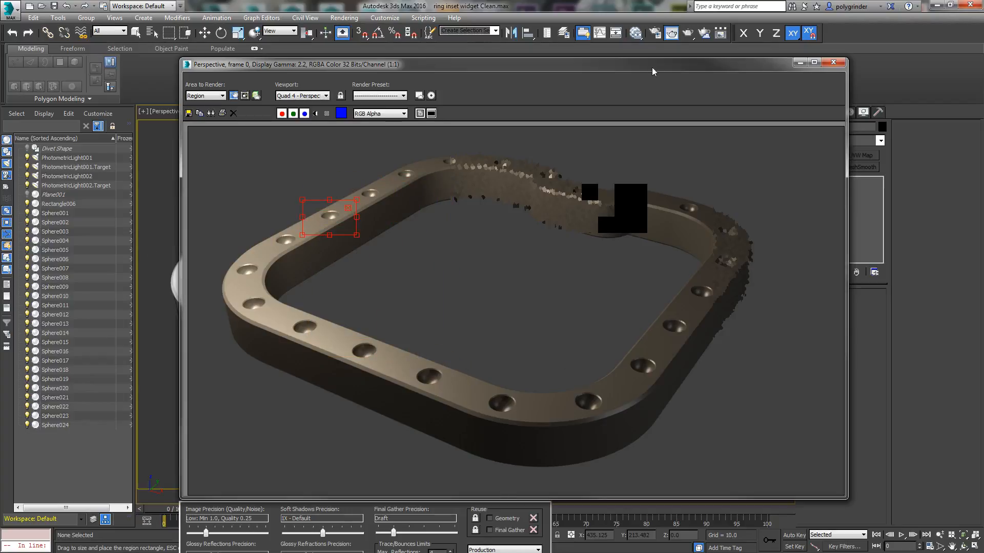
click(687, 33)
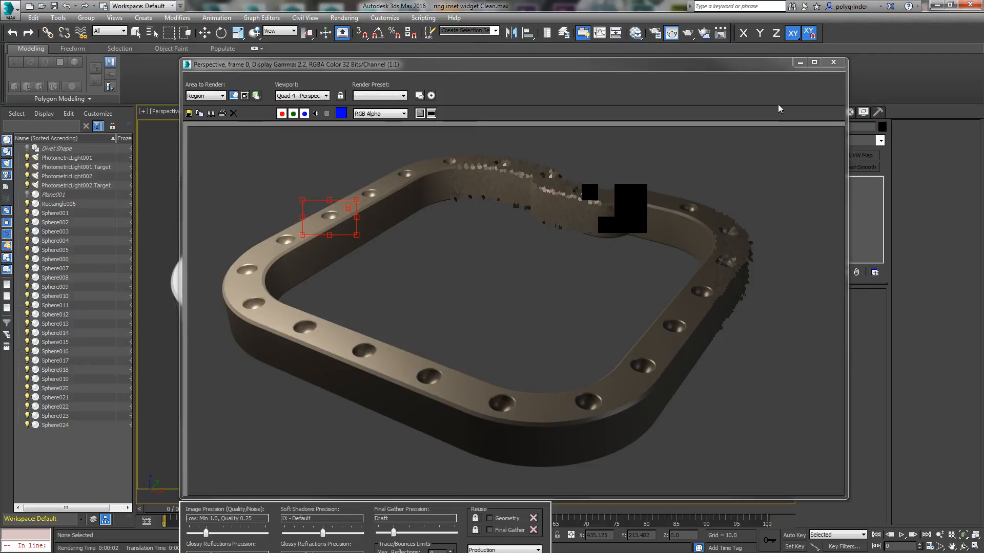
click(833, 62)
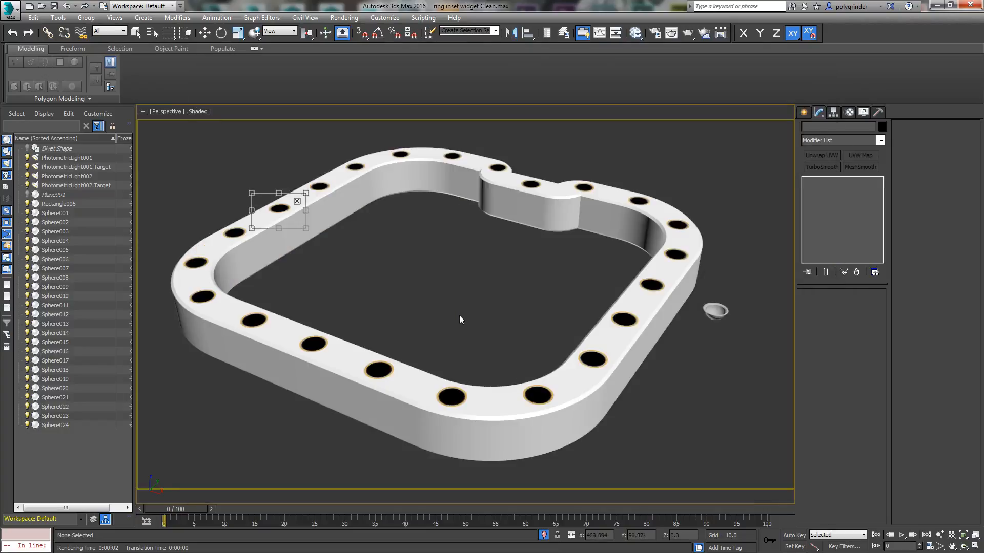
click(297, 202)
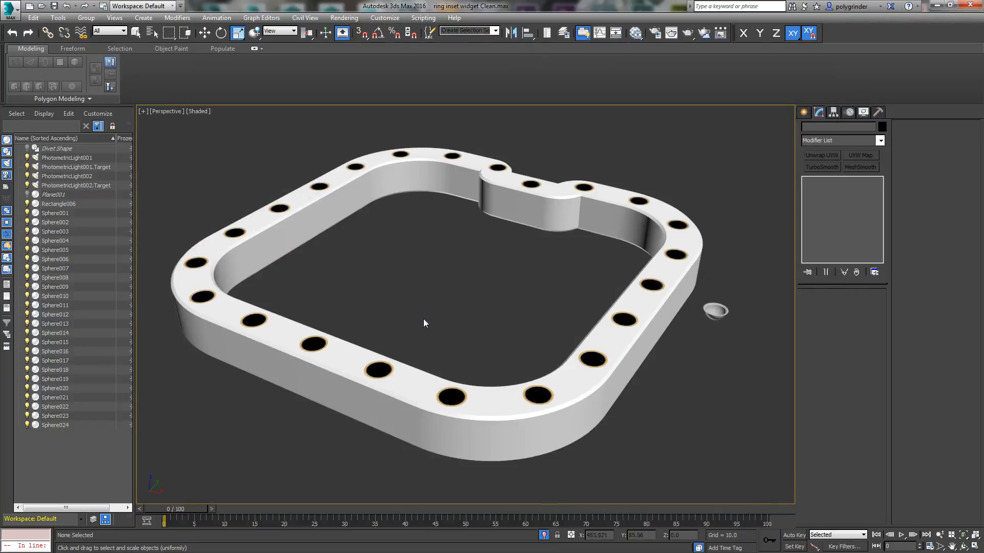
Step: Examine the ring's holes and divets from below and from above
alt+middle_drag(424, 319, 426, 293)
click(957, 536)
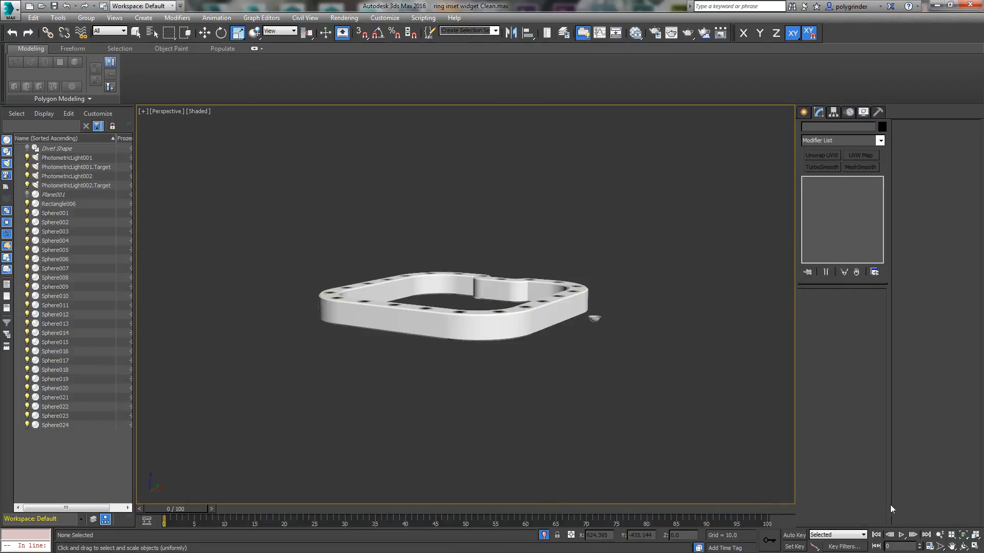
click(963, 547)
drag(528, 344, 489, 303)
scroll(489, 303, up, 5)
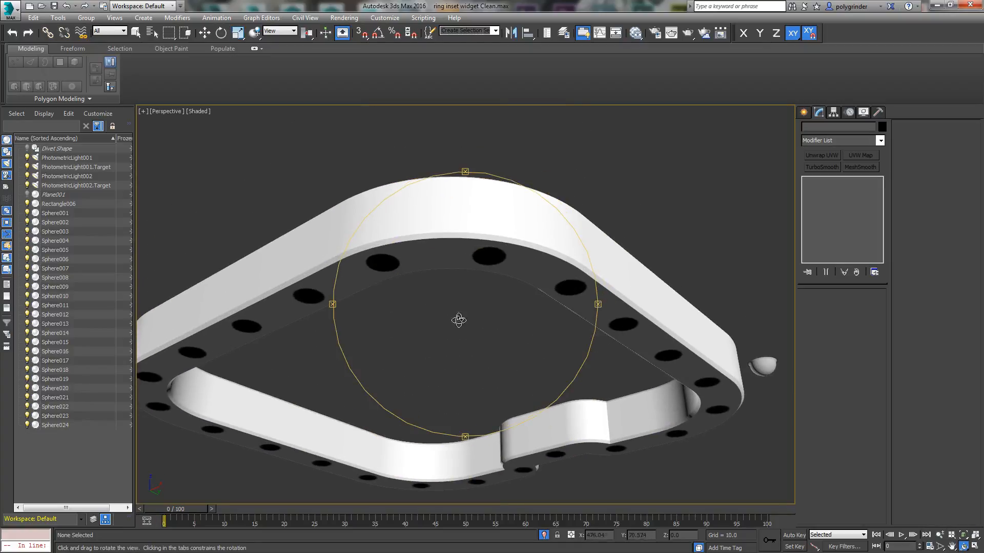
scroll(486, 277, down, 5)
drag(446, 321, 446, 371)
scroll(501, 345, up, 5)
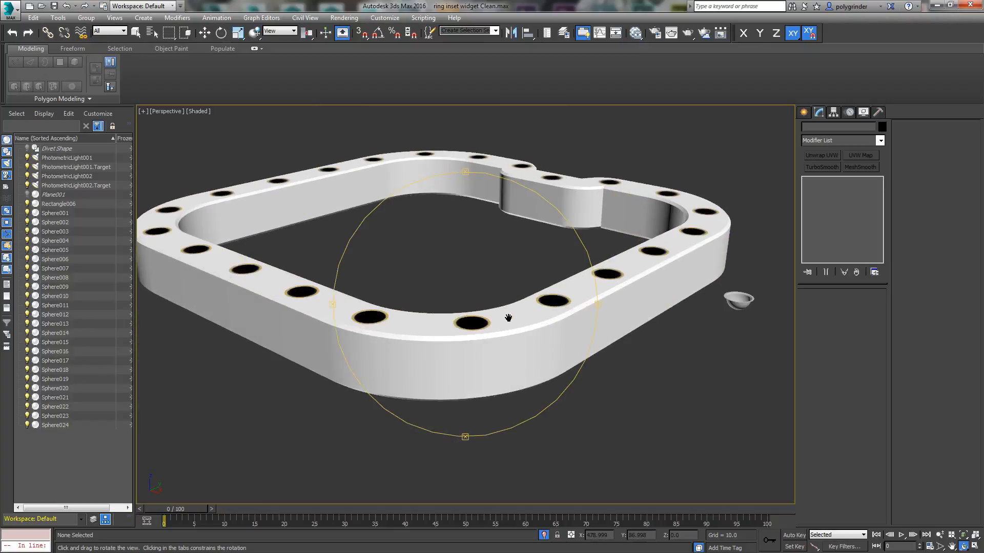
drag(516, 351, 527, 357)
right_click(597, 445)
Step: Select the ring Rectangle006 at its Editable Poly level and assign the Widget Divets material to it
click(579, 387)
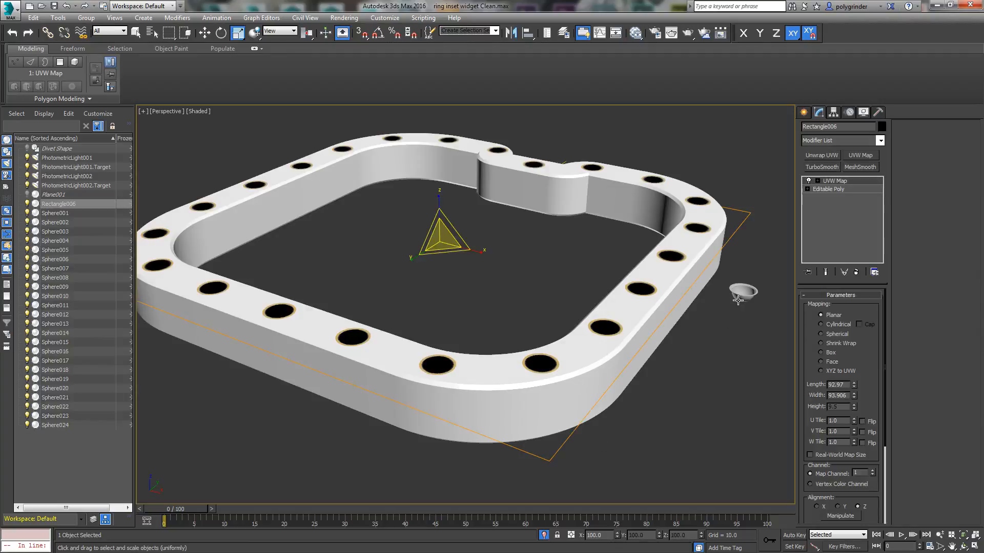
key(F4)
click(833, 189)
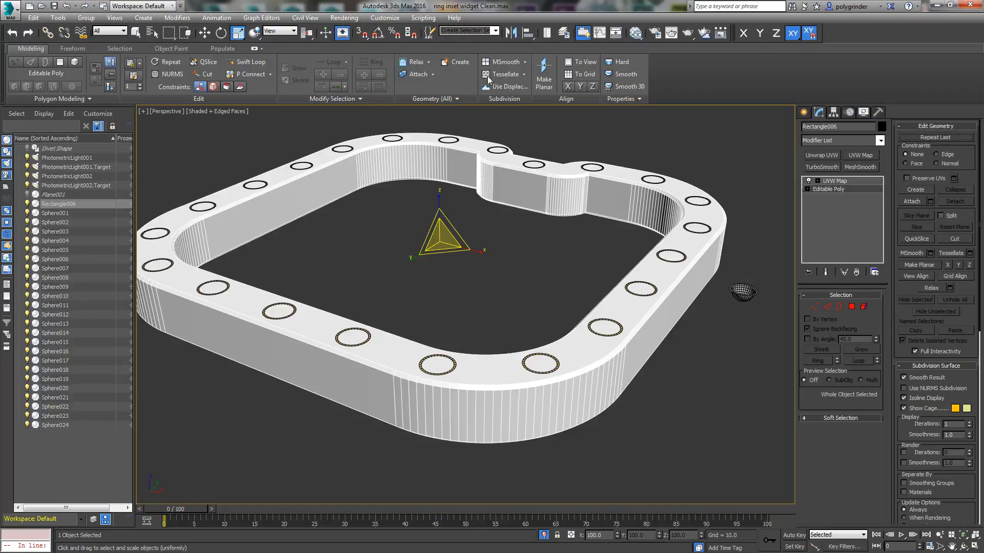
click(635, 33)
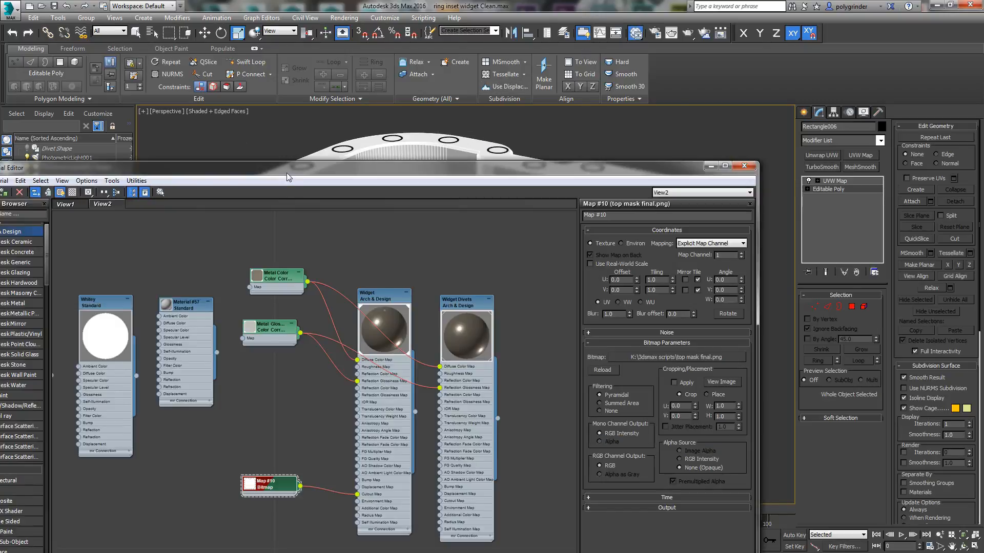
drag(287, 173, 345, 65)
drag(521, 201, 527, 169)
right_click(527, 169)
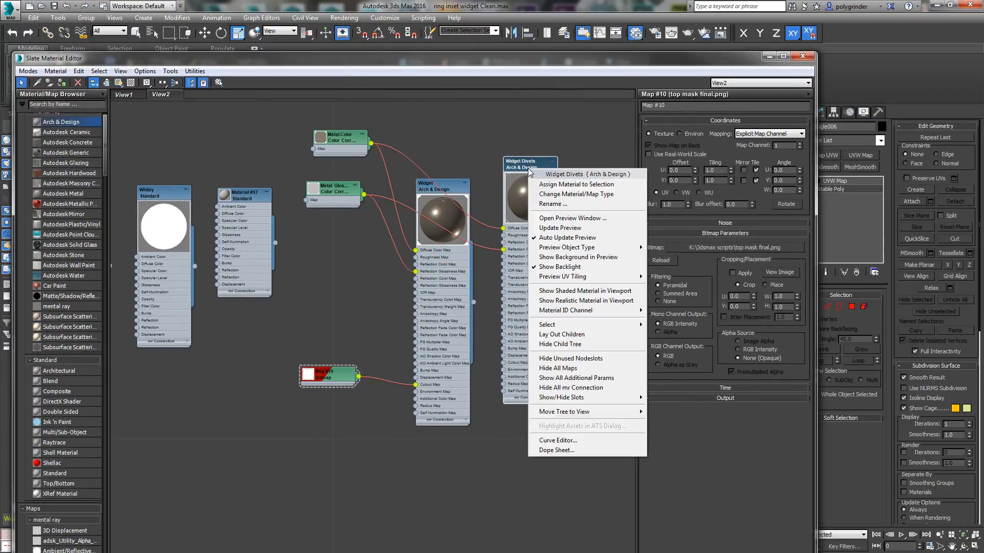
click(536, 187)
Step: Select the large flat polygon that forms the top face of the ring
drag(564, 62, 0, 130)
alt+middle_drag(526, 409, 535, 349)
alt+middle_drag(537, 231, 515, 304)
click(852, 306)
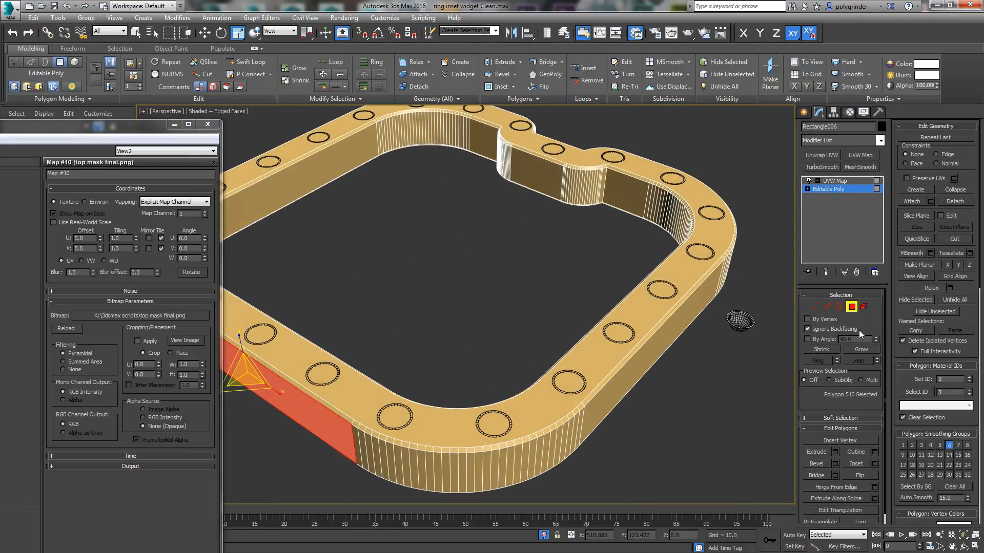
click(642, 311)
middle_drag(484, 344, 544, 347)
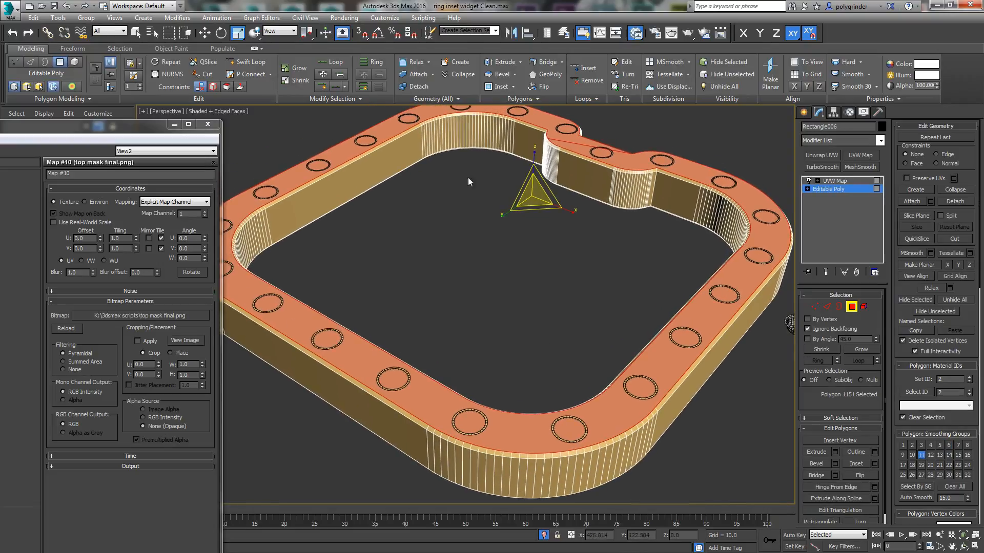
Step: Assign the Widget material with the cutout mask to the selected top polygon, close the material editor and leave polygon editing
drag(0, 131, 421, 86)
right_click(383, 211)
click(410, 226)
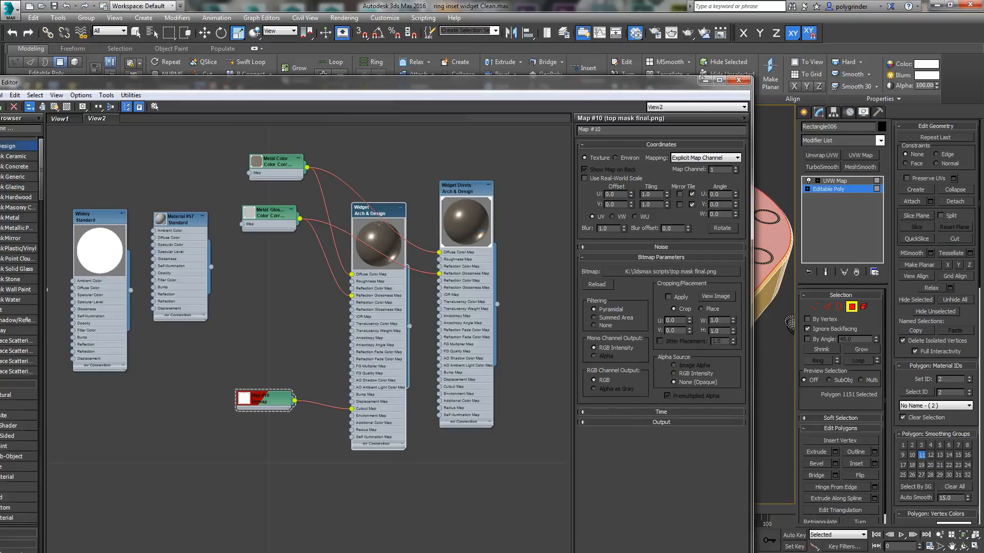
click(738, 80)
click(852, 308)
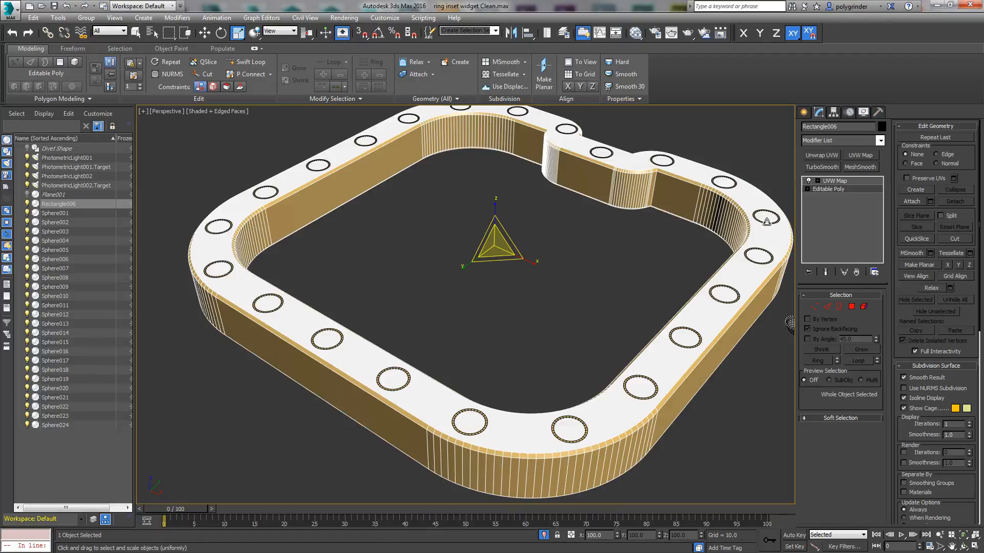
mouse_move(487, 433)
alt+middle_down()
mouse_move(483, 359)
mouse_move(479, 410)
mouse_move(489, 422)
alt+middle_up()
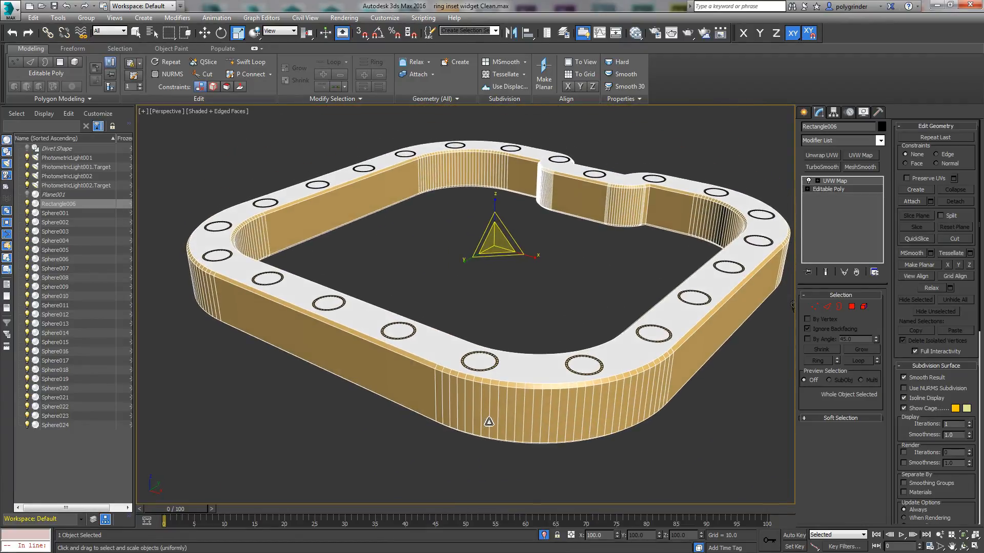
Step: Switch to Photoshop, examine the slots on the ring's outer side in the op ring.tga reference, and return to 3ds Max
scroll(417, 321, down, 3)
middle_drag(412, 328, 422, 321)
scroll(418, 320, up, 3)
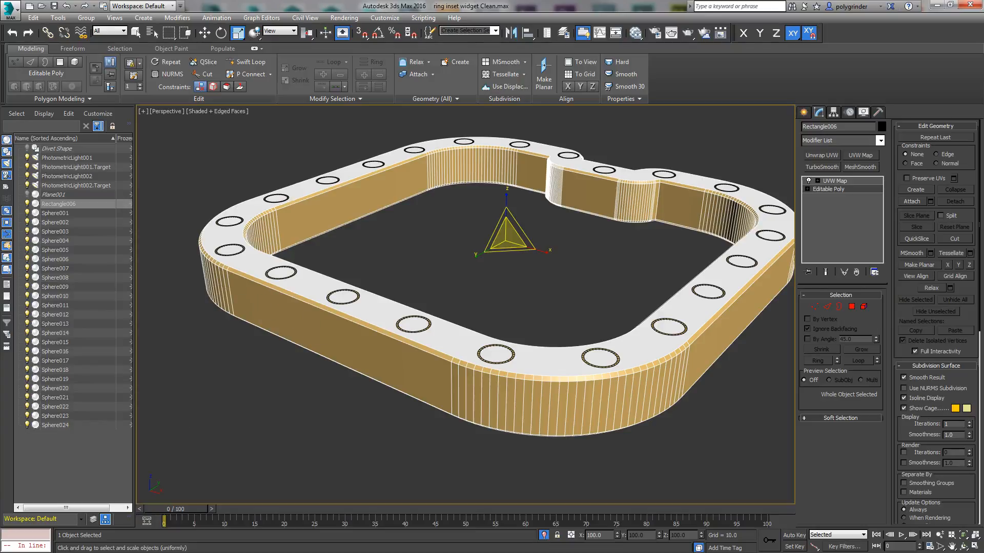
key(alt+Tab)
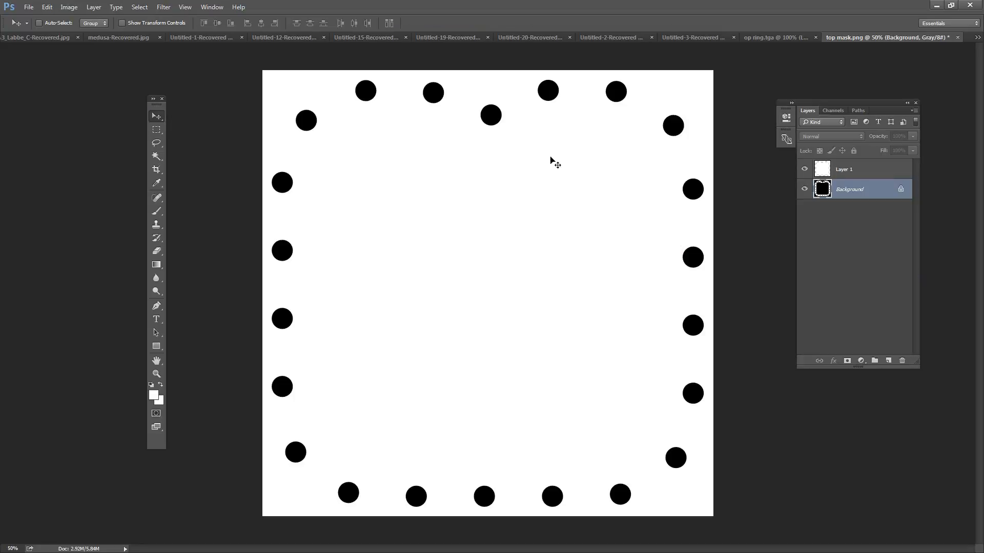
click(772, 40)
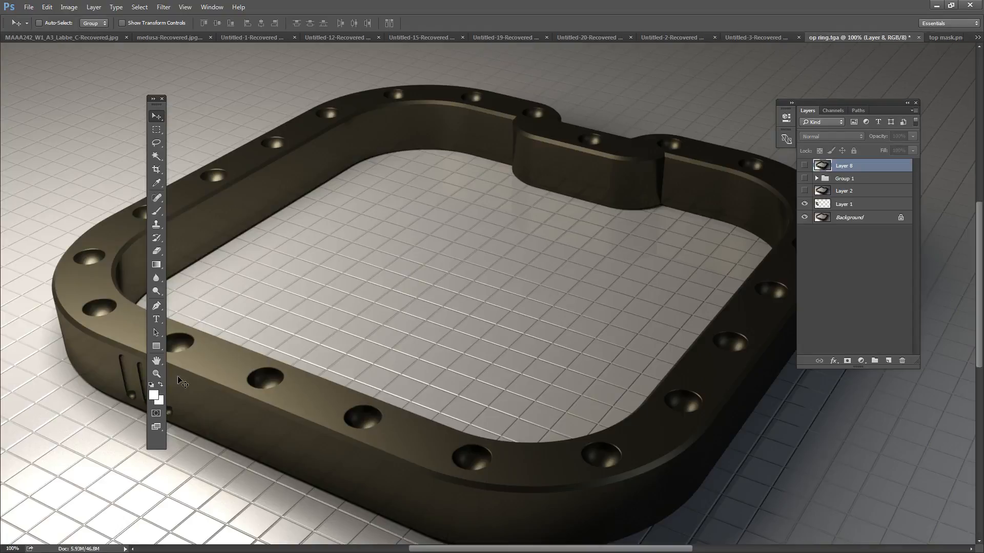
click(162, 99)
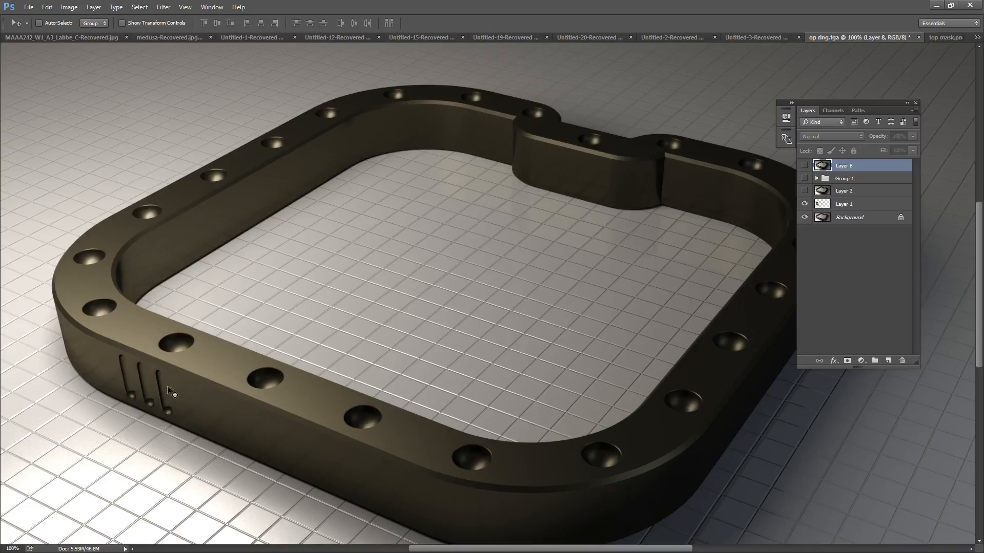
click(933, 5)
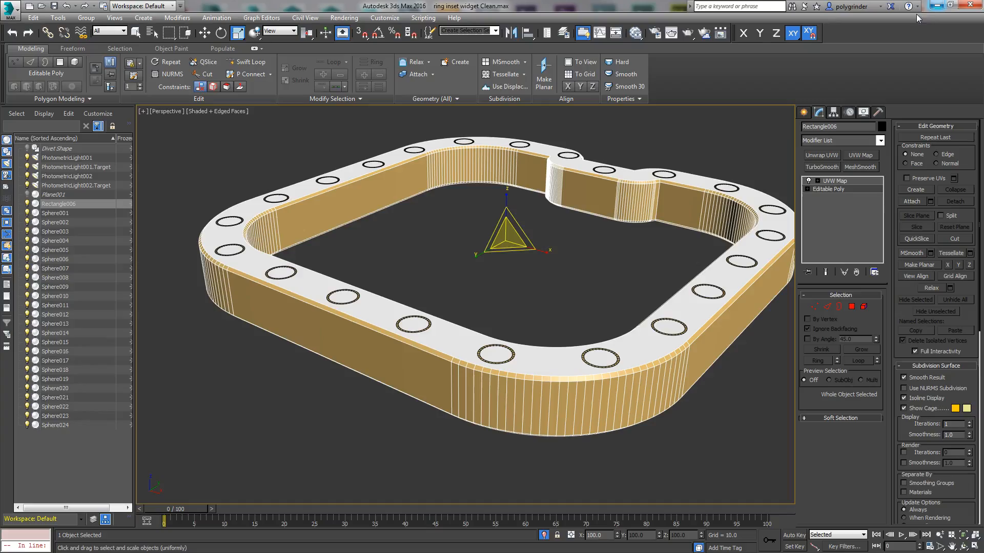
Step: Deselect the ring and create a capsule from the Extended Primitives beside it in the top view, about 1.4 in radius and 11.4 high
click(537, 301)
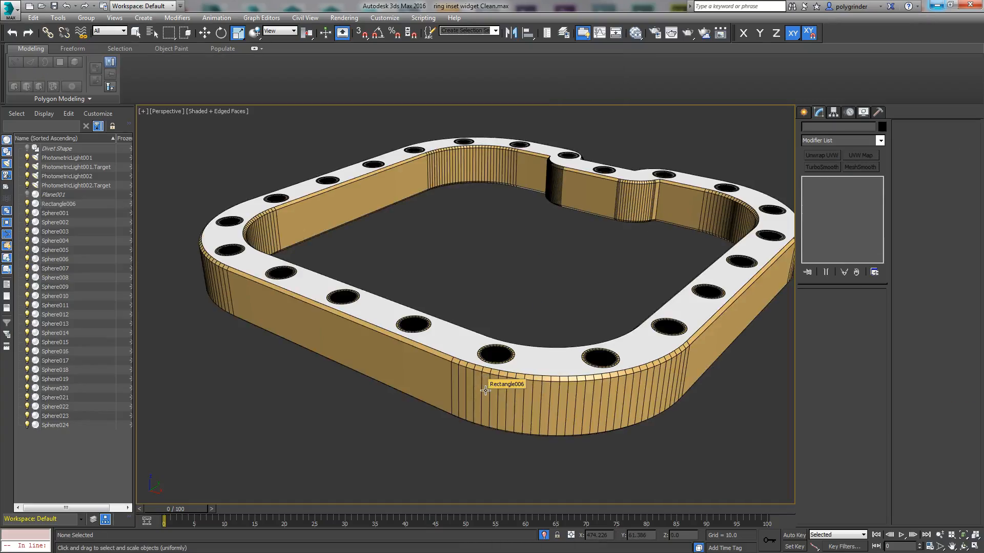
key(v)
key(t)
scroll(645, 355, down, 2)
middle_drag(646, 355, 568, 337)
scroll(621, 273, up, 2)
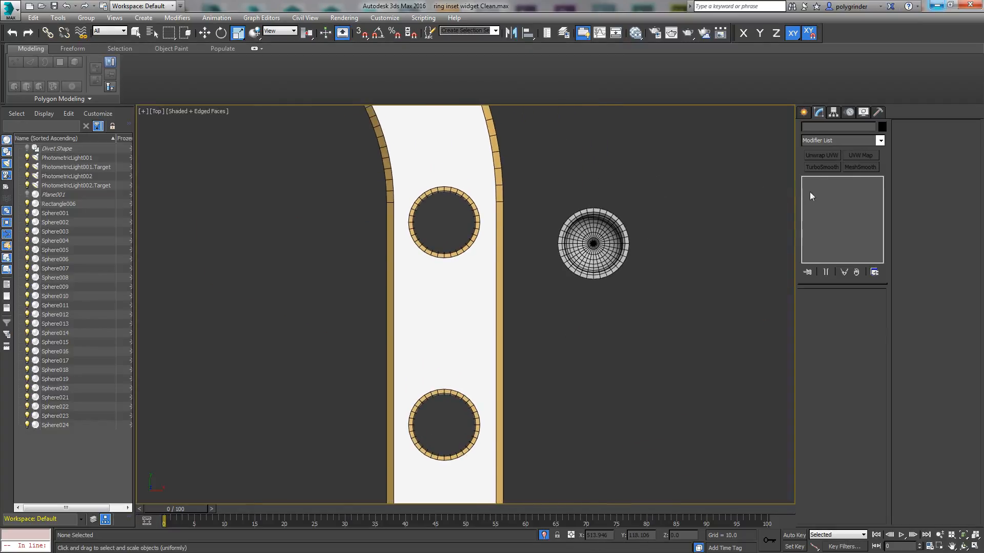
click(804, 112)
click(820, 143)
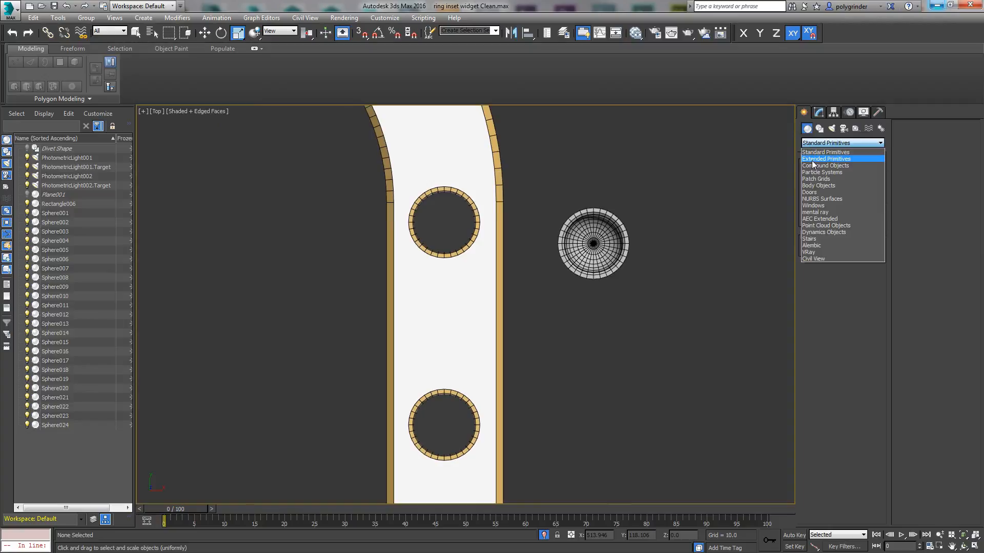
click(820, 159)
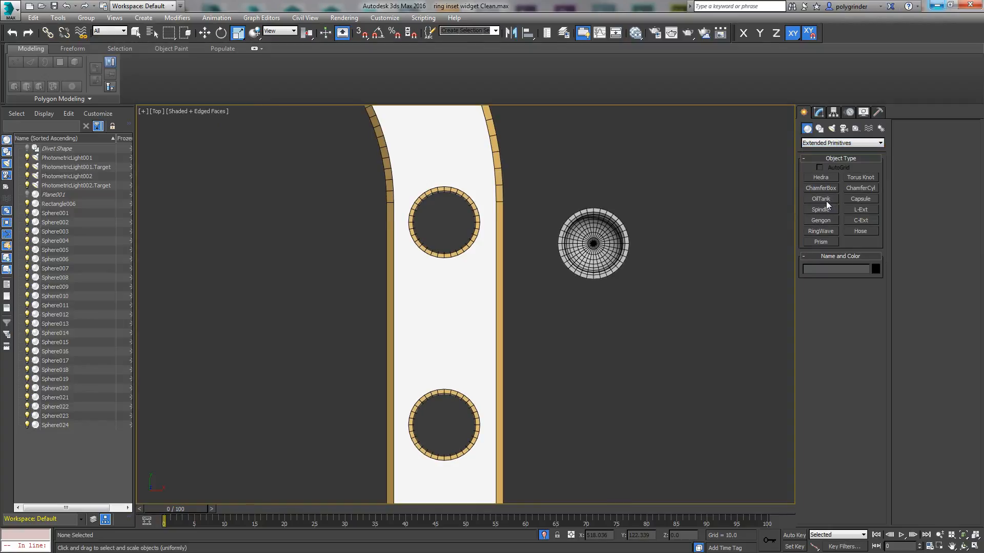
click(860, 200)
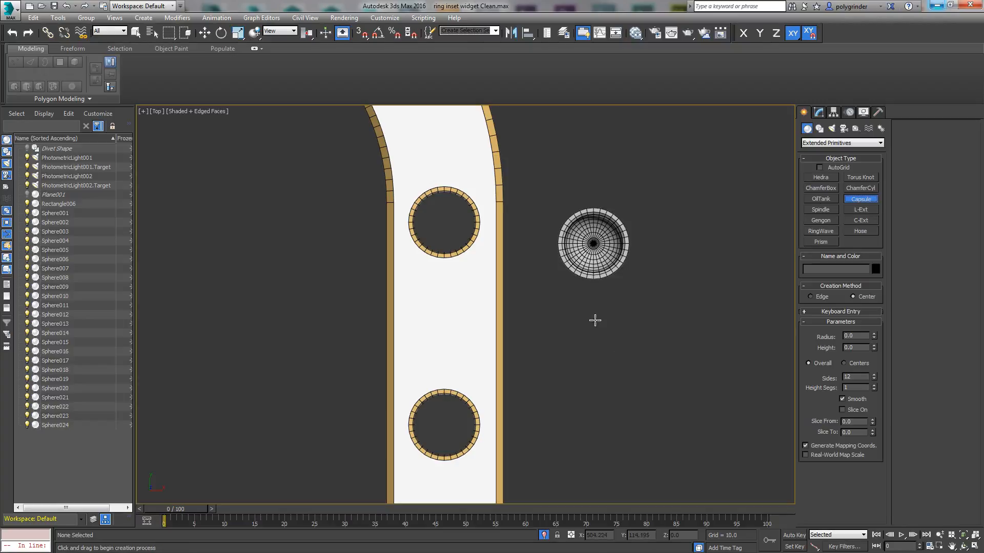
drag(600, 324, 608, 345)
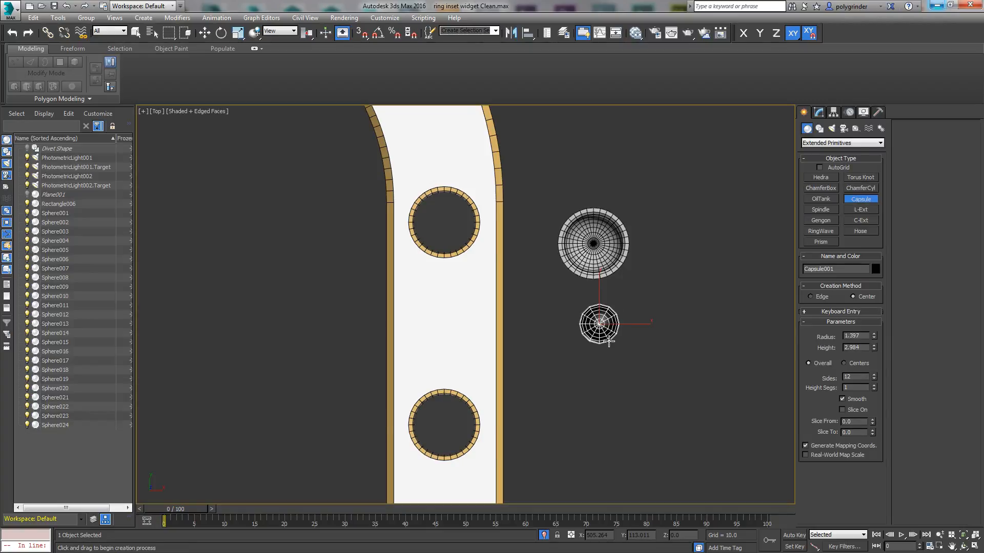
click(609, 342)
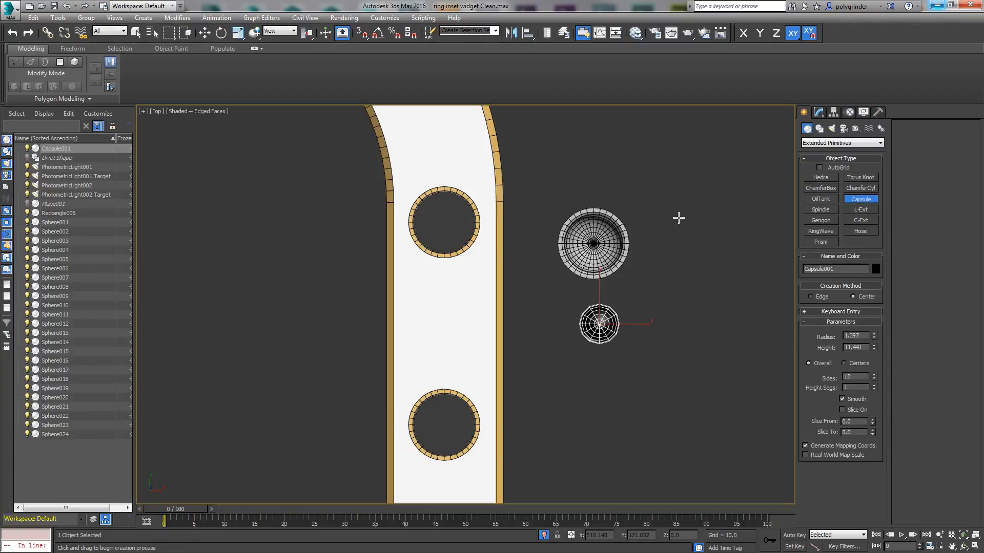
Step: Move the capsule along X in the front view until it stands close to the ring's outer side
key(f)
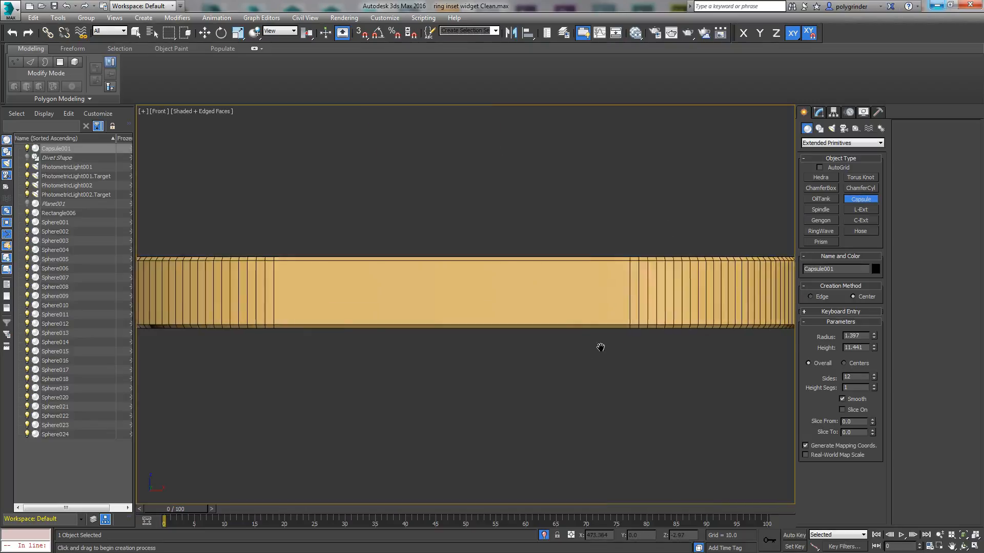
scroll(600, 345, down, 3)
scroll(628, 313, up, 8)
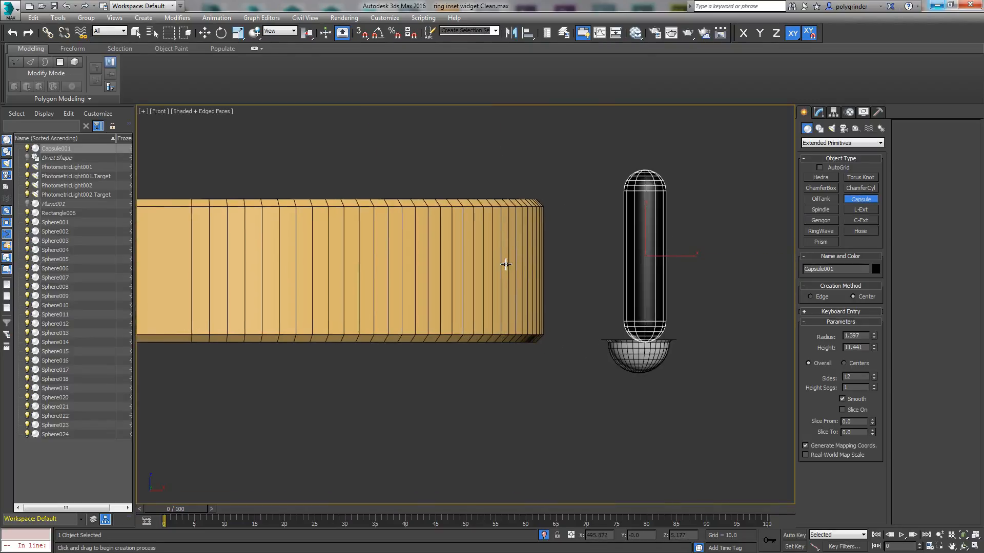
key(r)
right_click(650, 256)
click(675, 260)
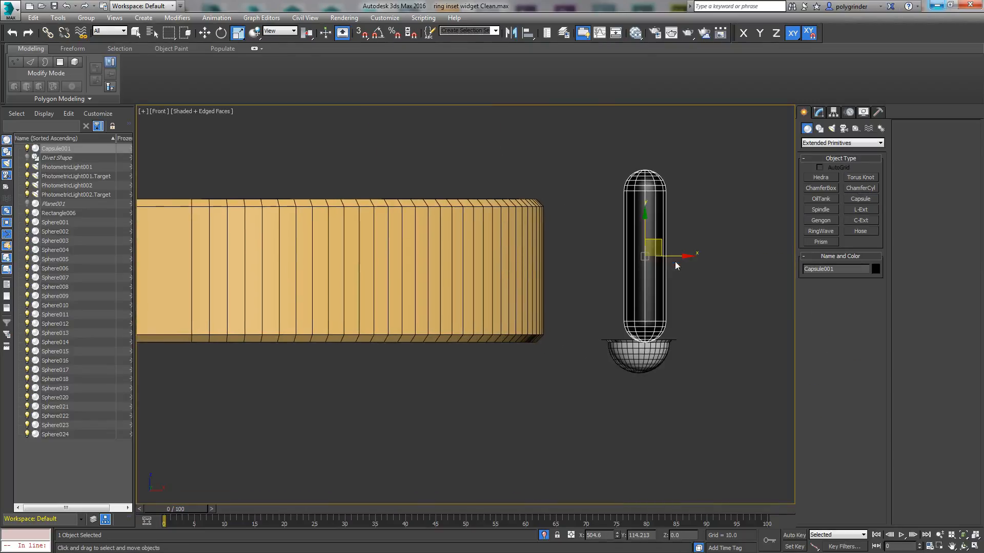
drag(669, 256, 597, 256)
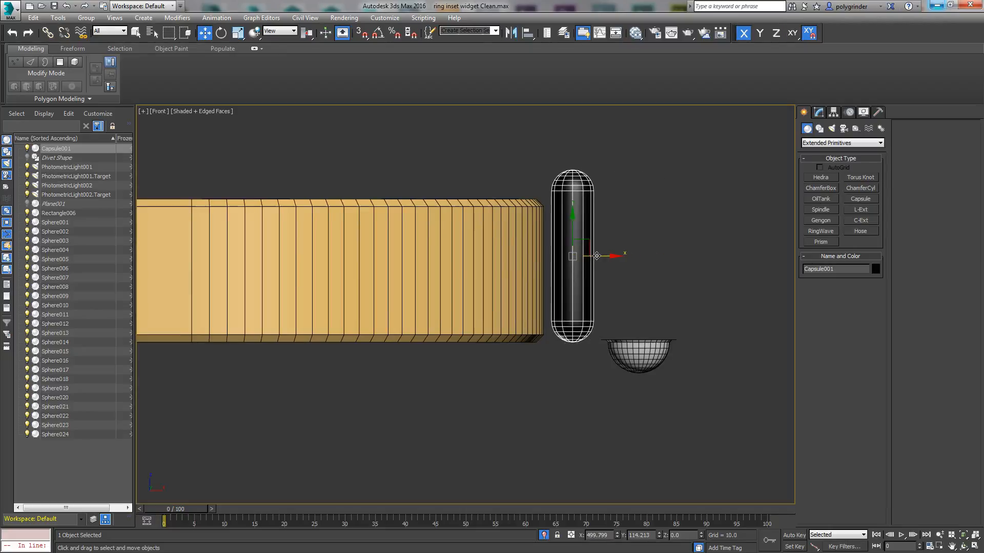
Step: Reduce the capsule to radius 0.755 and height 6.72, and raise it to about mid-height of the ring's side
click(818, 112)
drag(874, 320, 874, 331)
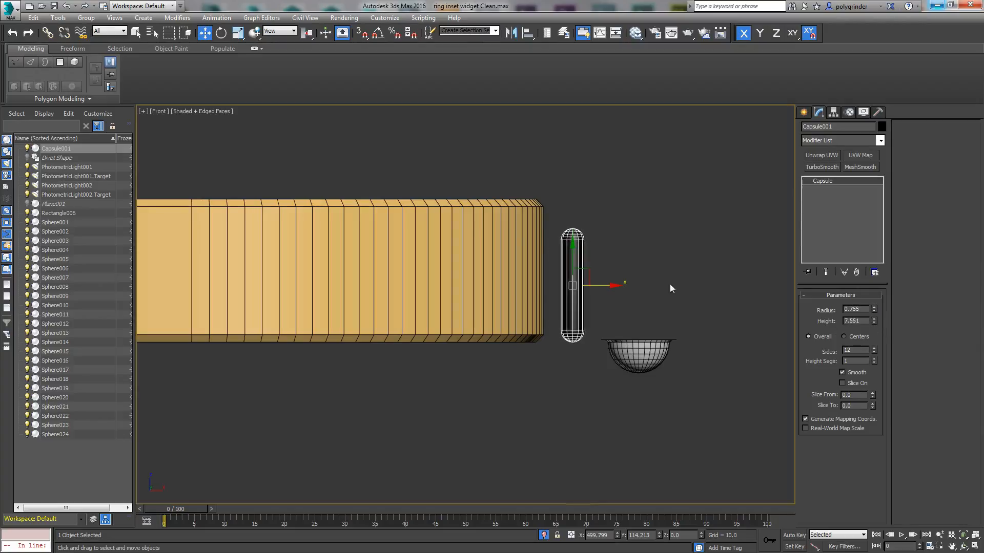
drag(582, 280, 576, 257)
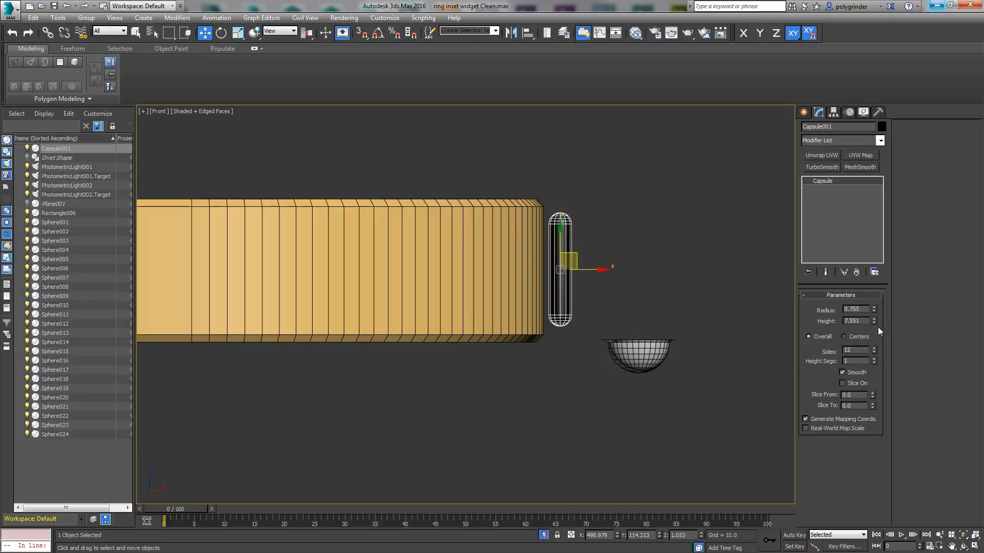
drag(875, 325, 874, 328)
middle_drag(613, 314, 627, 296)
scroll(630, 300, down, 3)
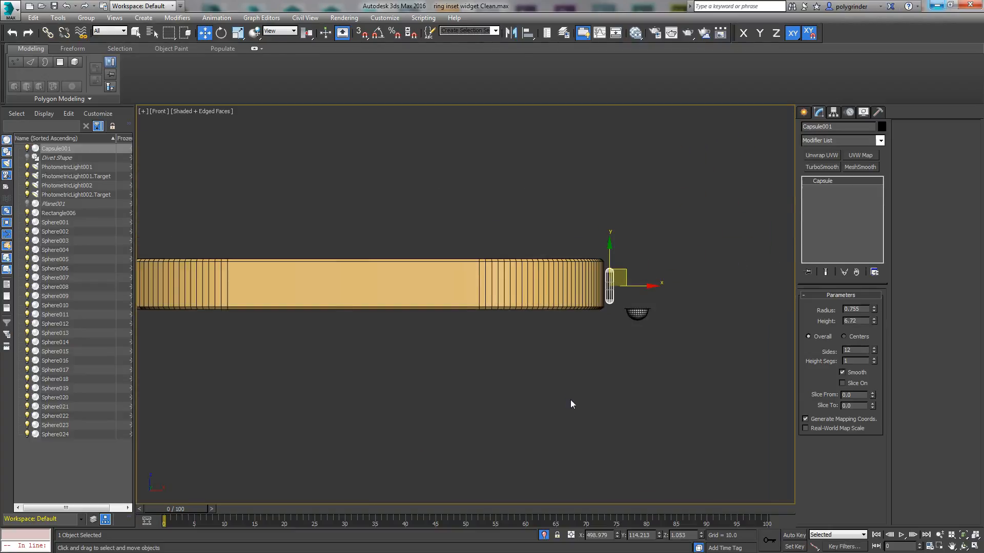
Step: Move the capsule along X in the top view to about 500.98, leaving clearance from the ring's outer side
key(t)
scroll(545, 366, up, 5)
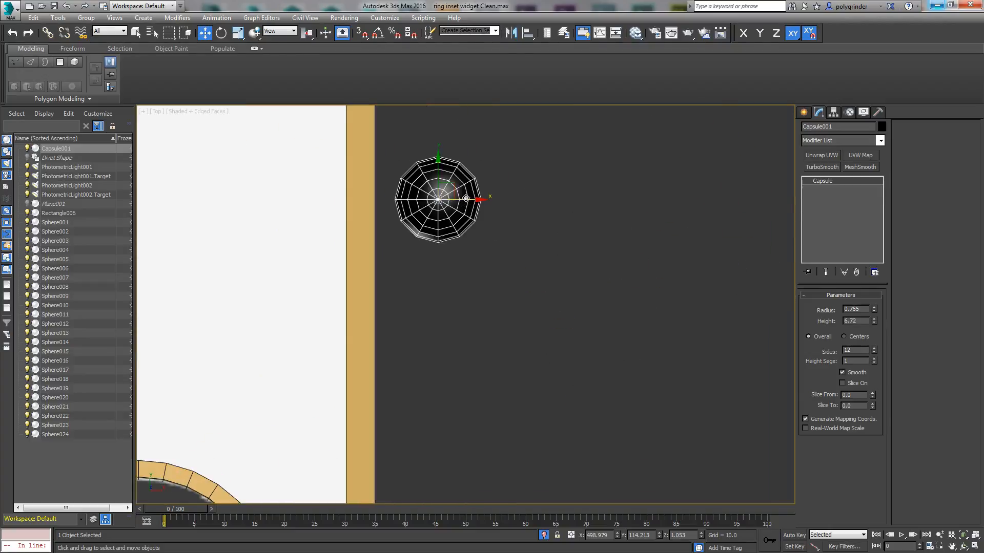
drag(481, 200, 594, 199)
scroll(601, 222, up, 4)
middle_drag(601, 222, 666, 287)
scroll(665, 287, down, 2)
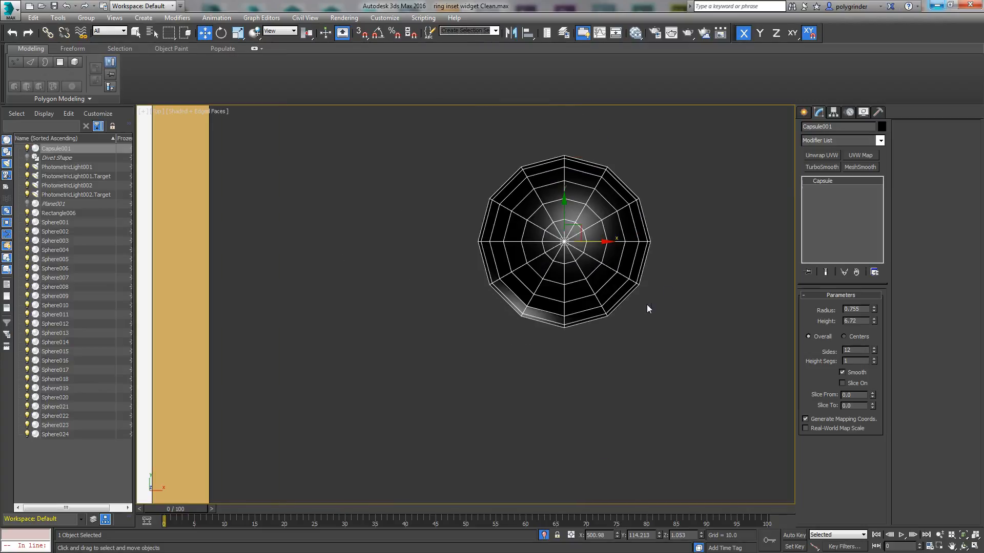
Step: Convert the capsule to Editable Poly, delete its front half of polygons and leave polygon editing
right_click(591, 260)
mouse_move(604, 359)
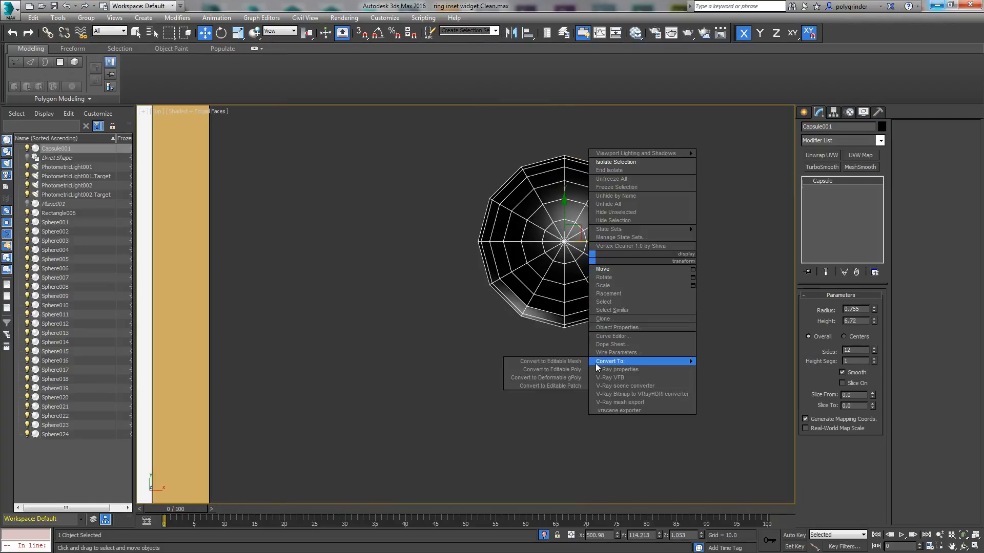
click(553, 360)
click(851, 306)
drag(732, 357, 479, 253)
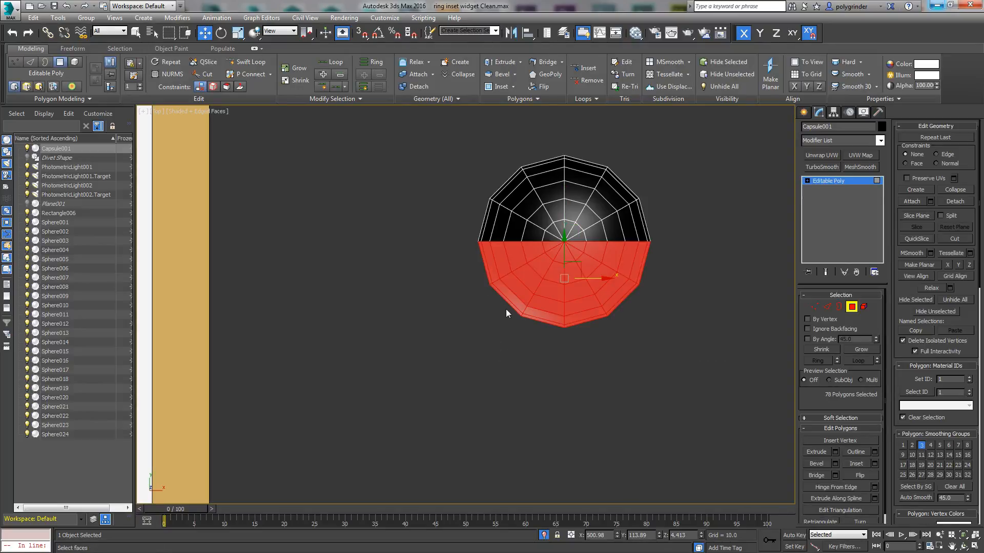
key(Delete)
alt+middle_drag(604, 344, 742, 339)
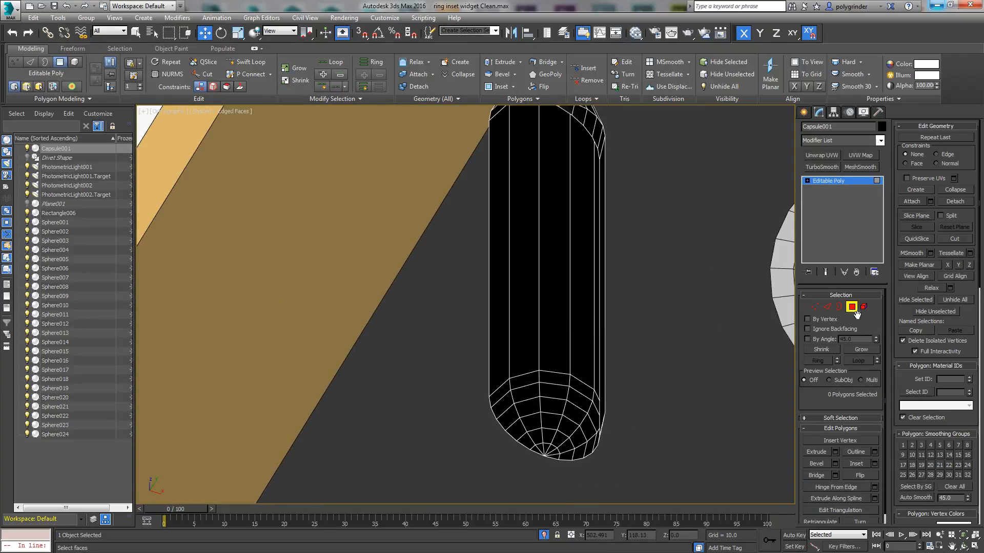
click(854, 310)
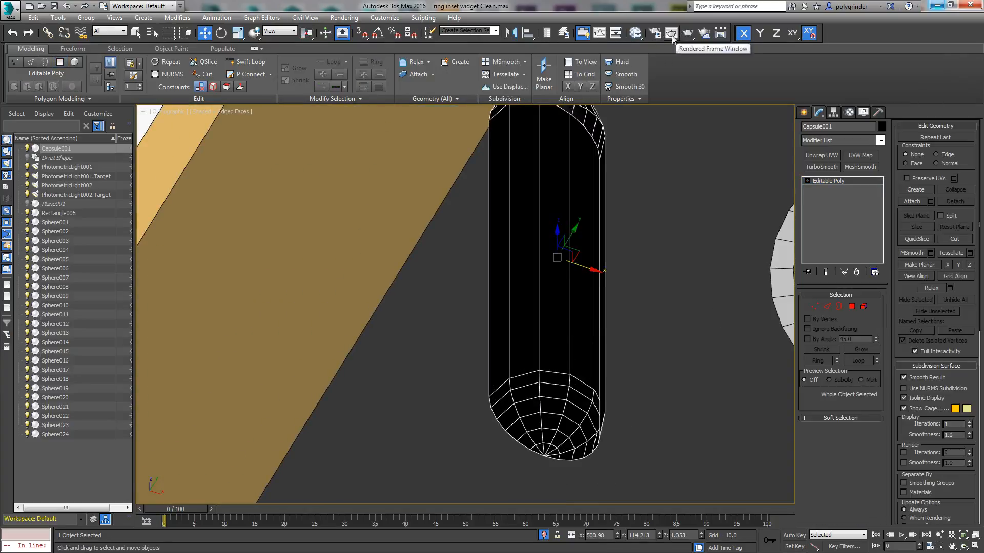
Step: Assign the Widget Divets material to the half capsule and minimize the material editor
click(637, 33)
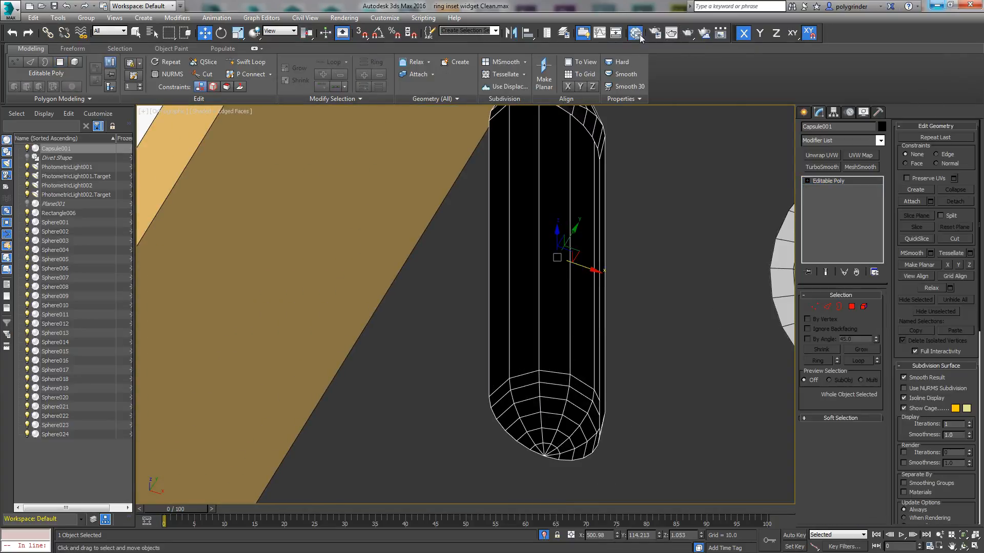
drag(441, 204, 447, 218)
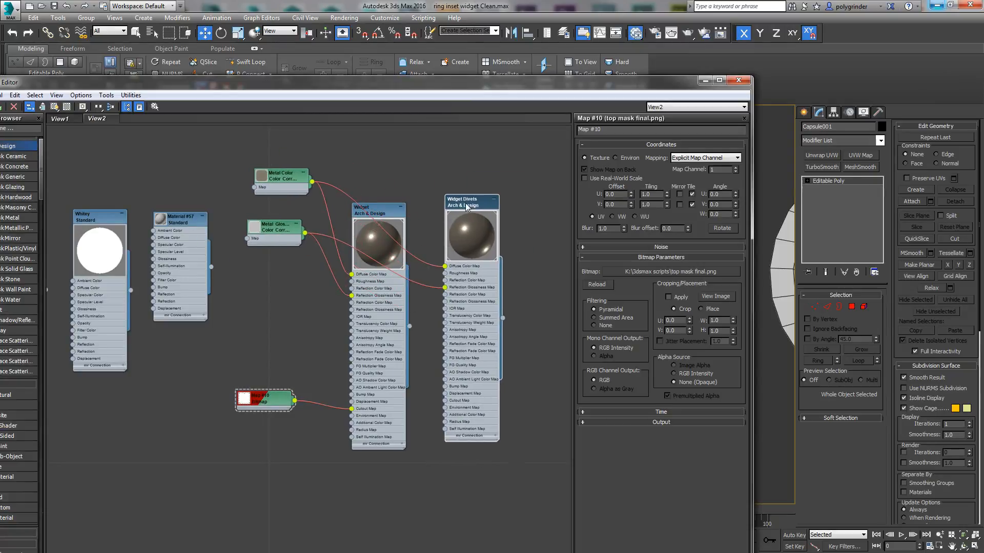
right_click(465, 207)
click(476, 219)
click(705, 81)
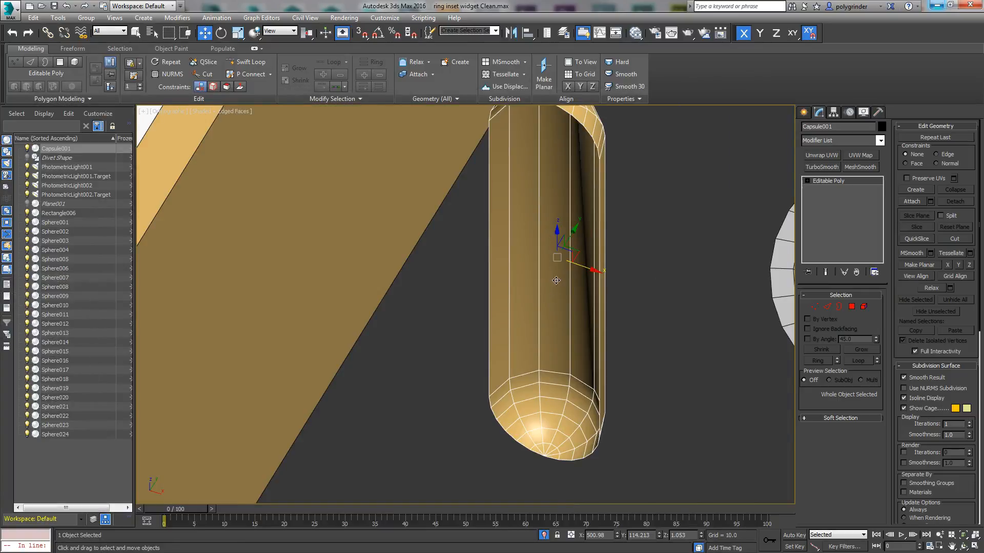
Step: Select the half capsule's open border and extrude it slightly outward along Y
scroll(517, 332, down, 2)
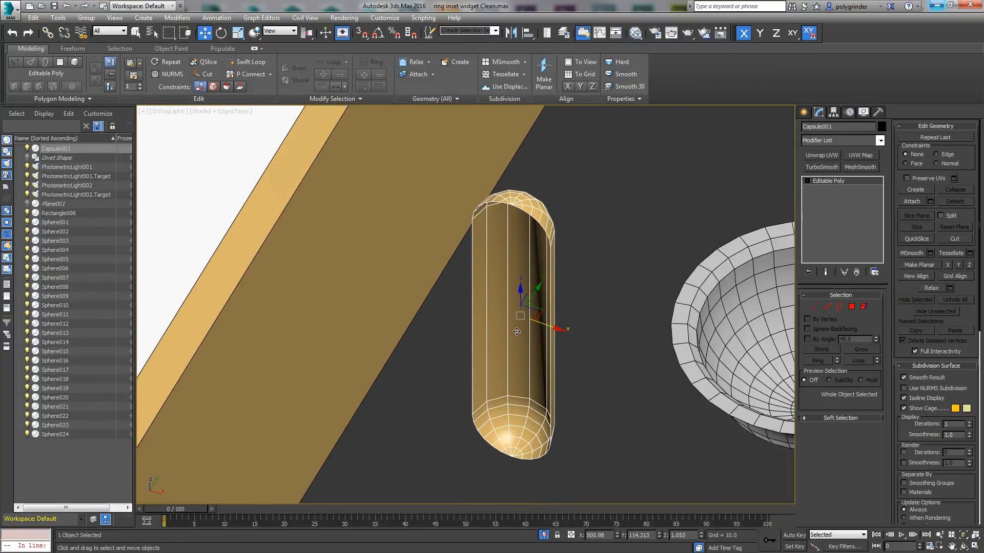
click(841, 307)
click(552, 280)
alt+middle_drag(566, 287, 542, 313)
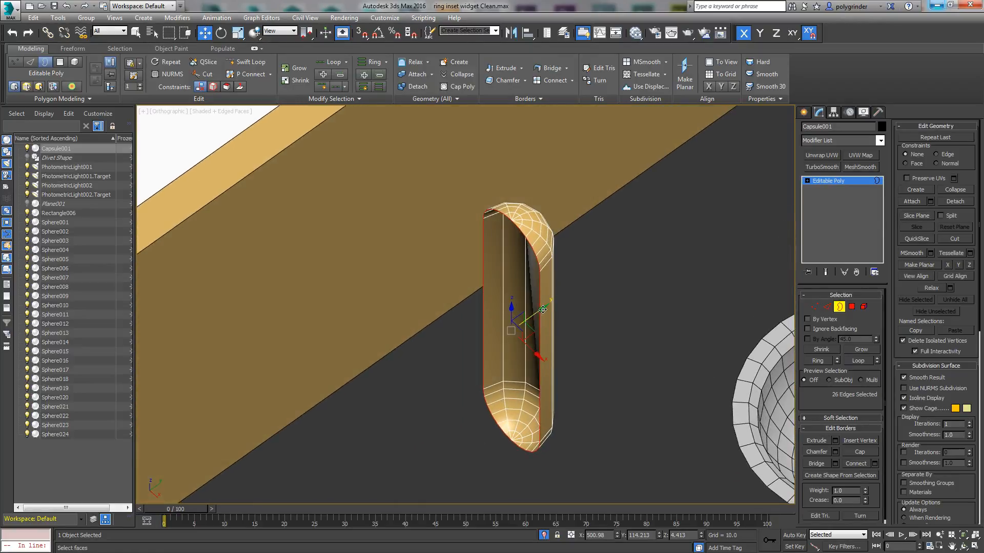
drag(536, 312, 526, 318)
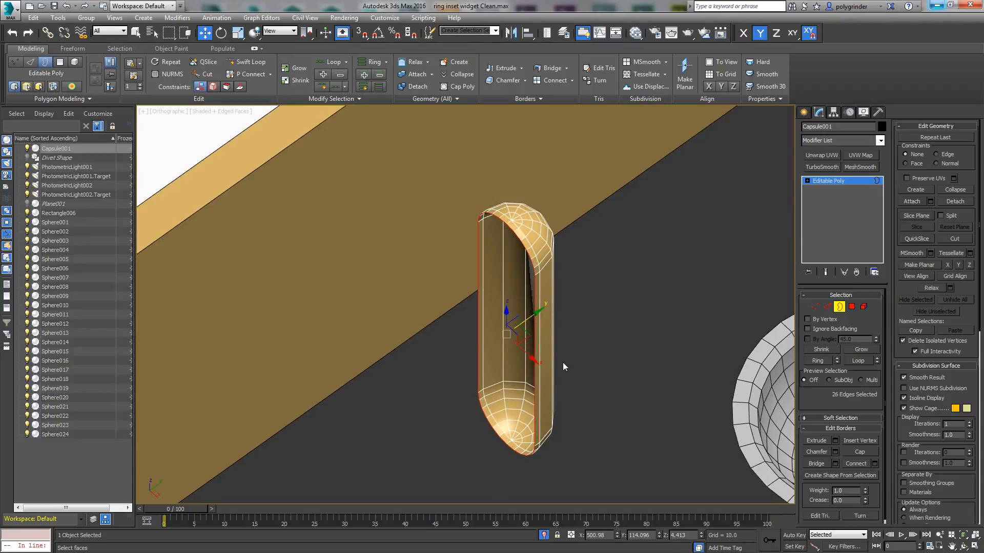
Step: Extrude the selected border by scaling it outward in the front view, adding a rim around the slot opening
scroll(561, 349, up, 3)
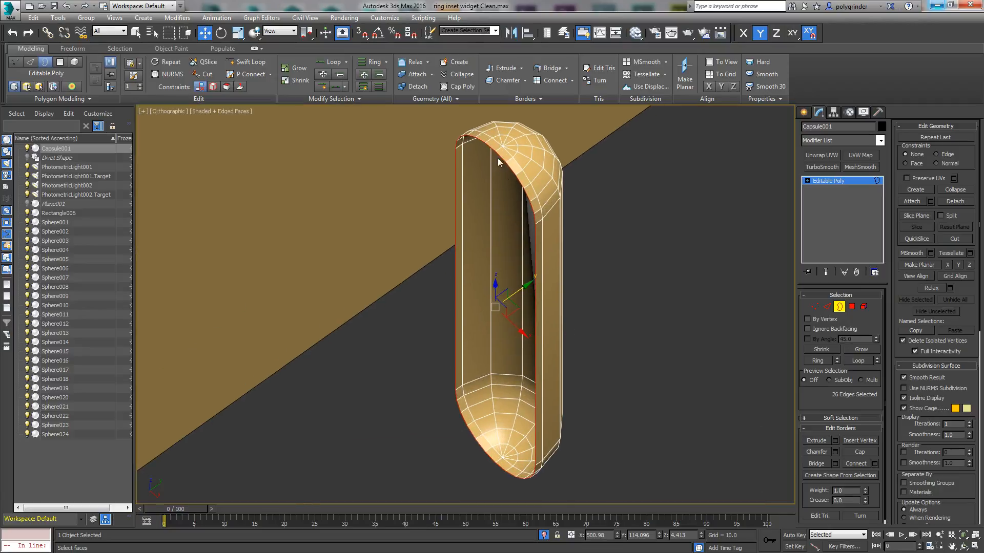
alt+middle_drag(562, 398, 597, 358)
key(v)
key(f)
scroll(598, 345, up, 5)
scroll(589, 266, up, 4)
scroll(579, 282, down, 3)
scroll(594, 295, up, 1)
right_click(593, 290)
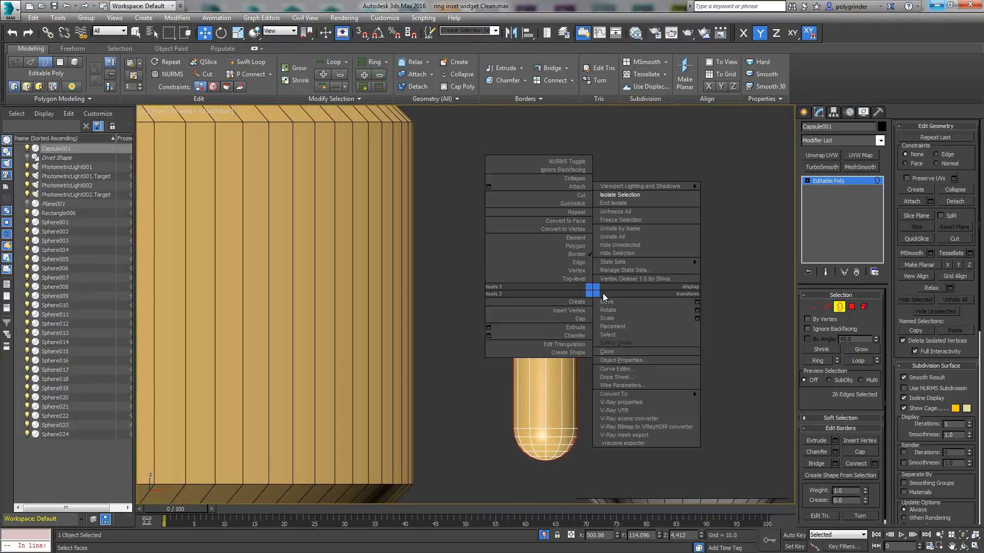
click(607, 319)
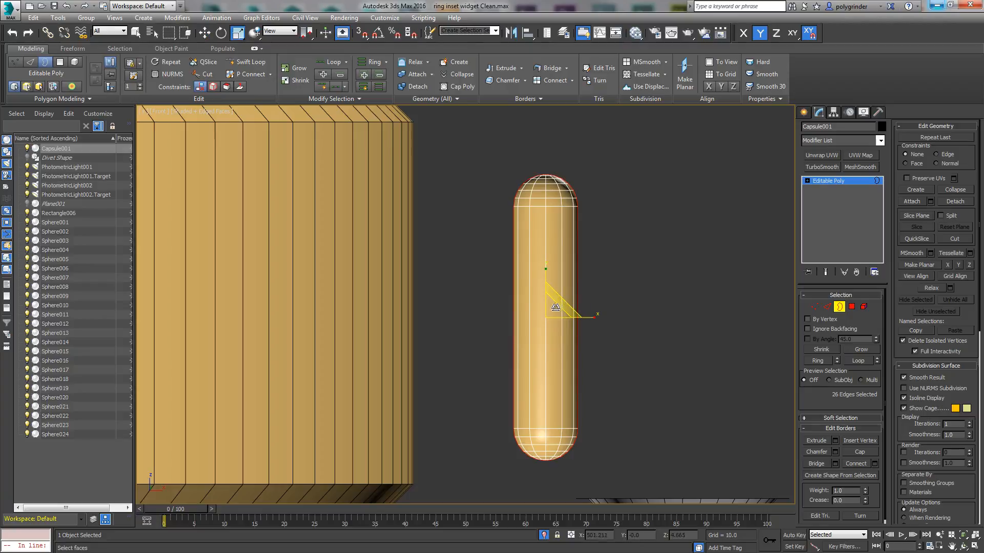
shift+drag(560, 303, 566, 297)
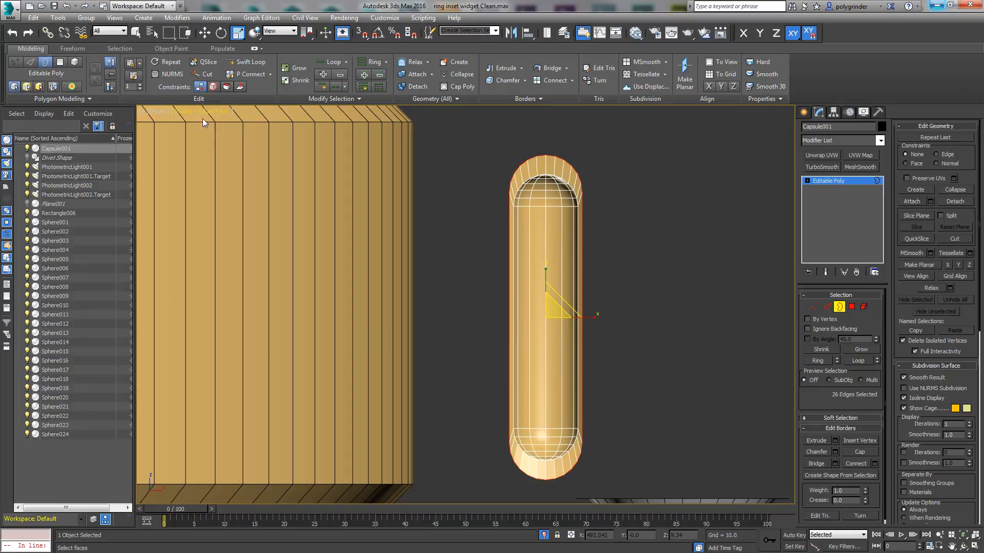
Step: Undo the scaled border extrusion and apply a Push modifier with a value of 0.12 to the half capsule
click(67, 6)
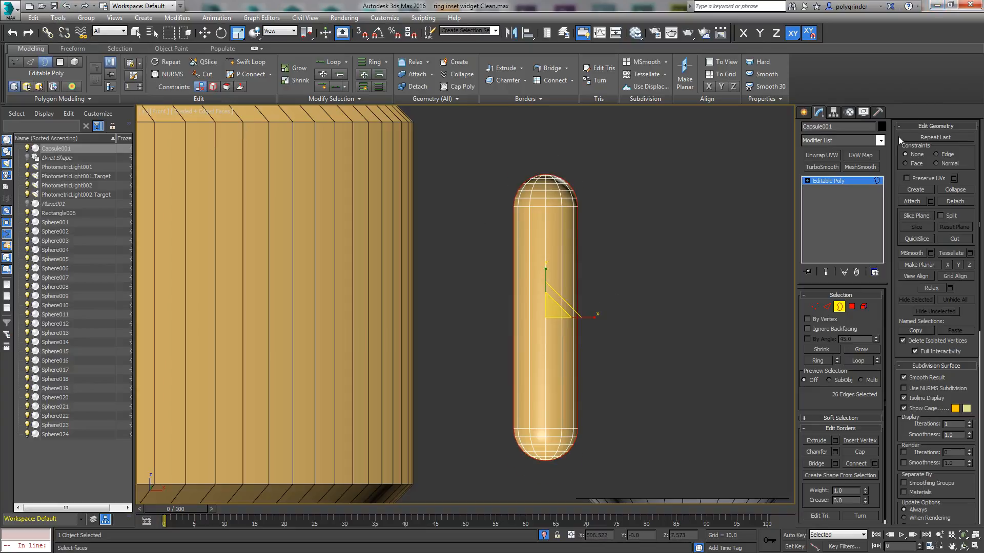
click(880, 141)
scroll(881, 189, down, 1)
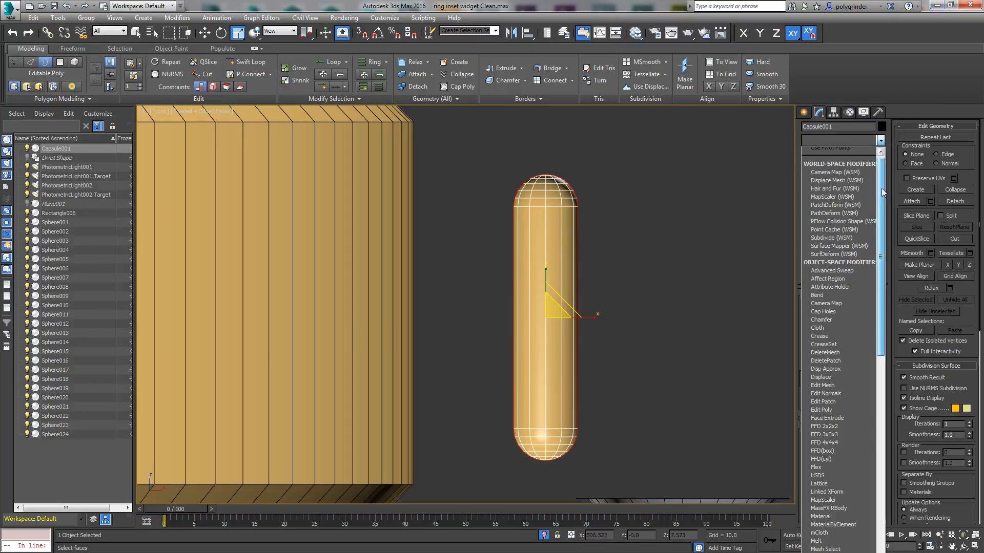
scroll(862, 327, down, 15)
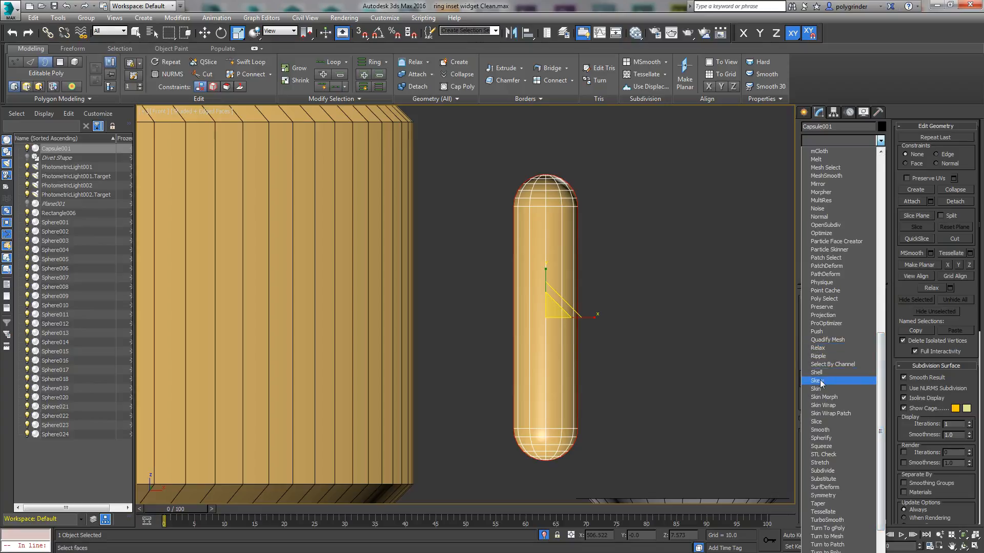
click(818, 331)
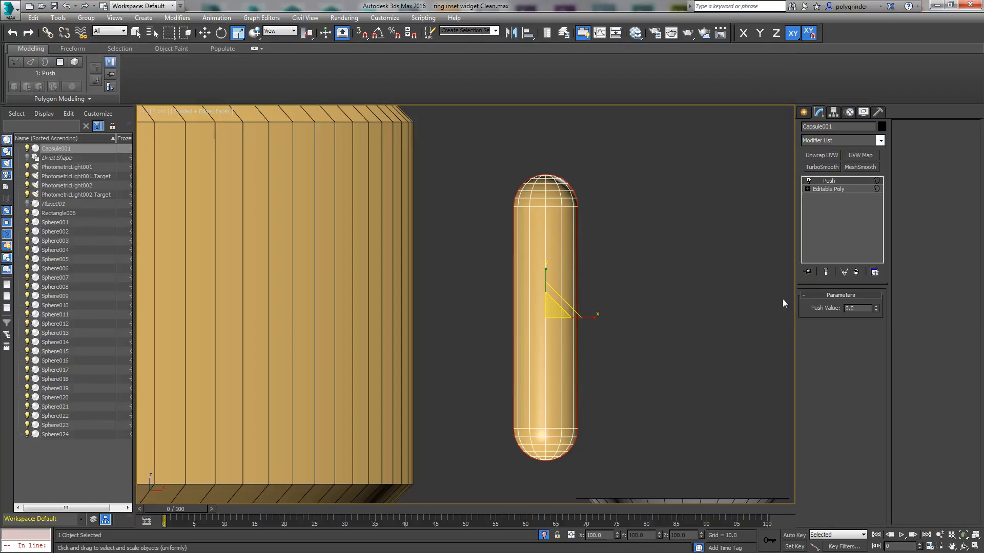
drag(875, 308, 874, 300)
alt+middle_drag(629, 346, 614, 373)
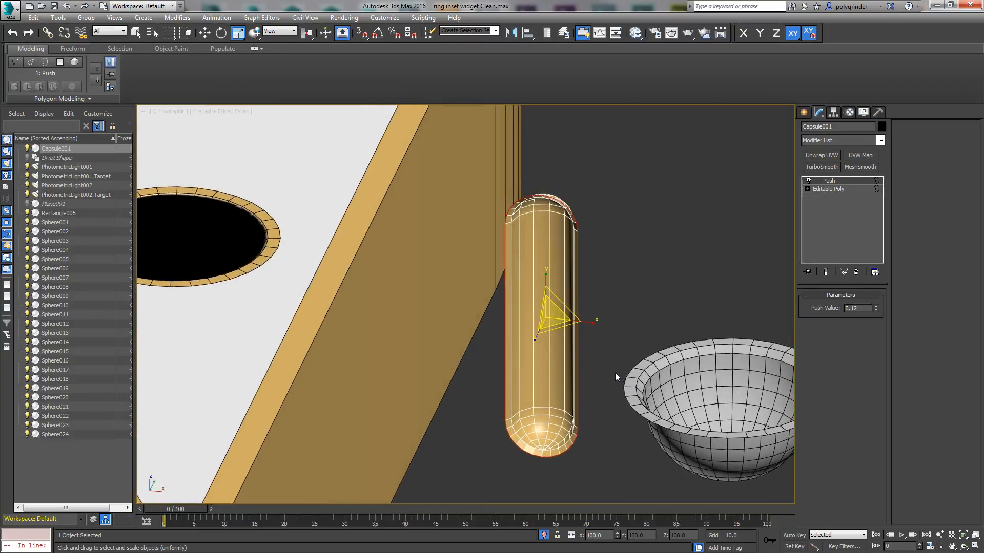
Step: Collapse the pushed capsule to Editable Poly and auto-smooth its rim polygons with a threshold of 15
right_click(554, 246)
mouse_move(558, 347)
click(515, 355)
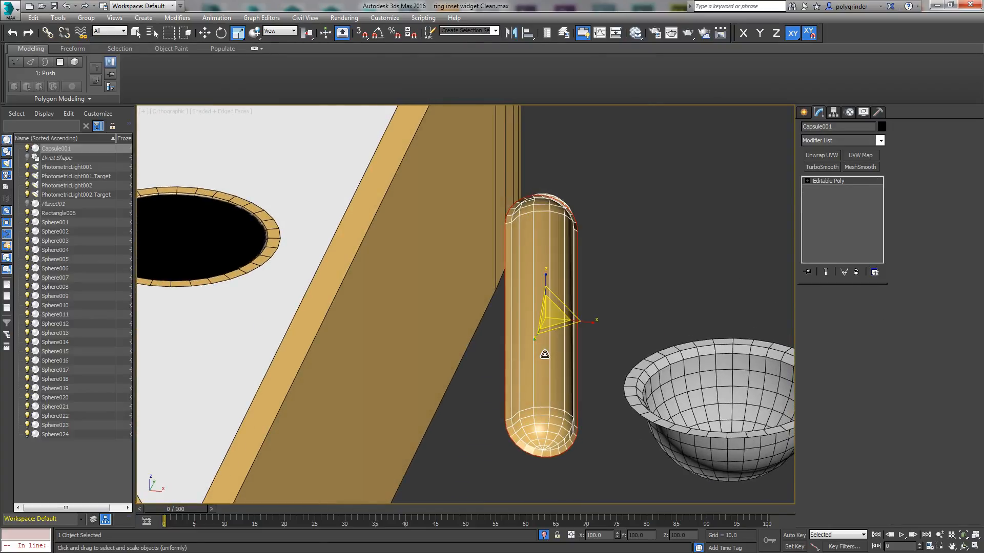
click(840, 307)
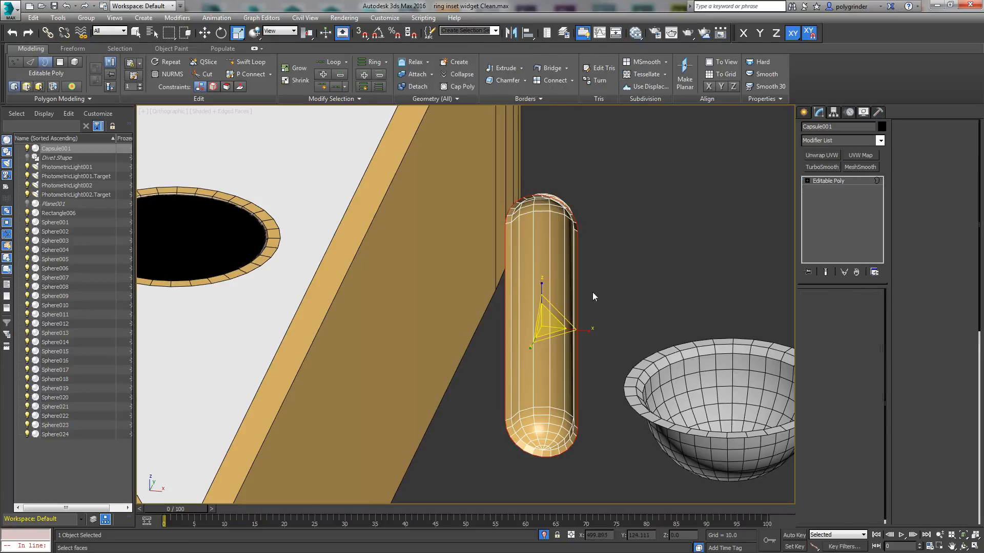
click(852, 307)
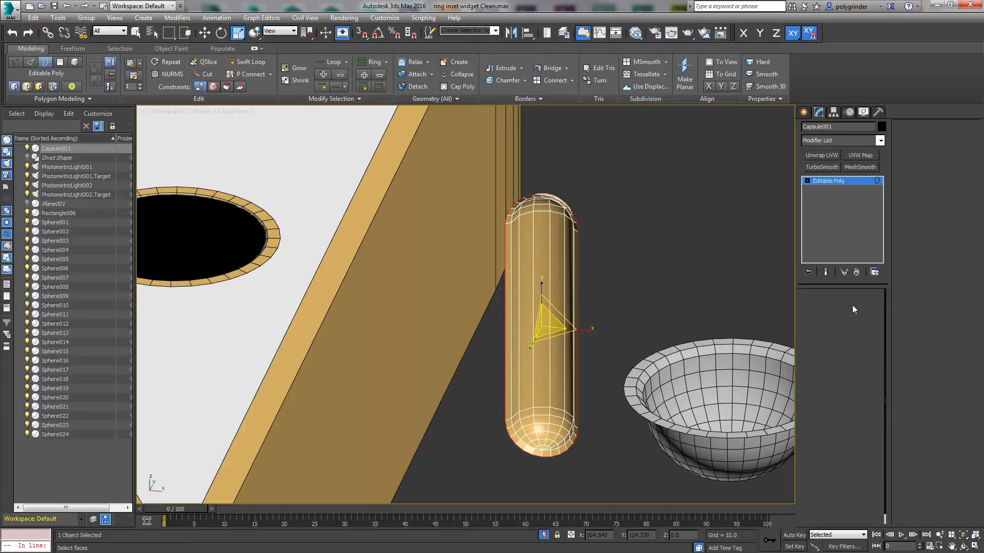
click(914, 498)
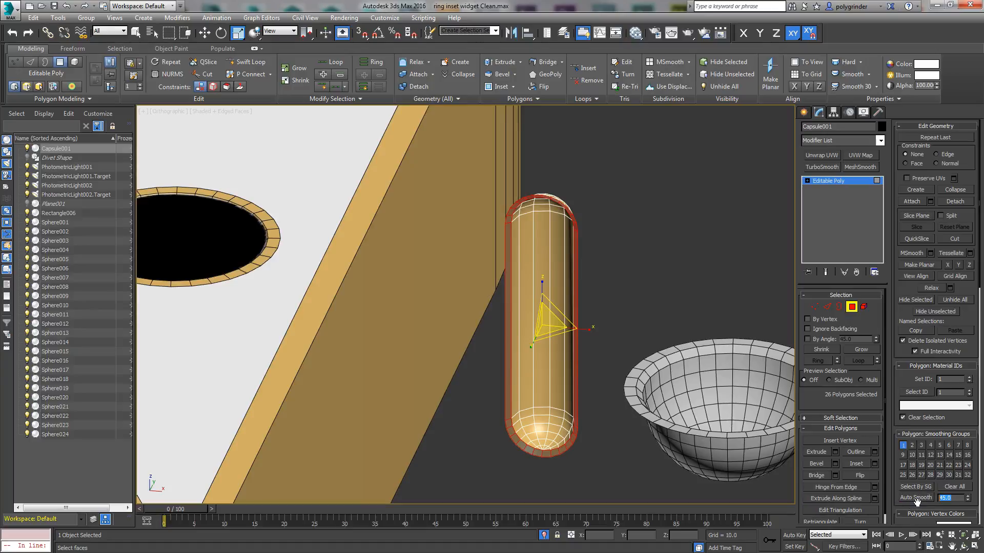
text(15)
key(Return)
click(911, 501)
Step: Flip the normals of all the capsule's polygons, leave polygon editing and turn off the edged-faces display
click(615, 225)
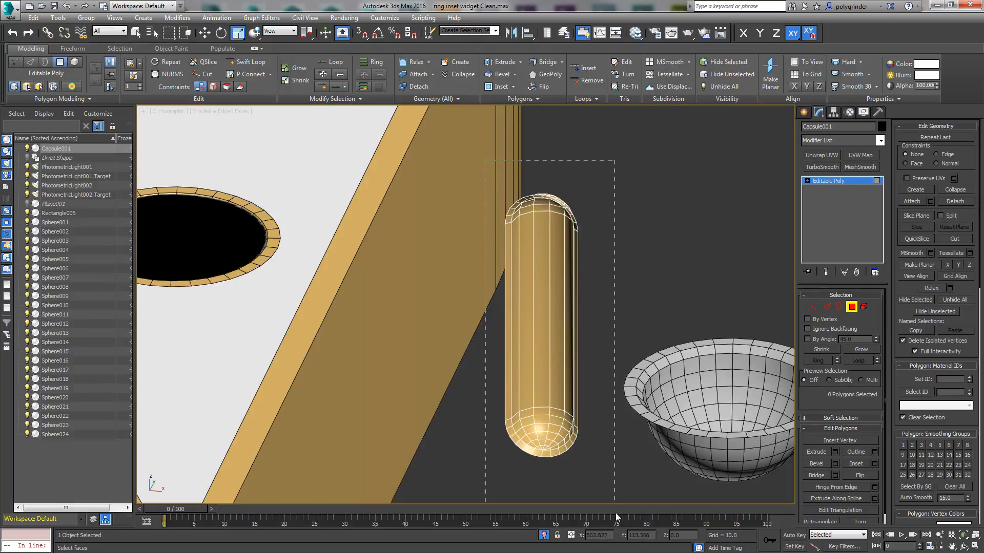
key(ctrl+a)
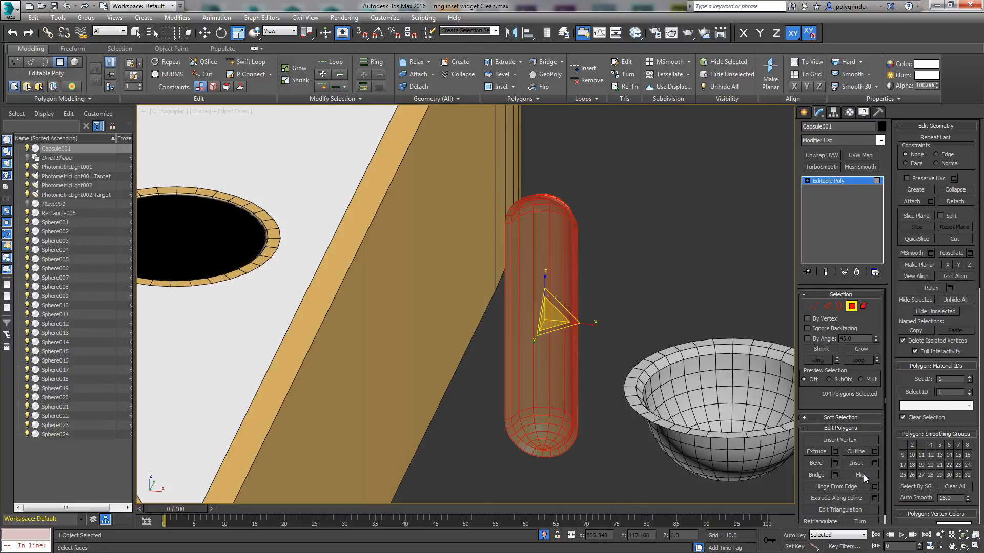
click(863, 475)
click(851, 306)
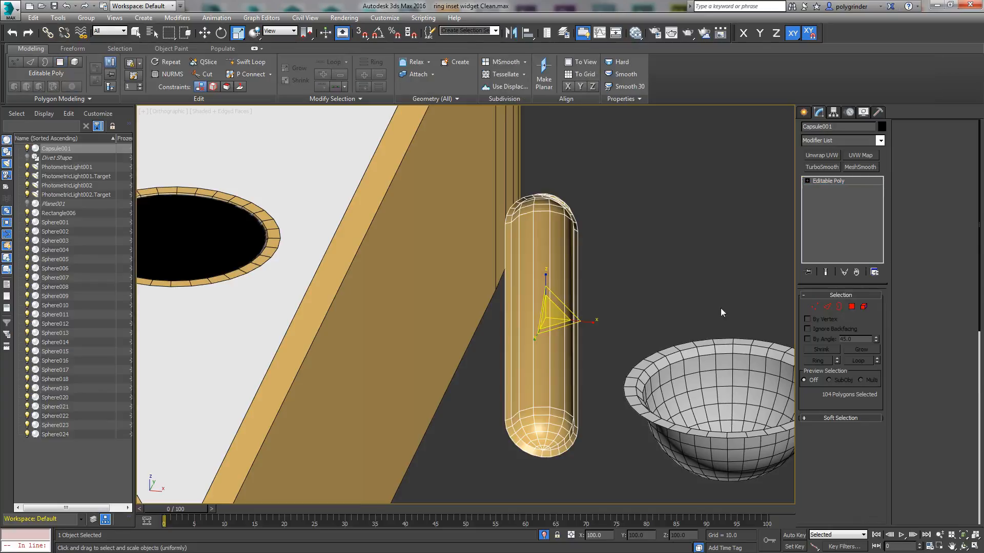
click(612, 350)
key(F4)
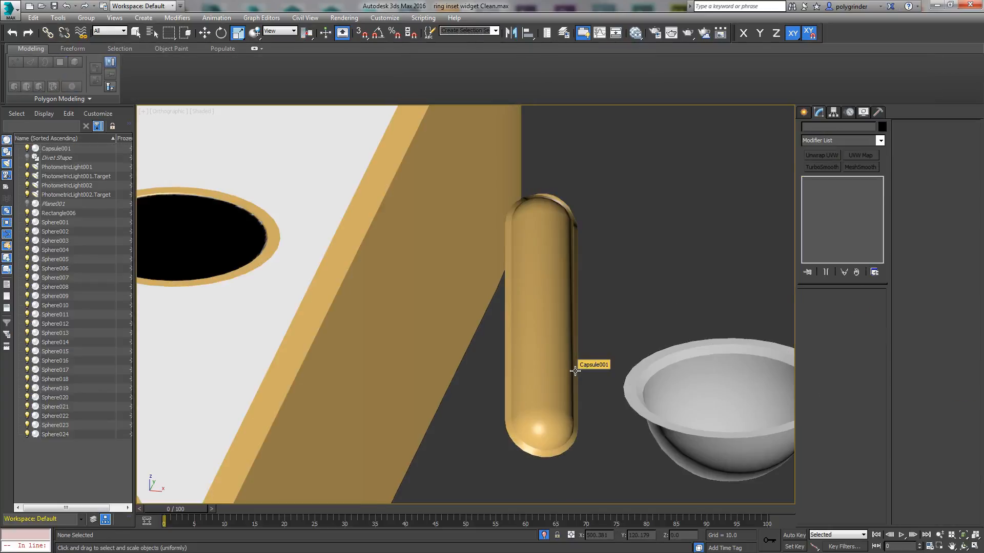
Step: Select the capsule and move it in the top view against the outer face of the ring's front side
click(570, 404)
scroll(573, 297, down, 10)
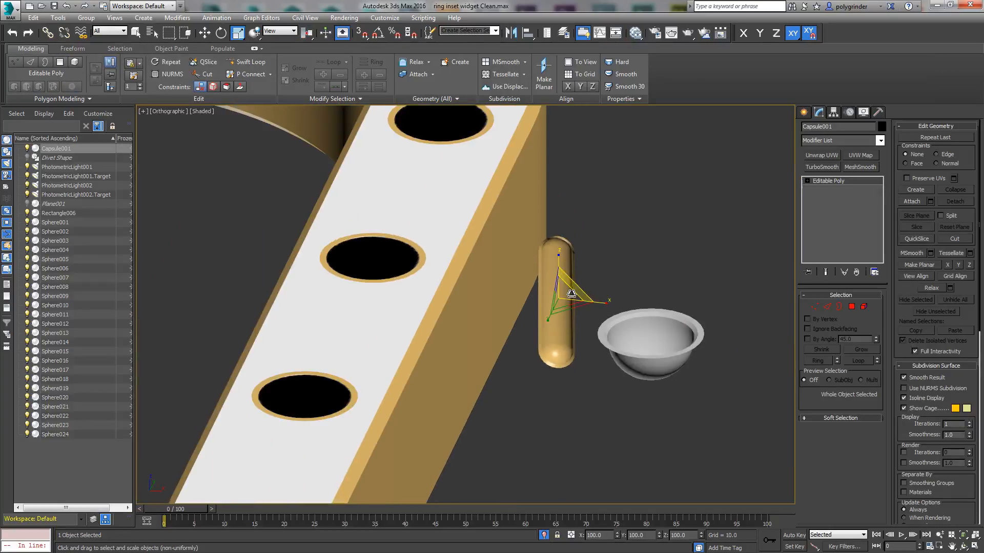
key(v)
key(t)
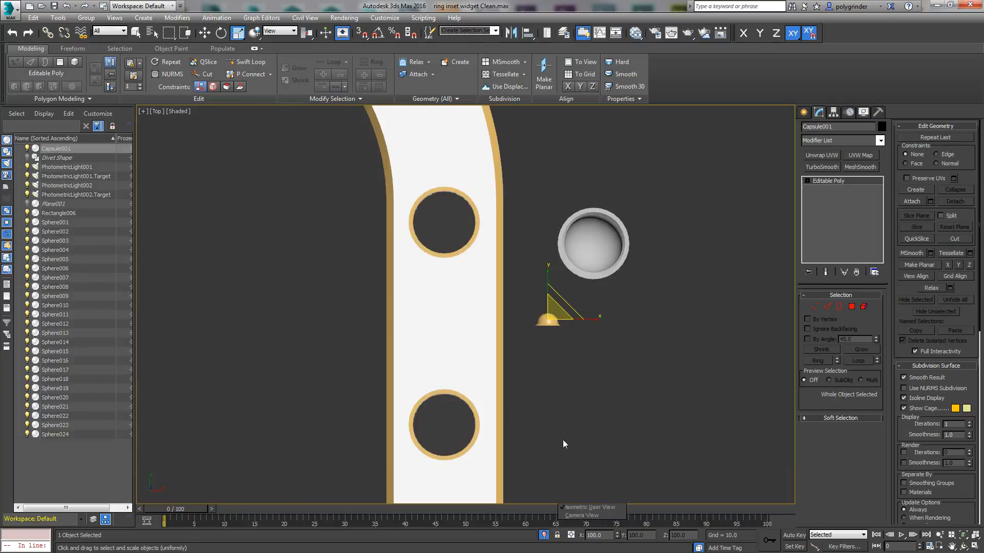
middle_drag(563, 440, 640, 281)
scroll(640, 282, down, 5)
right_click(650, 282)
click(666, 293)
drag(656, 251, 476, 413)
scroll(465, 435, up, 5)
scroll(474, 381, up, 6)
middle_drag(474, 380, 600, 316)
scroll(549, 252, up, 3)
scroll(600, 316, up, 2)
drag(388, 342, 408, 238)
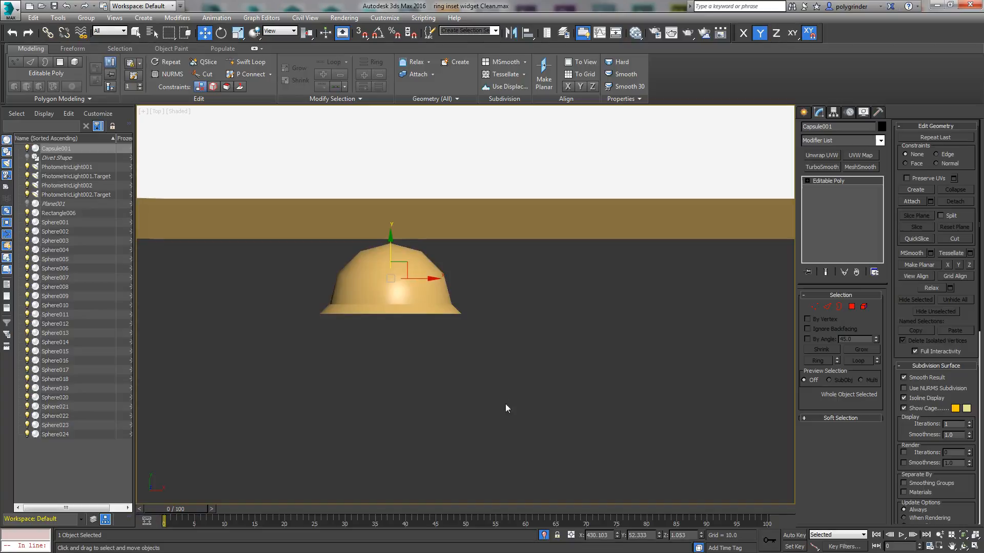
Step: Raise the capsule in the front view to Z about 1.44, centring it on the ring's height with edged faces shown
key(f)
scroll(533, 424, up, 4)
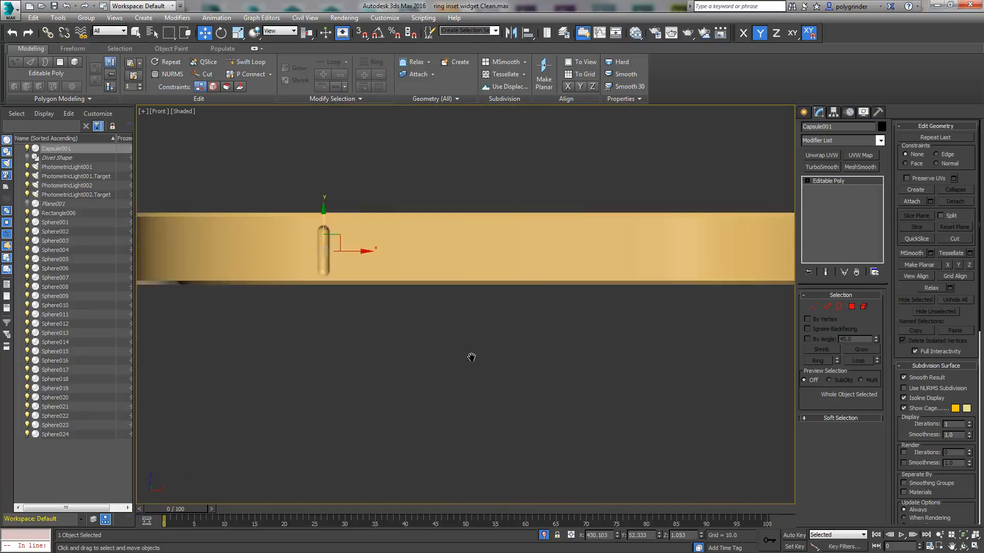
drag(477, 281, 478, 279)
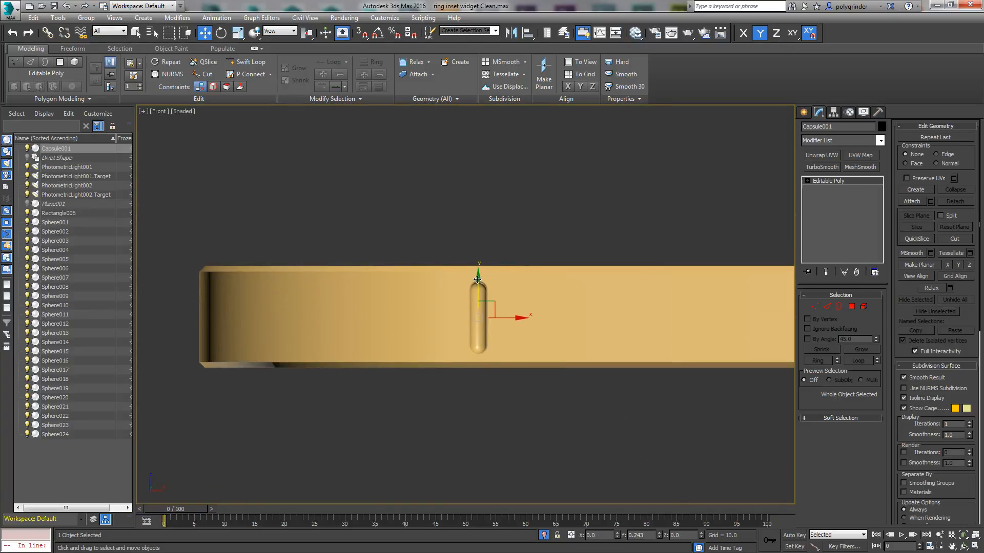
key(F4)
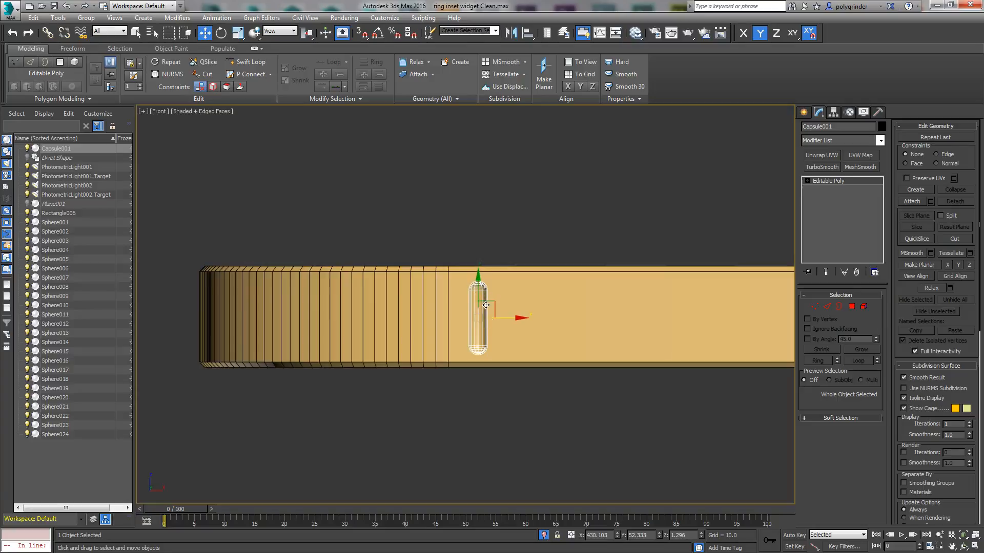
drag(478, 276, 478, 274)
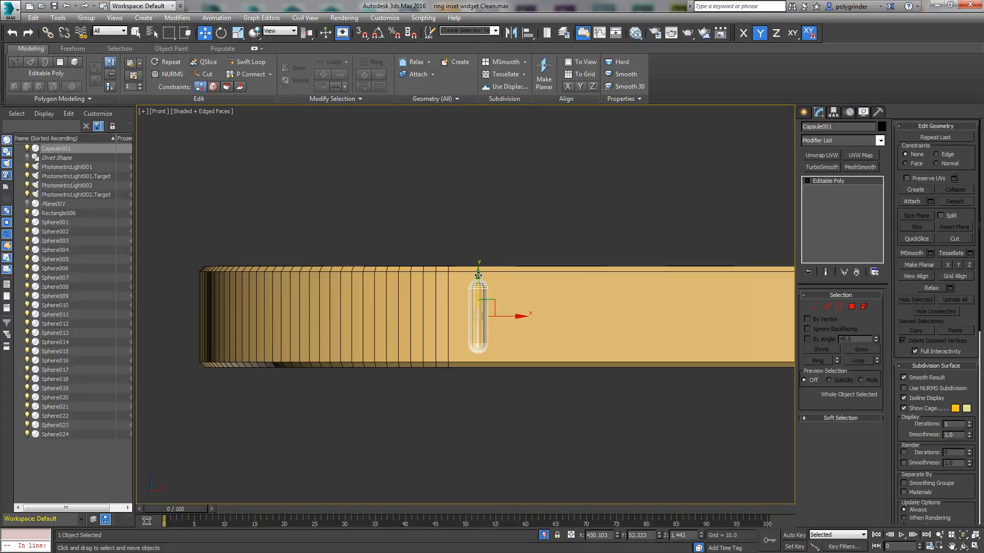
Step: Clone the capsule twice as instances along X, forming a row of three slots on the ring's front side
shift+drag(505, 316, 536, 316)
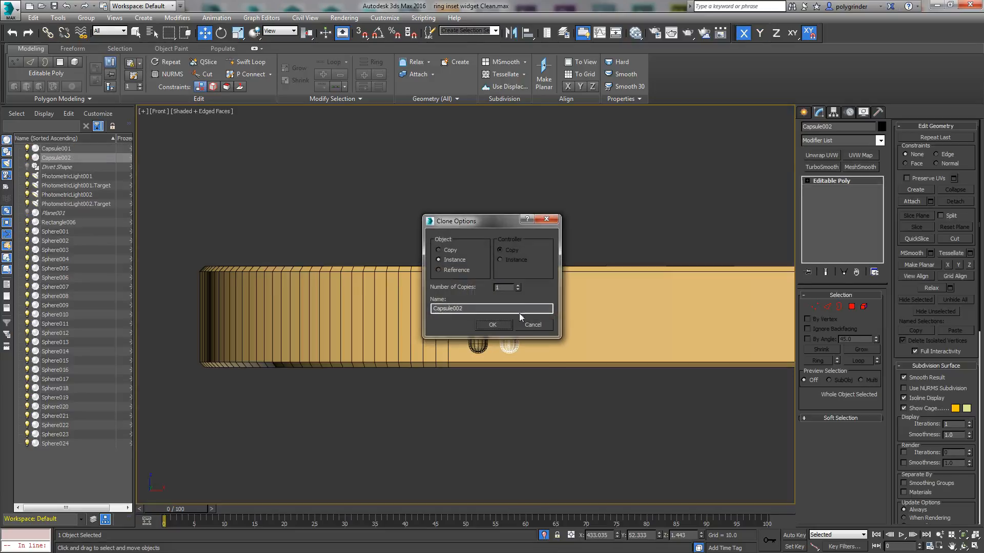
click(493, 324)
alt+middle_drag(570, 408, 544, 376)
Step: Select all three capsules and turn off Cast Shadows in their object properties
ctrl+click(513, 307)
ctrl+click(483, 312)
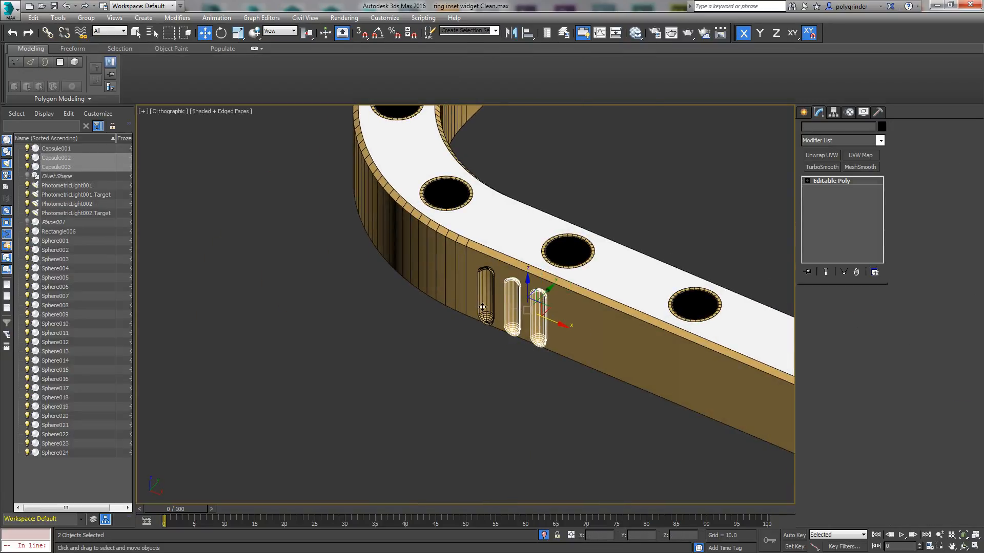
right_click(482, 308)
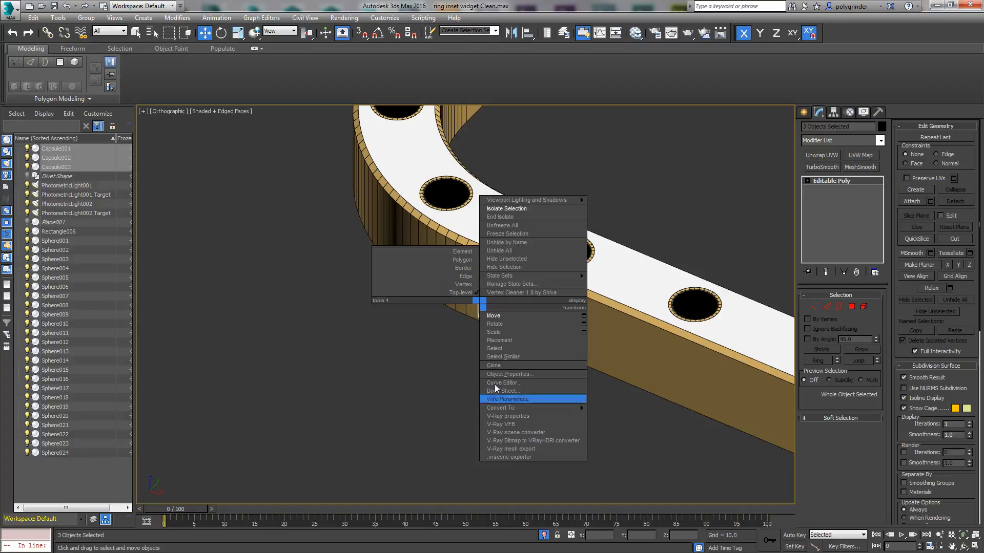
click(510, 380)
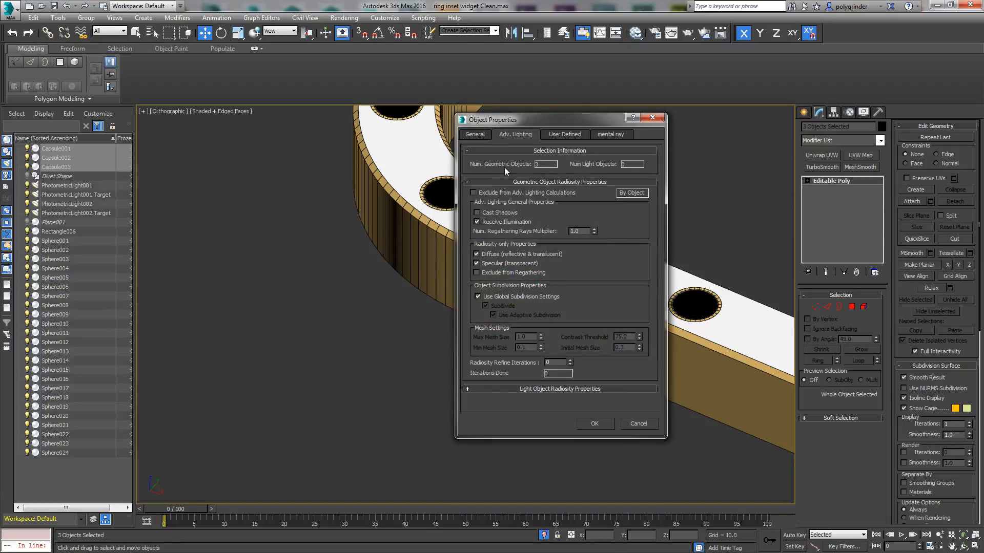
click(477, 135)
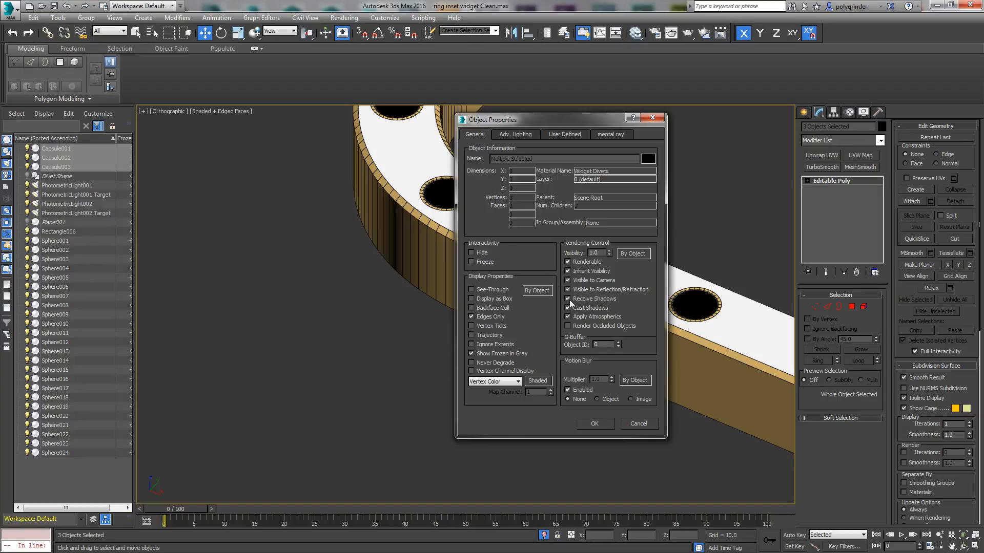
click(594, 423)
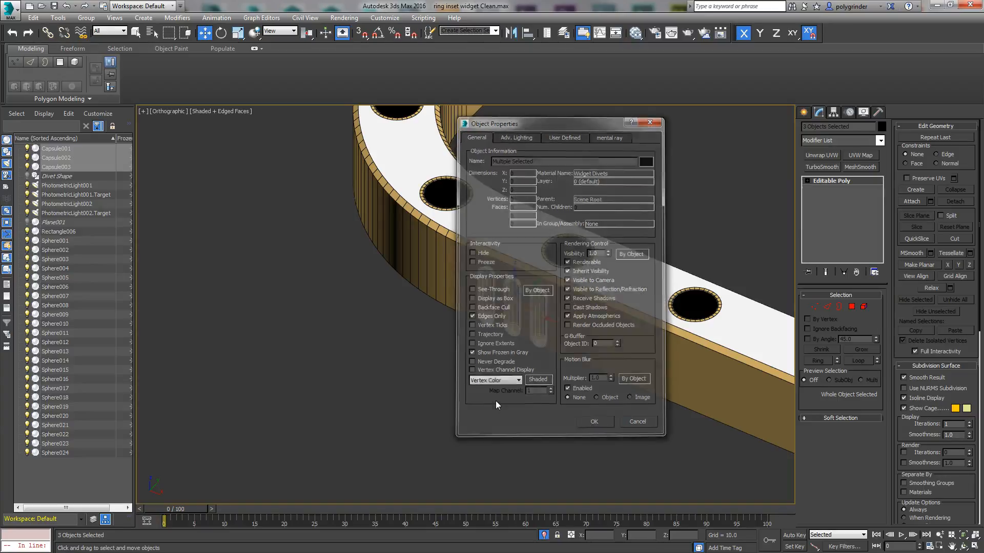
Step: Deselect the capsules and store the current scene state with Hold
scroll(496, 401, down, 3)
click(496, 400)
scroll(494, 429, down, 6)
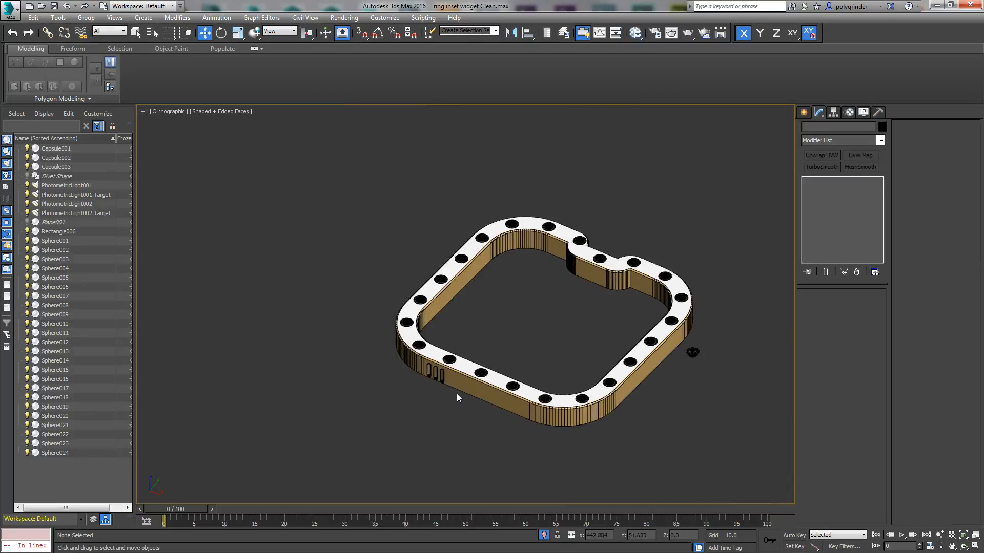
click(55, 19)
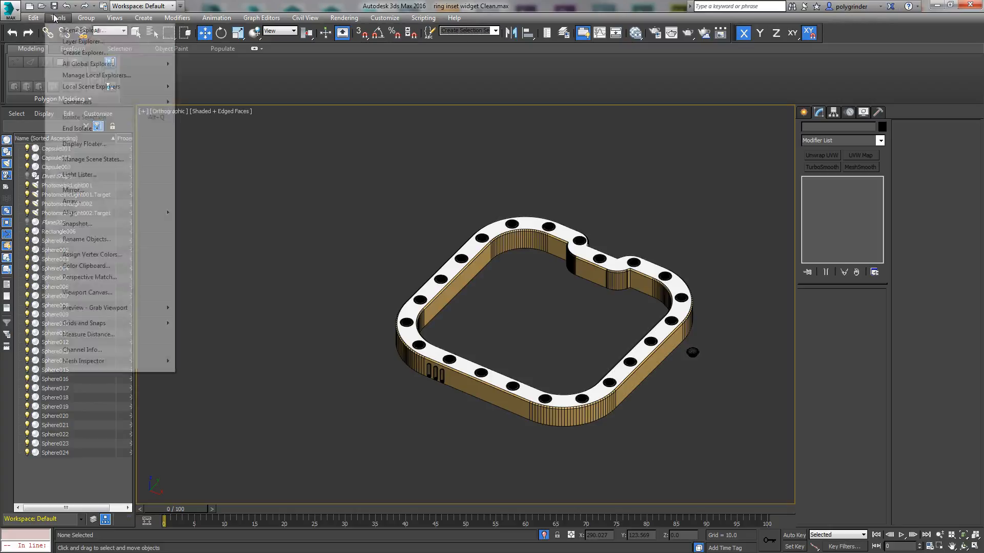
mouse_move(42, 21)
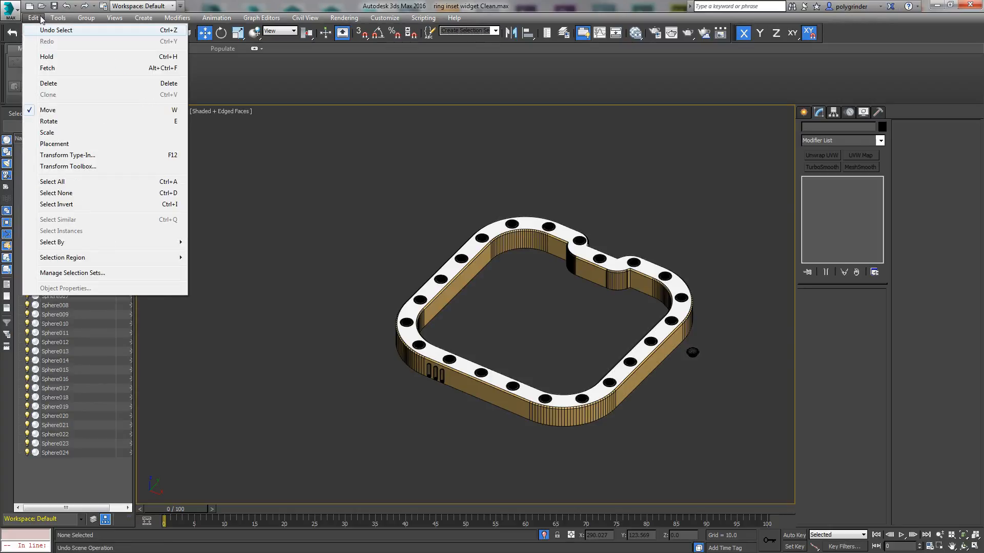
click(47, 57)
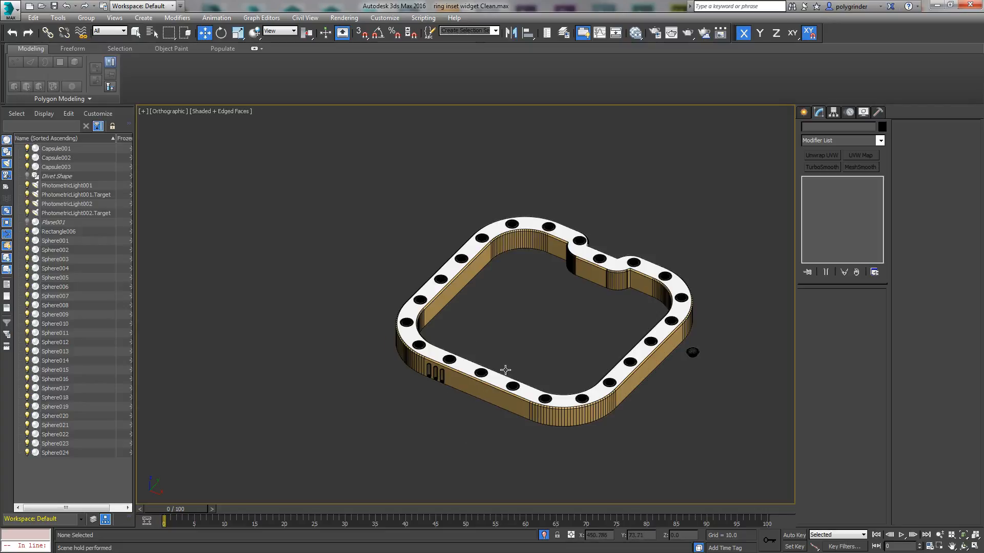
Step: Add a second UVW Map to the ring on map channel 2, aligned to the front view and fitted, and select the original UVW Map
click(494, 392)
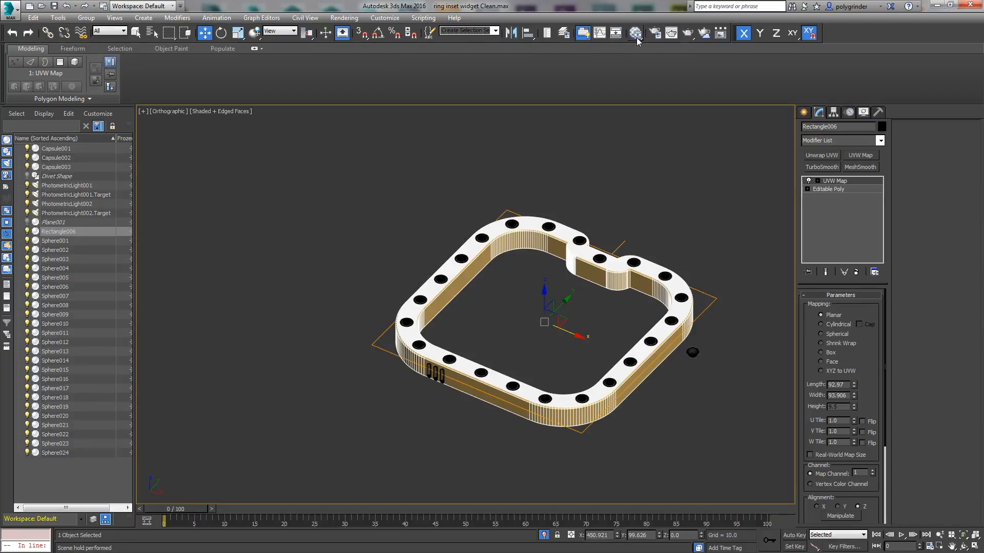
click(668, 146)
click(528, 405)
key(v)
key(f)
key(z)
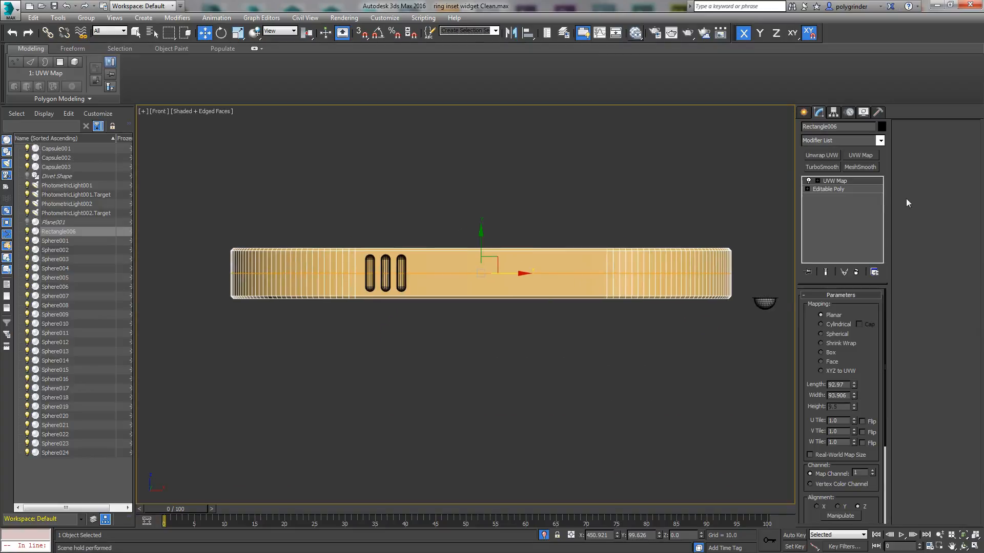
click(861, 155)
scroll(888, 324, down, 3)
click(819, 477)
click(812, 450)
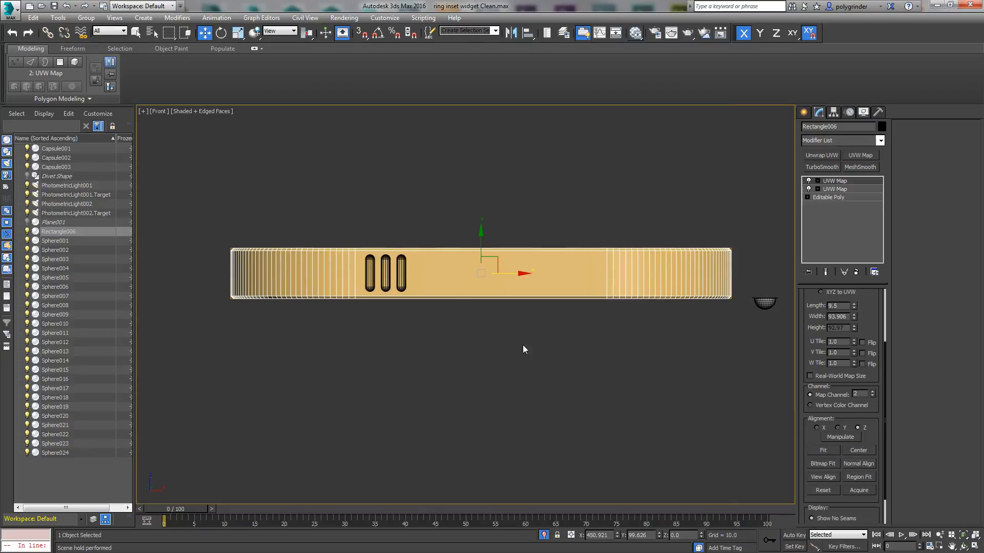
alt+middle_drag(459, 360, 447, 374)
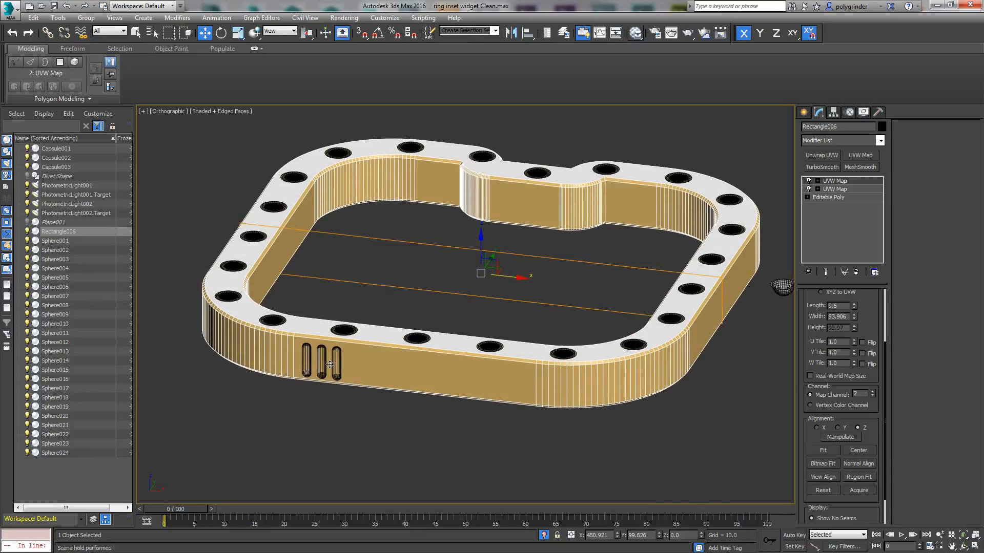
click(854, 189)
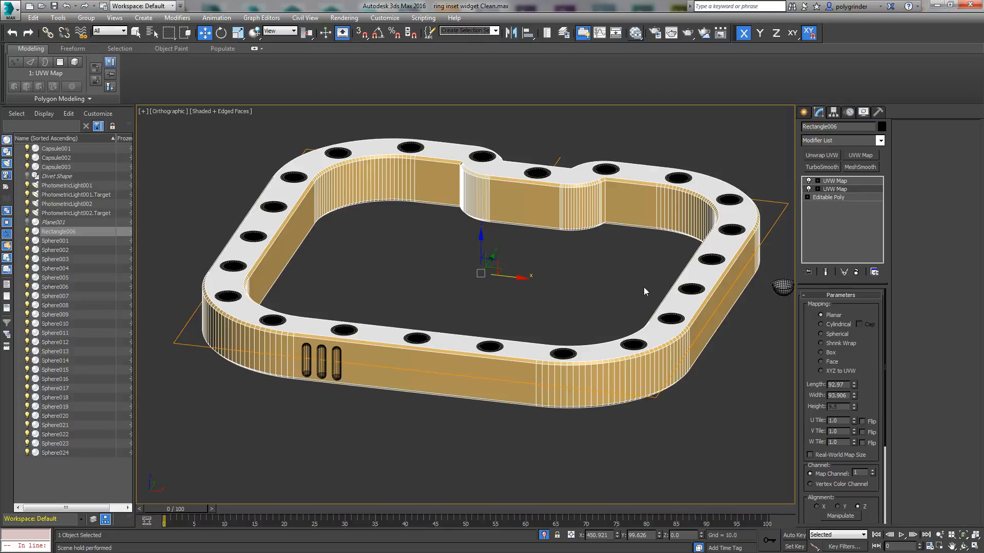
Step: Select the ring's map channel 2 UVW Map modifier and frame the ring in the front view with safe frames shown
click(852, 181)
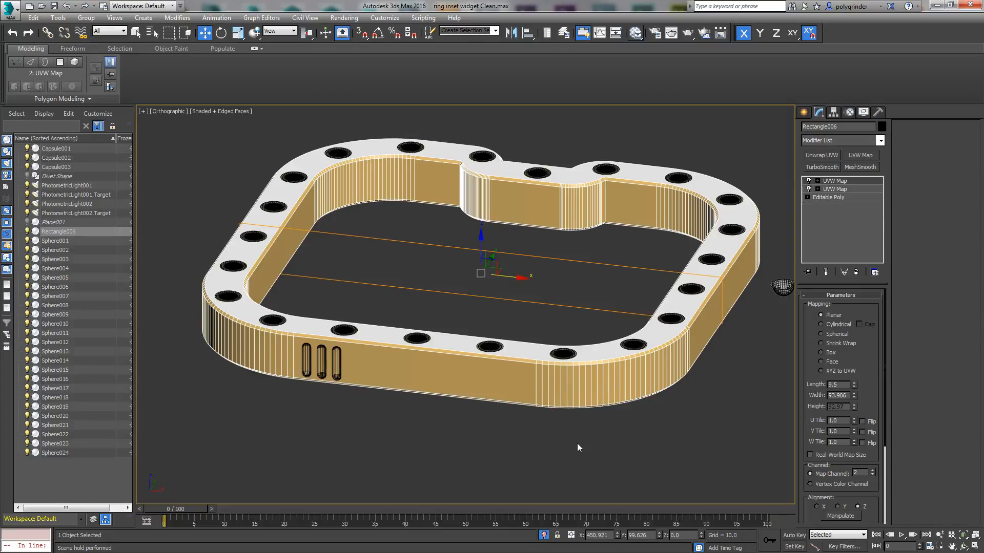
key(v)
key(f)
middle_drag(521, 408, 630, 417)
key(shift+f)
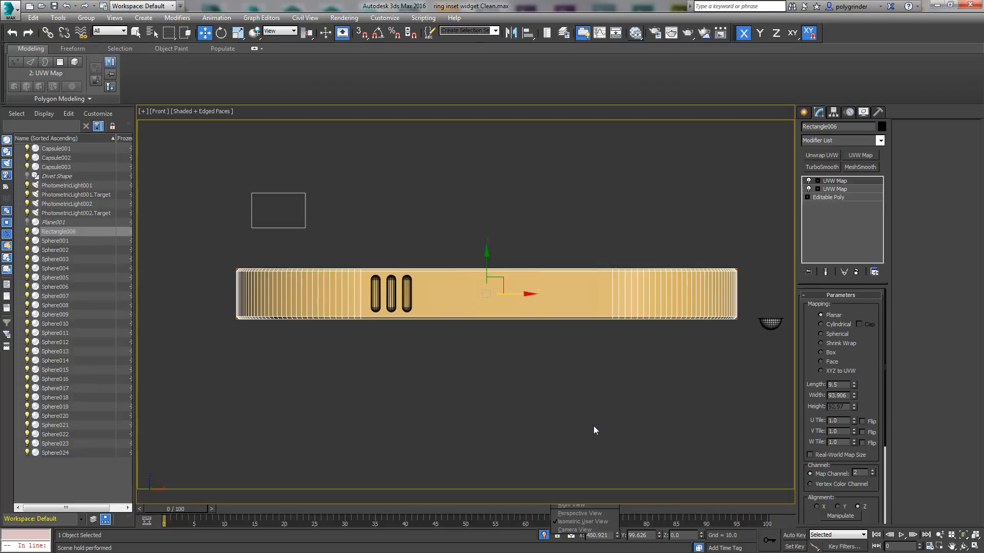
click(939, 535)
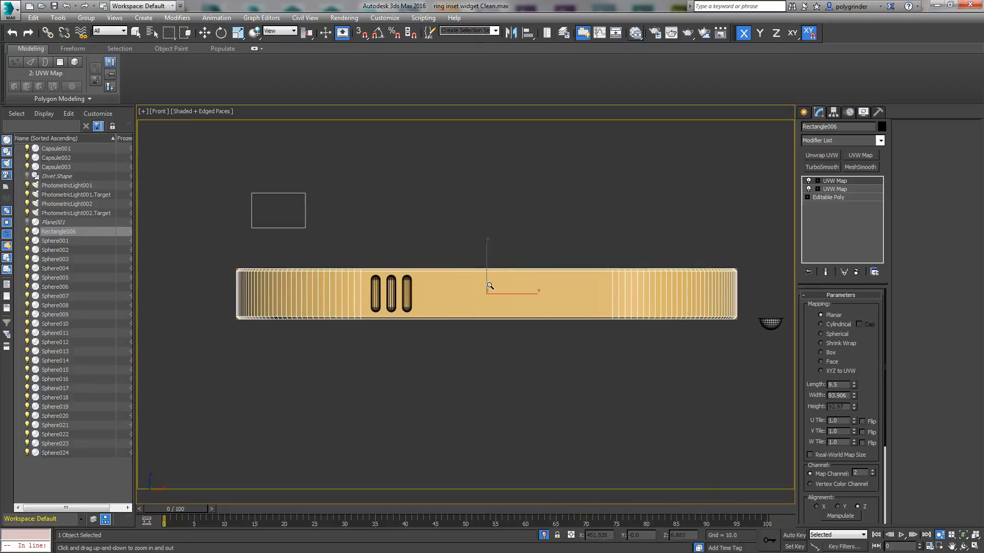
drag(495, 254, 493, 274)
middle_drag(500, 275, 488, 268)
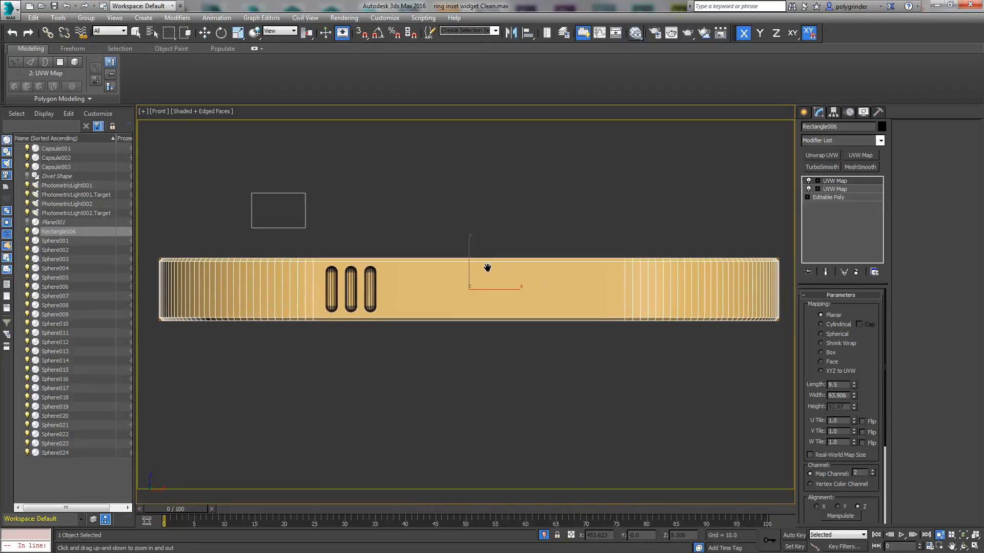
Step: Store the current scene state with Hold and return to the Move tool
click(58, 18)
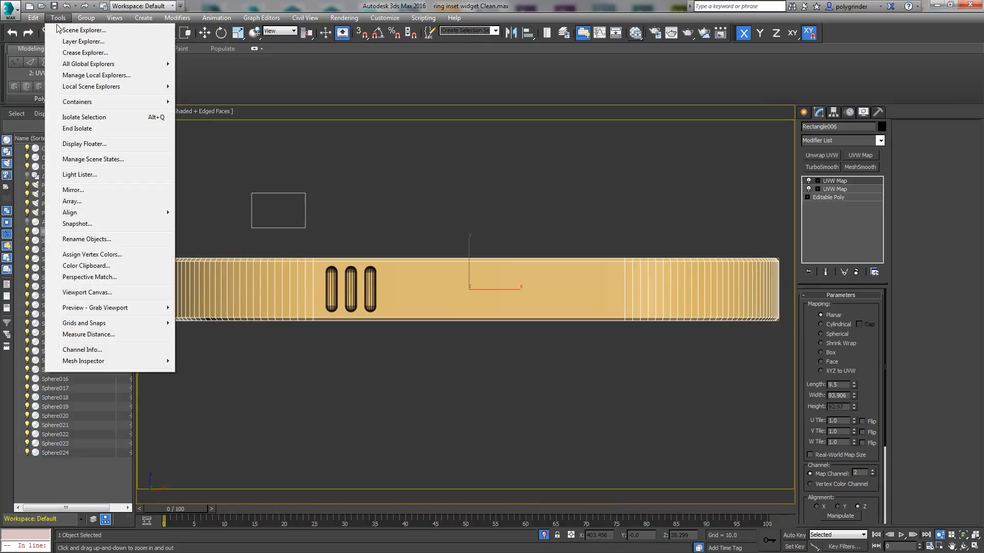
mouse_move(32, 17)
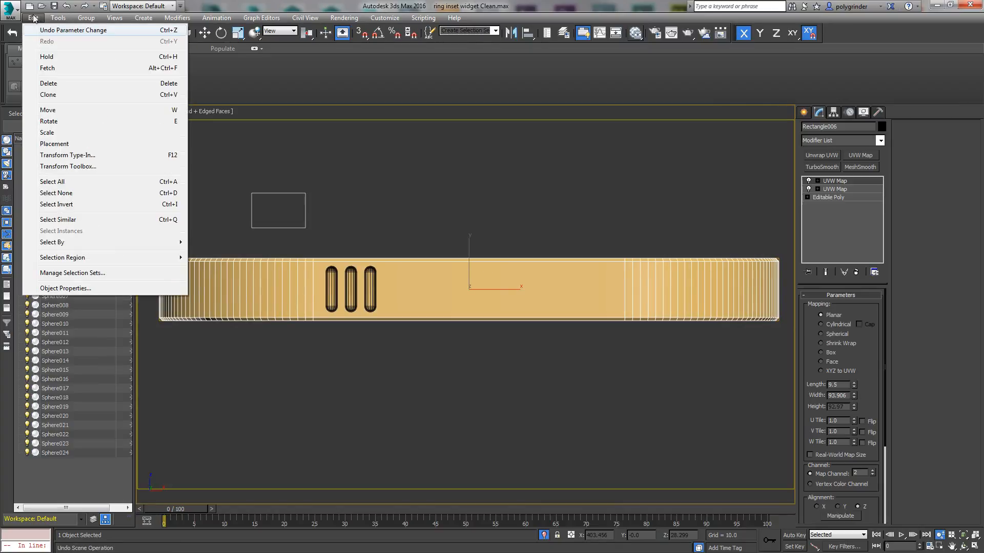
click(56, 59)
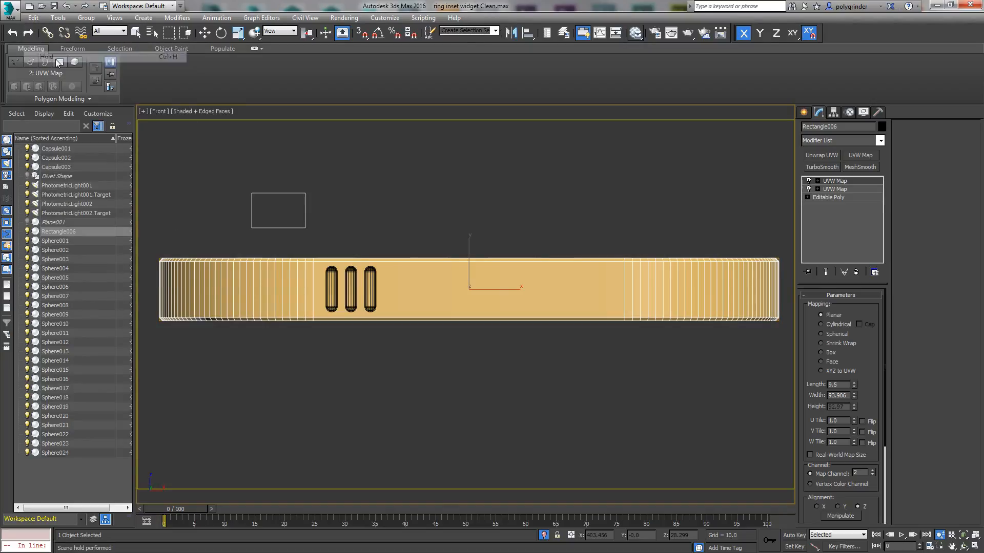
key(w)
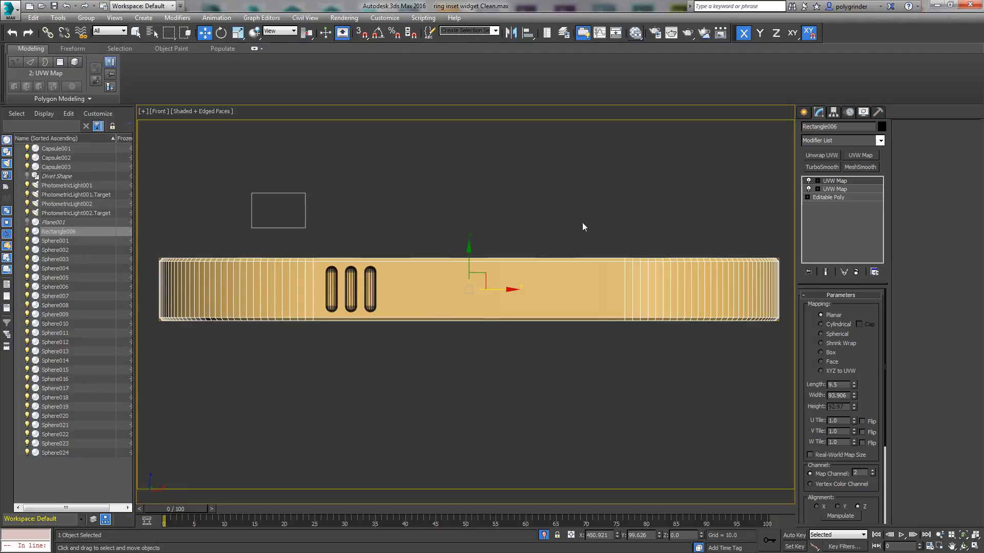
Step: Select the three capsules and assign the Blacky material to them
click(636, 33)
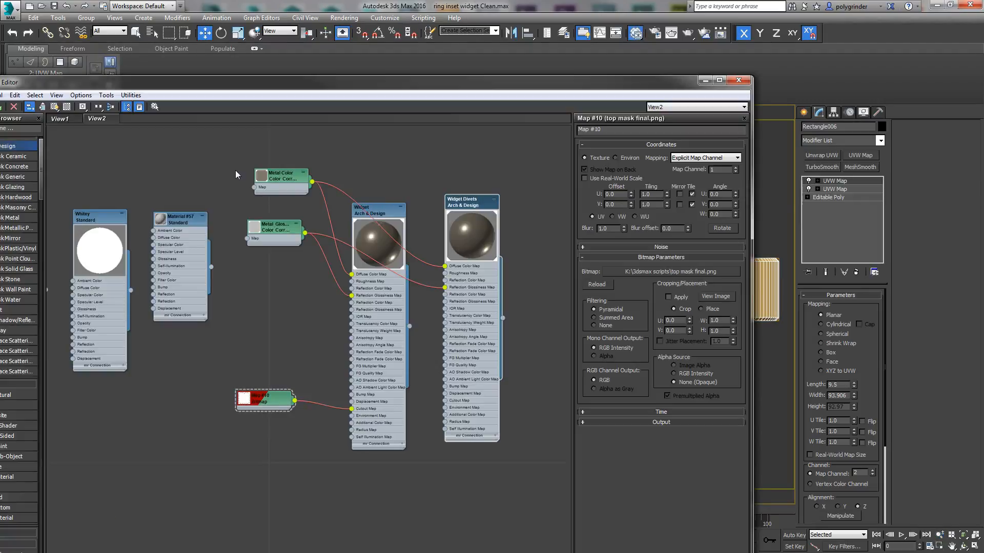
drag(226, 83, 0, 61)
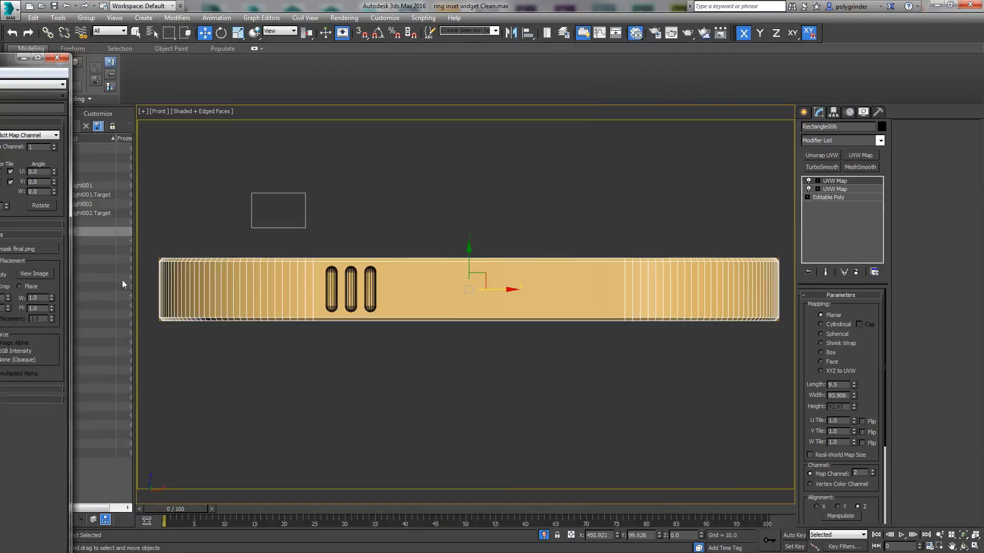
click(332, 296)
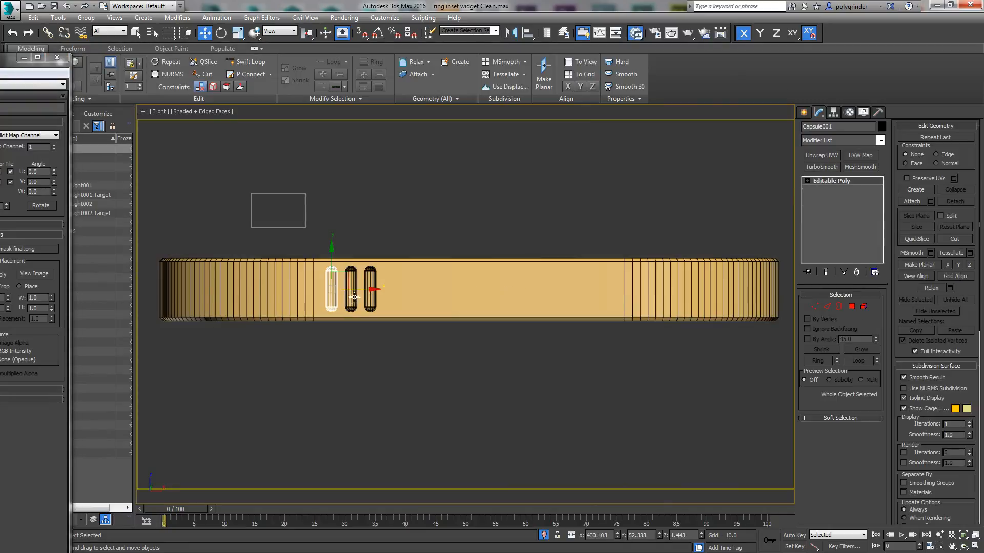
ctrl+click(352, 296)
ctrl+click(370, 292)
drag(0, 57, 496, 58)
middle_drag(150, 158, 330, 152)
click(204, 188)
right_click(204, 190)
click(220, 203)
drag(440, 60, 6, 137)
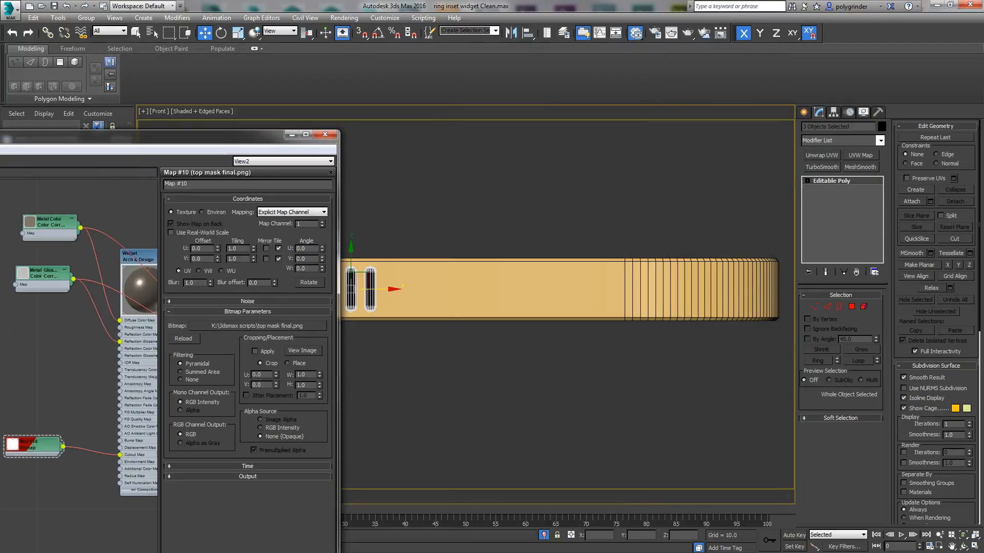
Step: Select the ring, assign the Whitey material to it, and minimize the material editor
click(438, 291)
drag(200, 136, 649, 55)
right_click(326, 200)
click(342, 213)
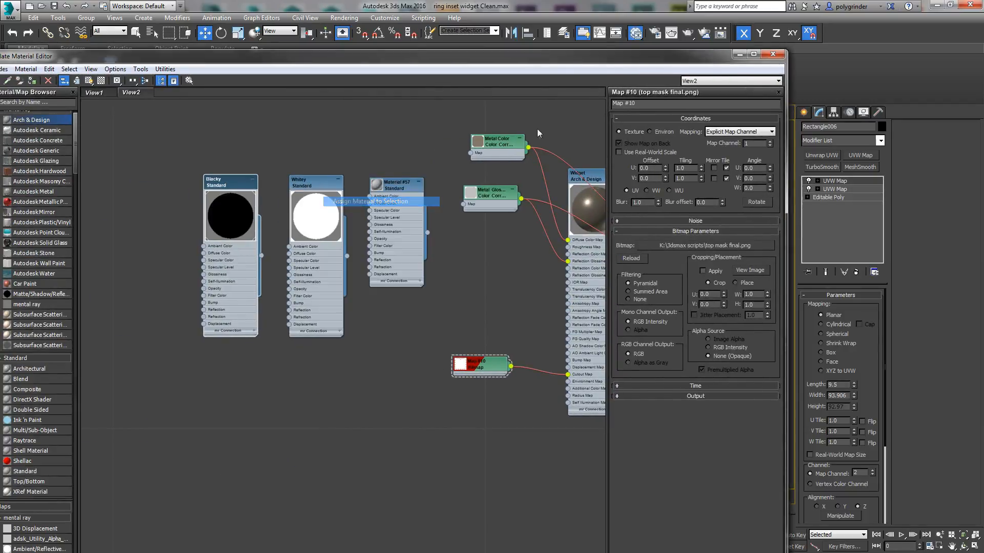
click(740, 54)
Step: Deactivate the exposure control and set the environment background color to pure black
click(344, 17)
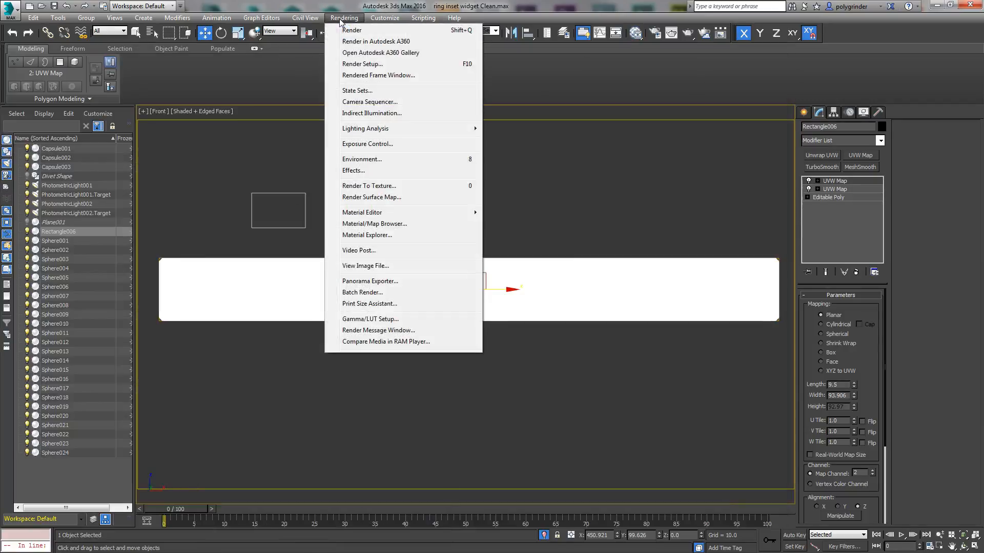
click(374, 146)
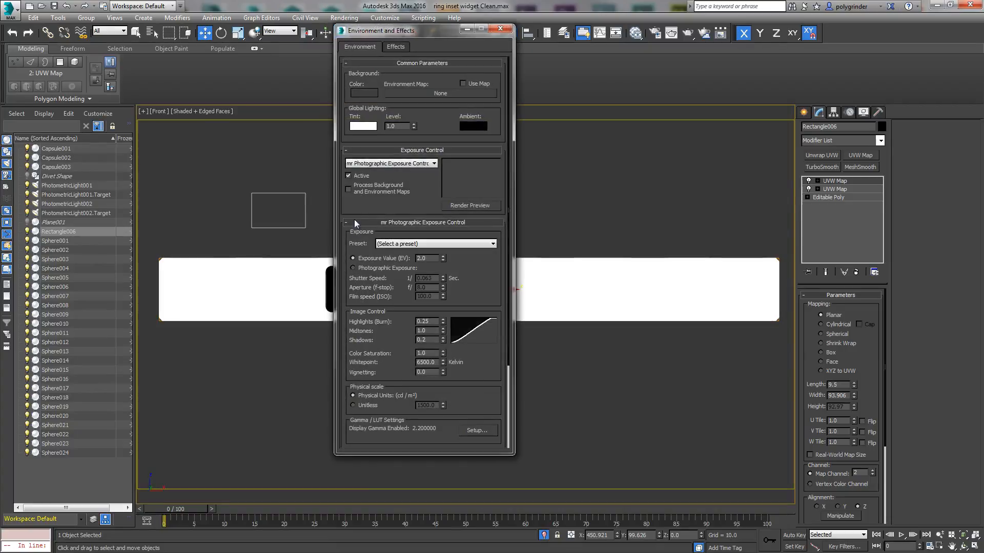
click(364, 93)
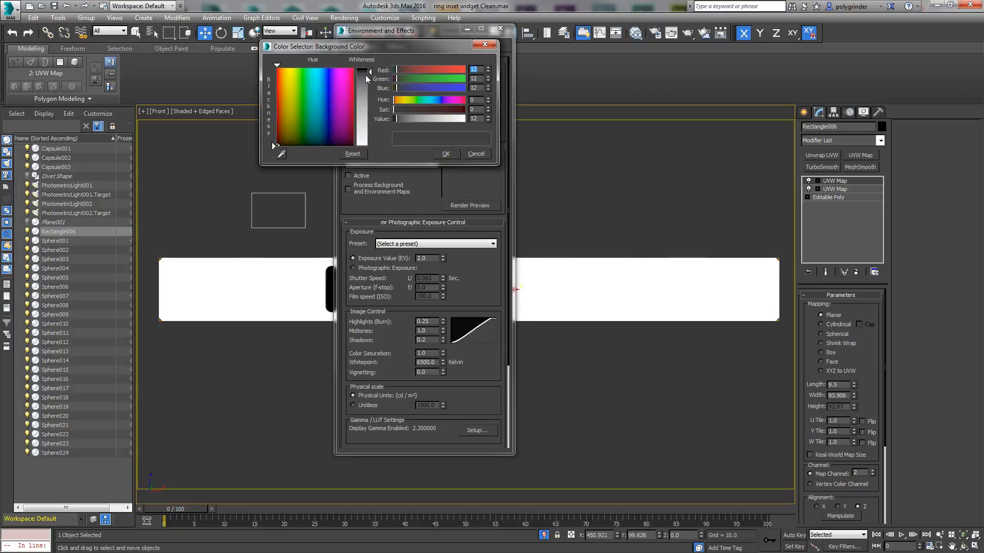
drag(370, 73, 370, 66)
click(451, 155)
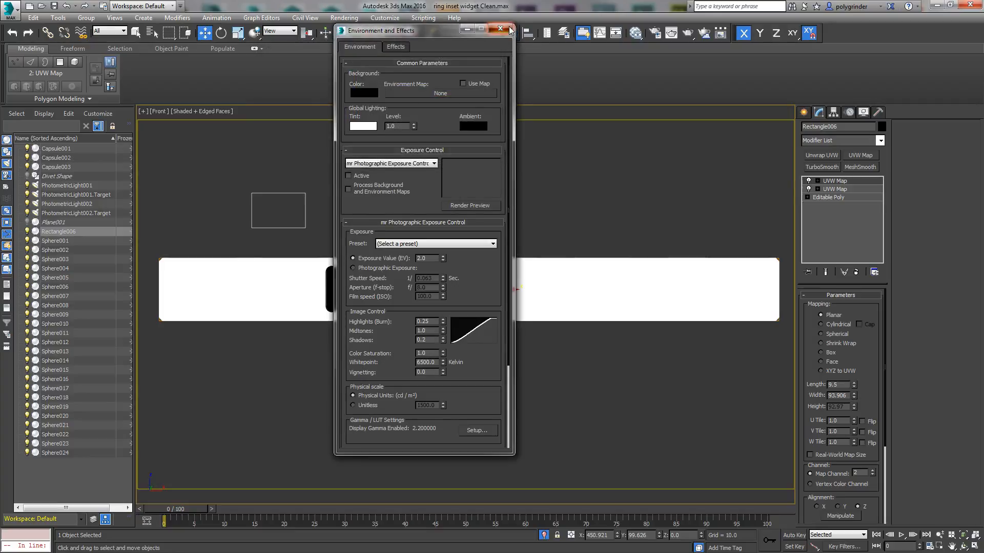
click(500, 28)
Step: Change the production renderer to the scanline renderer in the render setup
click(344, 18)
click(365, 64)
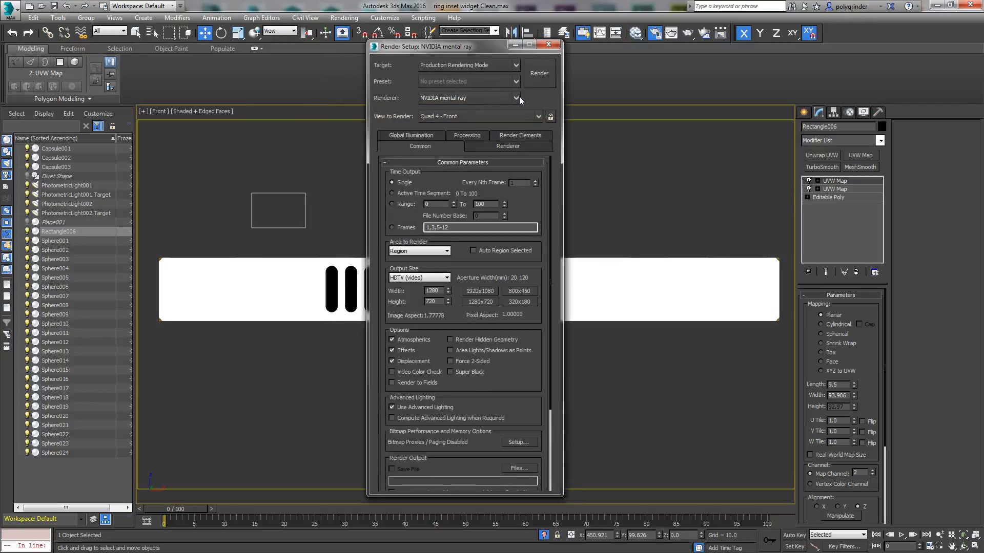
click(516, 97)
click(468, 146)
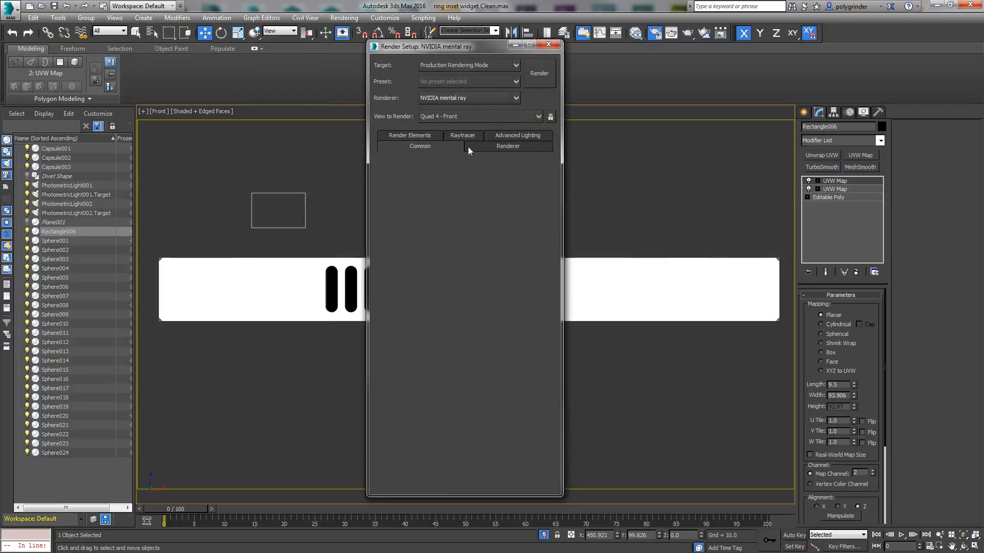
click(548, 45)
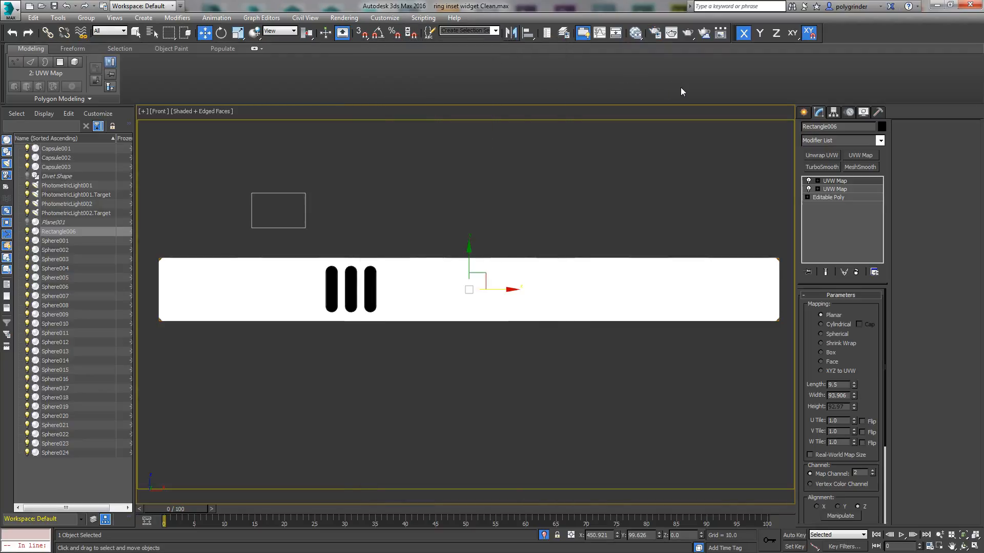
Step: Set the area to render to View and render the full front view of the ring
click(693, 38)
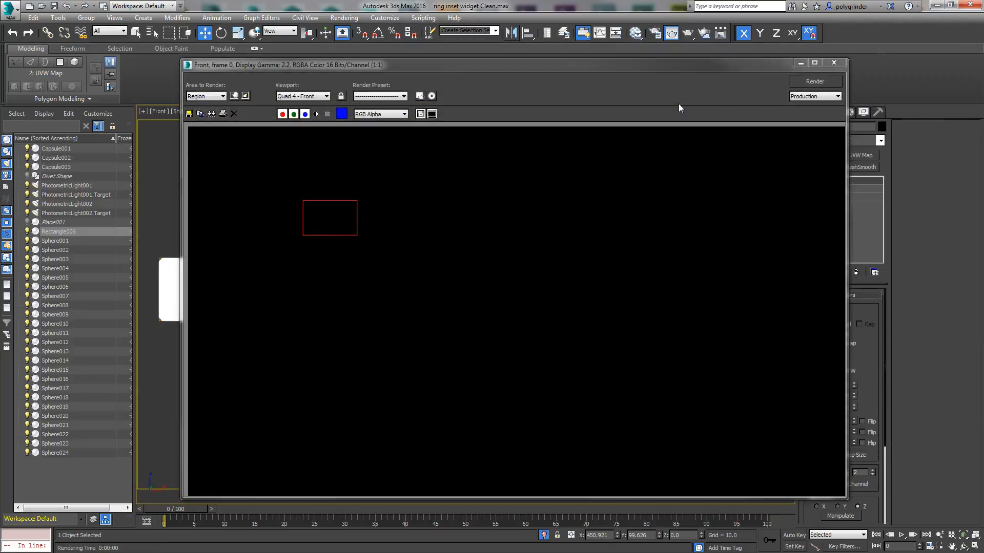
click(202, 96)
click(226, 103)
click(686, 34)
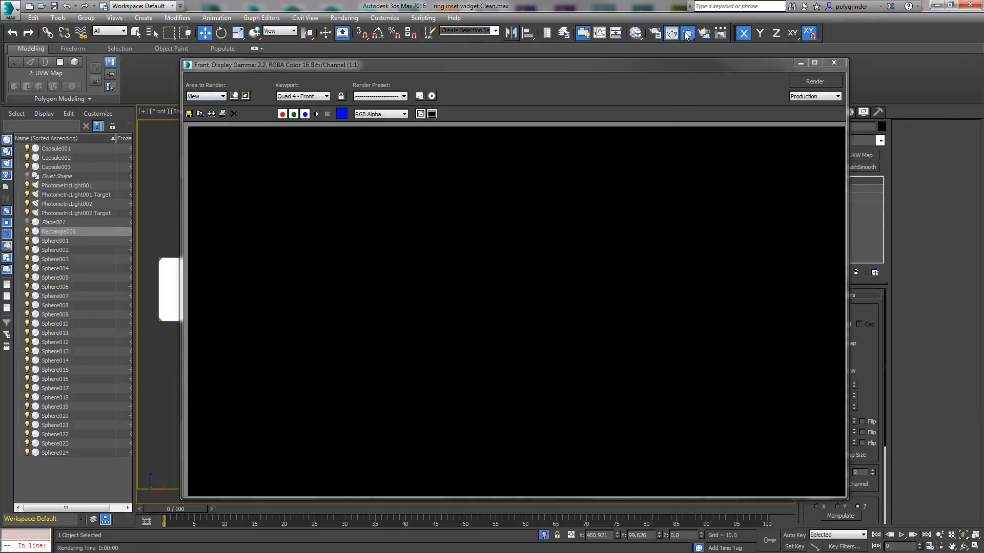
drag(409, 67, 353, 49)
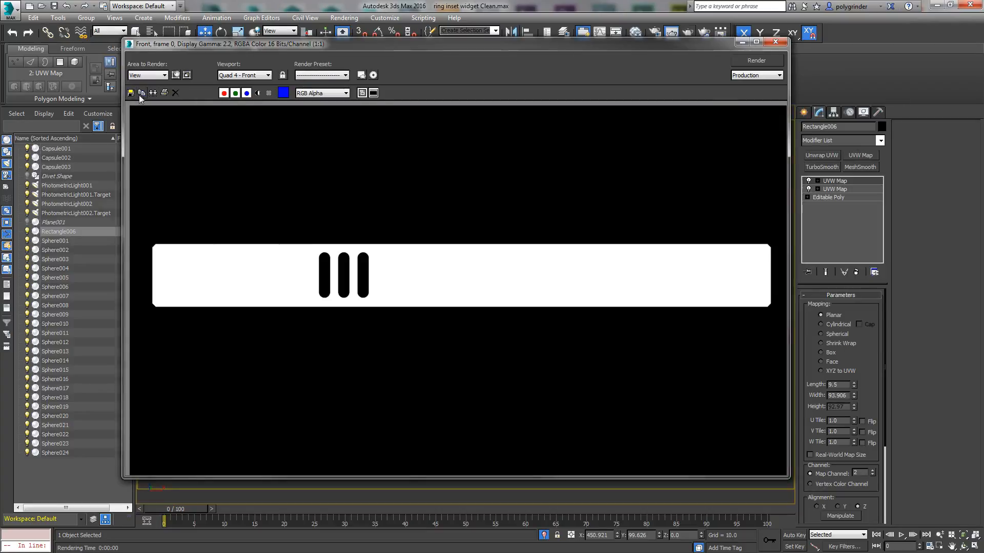
Step: Save the rendered image as a PNG named "edge mask" in the 3dsmax scripts folder, using grayscale 8 bit
click(130, 93)
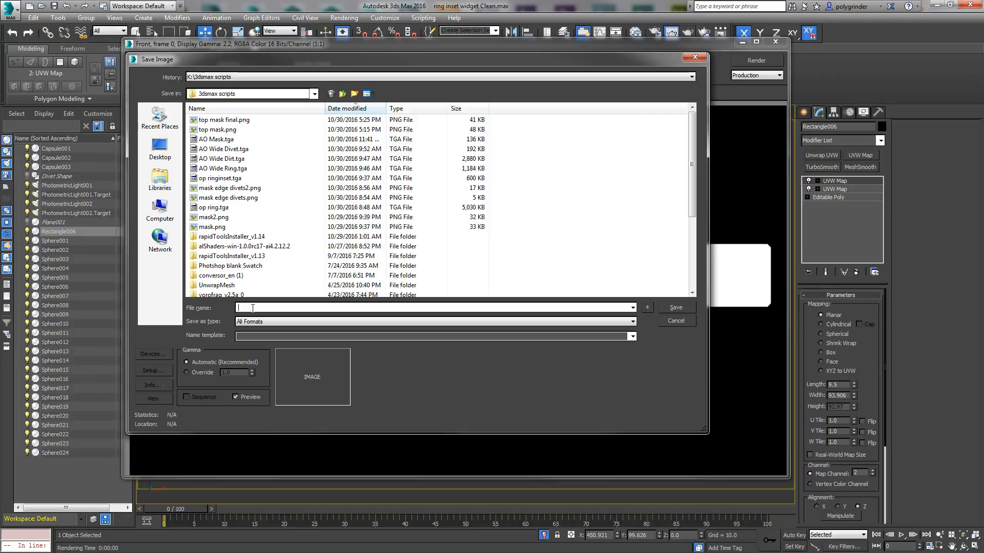
text(ed)
click(630, 323)
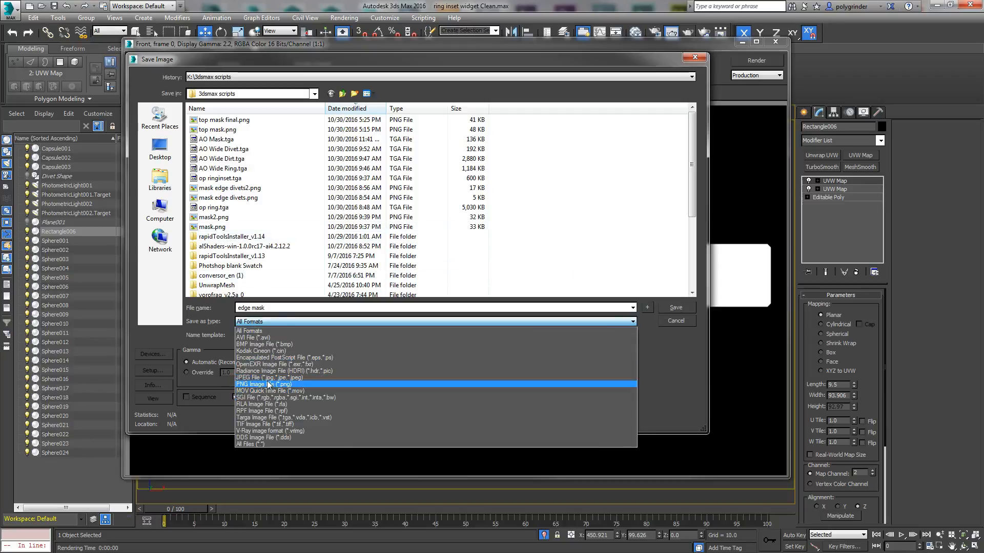
click(268, 384)
key(Return)
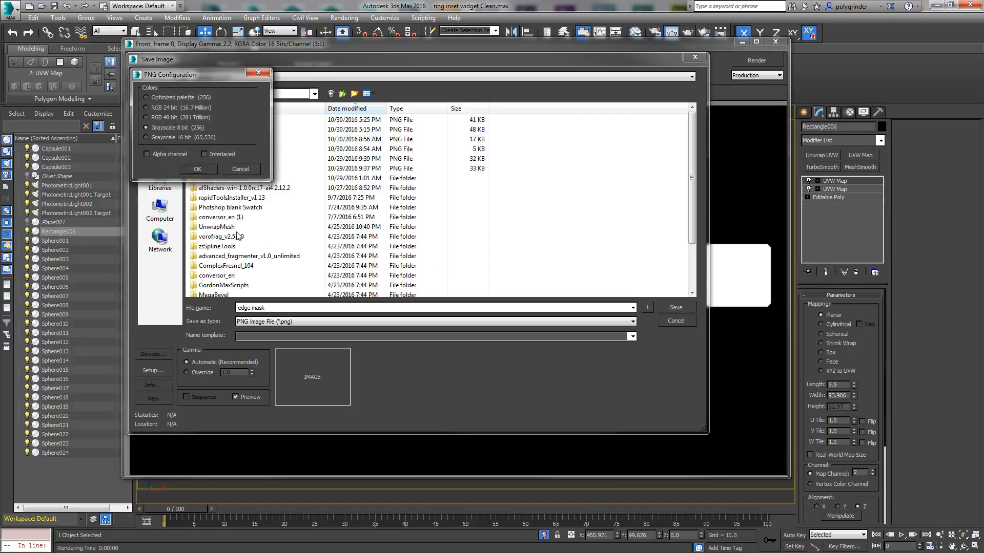
click(195, 169)
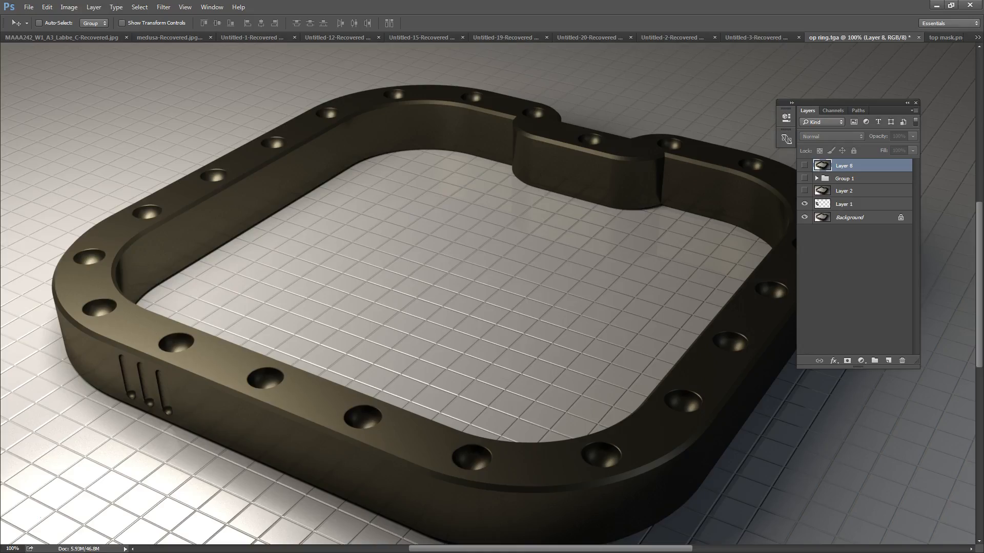
Step: Switch to Photoshop, open edge mask.png, and move the Layers panel clear of the image
click(28, 7)
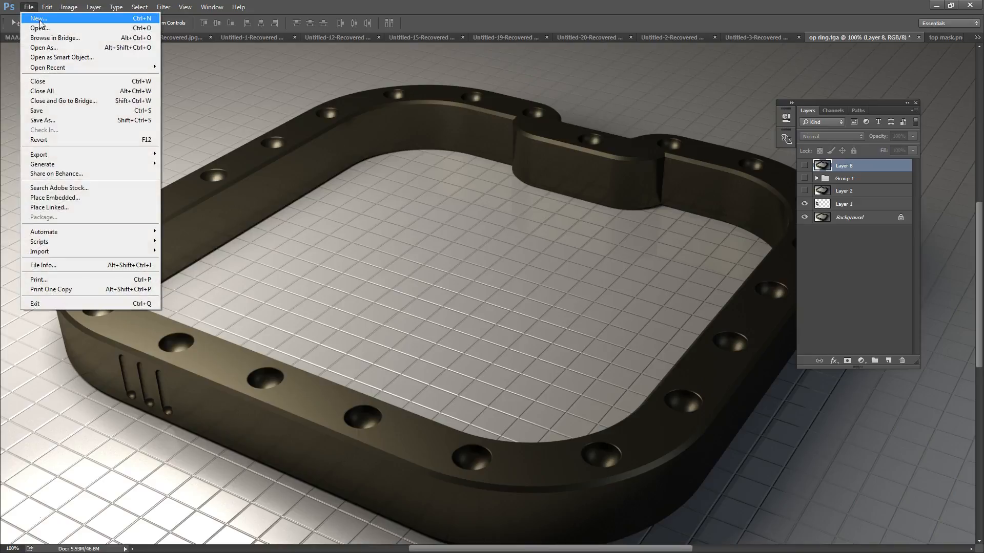
click(41, 26)
click(221, 128)
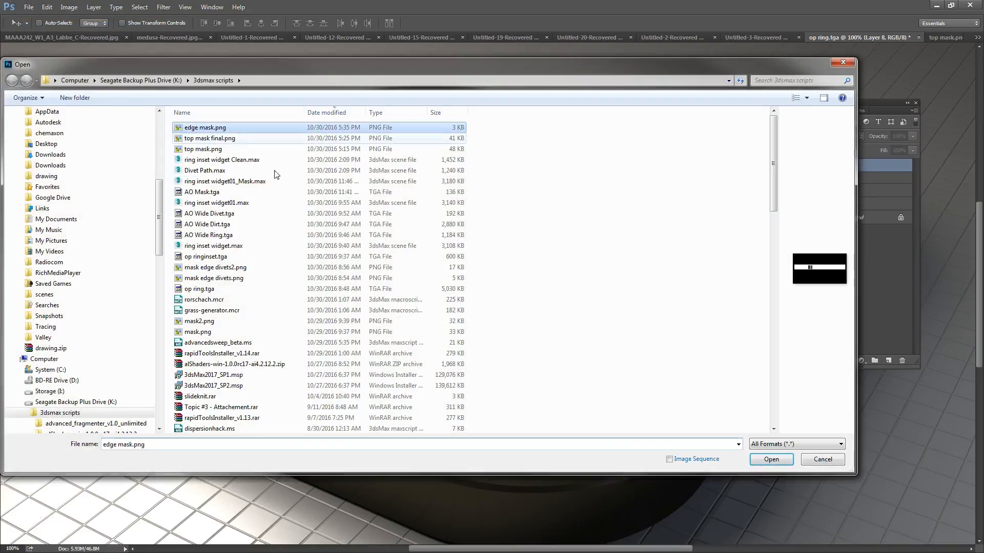
click(769, 460)
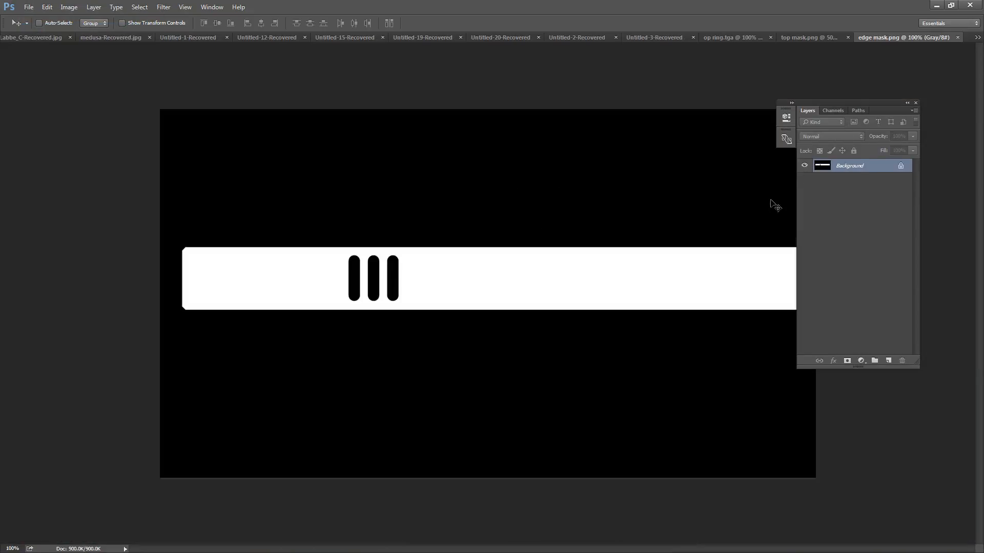
drag(848, 101, 868, 101)
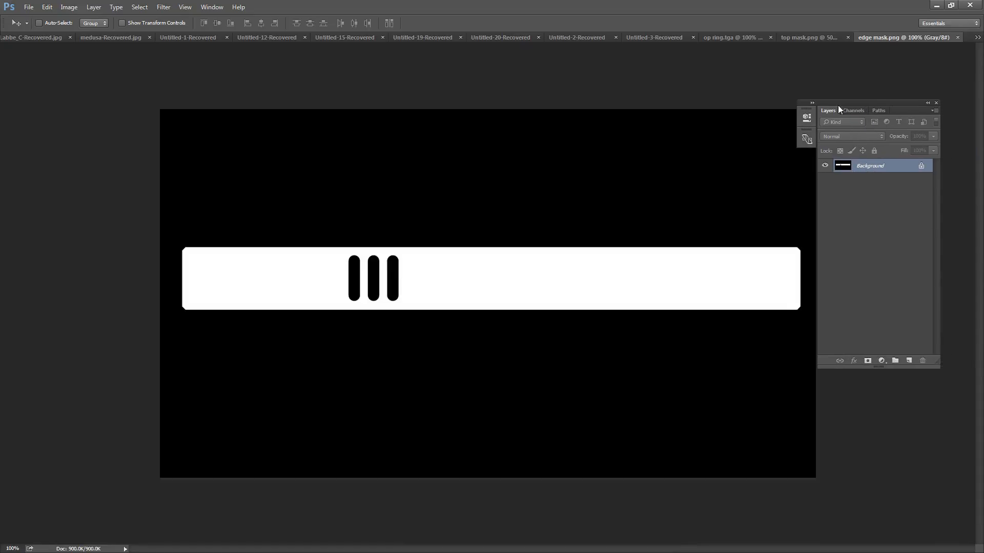
Step: Select the black background with the Magic Wand, invert the selection, and crop the image to the white strip
key(w)
click(405, 226)
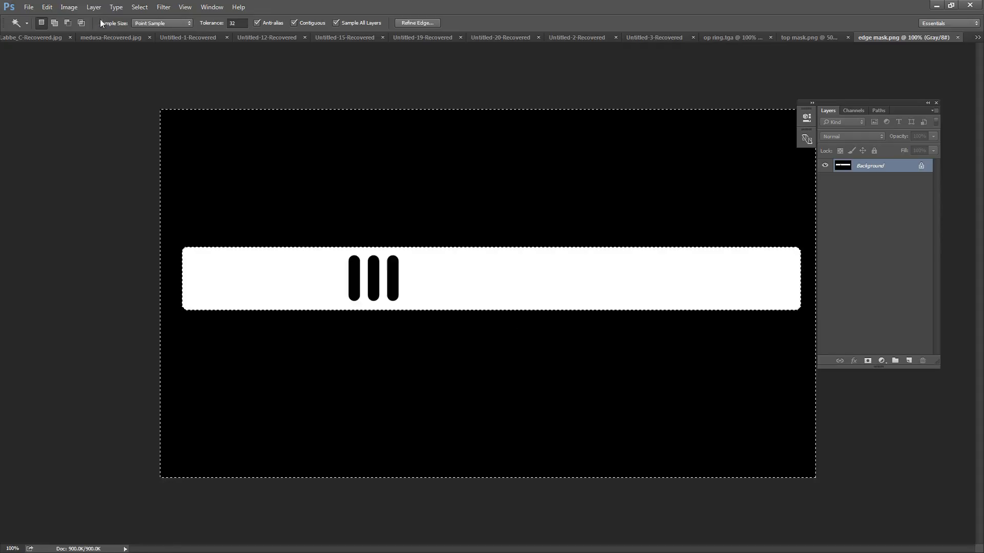
click(139, 7)
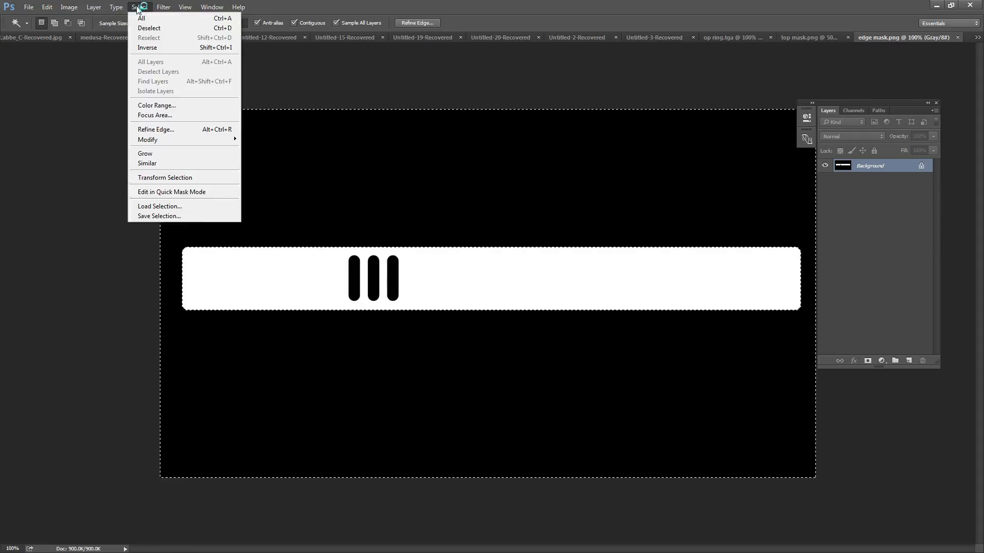
click(148, 47)
click(69, 7)
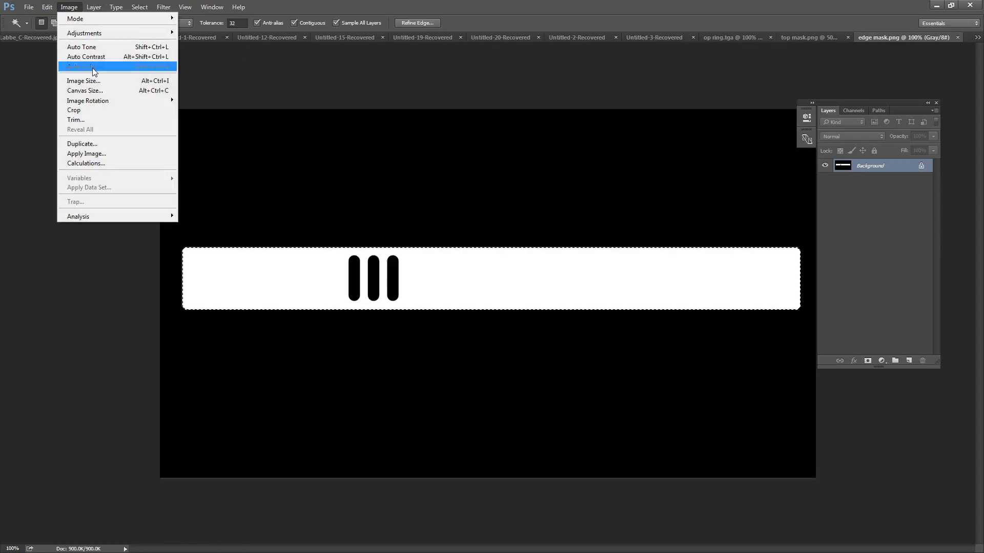
click(92, 109)
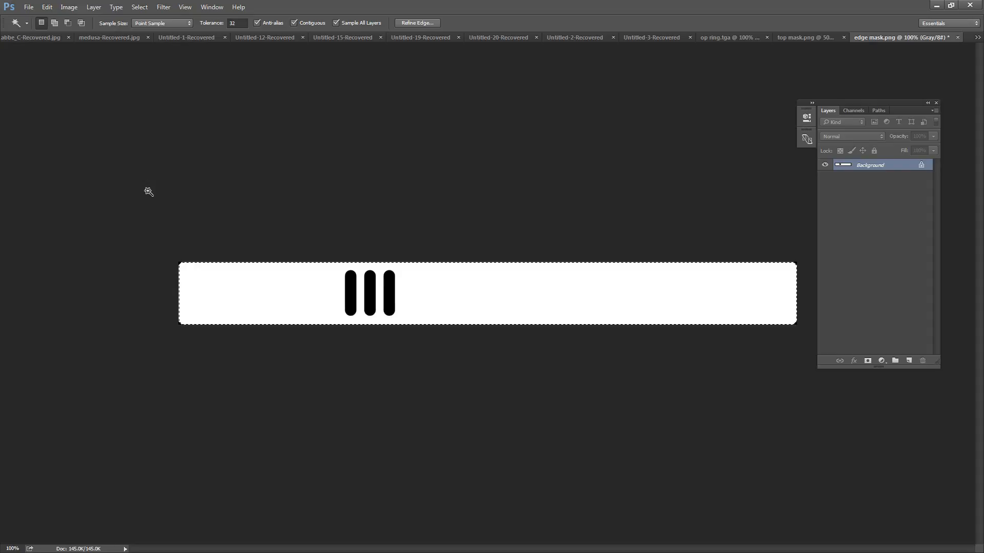
Step: Deselect the strip and fill its black corners at both ends with white
key(ctrl+d)
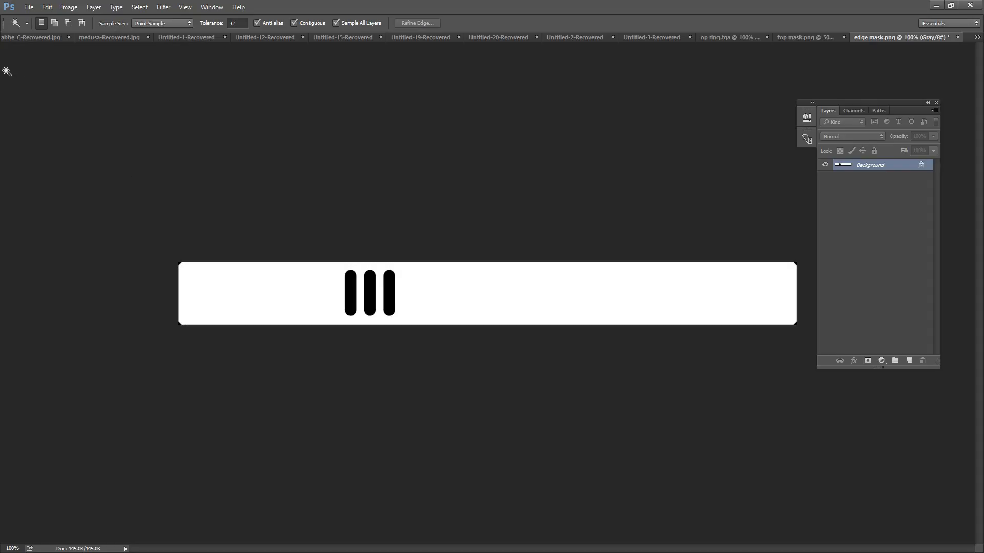
key(m)
drag(138, 237, 211, 380)
key(ctrl+BackSpace)
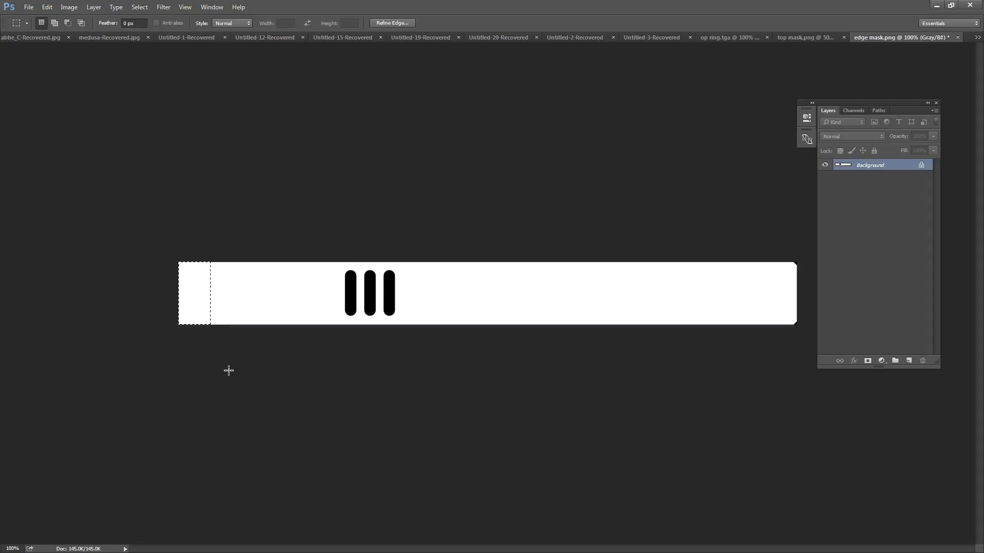
drag(760, 256, 803, 401)
key(ctrl+BackSpace)
key(ctrl+d)
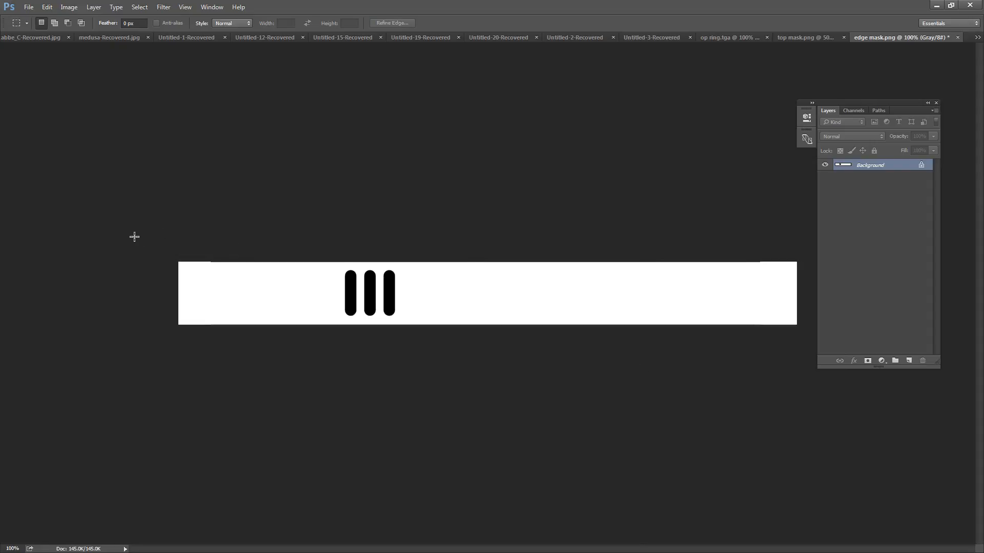
Step: Fill the dark lines along the strip's upper and lower edges with white
drag(105, 245, 810, 263)
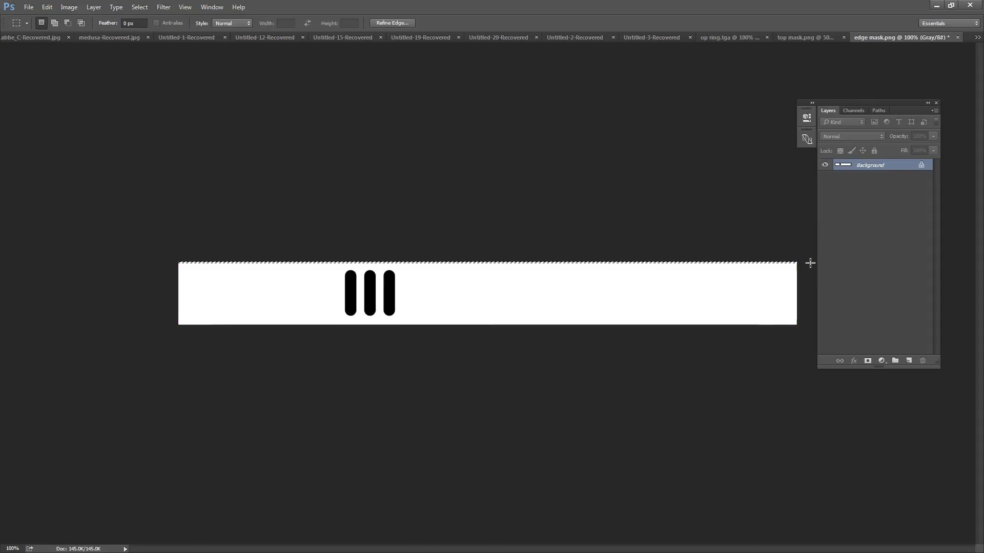
click(286, 281)
drag(156, 318, 952, 385)
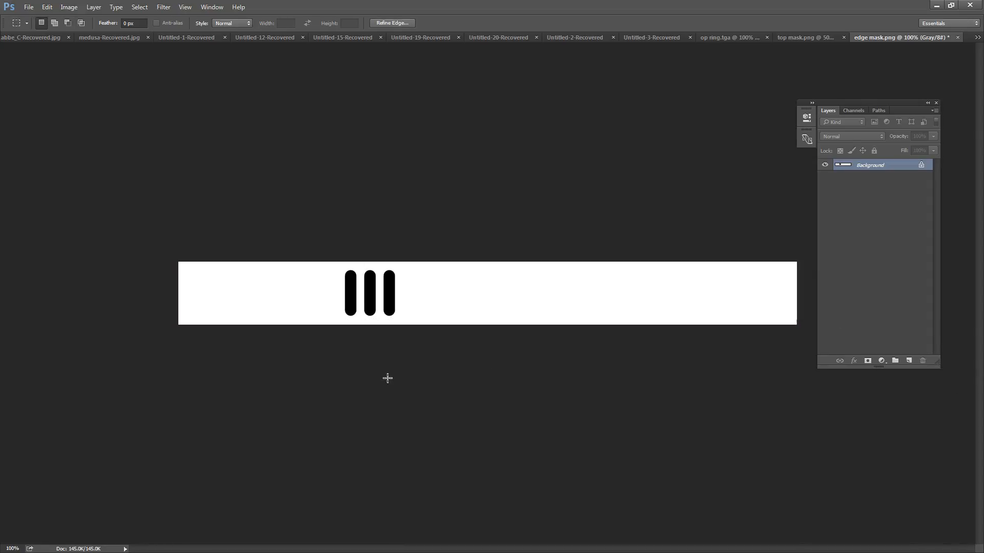
drag(388, 379, 391, 380)
click(484, 209)
key(v)
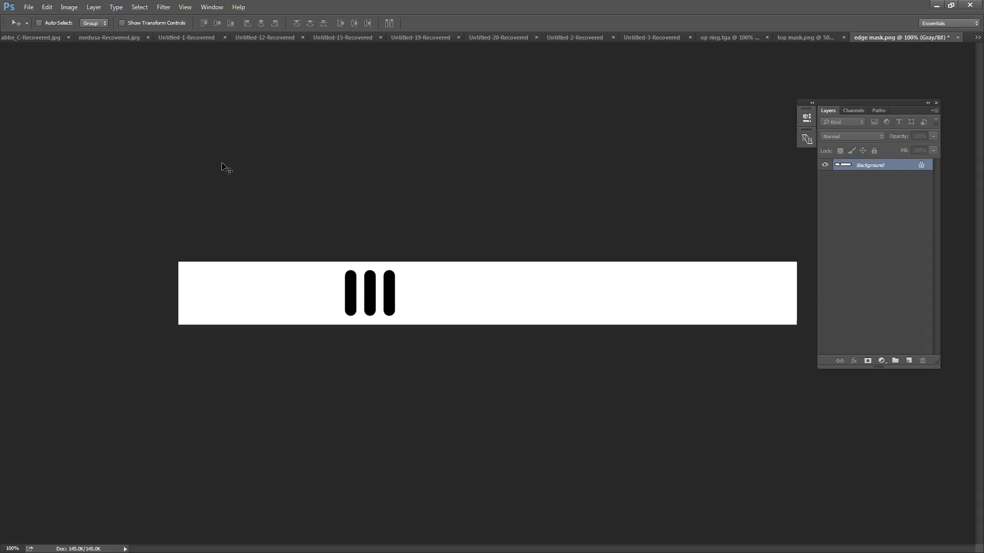
Step: Save the cleaned mask as a PNG named "edge mask final" in the 3dsmax scripts folder
click(28, 8)
click(54, 118)
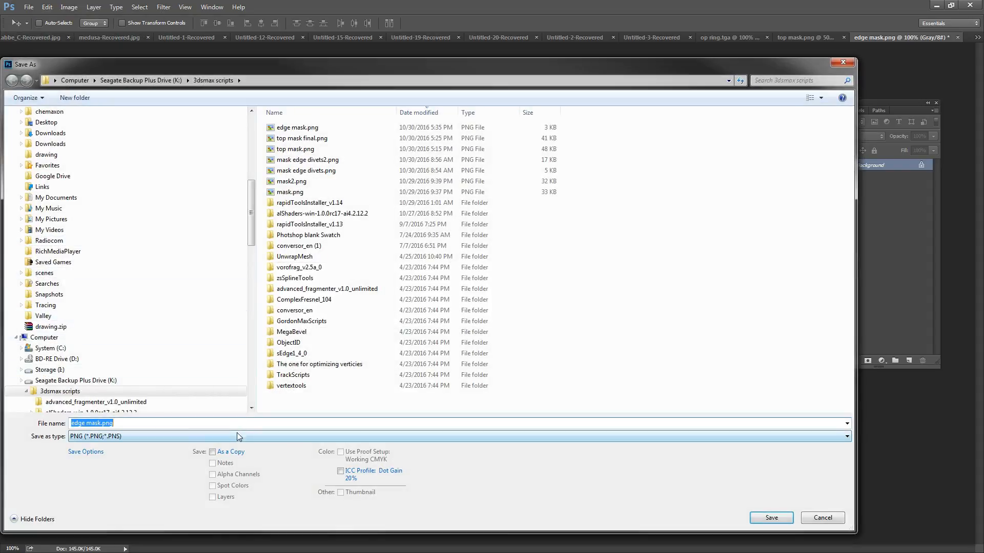
click(297, 128)
click(106, 424)
click(101, 424)
text(final)
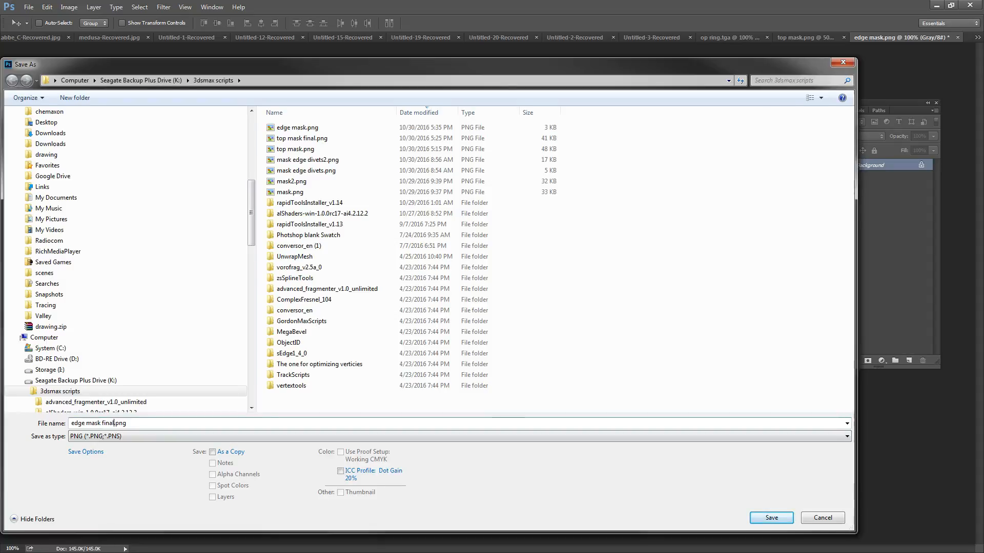
key(Return)
key(Return)
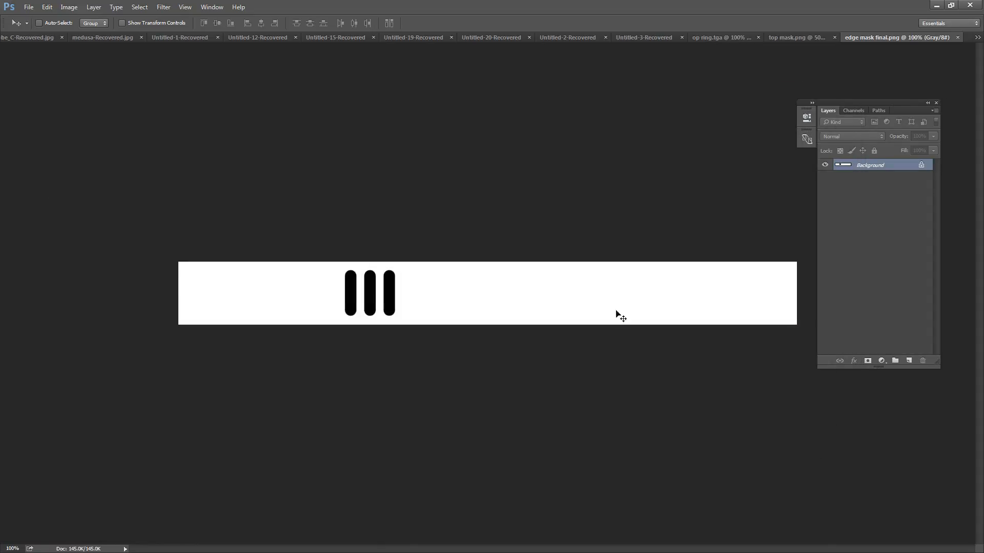
Step: Switch back to 3ds Max, close the rendered frame, and fetch the held scene
key(alt+Tab)
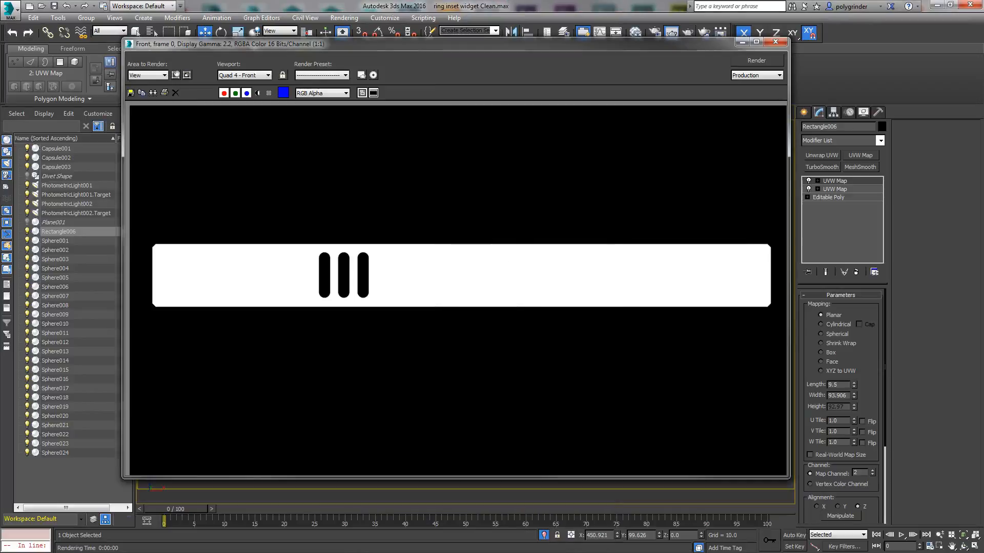
click(775, 42)
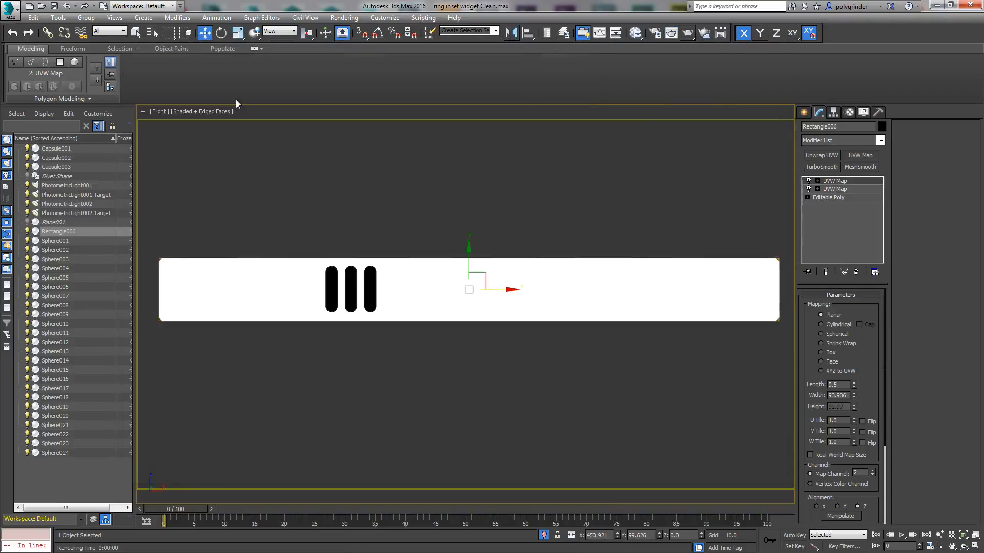
click(33, 17)
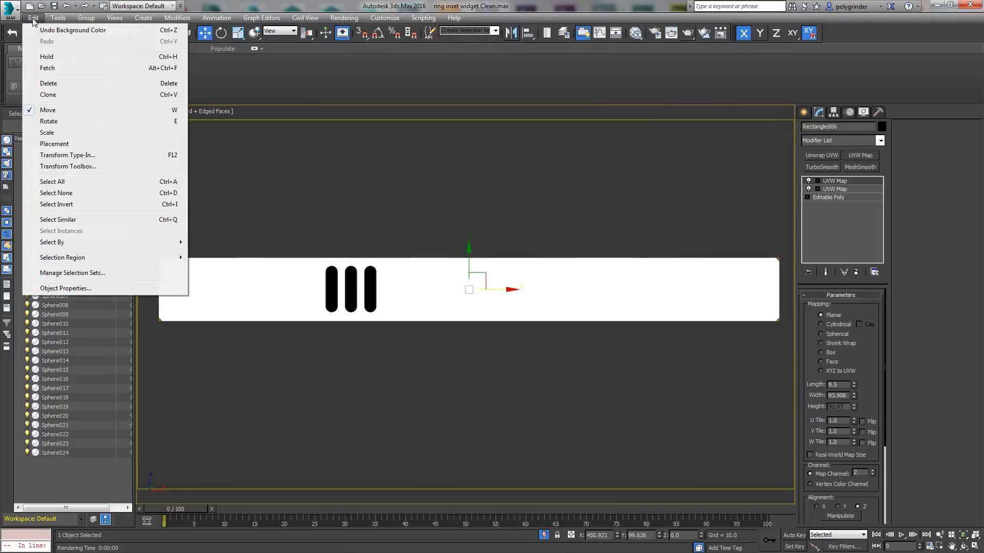
click(48, 68)
click(479, 319)
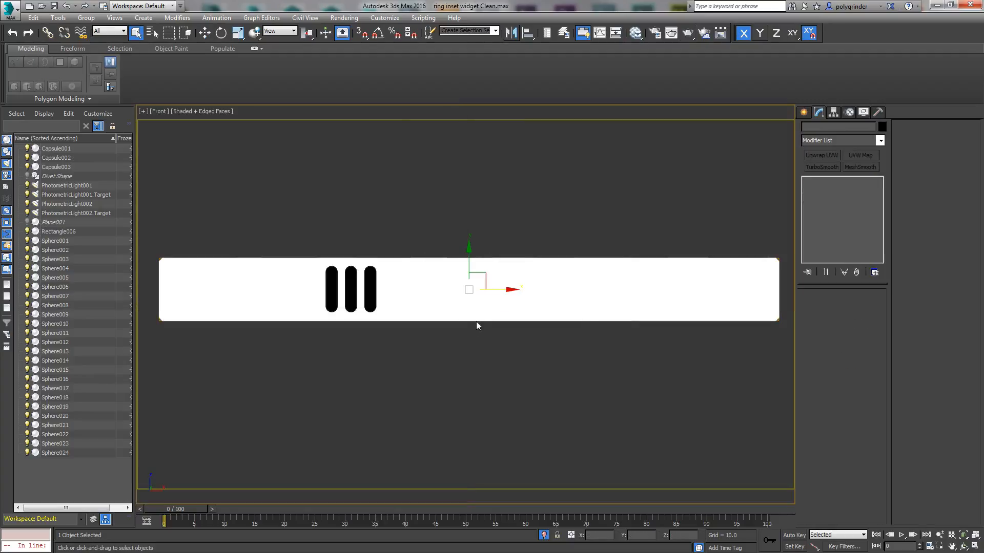
click(543, 325)
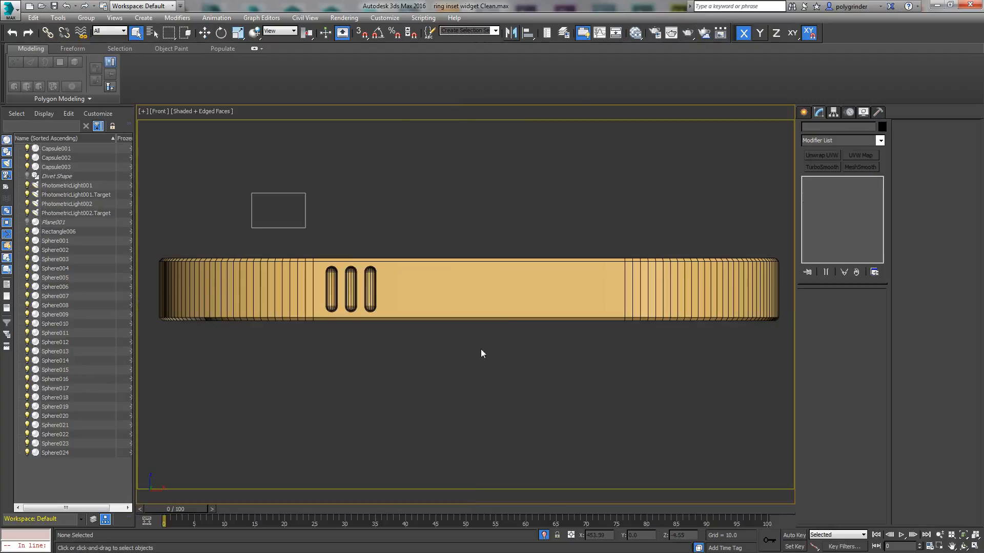
Step: Select the ring and open the Slate Material Editor
alt+middle_drag(495, 355, 446, 434)
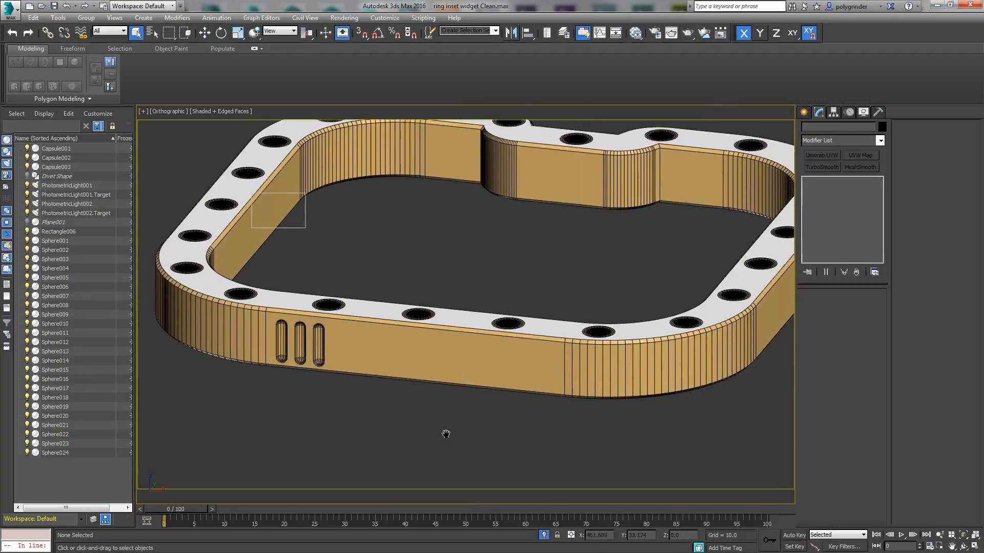
scroll(451, 417, down, 3)
click(465, 379)
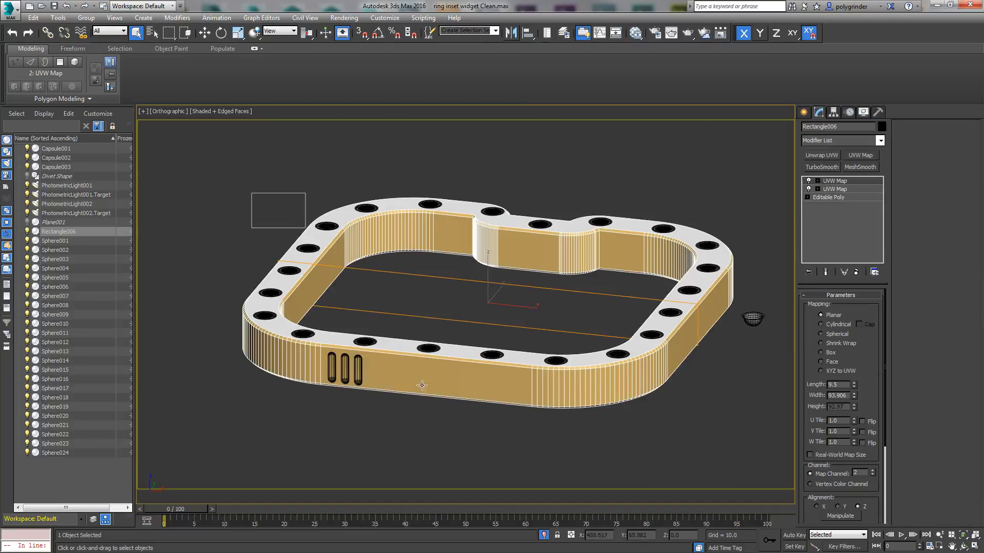
click(635, 33)
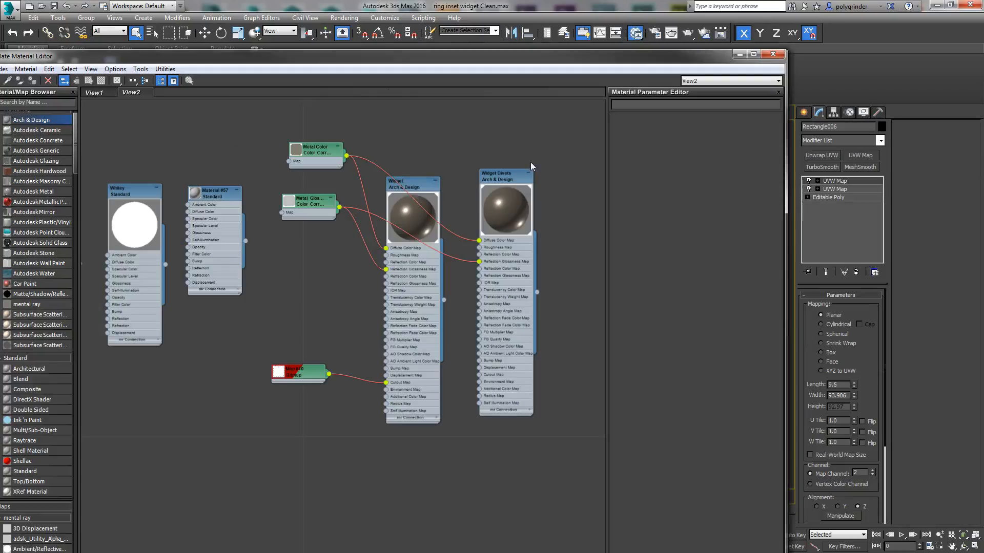
Step: Duplicate the Widget material node and move the two Metal Color Correction nodes clear of the material nodes
drag(510, 175, 559, 139)
drag(335, 170, 270, 170)
mouse_move(414, 179)
mouse_down()
mouse_move(442, 175)
mouse_move(428, 175)
mouse_up()
drag(382, 107, 293, 115)
mouse_move(422, 185)
mouse_down()
mouse_move(391, 194)
mouse_move(464, 256)
mouse_up()
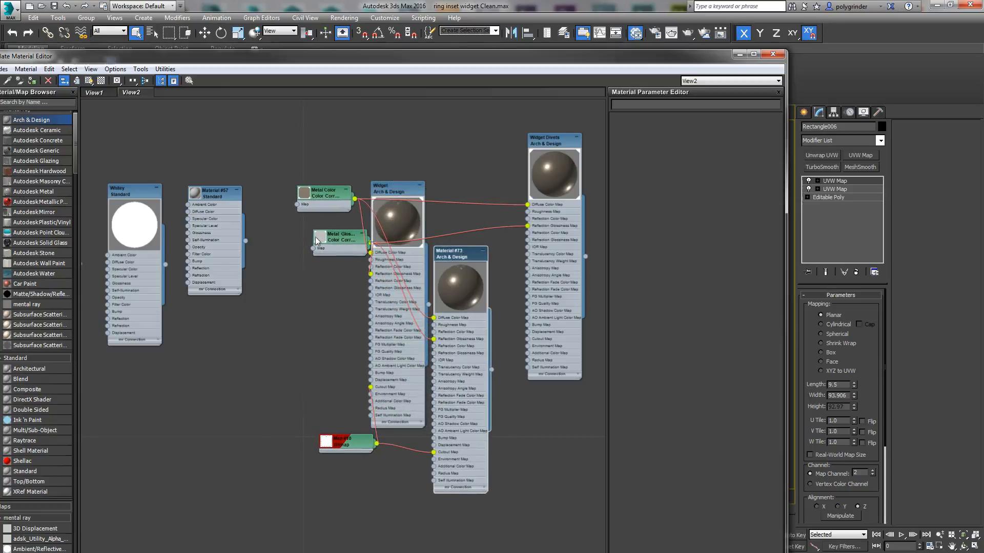
drag(339, 237, 318, 227)
drag(331, 190, 288, 143)
drag(318, 231, 288, 195)
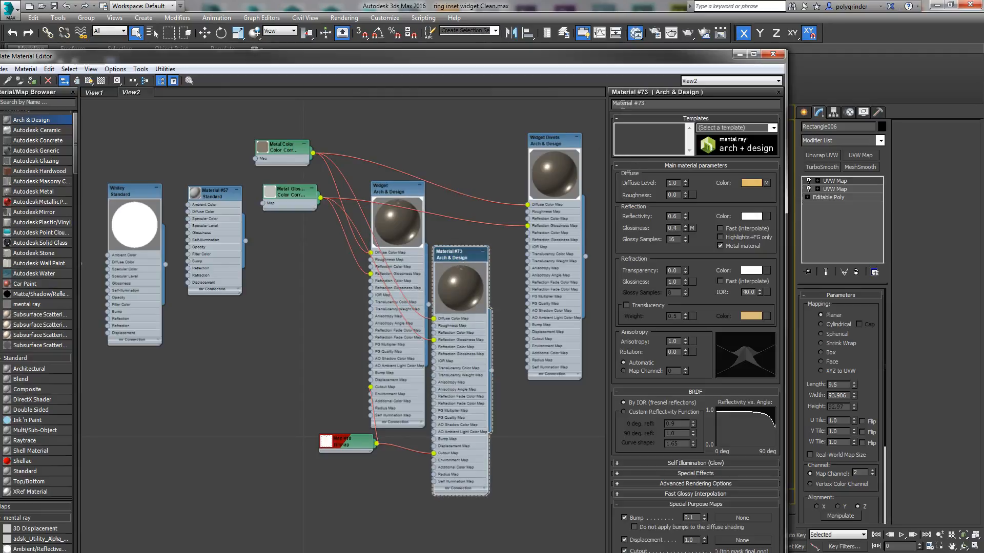
Step: Rename the duplicated Widget material as "Widget Edge Divets"
drag(657, 104, 573, 109)
text(W)
text(idget Edge Divets)
key(Return)
Step: Duplicate the bitmap node that holds top mask final.png and rename the original "Top Mask"
drag(337, 450, 285, 460)
double_click(282, 373)
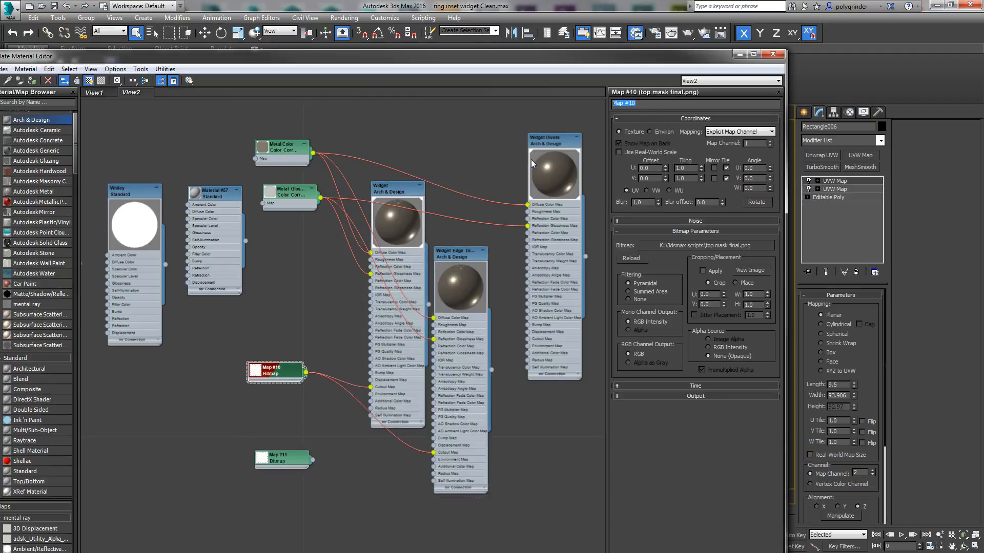
text(Top Mask)
key(Return)
Step: Load edge mask final.png into the duplicated bitmap node
double_click(285, 463)
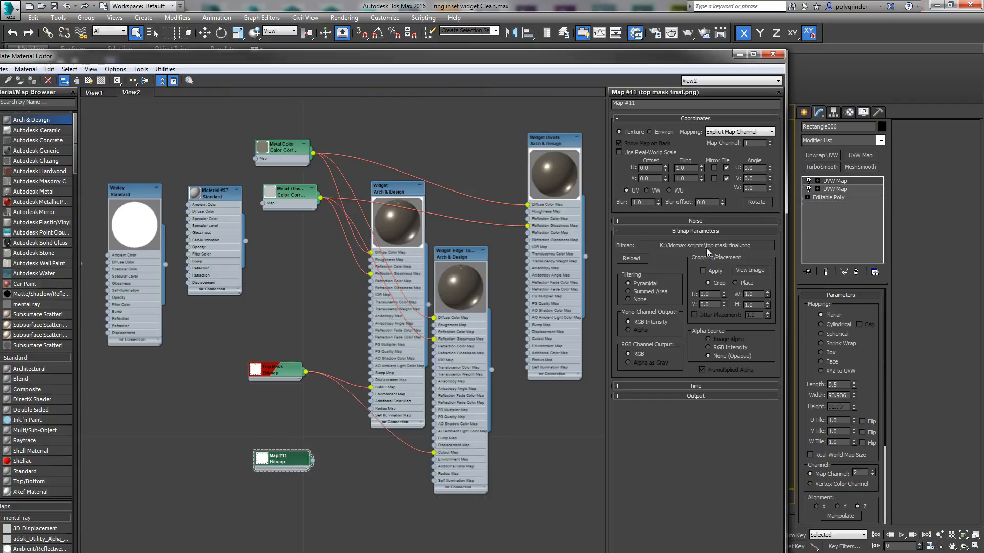
click(706, 246)
key(Up)
key(Up)
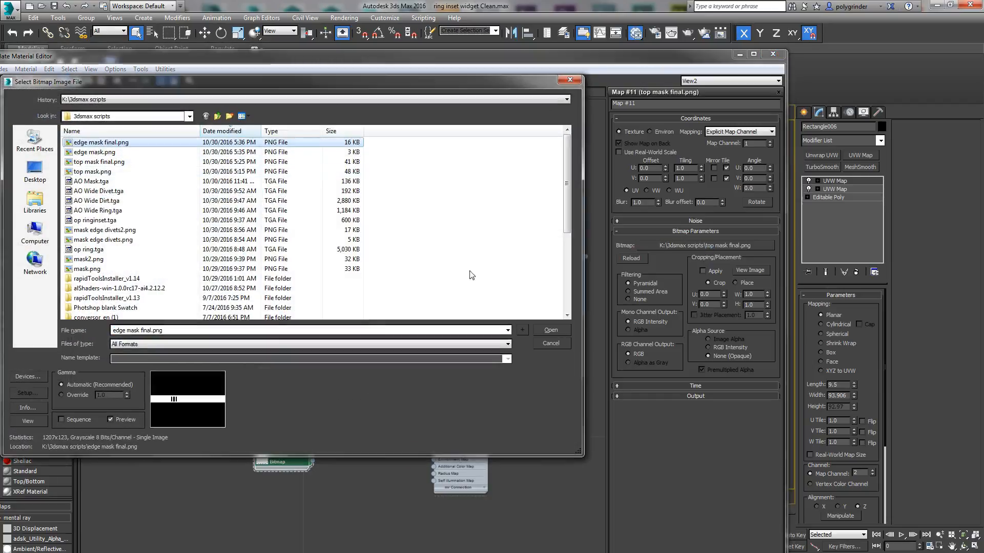
click(544, 330)
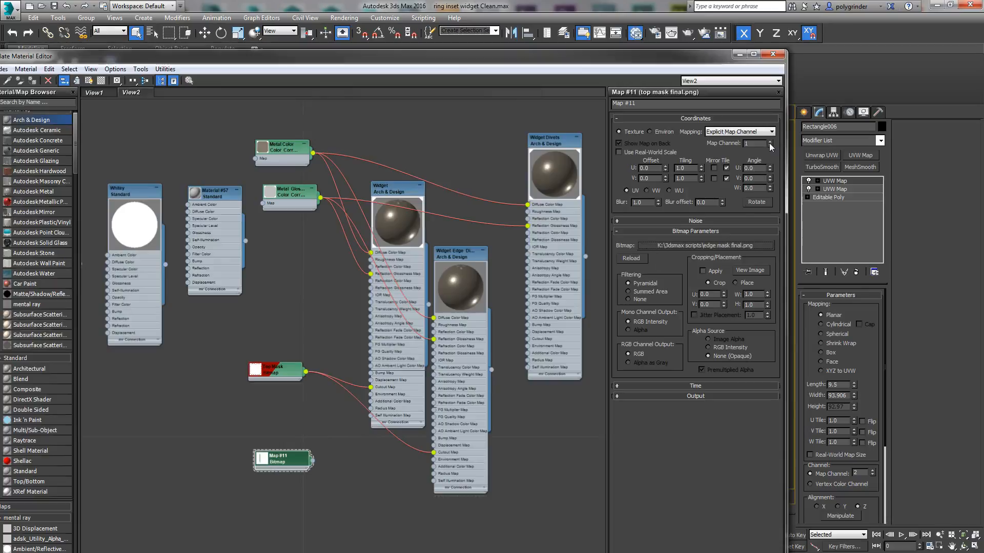
Step: Name the duplicated bitmap "Edge Mask" with map channel 2 and connect it to the Cutout Map of Widget Edge Divets
click(650, 102)
text(Edge Mask)
key(Return)
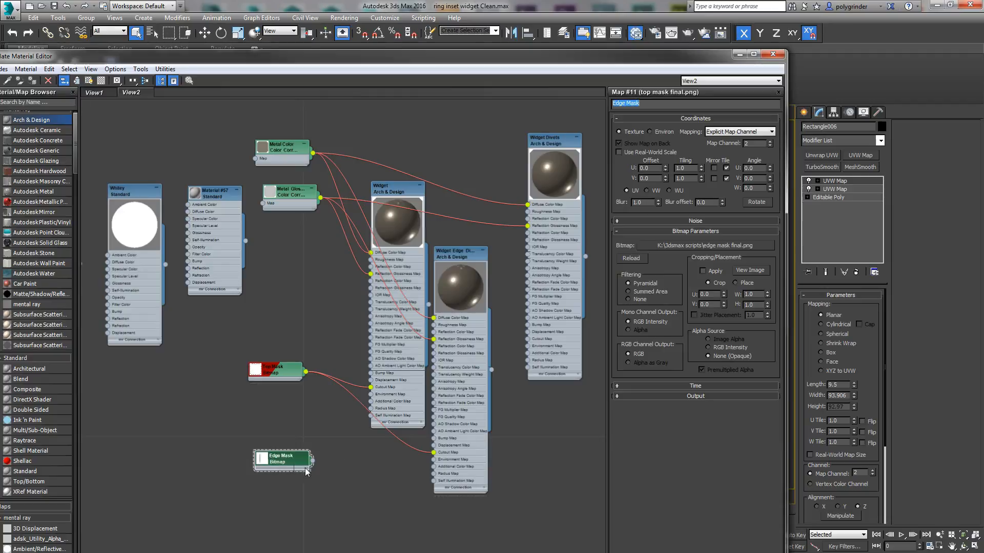
drag(312, 465, 433, 453)
click(460, 256)
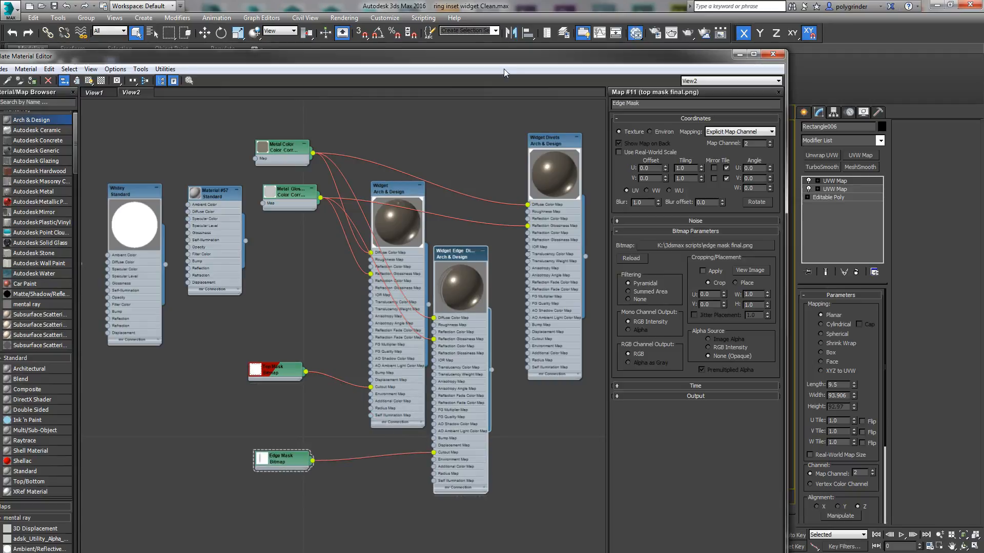
Step: Select the ring's flat outer side polygon behind the three capsules and assign the Widget Edge Divets material to it
drag(512, 56, 0, 61)
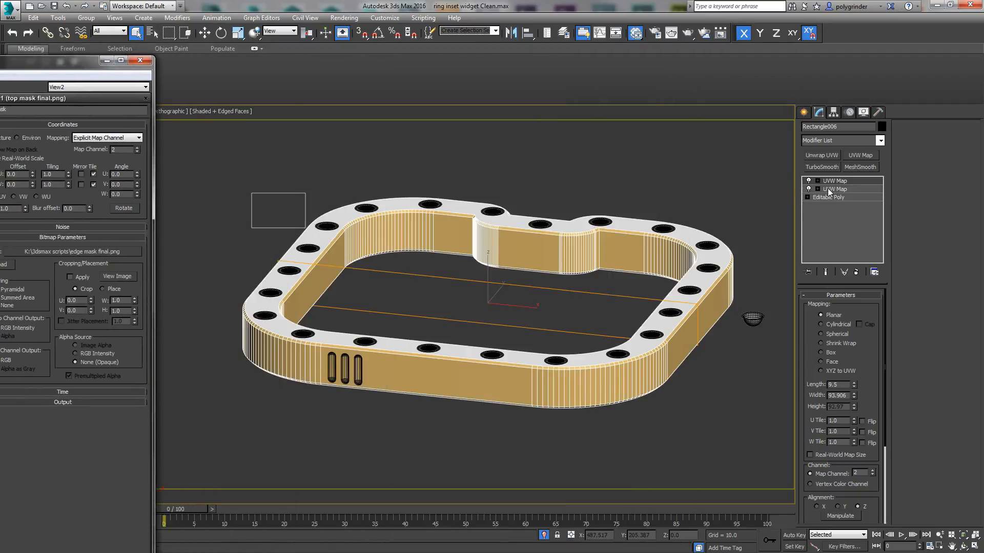
click(839, 200)
click(855, 309)
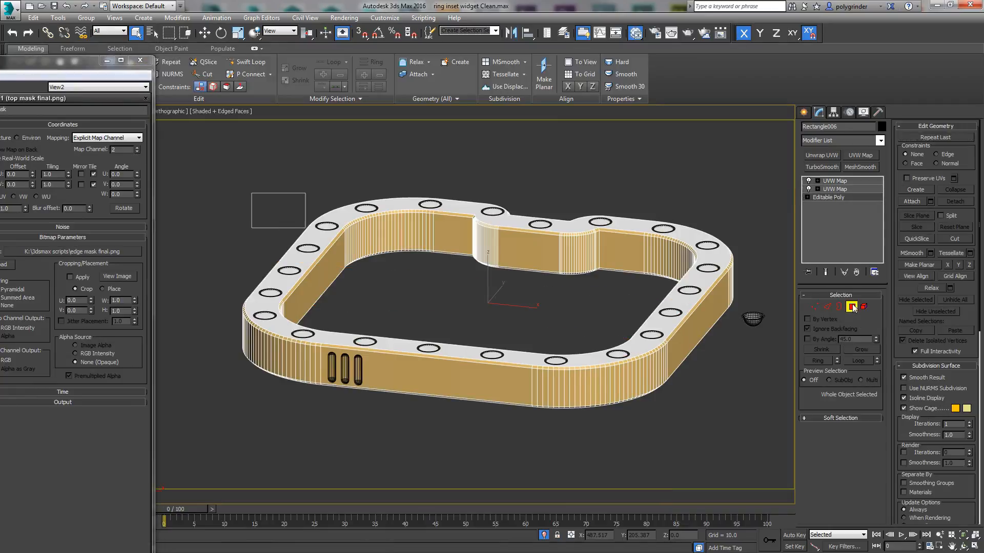
click(477, 388)
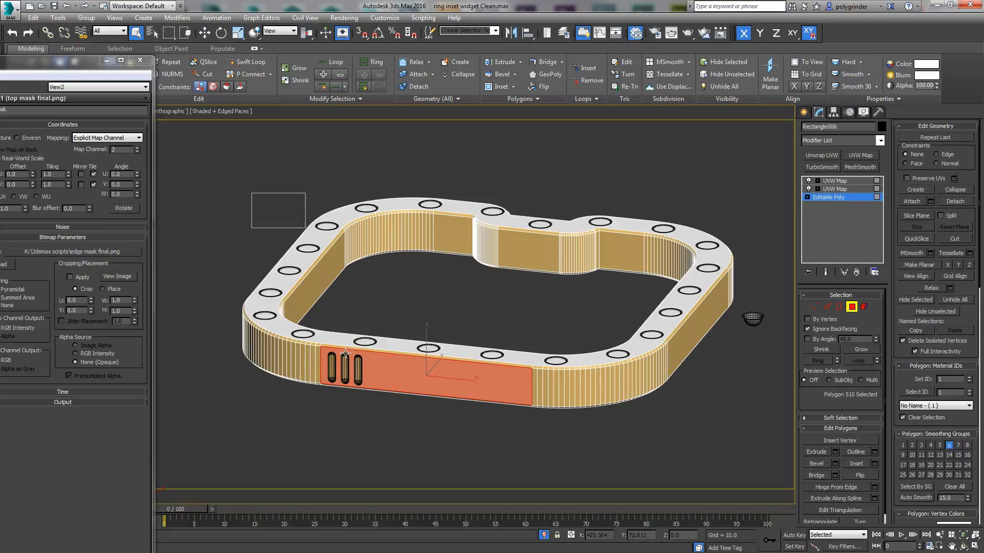
drag(1, 61, 259, 44)
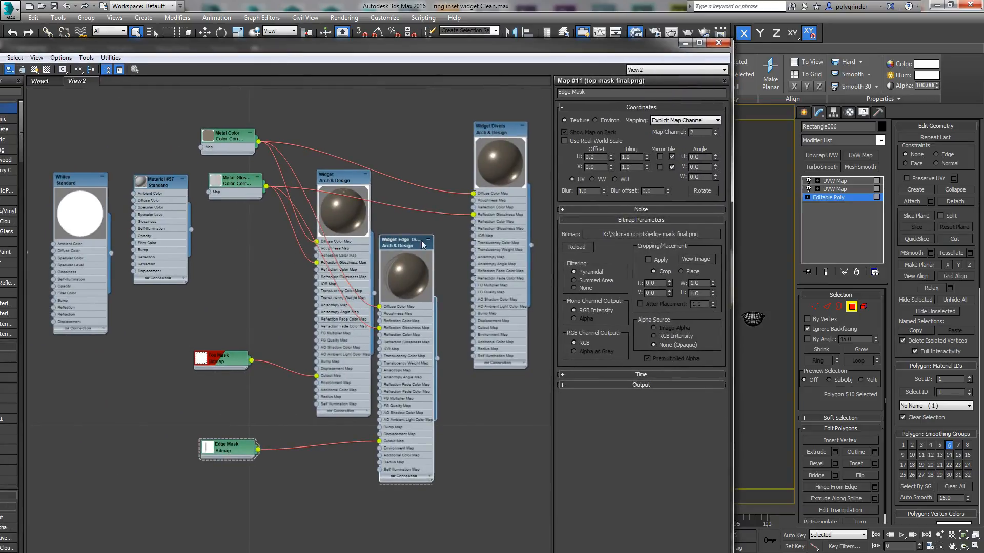
right_click(401, 248)
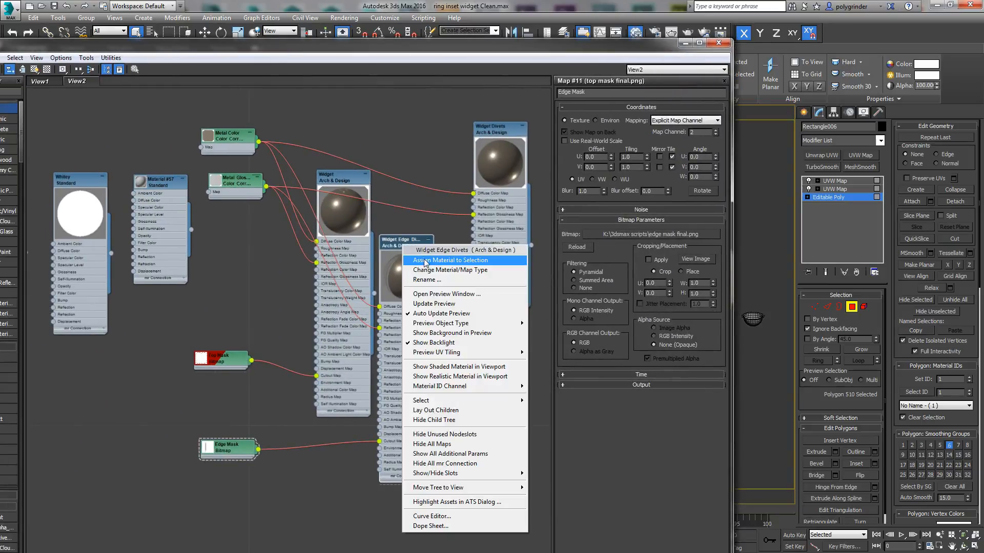
click(422, 254)
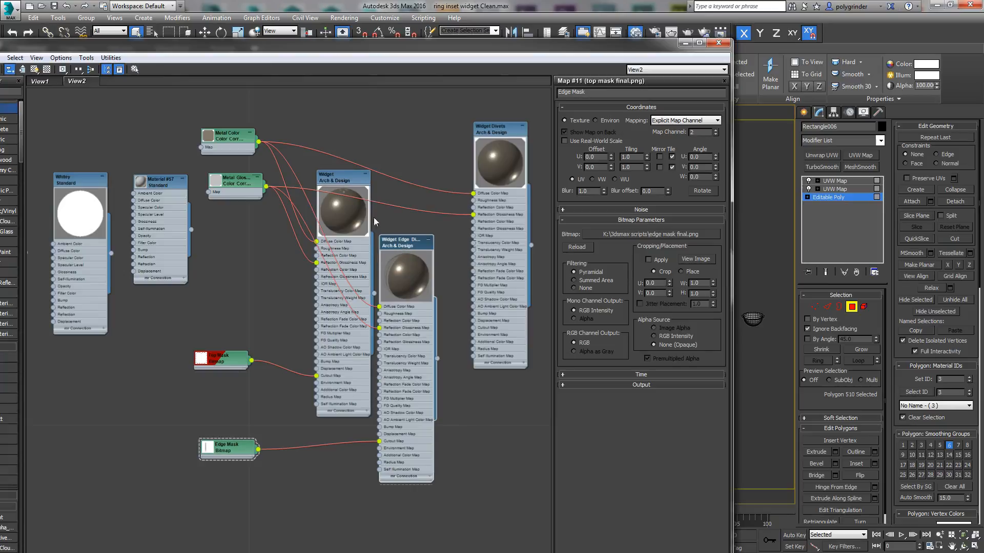
Step: Nudge the two Metal Color Correction nodes and move the material editor clear of the viewport
drag(231, 135, 237, 137)
mouse_move(232, 182)
mouse_down()
mouse_move(218, 201)
mouse_move(236, 186)
mouse_up()
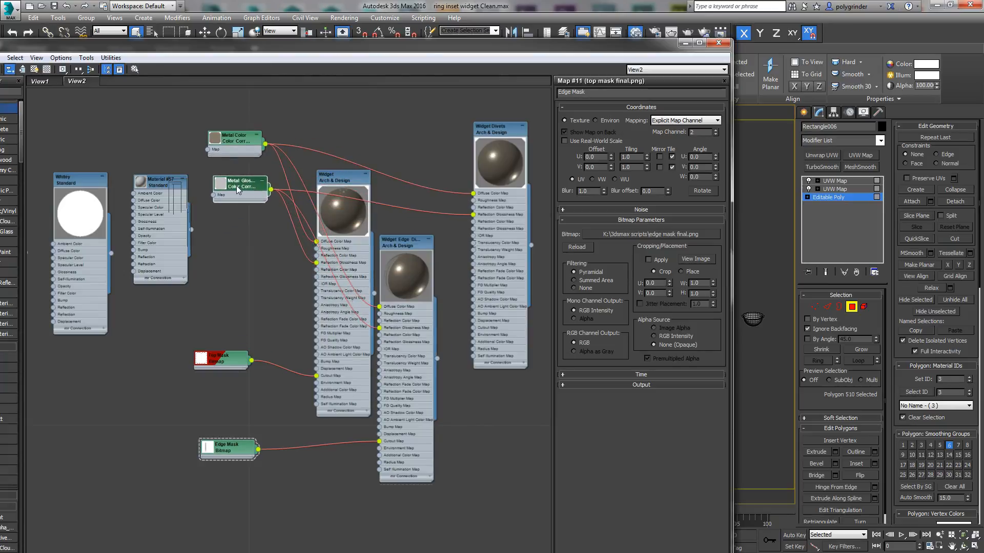
click(698, 42)
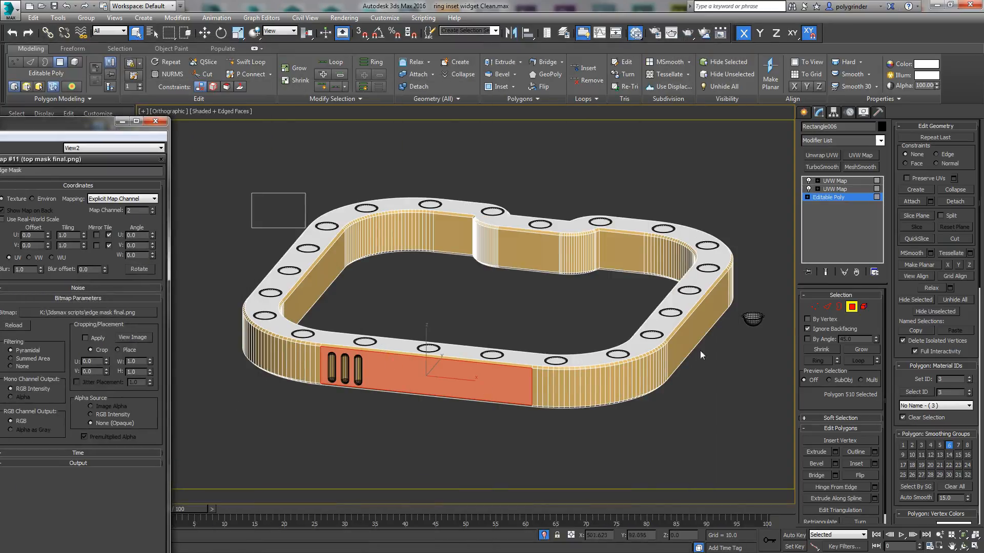
Step: Leave polygon selection and show the whole ring in the Top view
click(852, 307)
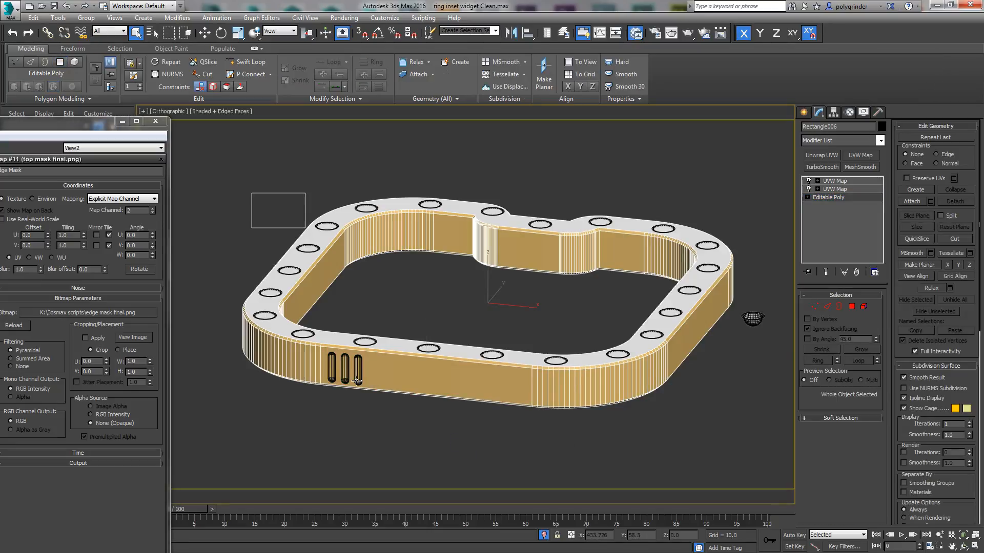
key(t)
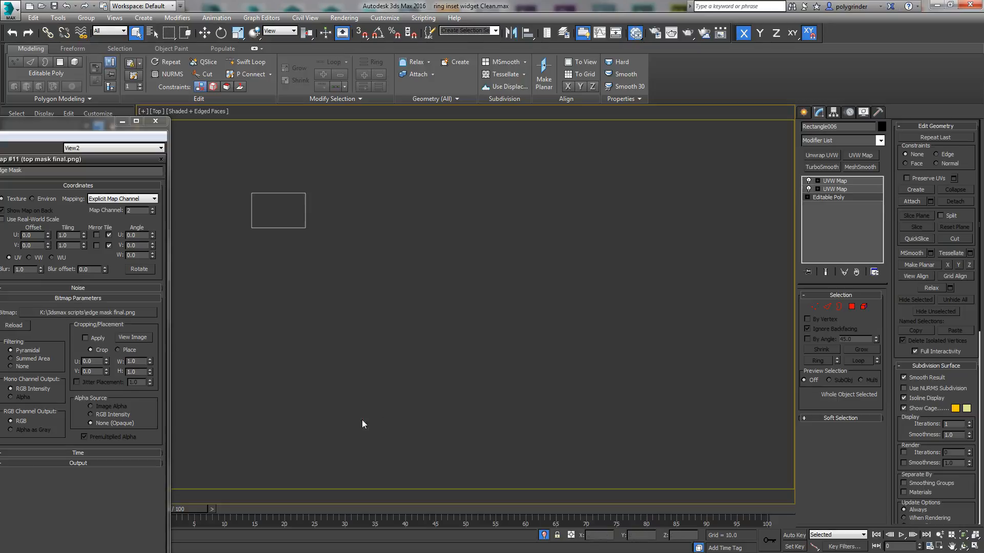
click(963, 536)
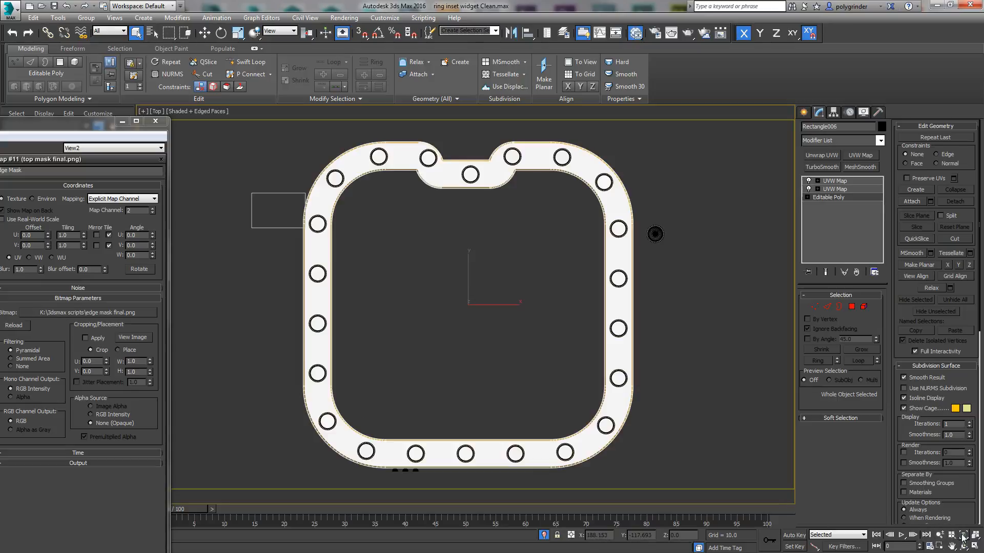
Step: Select the three capsules in the Top view and move them along Y so they sit recessed in the ring's outer side
scroll(462, 431, up, 4)
middle_drag(462, 431, 579, 271)
scroll(483, 362, up, 3)
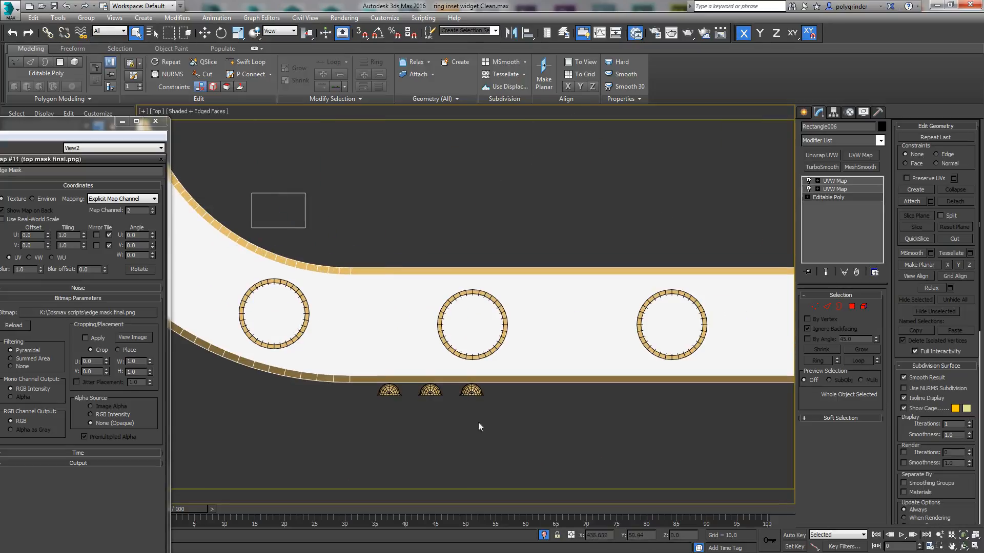
drag(416, 391, 355, 392)
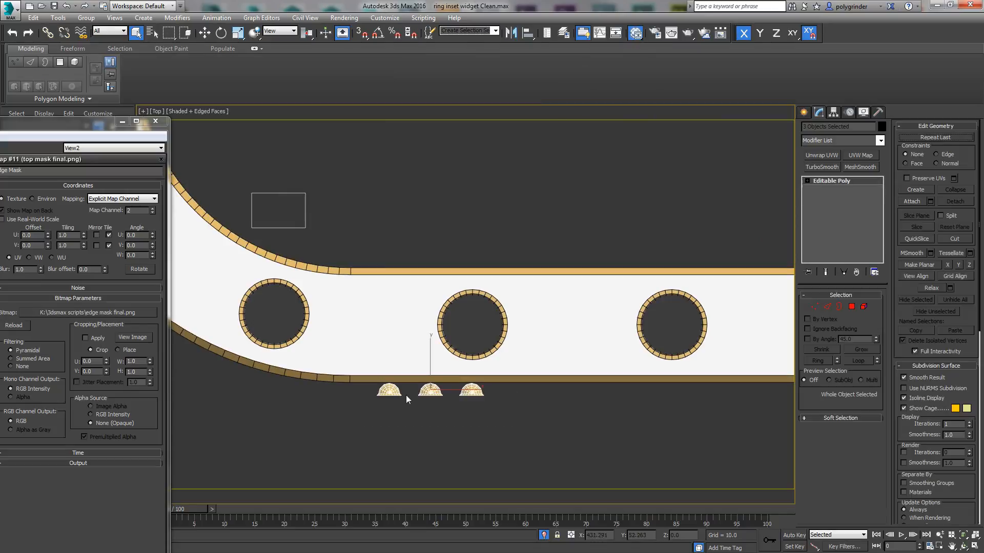
right_click(419, 385)
click(436, 388)
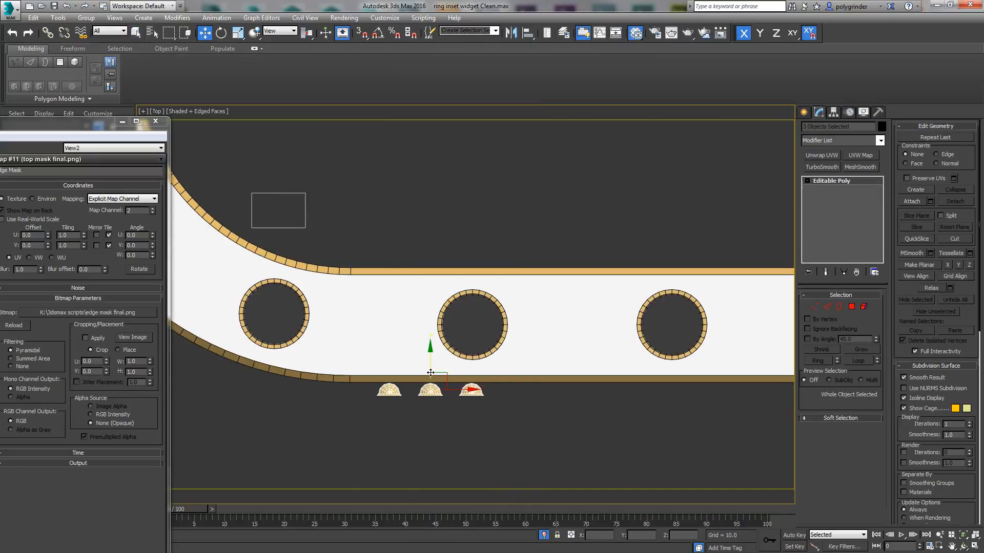
scroll(429, 383, up, 3)
drag(435, 370, 428, 332)
scroll(537, 387, down, 15)
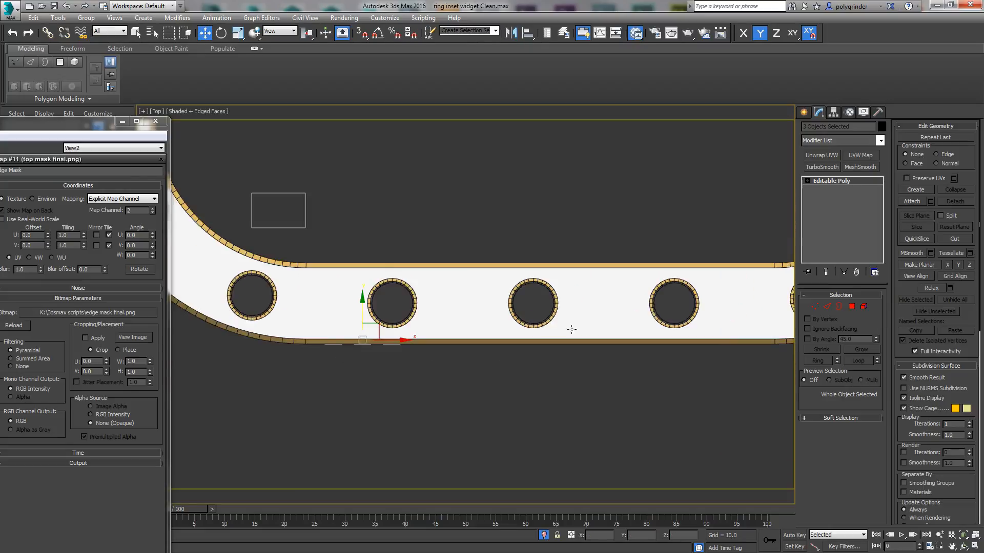
Step: Show the ring from an angle, move the material editor out of the way and deselect the capsules
scroll(633, 432, down, 3)
alt+middle_drag(650, 364, 597, 358)
scroll(692, 346, up, 4)
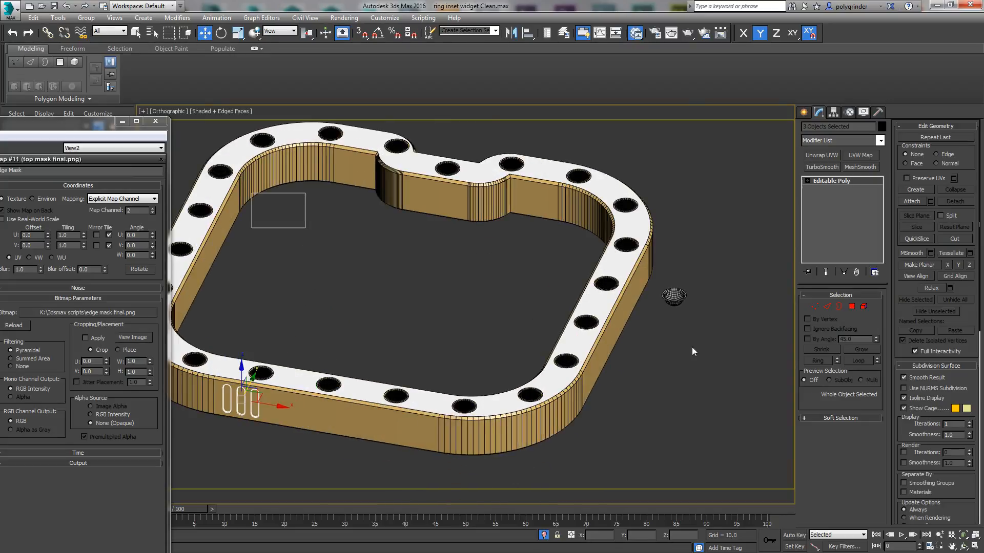
scroll(671, 351, down, 2)
drag(85, 123, 0, 123)
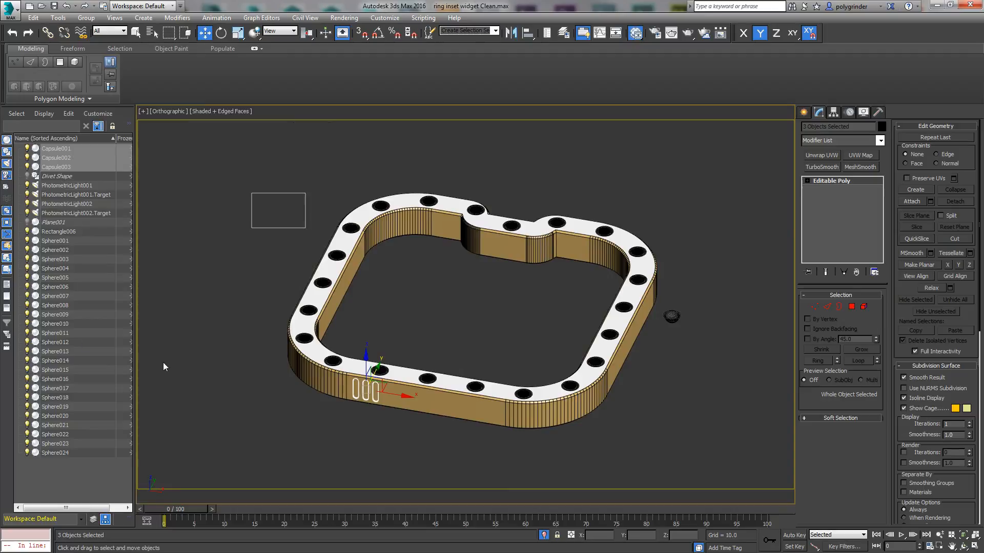
click(165, 339)
scroll(108, 264, up, 3)
scroll(107, 265, down, 3)
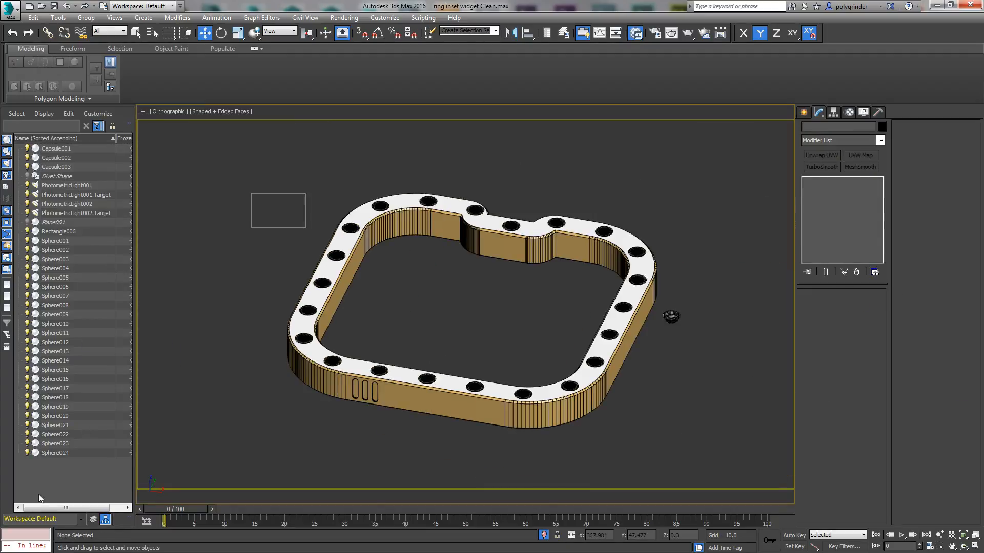
Step: Bring in a spare copy of the capsule beside the ring, select it and frame it in the view
key(ctrl+z)
click(649, 408)
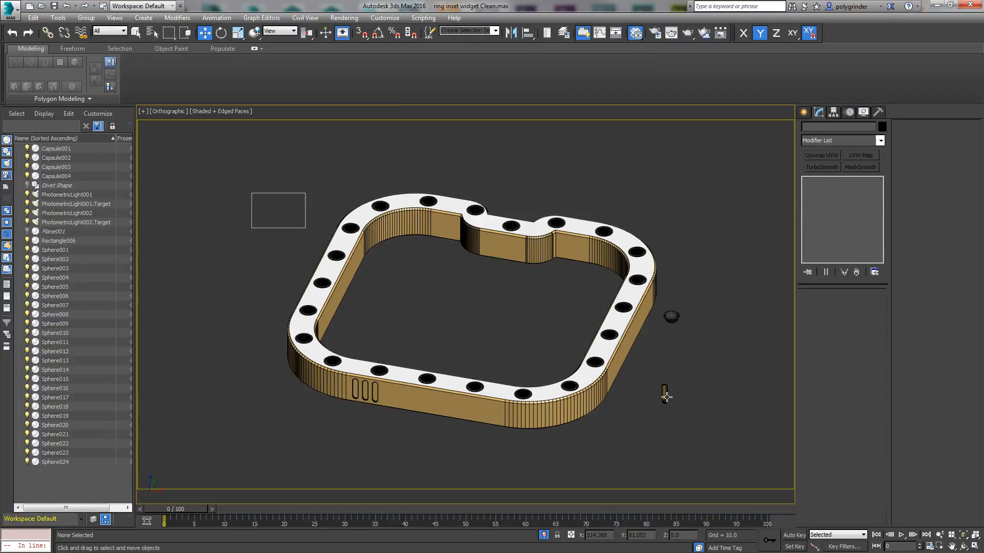
click(664, 395)
click(963, 536)
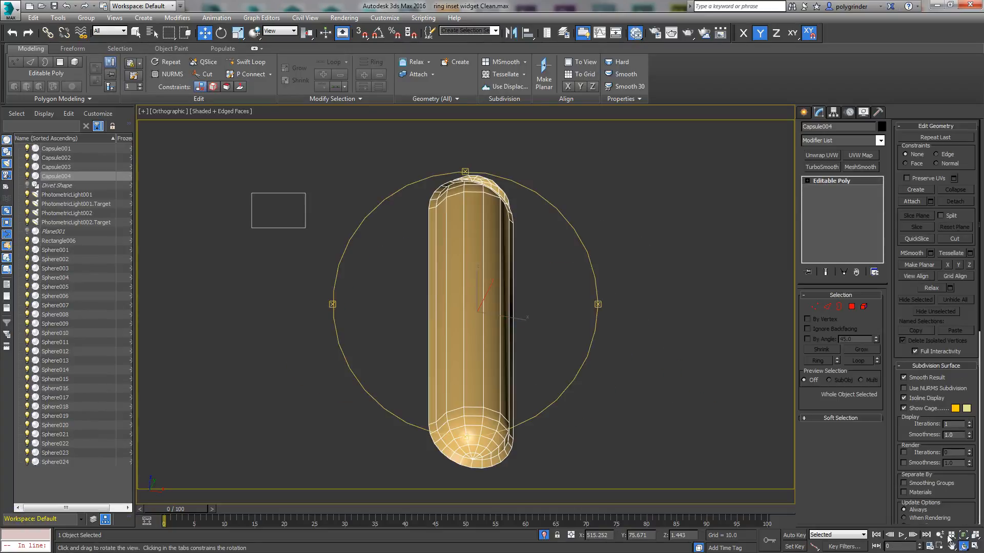
drag(448, 391, 465, 349)
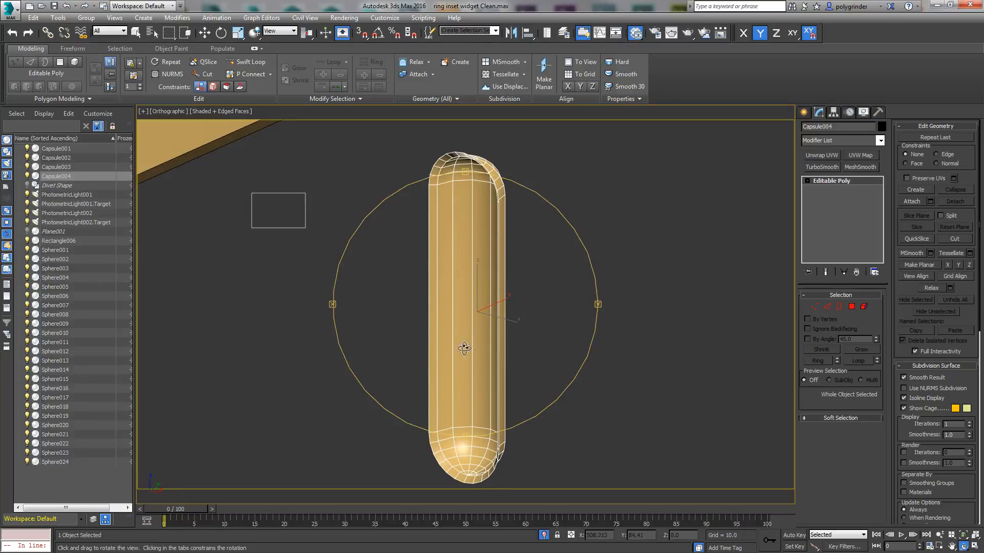
Step: Select the open border of the spare capsule and shift it slightly along Y
click(839, 306)
key(w)
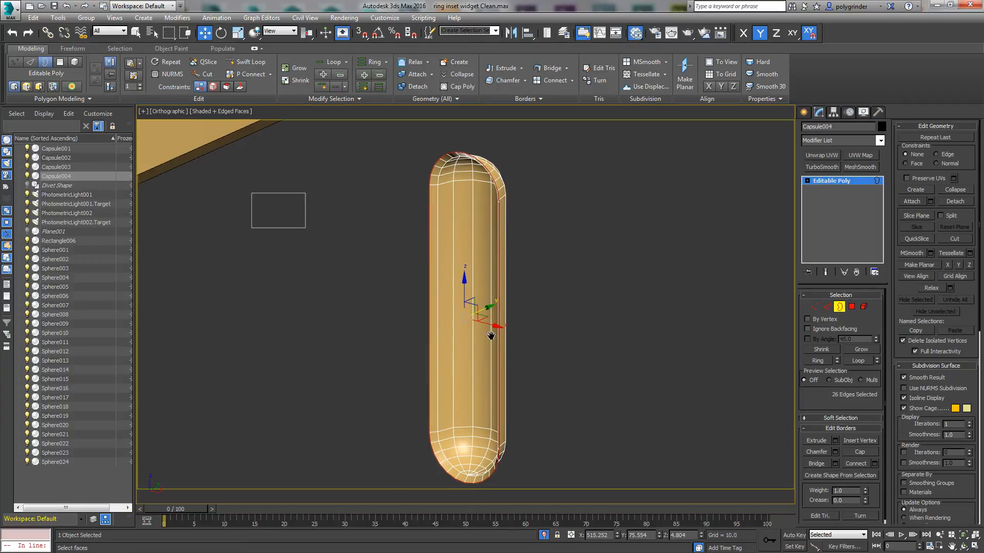
scroll(491, 336, up, 2)
middle_drag(494, 337, 439, 351)
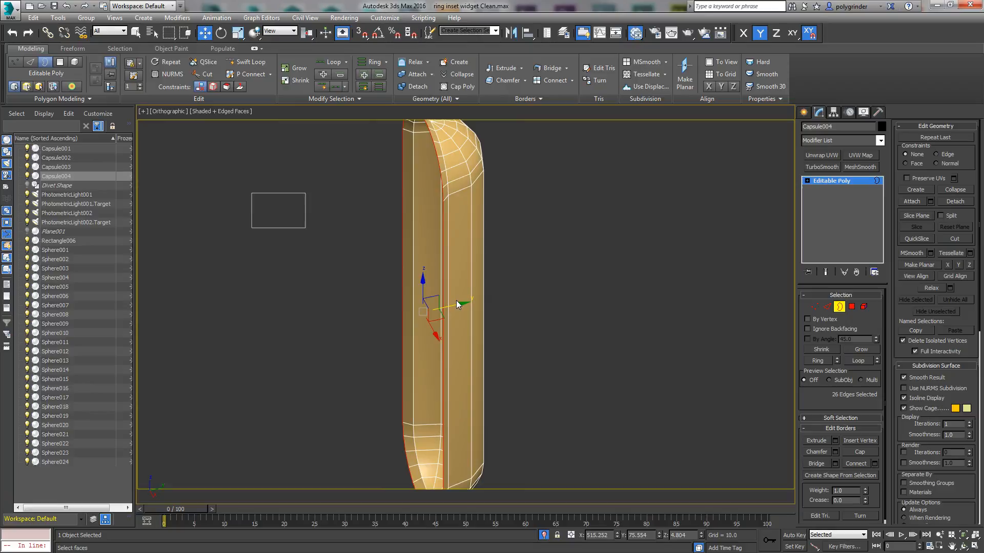
drag(454, 300, 557, 263)
click(521, 306)
drag(517, 317, 514, 316)
drag(459, 303, 457, 307)
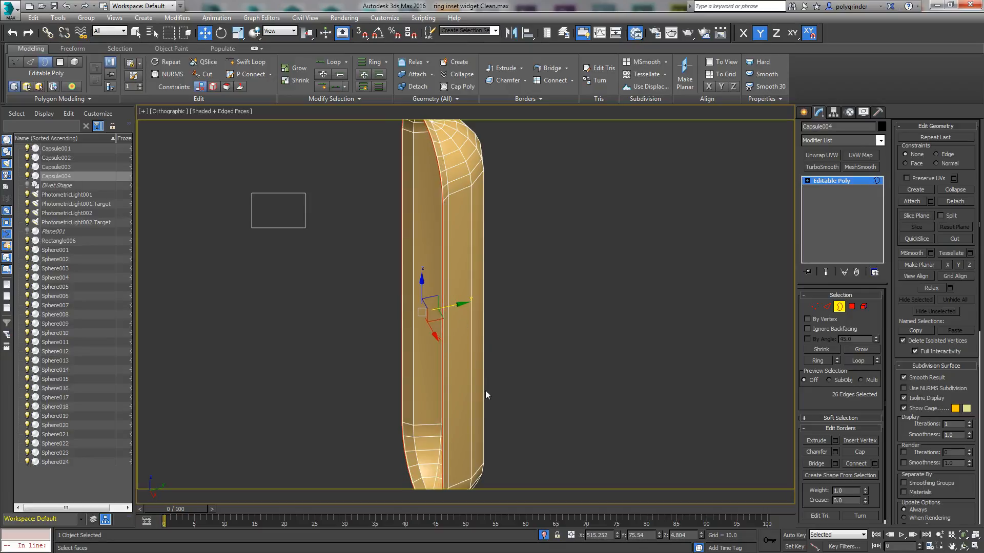
scroll(546, 359, down, 6)
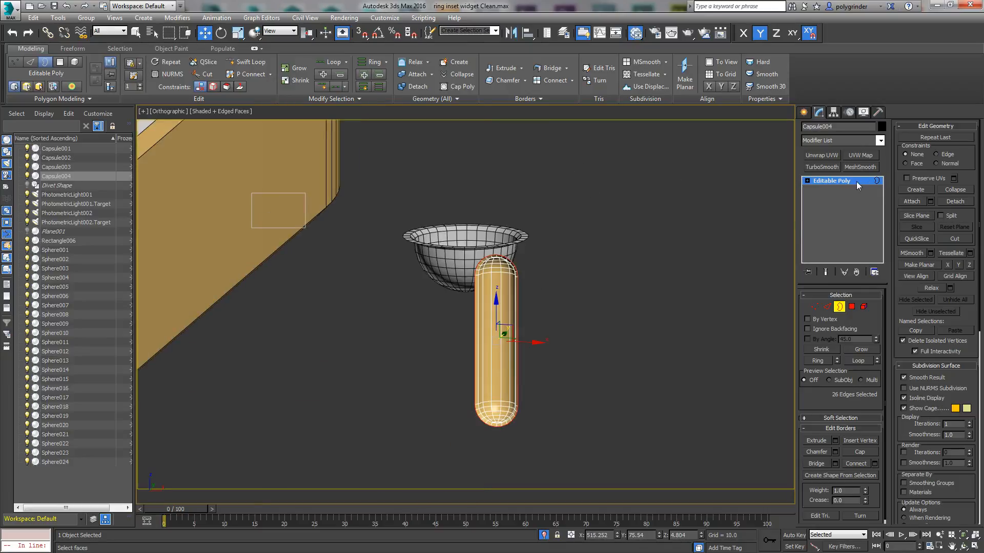
Step: Add a Push modifier to the spare capsule with a push value of -0.15
click(880, 141)
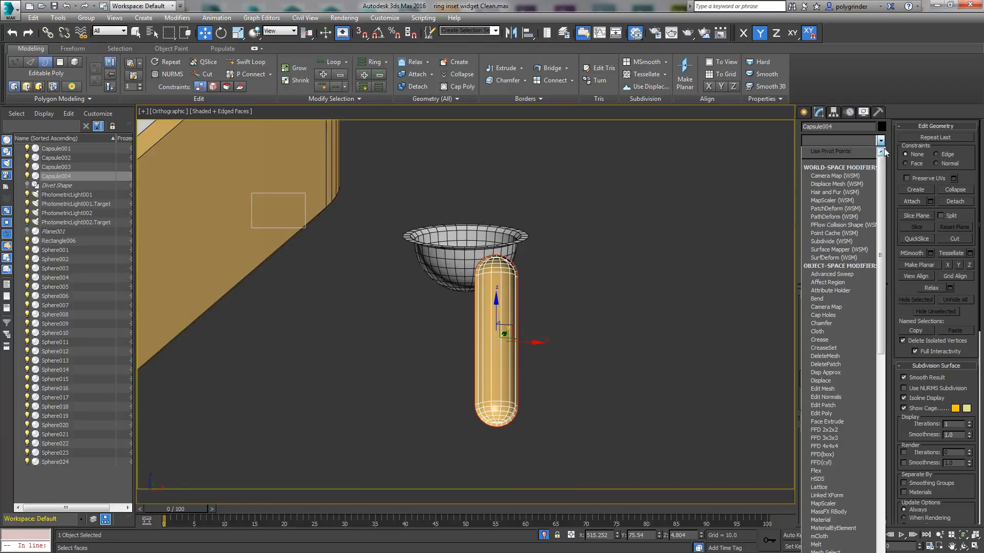
scroll(869, 288, down, 16)
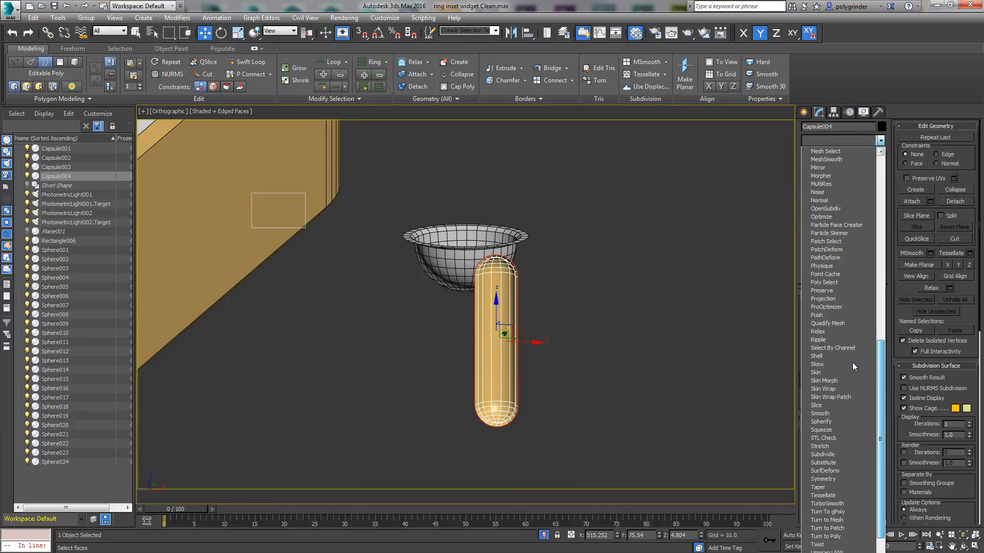
scroll(853, 362, down, 1)
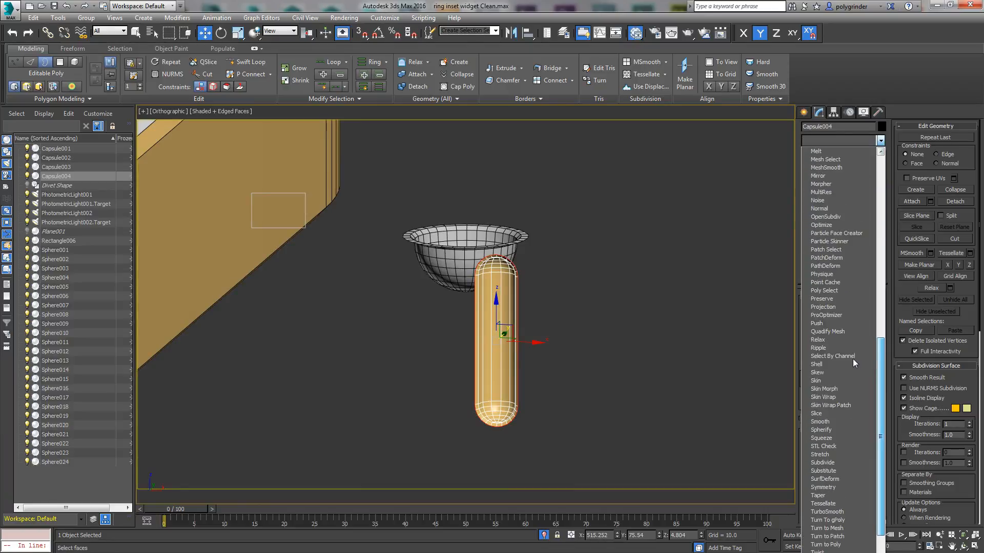
click(820, 321)
scroll(617, 358, up, 2)
scroll(617, 357, up, 2)
mouse_move(876, 308)
mouse_down()
mouse_move(869, 299)
mouse_move(871, 313)
mouse_up()
Step: Select Capsule004 and Sphere001 beside the ring and hide them
scroll(391, 325, down, 5)
middle_drag(333, 342, 704, 303)
scroll(697, 305, down, 4)
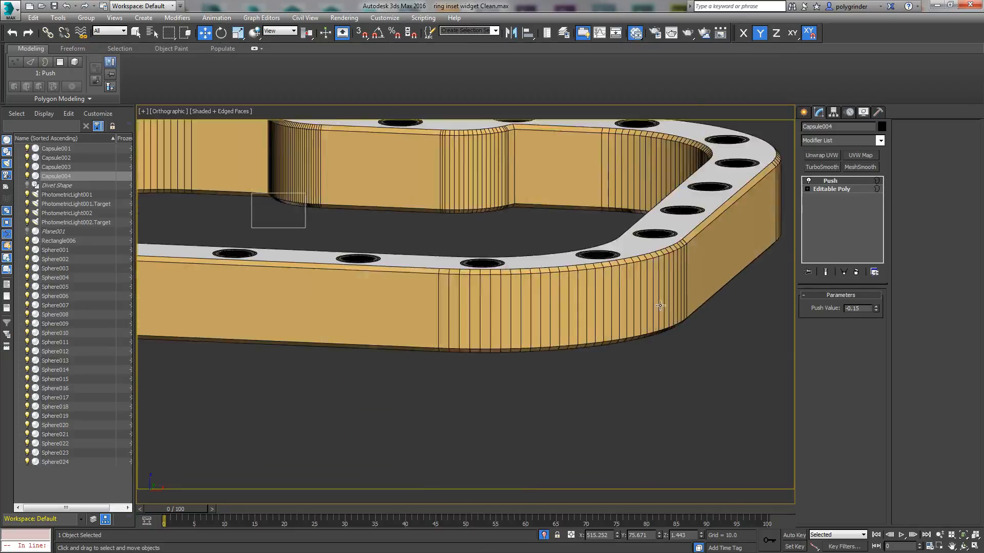
scroll(220, 445, up, 4)
scroll(389, 415, down, 8)
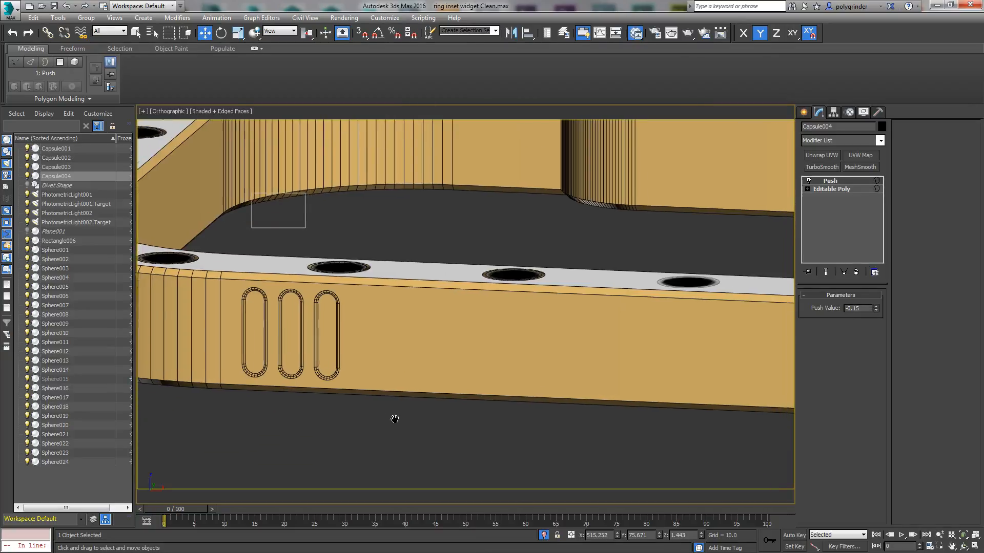
click(731, 399)
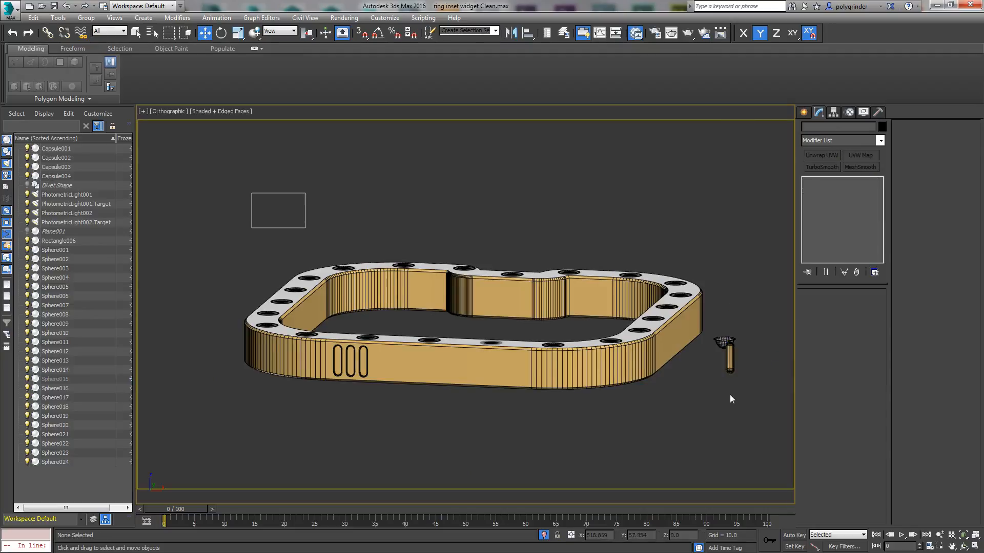
drag(726, 312, 726, 312)
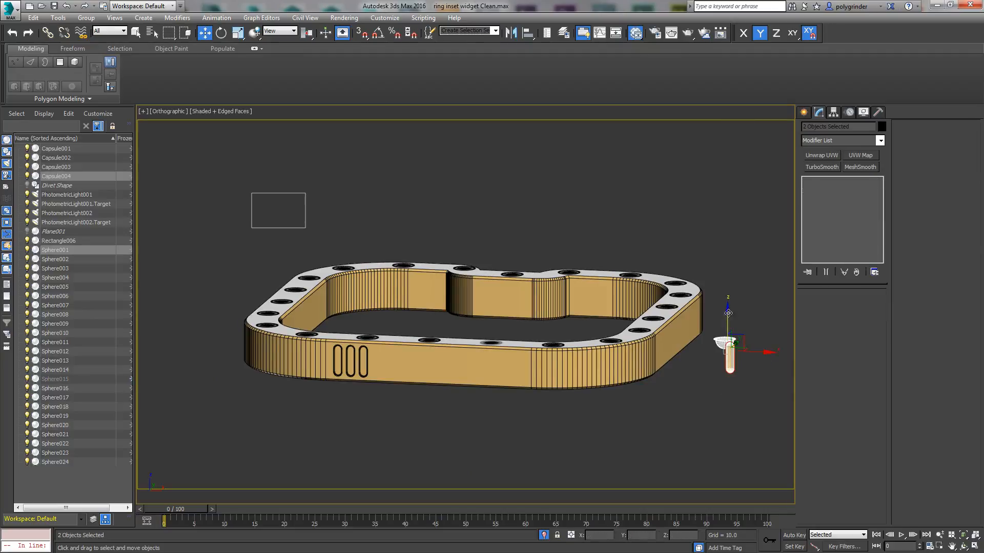
right_click(725, 341)
click(748, 300)
alt+middle_drag(320, 419, 298, 426)
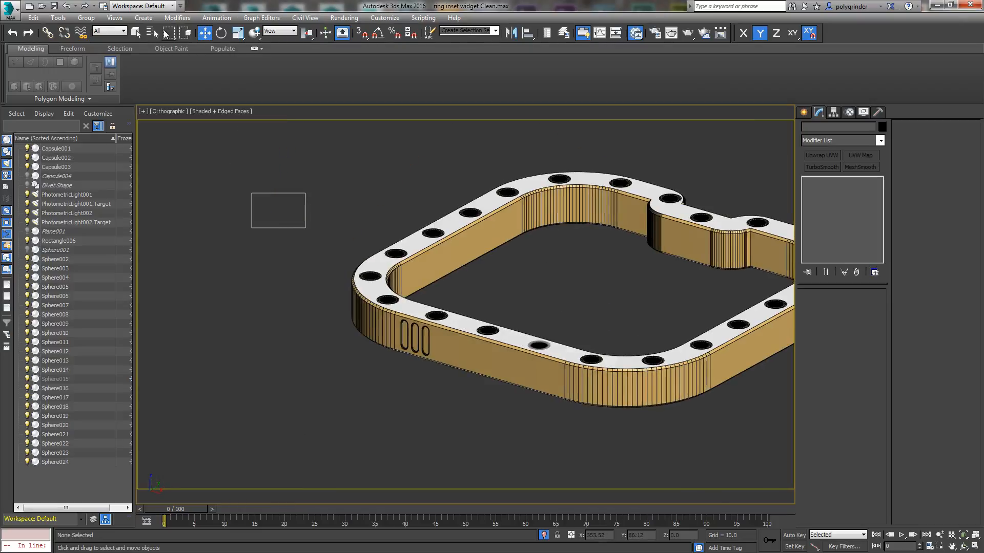
Step: Save the active orthographic view, switch to perspective and restore the saved perspective view
click(115, 17)
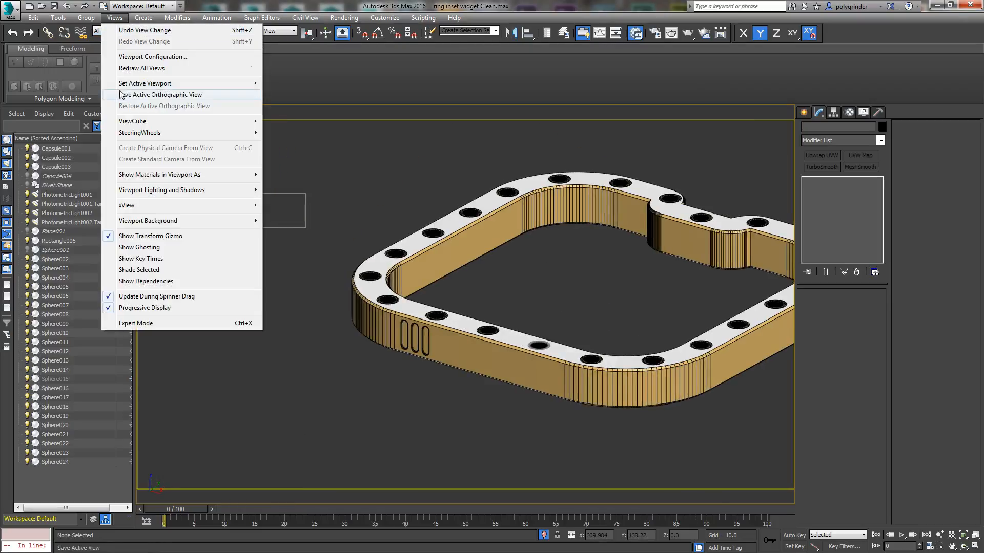
click(123, 96)
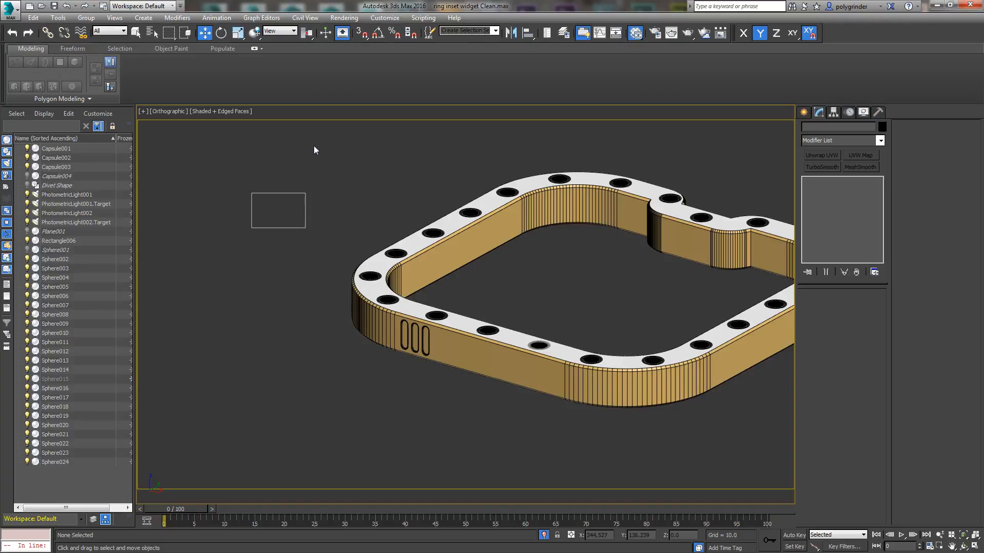
click(115, 17)
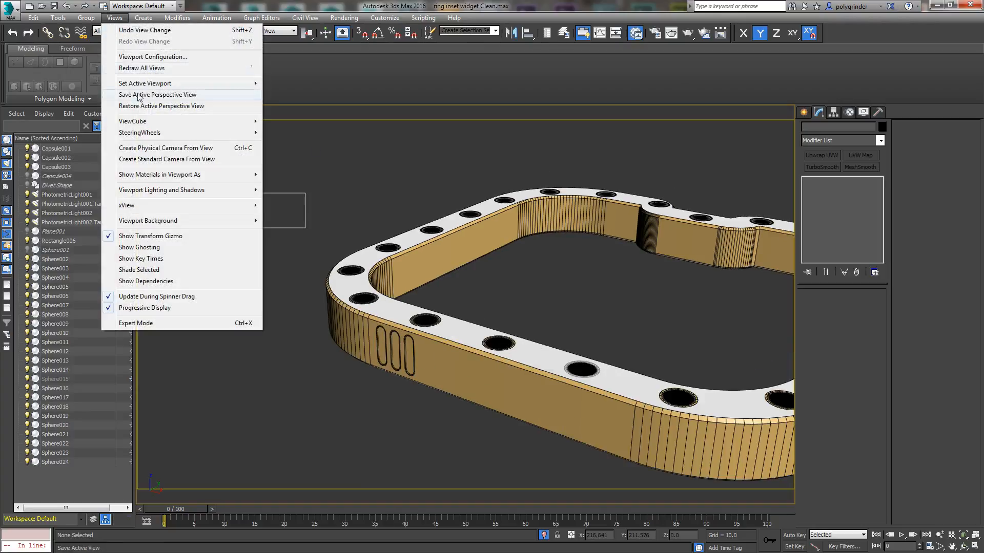
click(138, 106)
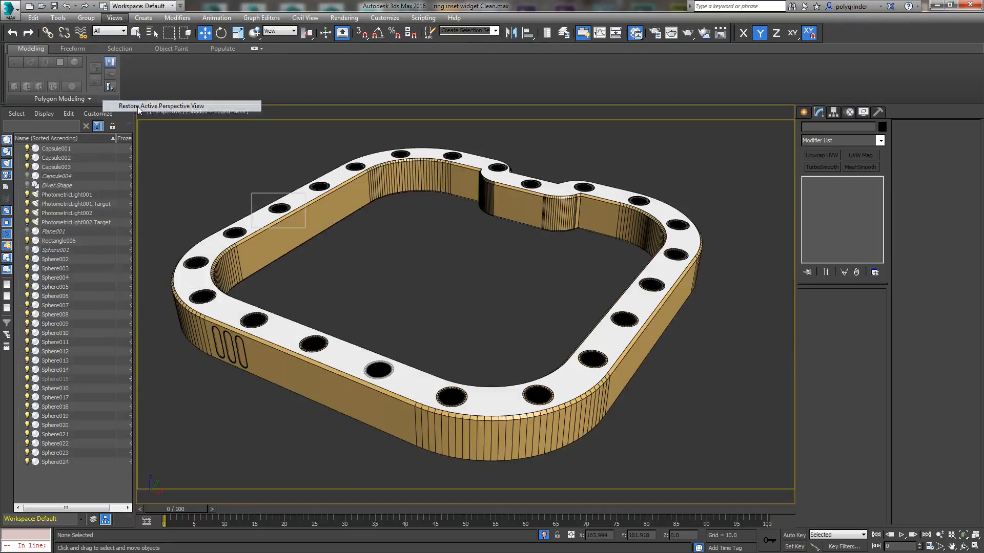
Step: Clear the old render and render a perspective region around the ring's corner with the three capsule slots
click(670, 33)
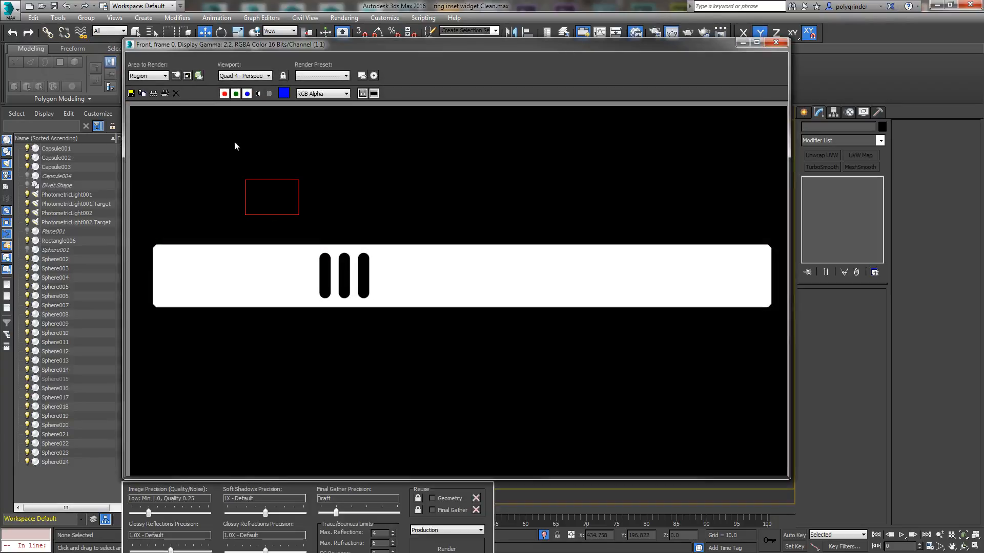
click(177, 76)
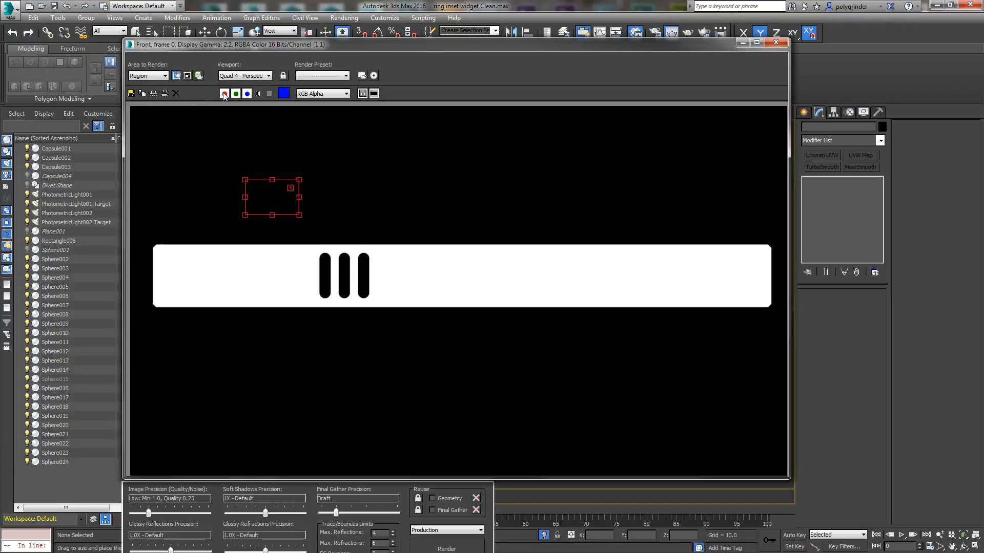
click(176, 94)
drag(232, 45, 0, 109)
drag(277, 224, 292, 388)
drag(0, 110, 605, 33)
click(435, 519)
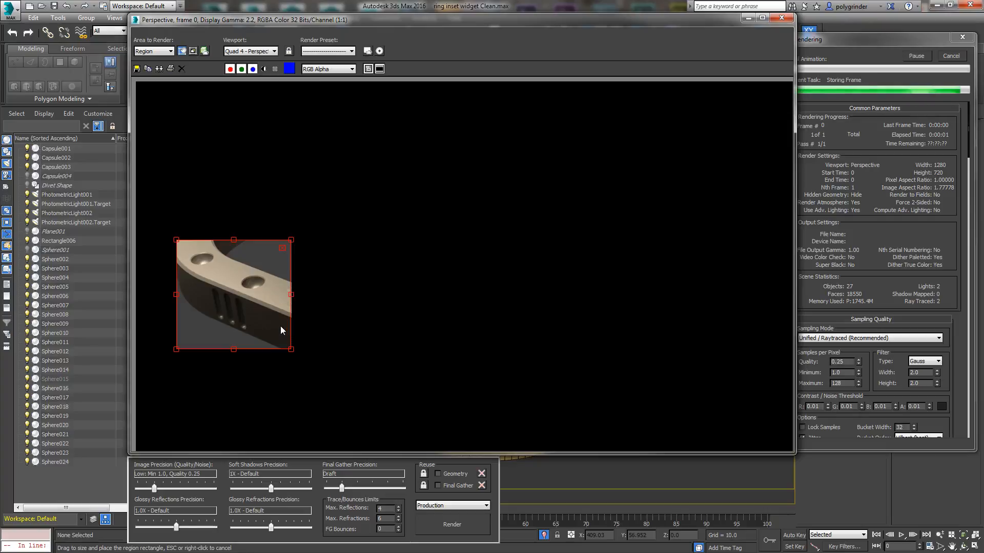
click(782, 18)
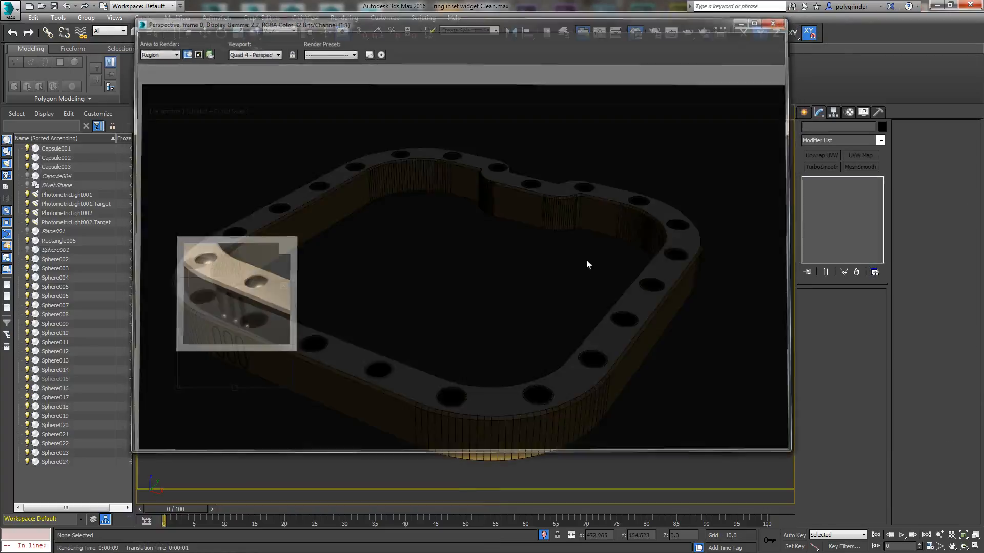
click(283, 286)
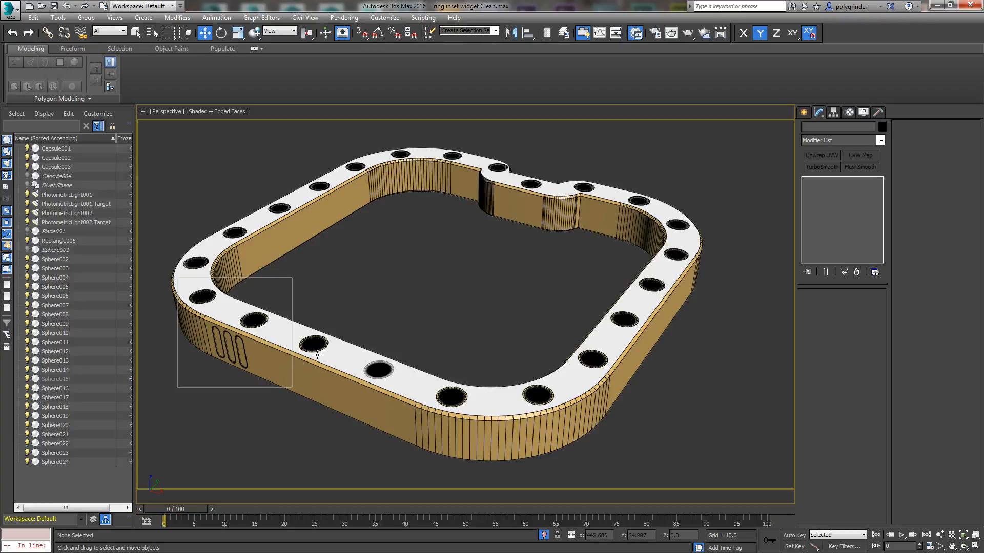
Step: Set the area to render back to View and select the ring in the viewport
click(672, 32)
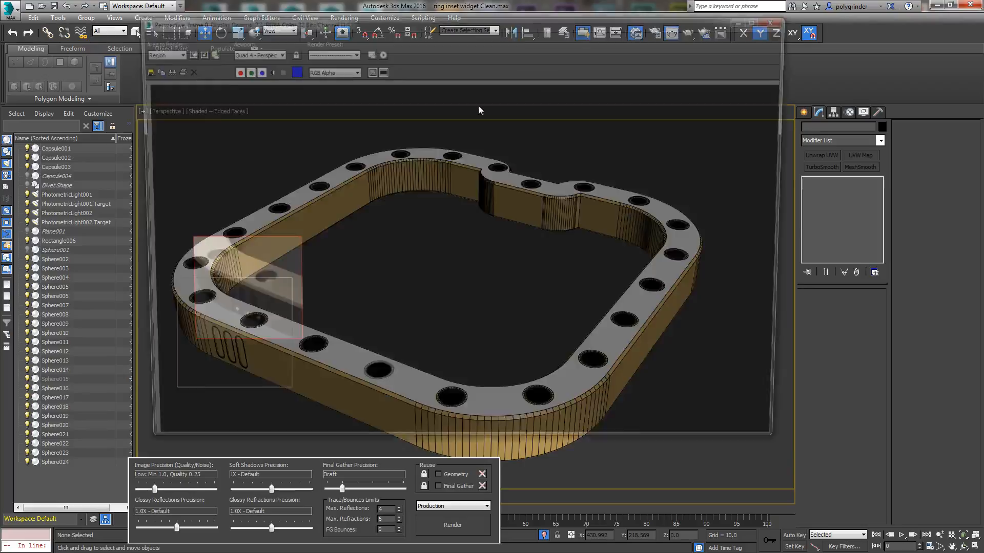
click(161, 51)
click(146, 60)
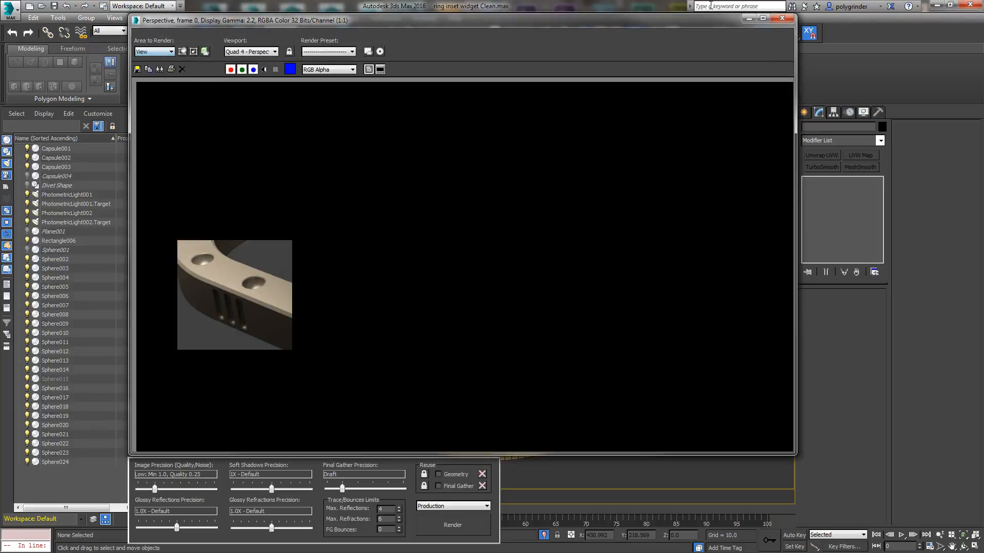
click(782, 19)
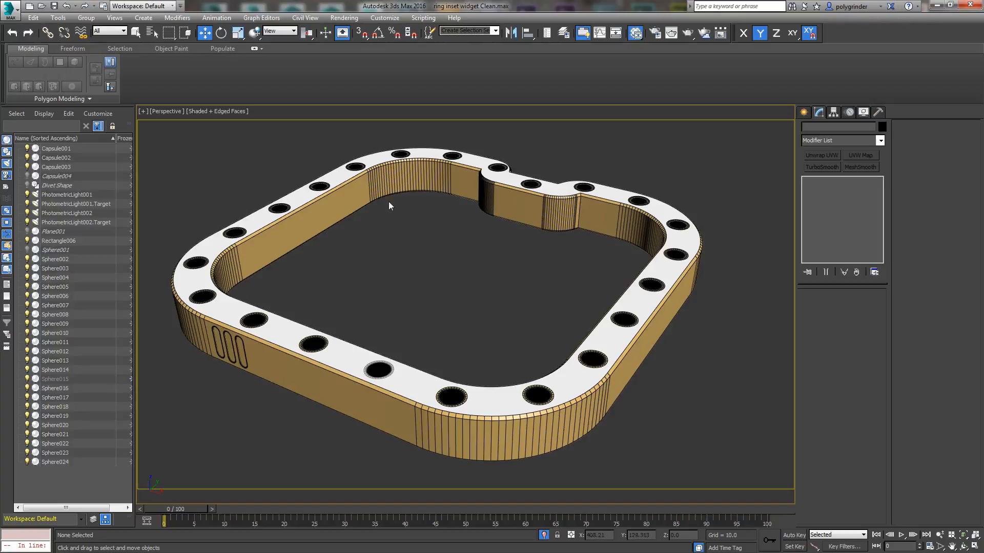
click(268, 218)
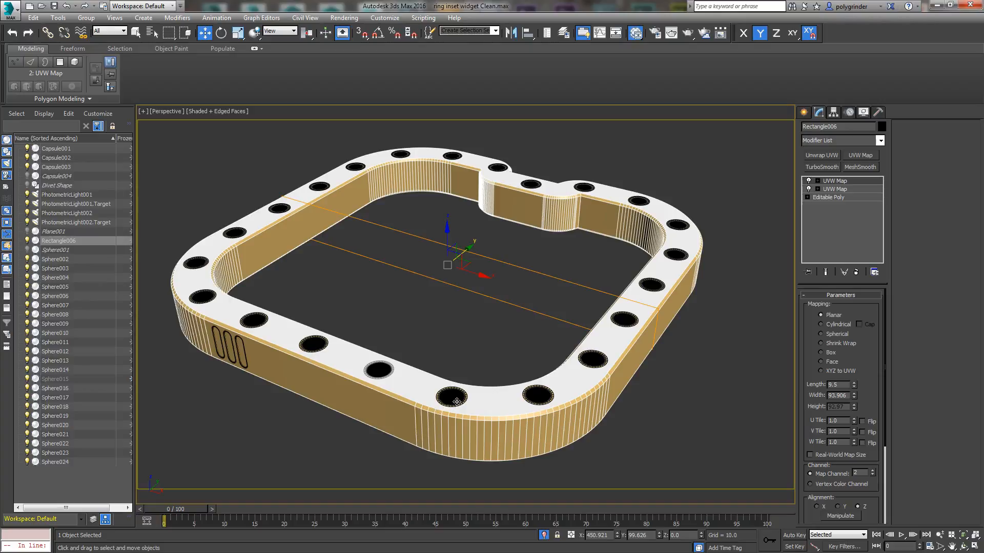
Step: Select all visible ring parts, including the capsules and spheres, and combine them into one group with the default name
click(683, 384)
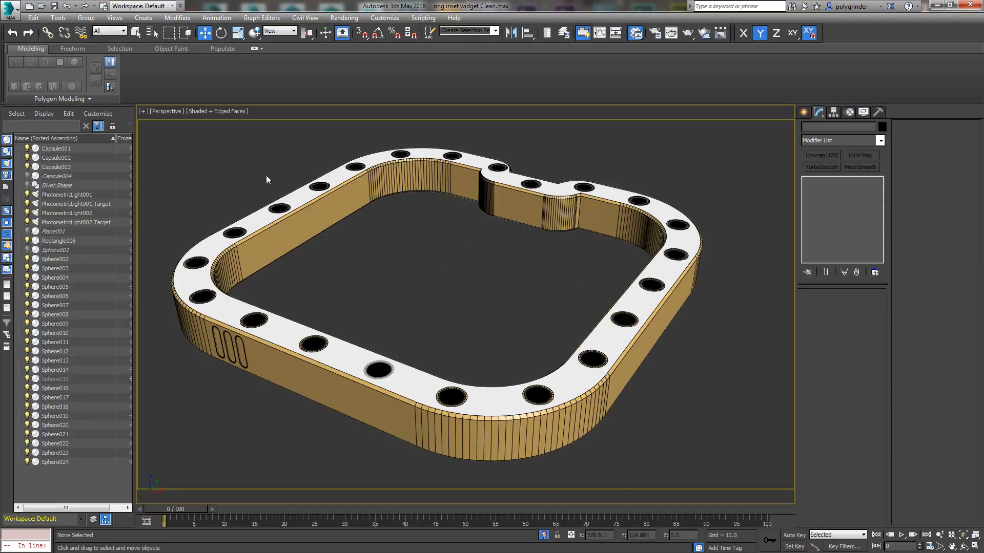
drag(154, 132, 757, 491)
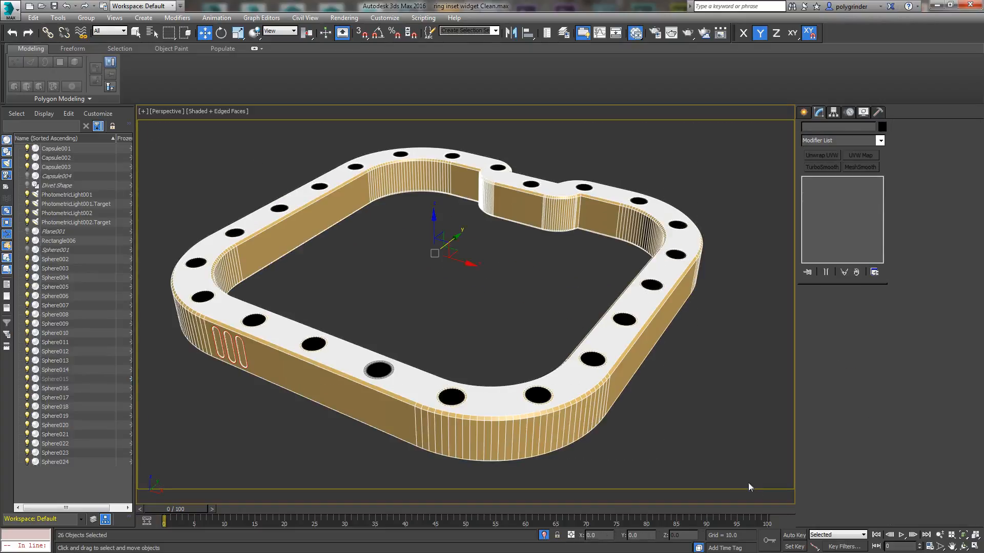
click(86, 18)
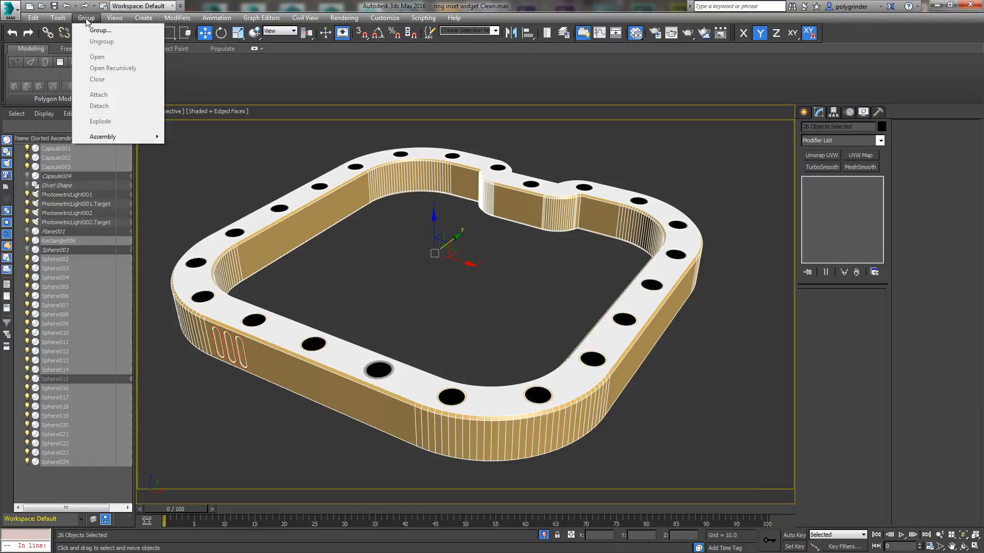
click(98, 31)
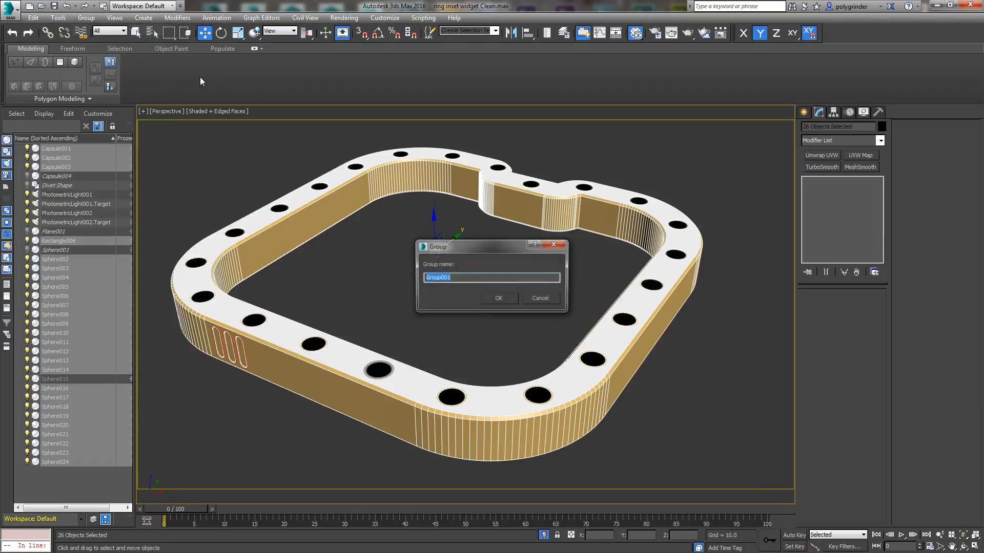
click(500, 300)
Step: Try moving the grouped ring freely in the perspective view and undo the move
click(469, 322)
click(449, 411)
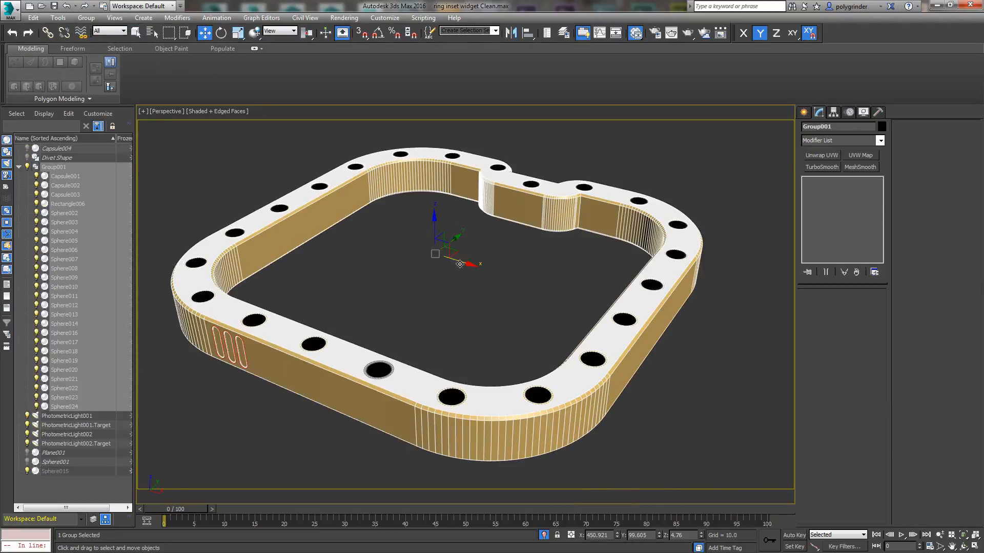
drag(446, 244, 291, 194)
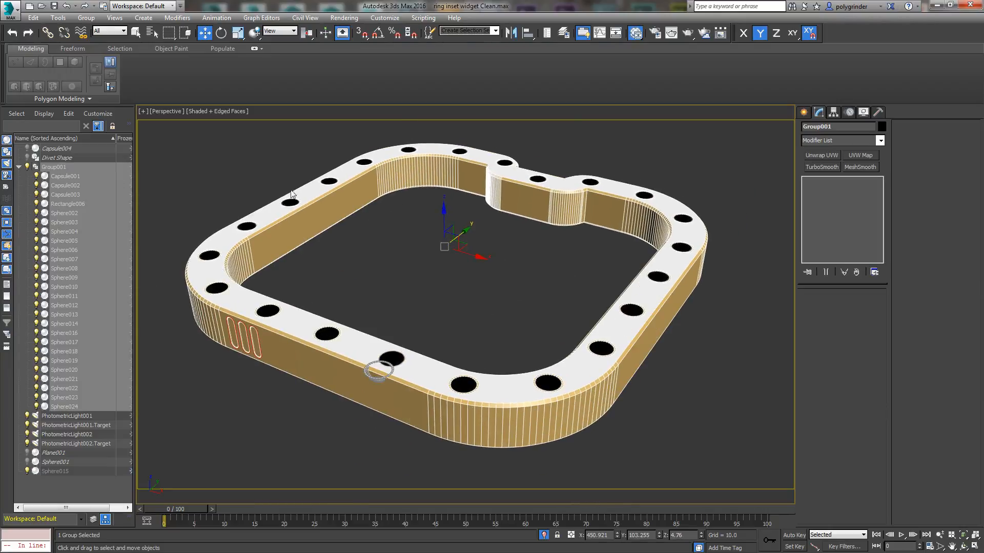
key(ctrl+z)
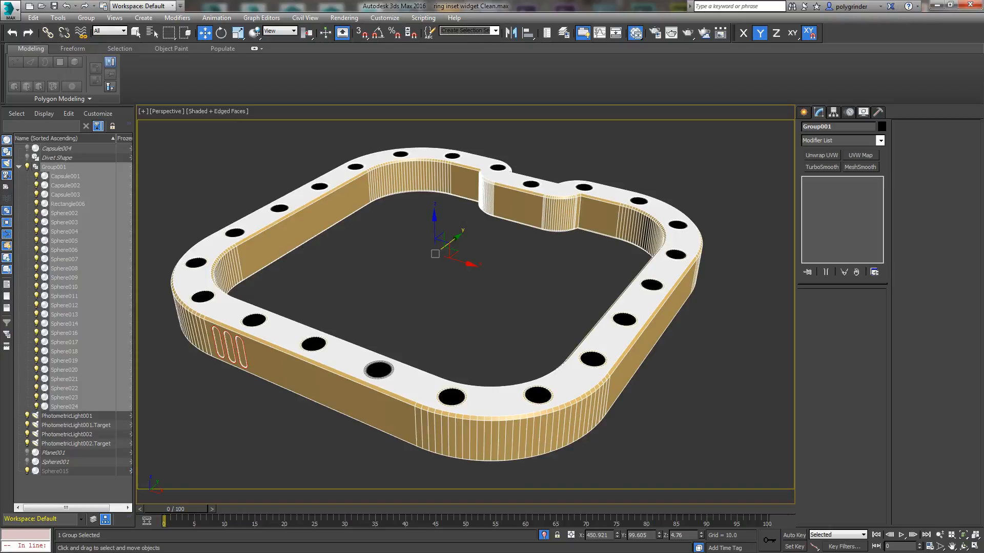
Step: Switch to Photoshop, bring up the op ring.tga document and expand Group 1 in its layer stack
key(alt+Tab)
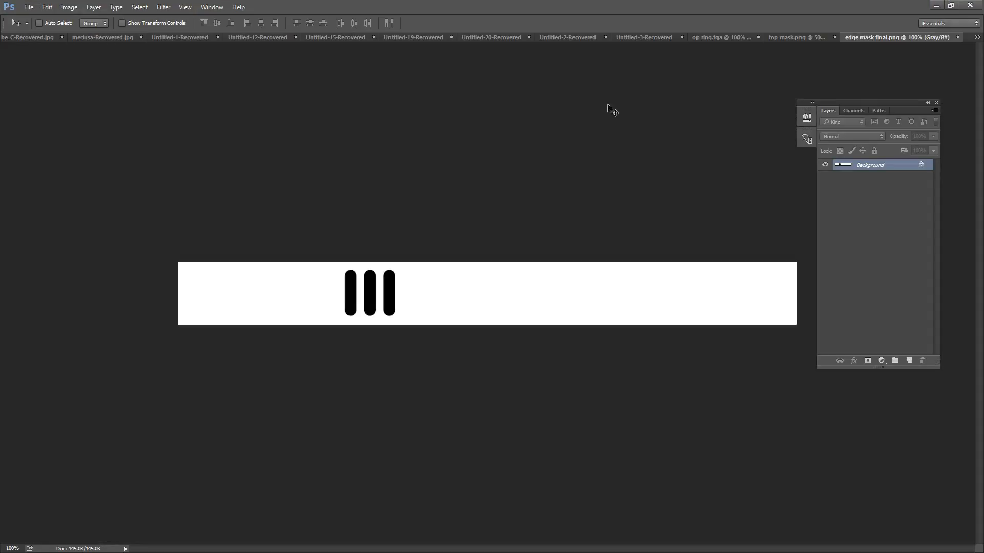
click(729, 37)
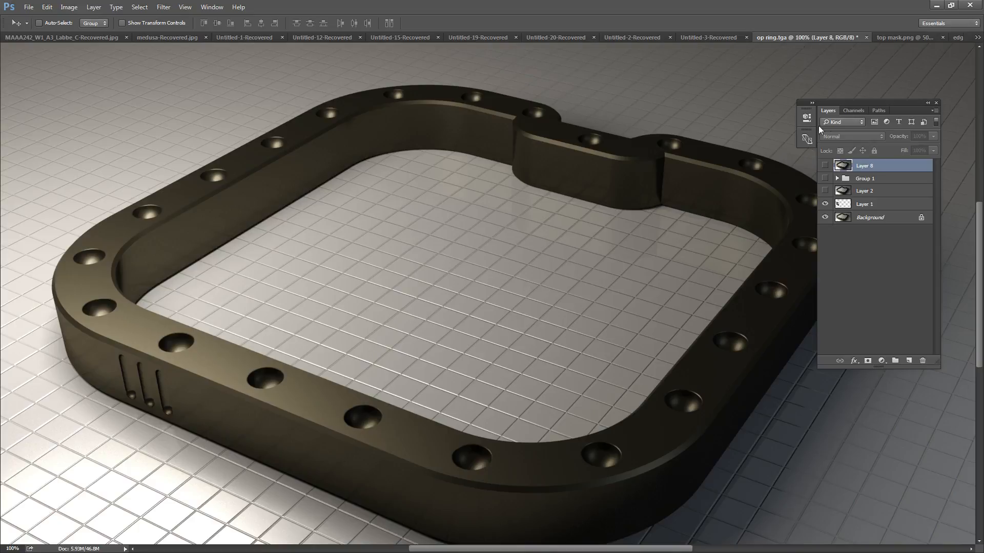
drag(863, 101, 856, 67)
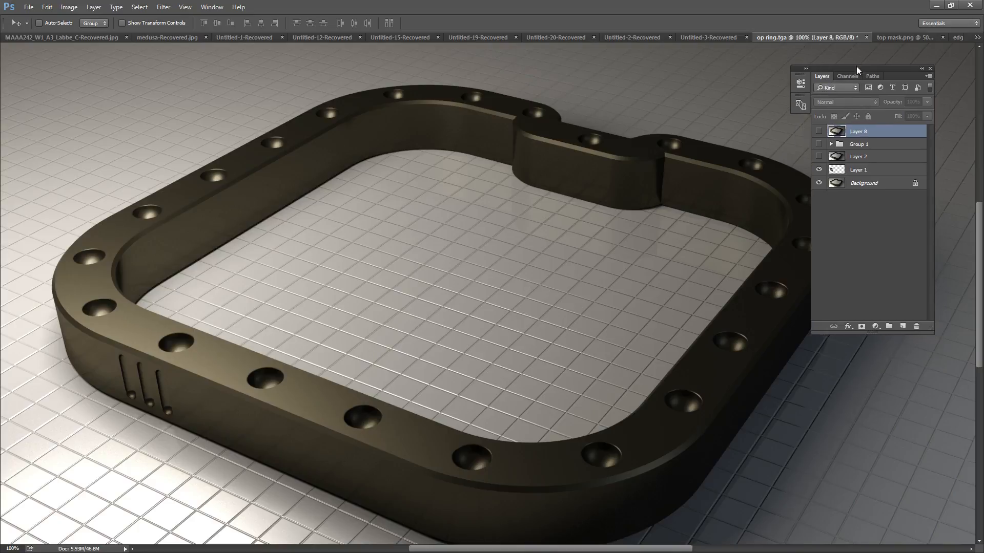
click(831, 144)
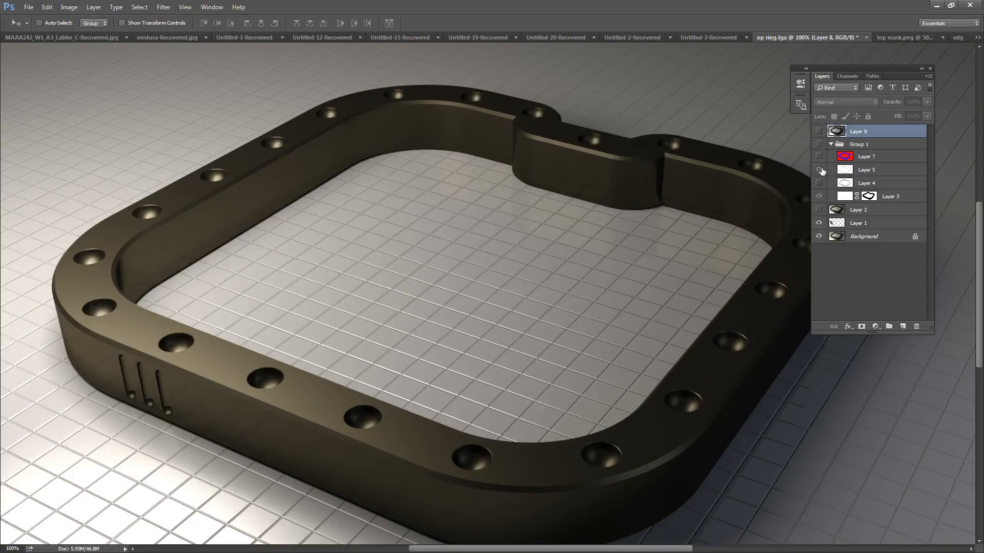
Step: Show Group 1 with only Layer 5 visible in it, and set Layer 5 to Normal blending at 100% opacity
click(819, 170)
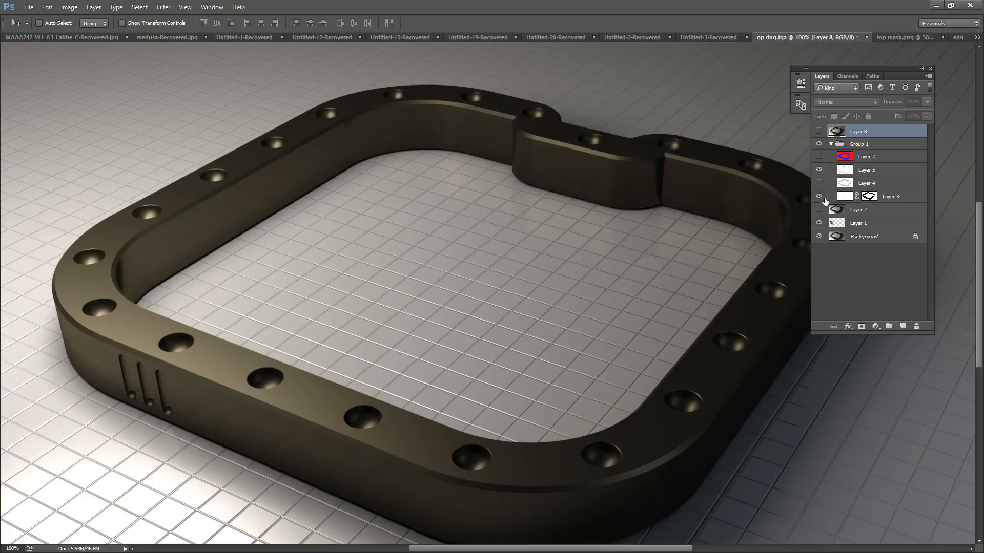
click(866, 170)
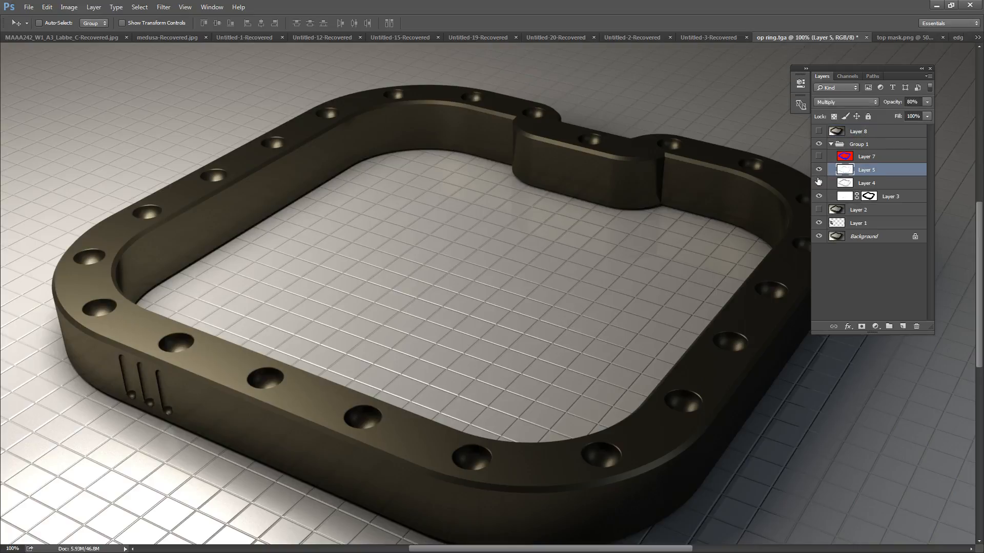
click(854, 102)
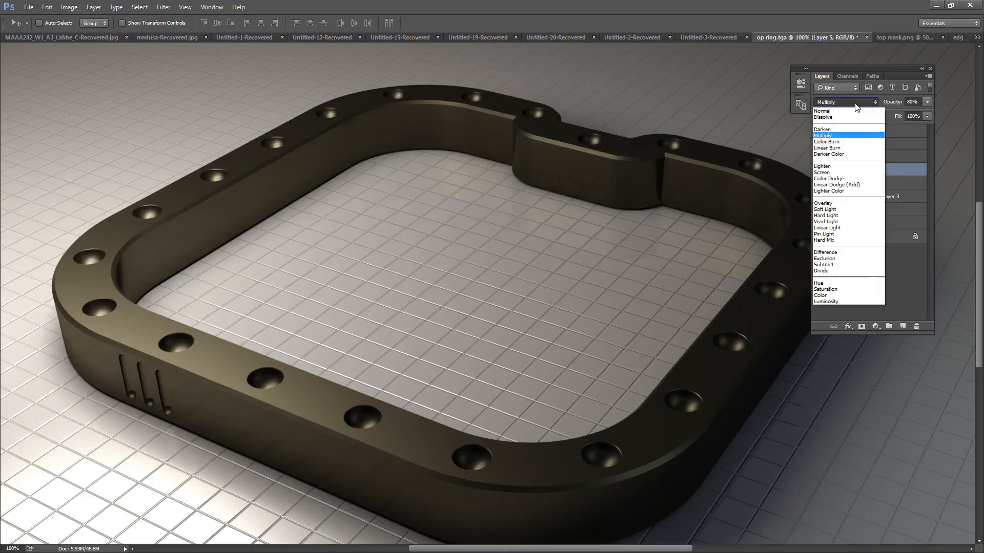
click(848, 110)
click(927, 102)
drag(911, 114, 937, 114)
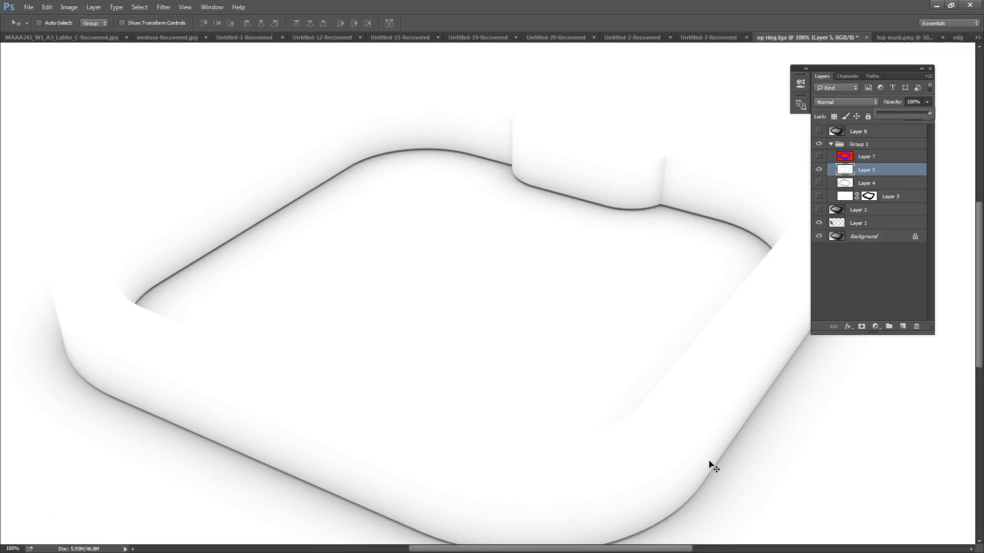
alt+scroll(538, 340, down, 2)
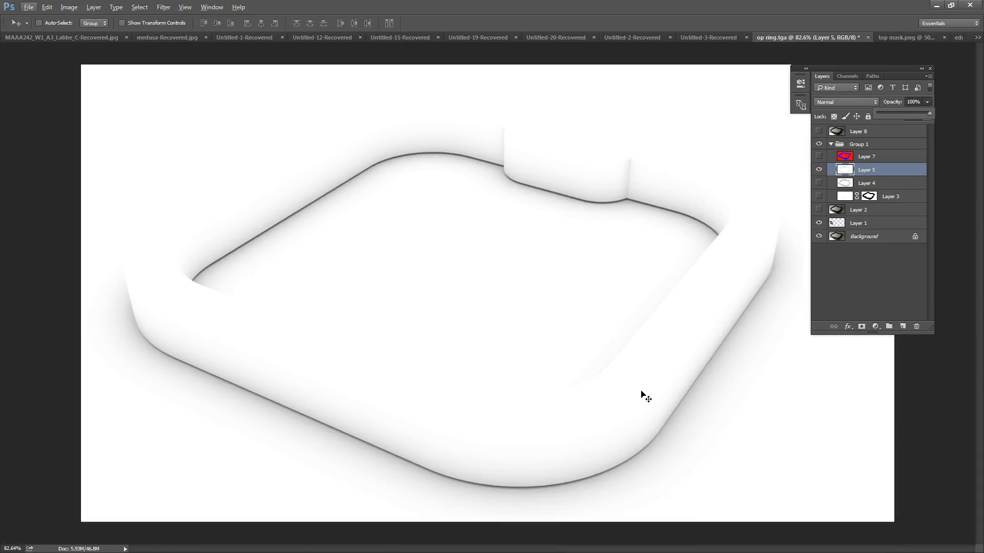
Step: Hide Layer 5 and disable the layer mask on Layer 3
click(819, 170)
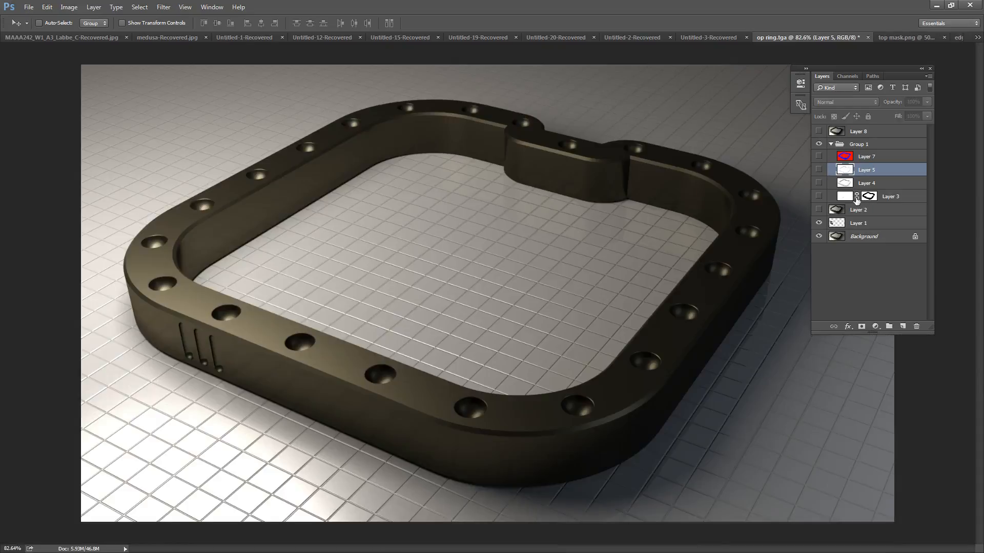
click(864, 200)
right_click(865, 200)
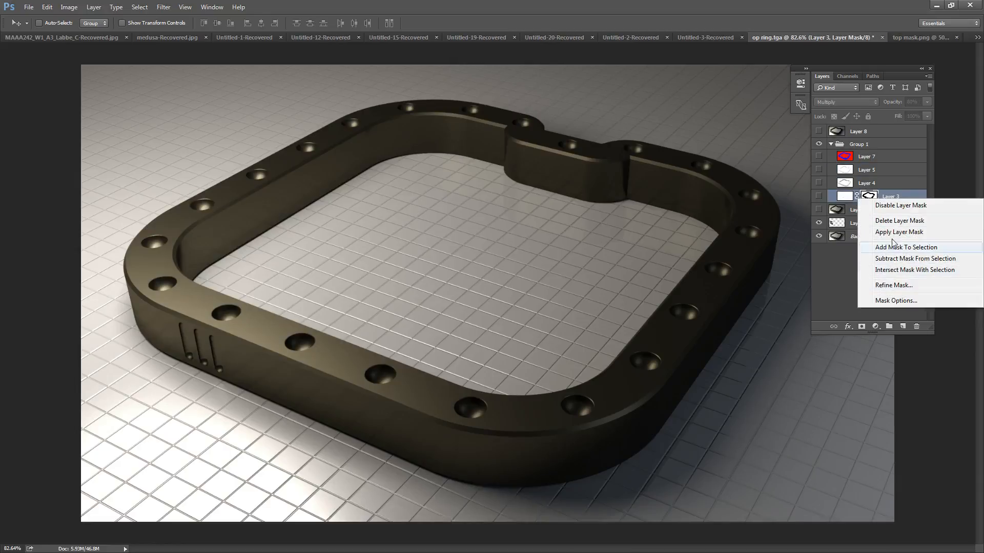
click(900, 205)
Step: Show Layer 3 and set it to Normal blending at 100% opacity
click(818, 196)
click(842, 193)
click(834, 103)
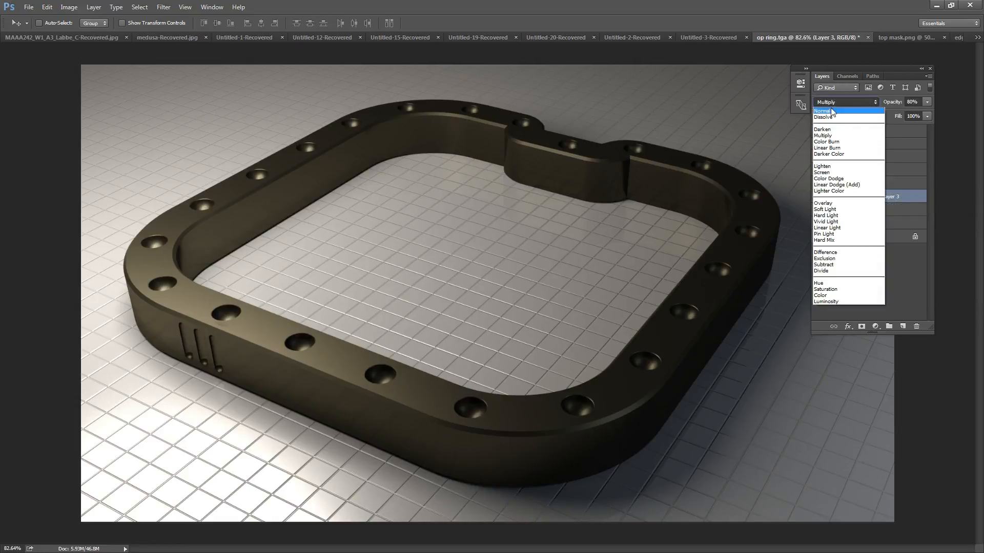
click(830, 101)
click(929, 100)
drag(916, 114, 937, 114)
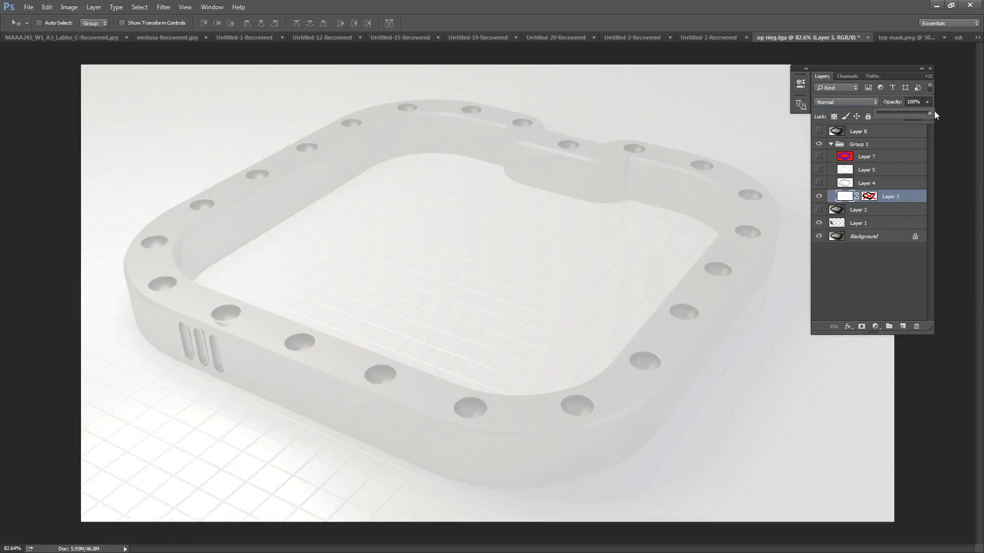
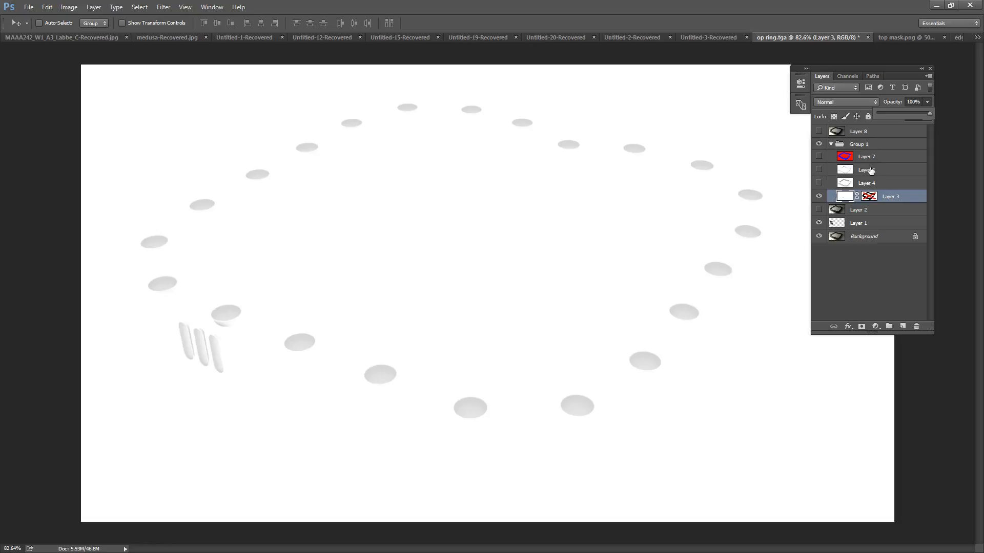
Step: Show Layer 5 in Group 1 and set its blending mode to Multiply
click(871, 170)
click(818, 175)
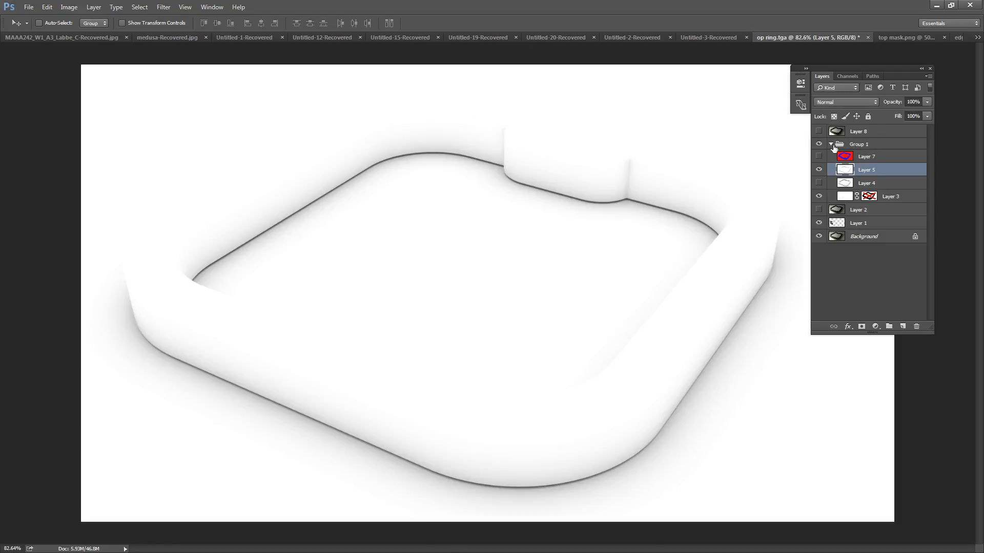
click(835, 101)
click(839, 136)
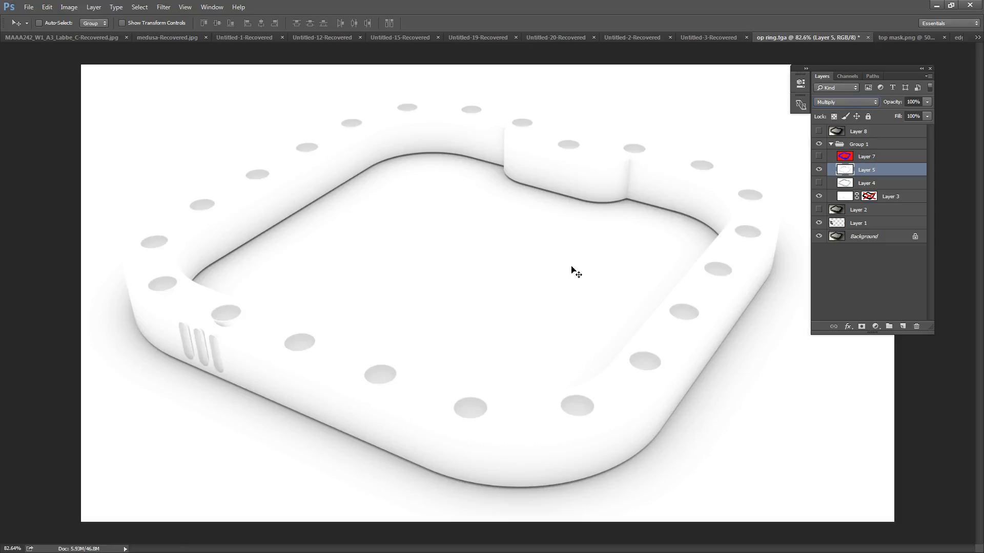
Step: Switch to 3ds Max and save the scene as a new file named ring inset widget Clean3.max
click(937, 6)
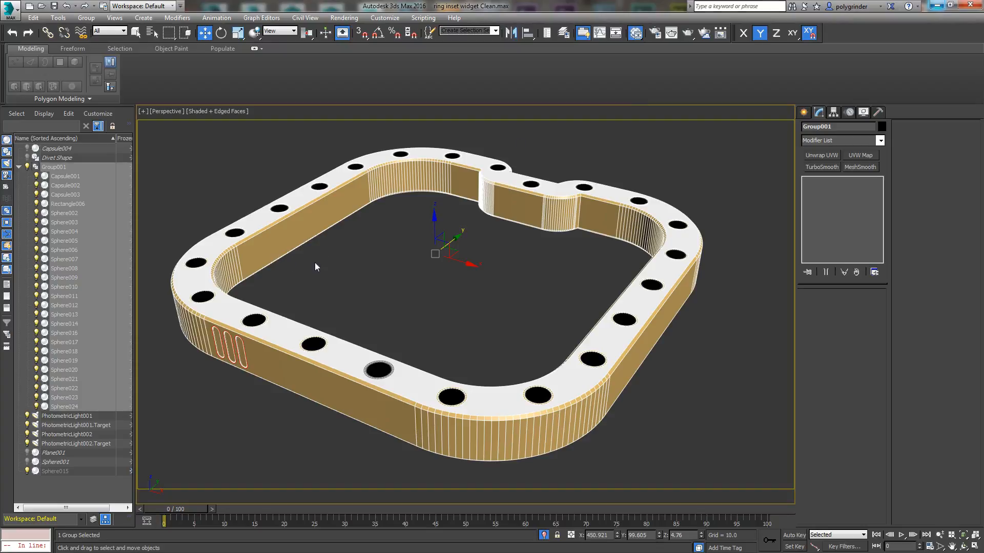
click(11, 19)
click(41, 126)
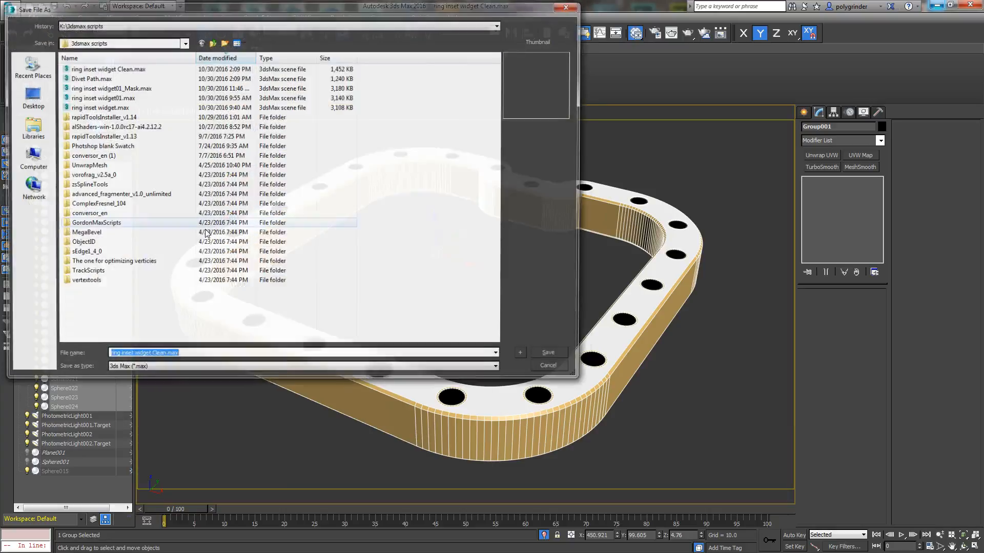
click(164, 357)
text(3)
click(551, 356)
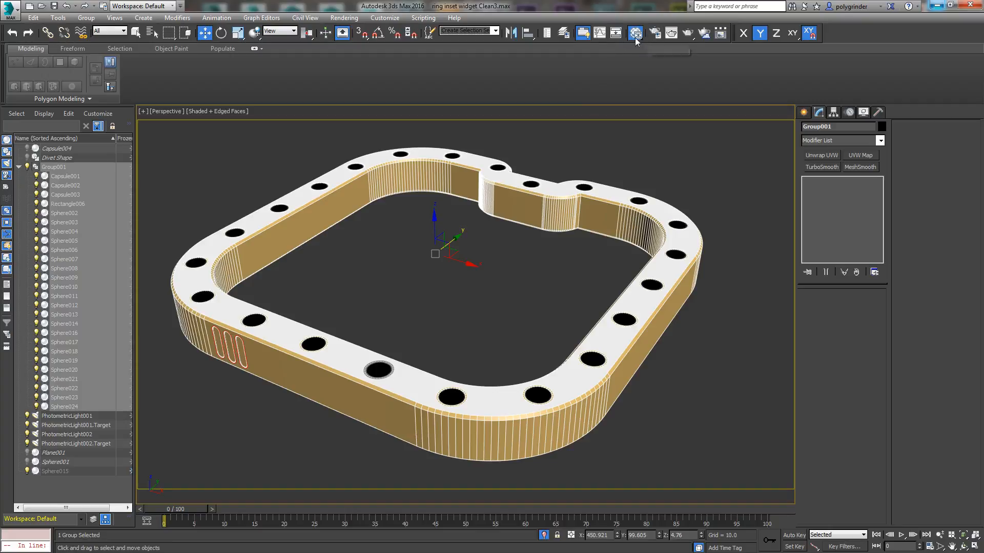
Step: Create a Standard material in the Slate Material Editor above the Blacky node and name it Bluey
drag(462, 552, 758, 31)
middle_drag(340, 336, 533, 507)
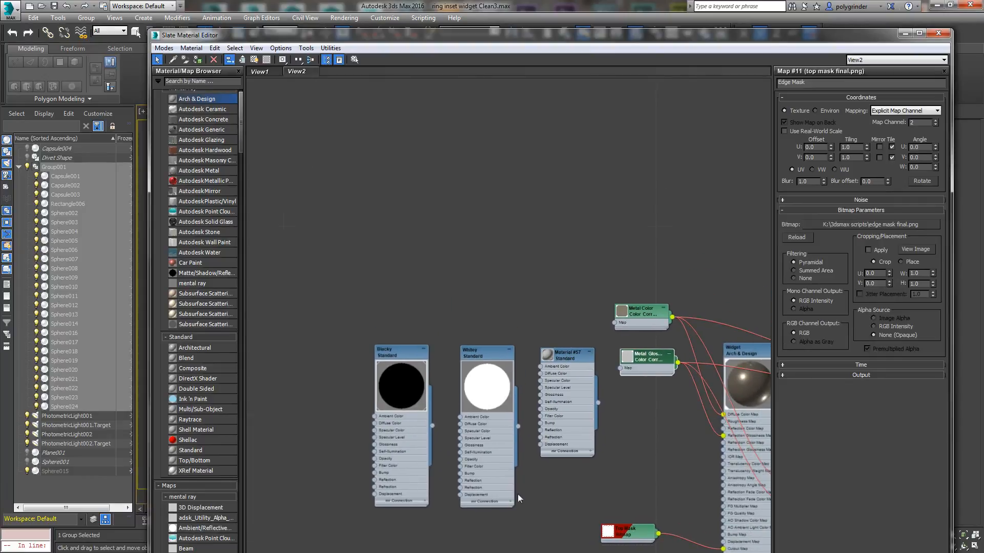
drag(186, 453, 397, 163)
double_click(390, 163)
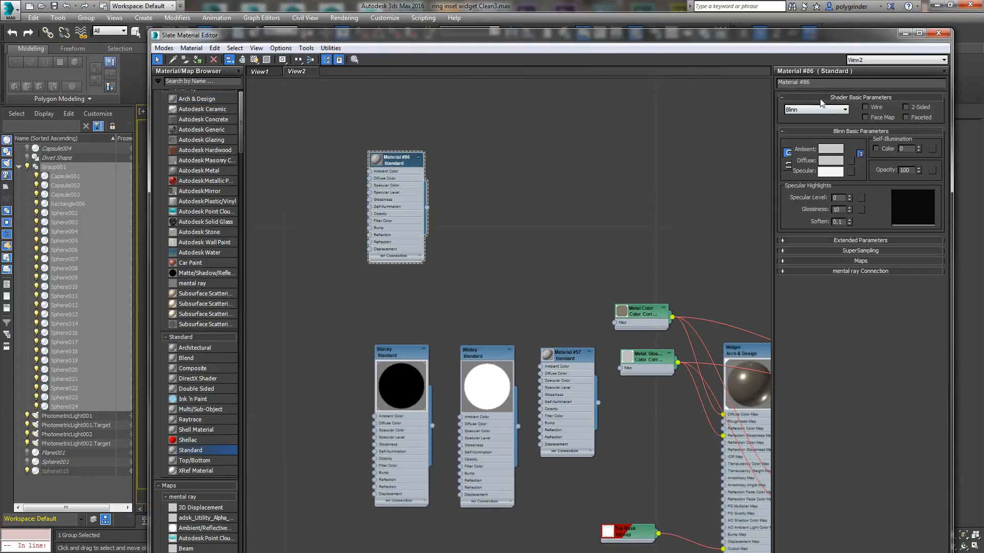
click(819, 84)
text(Bluey)
key(Return)
Step: Add a second Standard material beside Bluey and name it Greeny
shift+drag(395, 163, 495, 157)
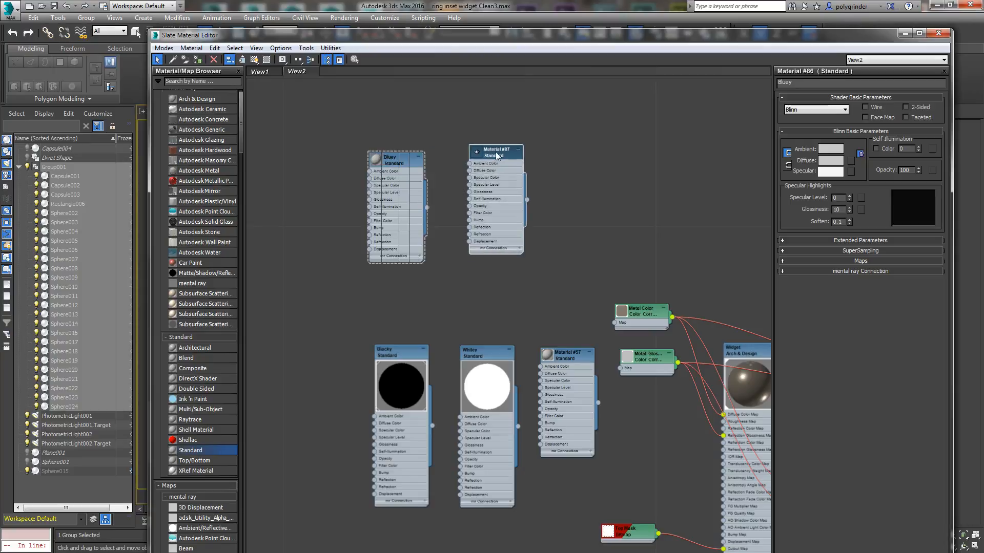
double_click(494, 154)
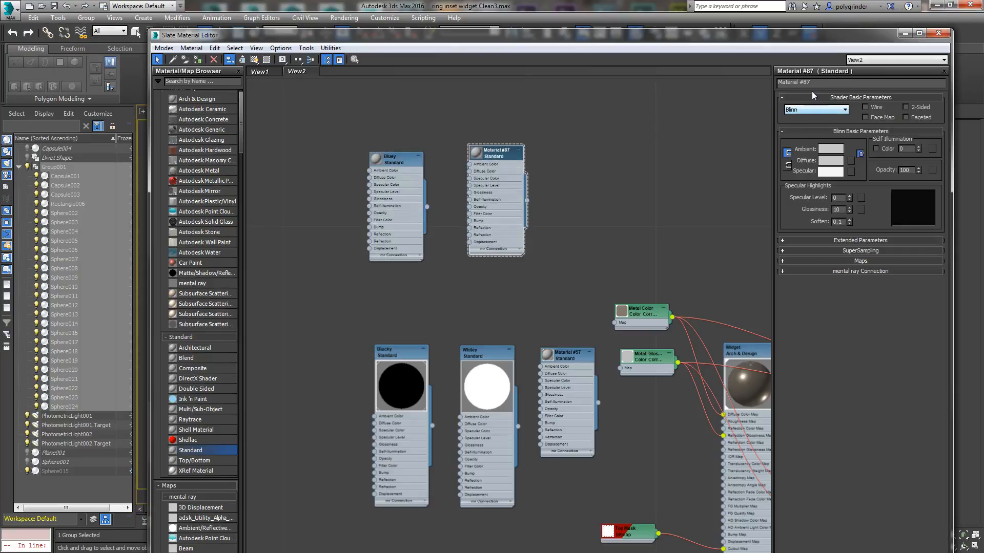
text(Greeny)
key(Return)
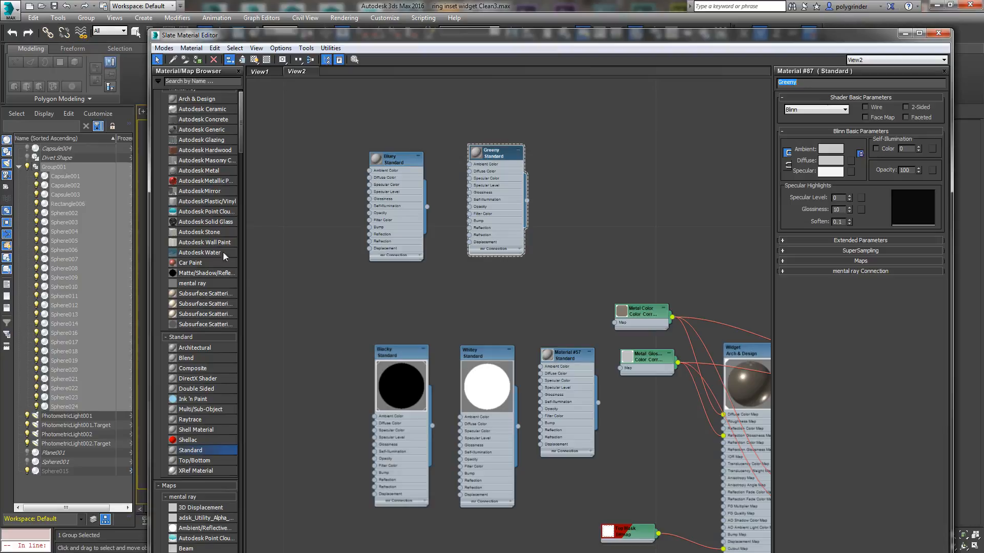
Step: Set Bluey's diffuse color to pure blue with red 0, green 0 and blue 255
double_click(398, 162)
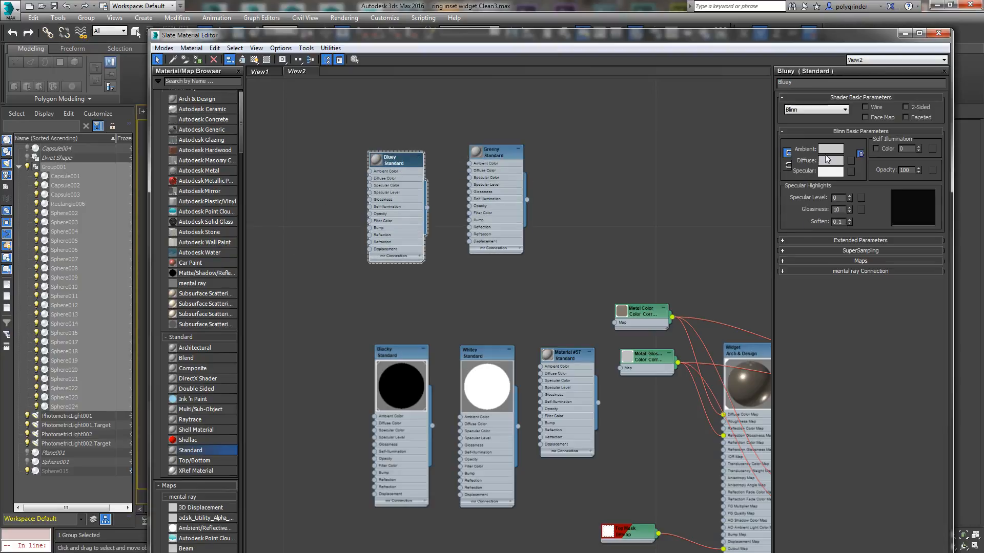
click(828, 162)
drag(370, 49, 456, 53)
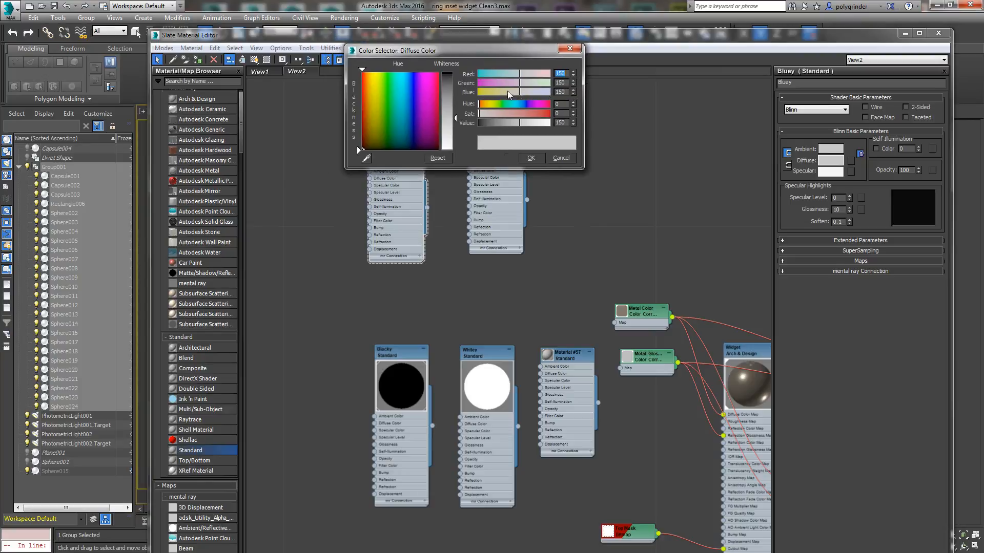
drag(573, 91, 574, 94)
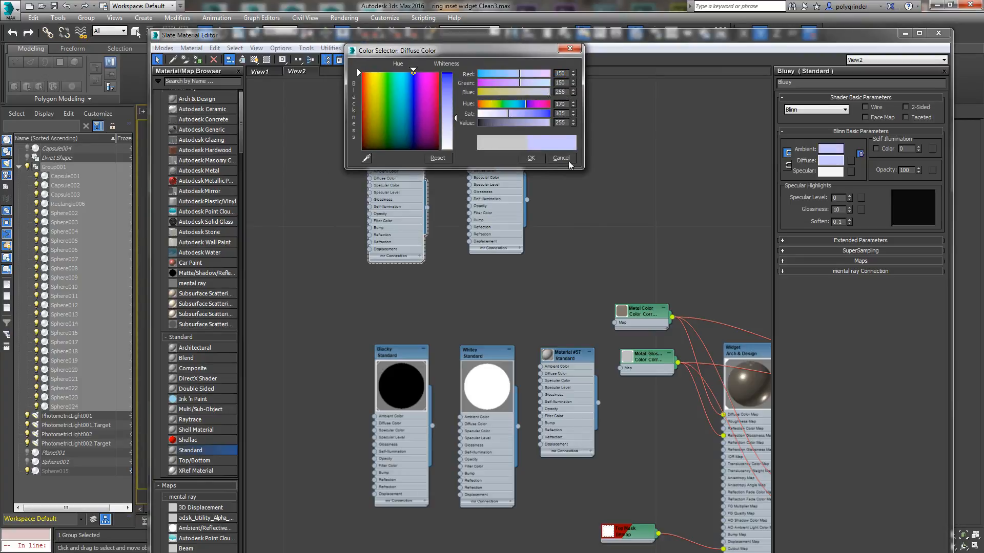
right_click(574, 85)
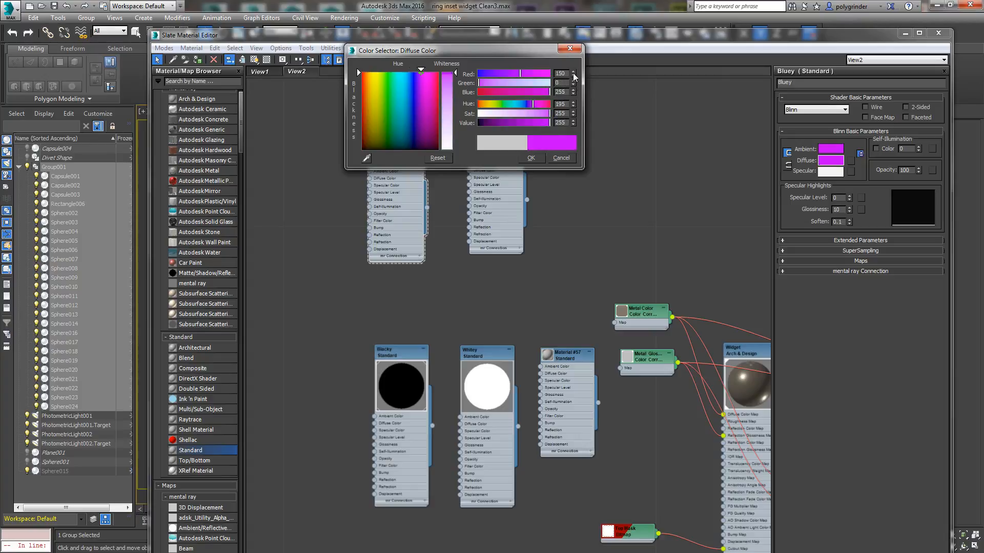
right_click(573, 74)
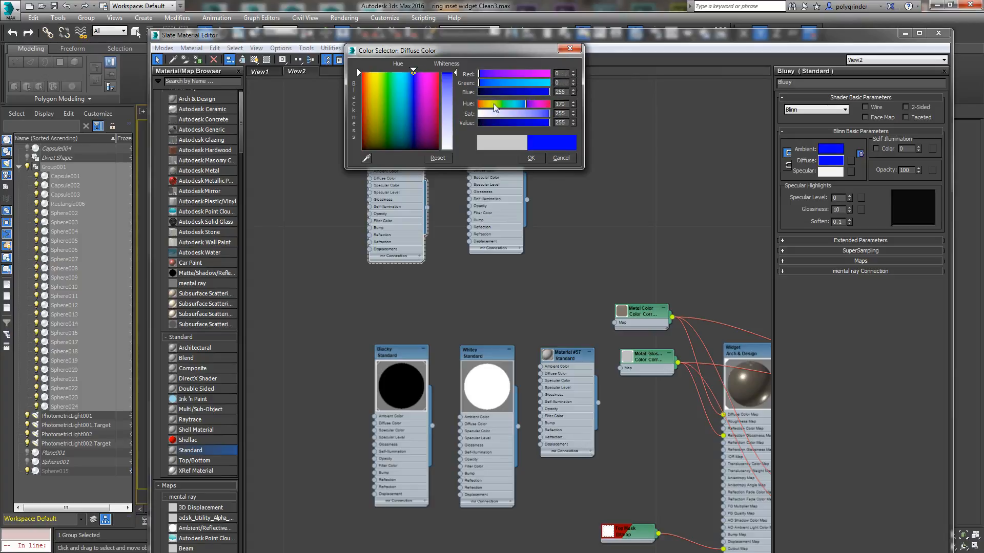
click(538, 158)
Step: Set Greeny's diffuse color to pure green with red 0, green 255 and blue 0
click(478, 155)
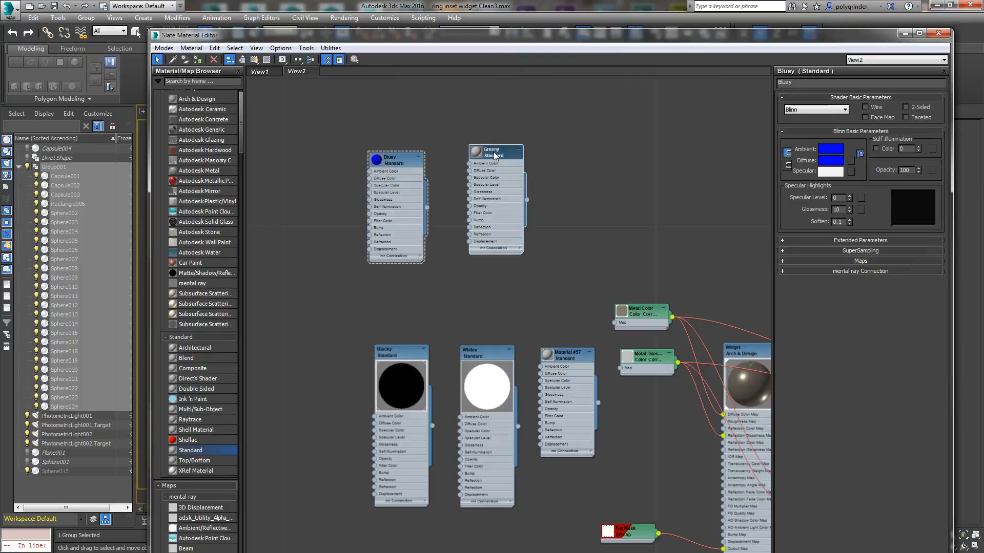
click(831, 161)
drag(573, 82, 573, 339)
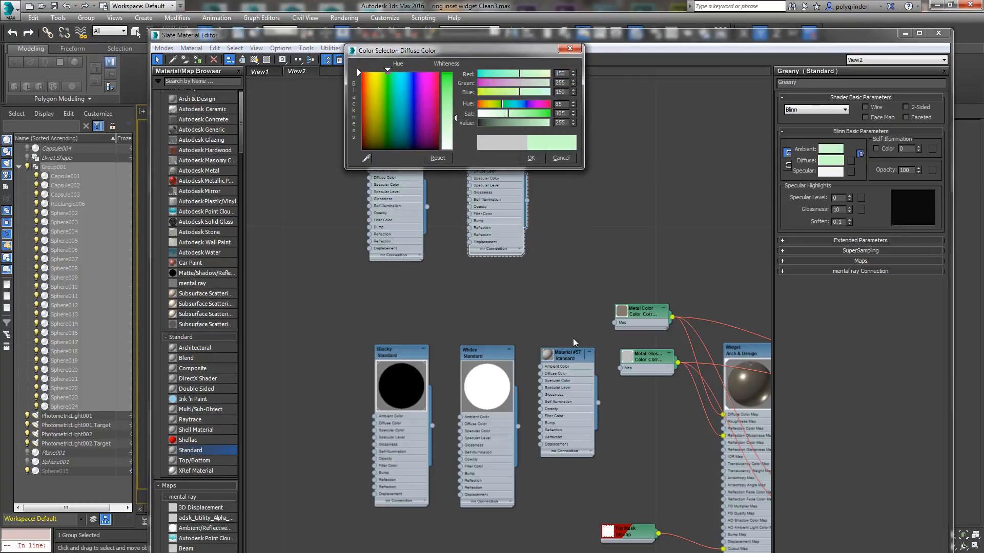
right_click(573, 93)
right_click(573, 75)
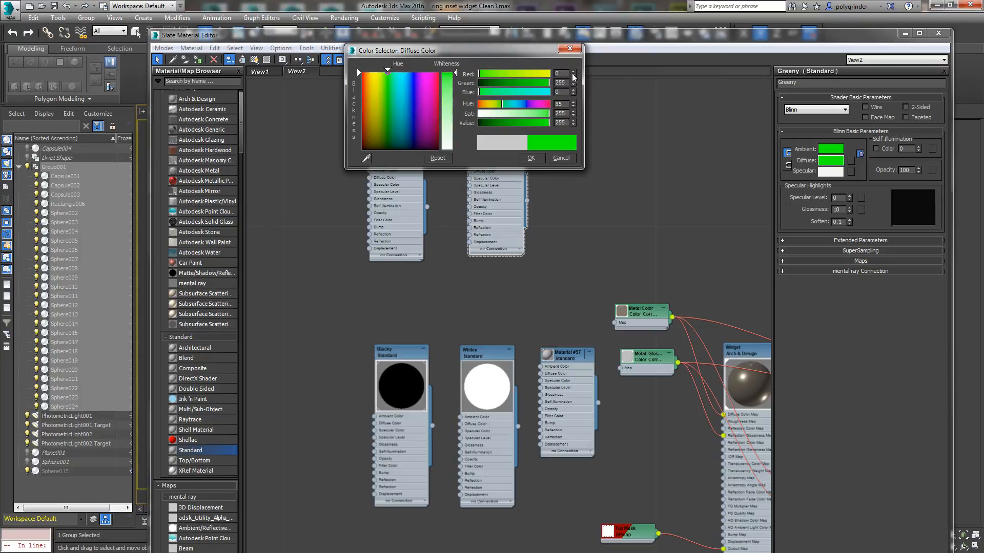
click(531, 158)
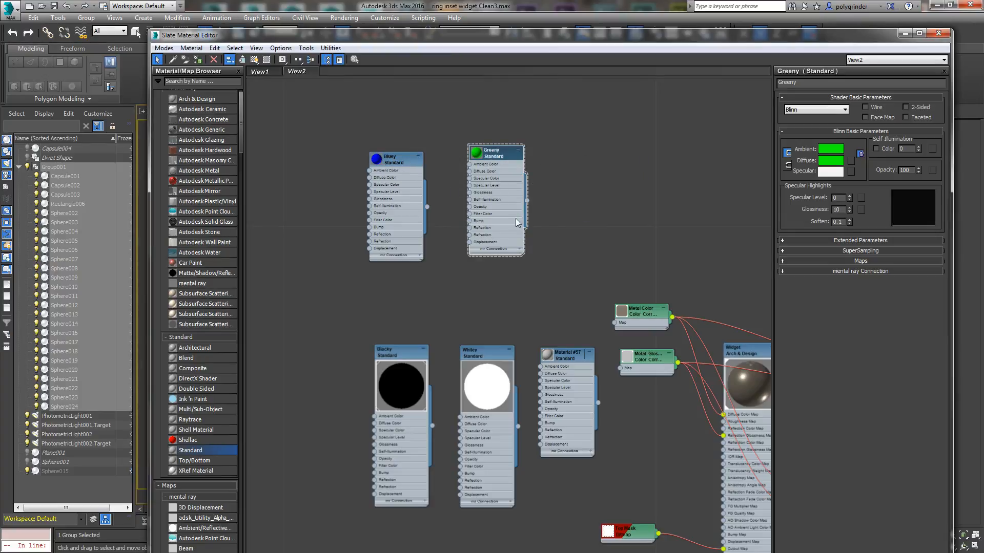
Step: Align the Bluey node with Greeny and set the self-illumination of both materials to 100
drag(406, 160, 413, 150)
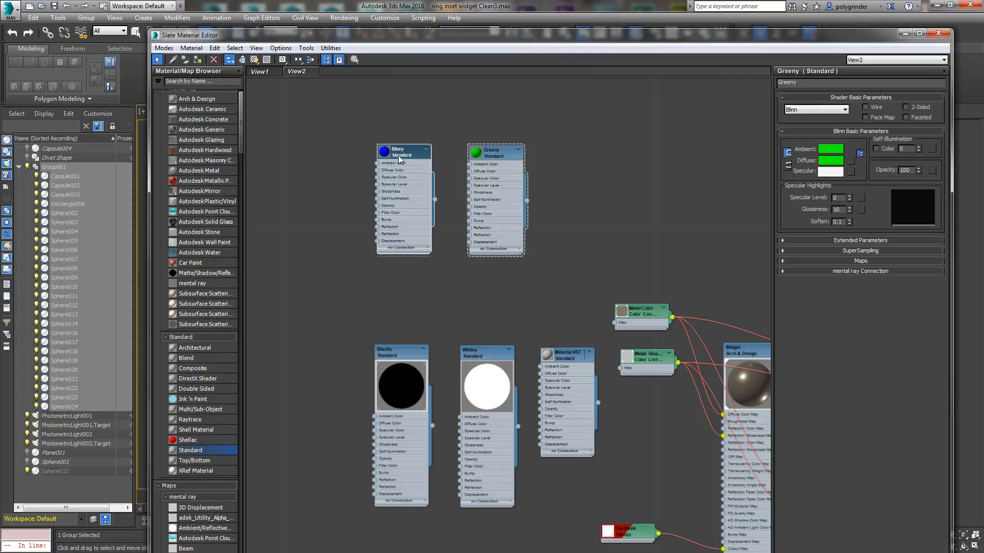
double_click(400, 155)
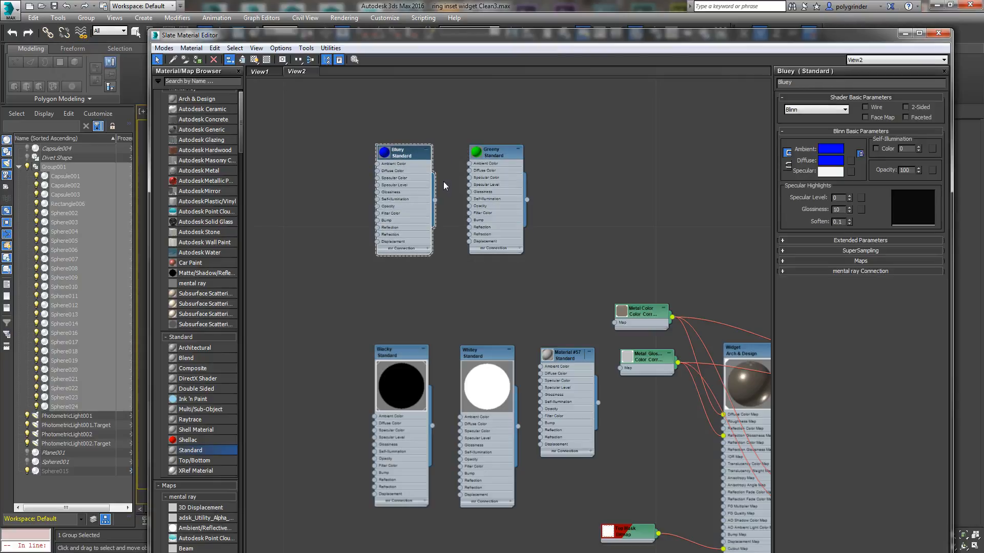
click(826, 165)
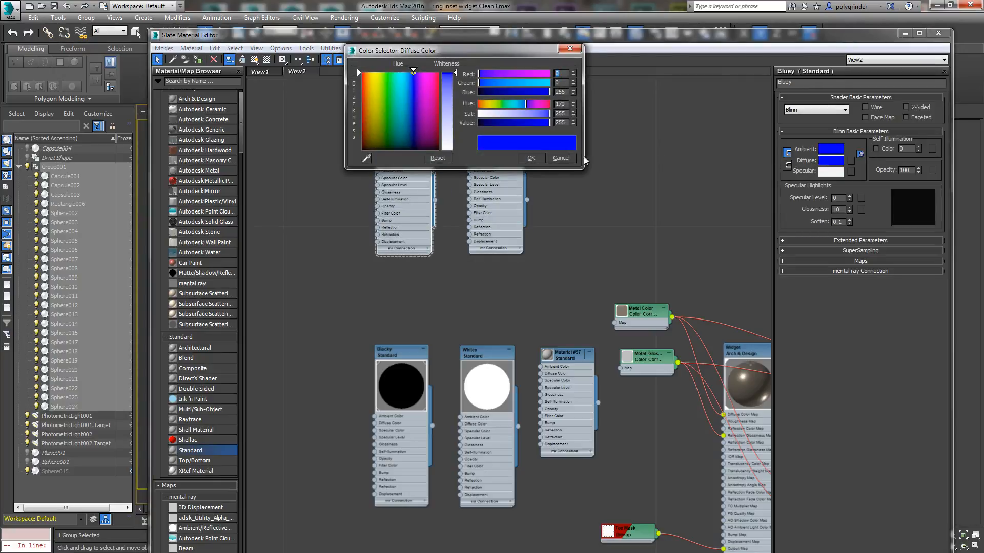
click(546, 155)
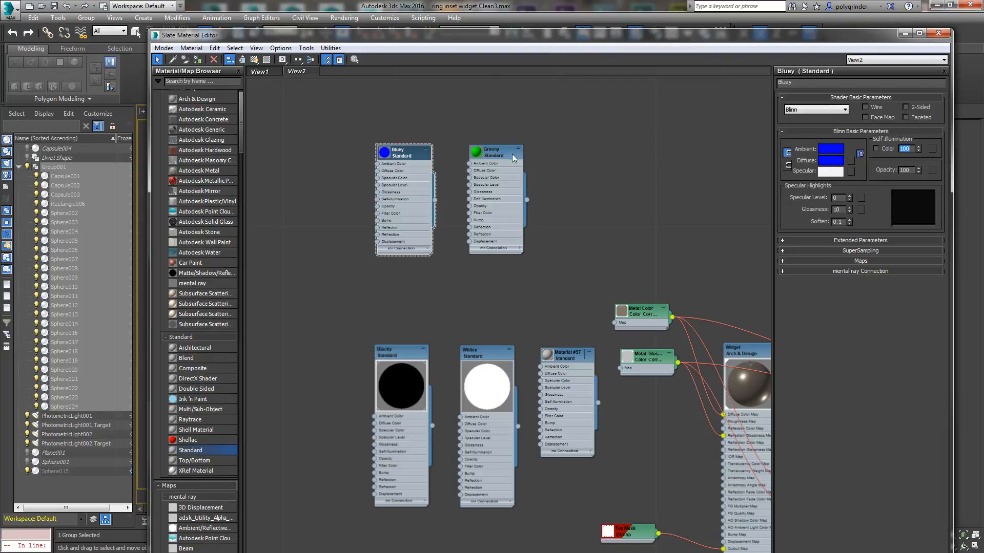
double_click(483, 156)
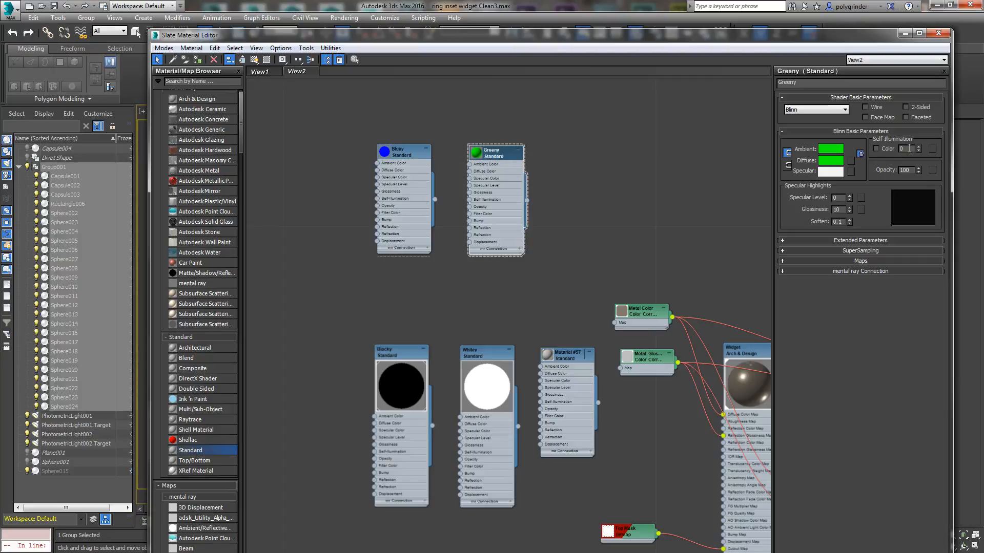
key(Return)
Step: Open Group001 for editing and expand its members in the scene list
drag(887, 37, 0, 80)
click(71, 181)
click(86, 18)
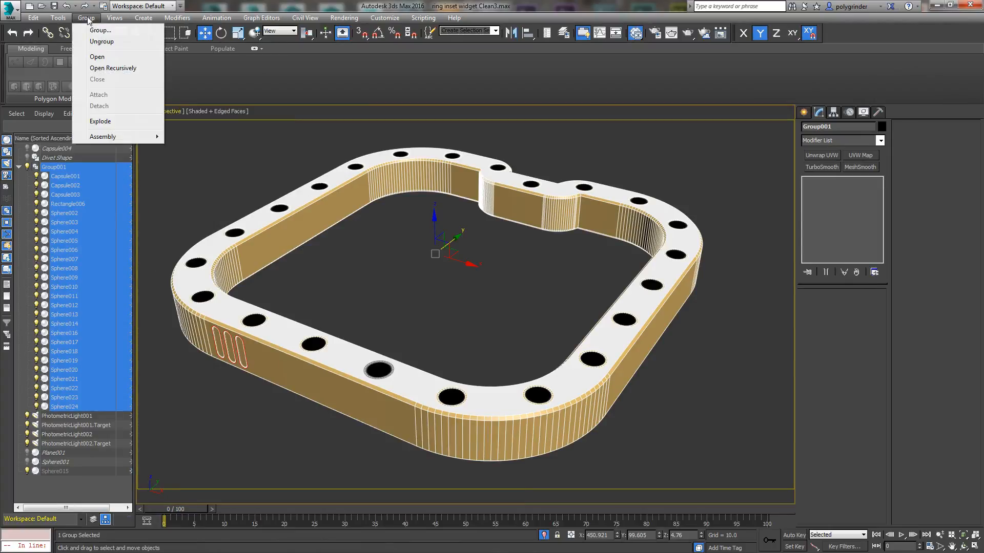
click(105, 57)
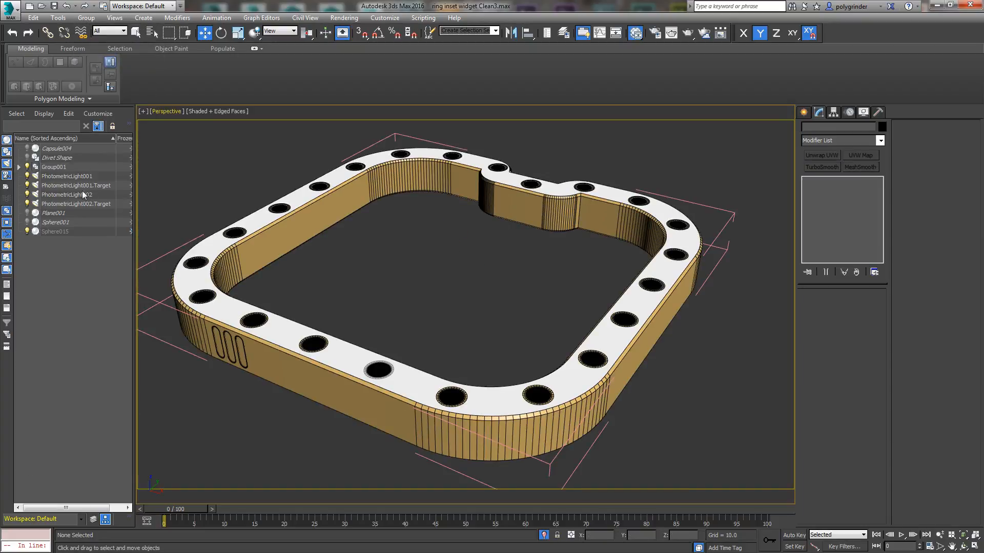
click(18, 168)
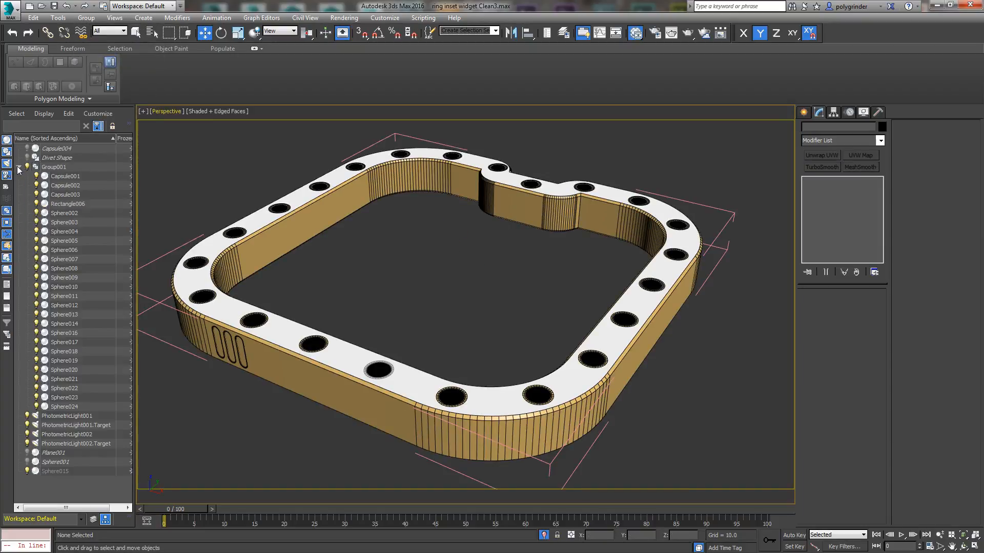
Step: Assign the Greeny material to all capsules and spheres in Group001, leaving out Rectangle006
click(73, 179)
shift+click(77, 407)
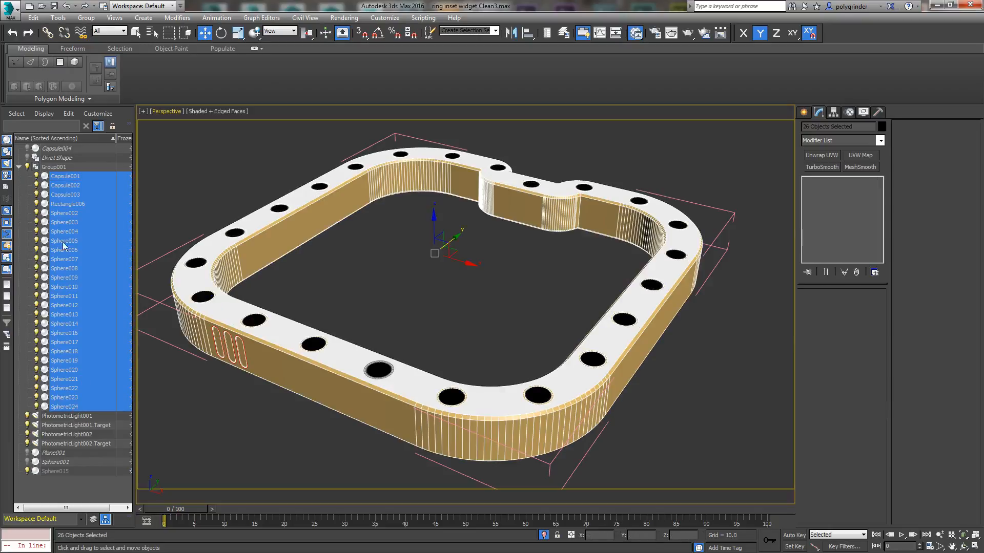
ctrl+click(67, 204)
ctrl+click(66, 195)
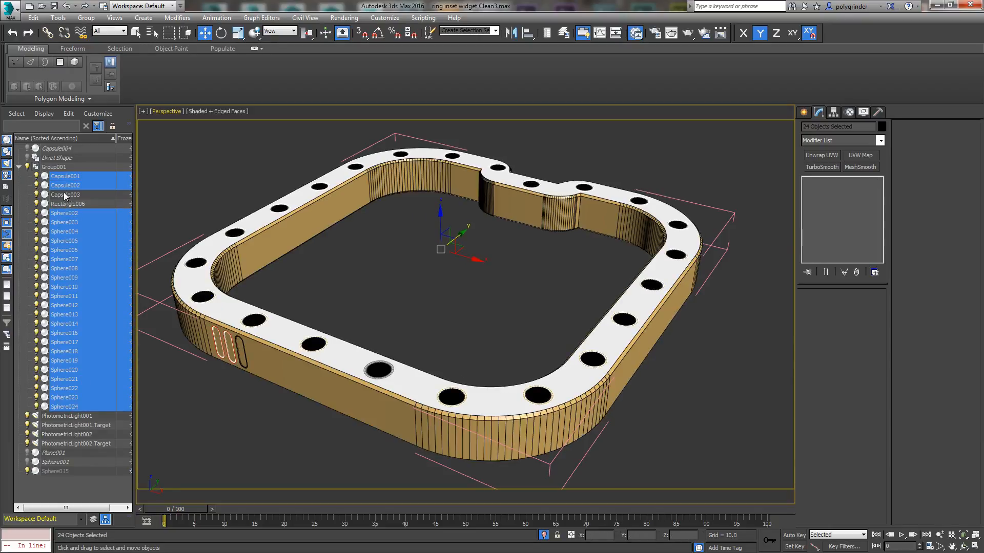
ctrl+click(66, 195)
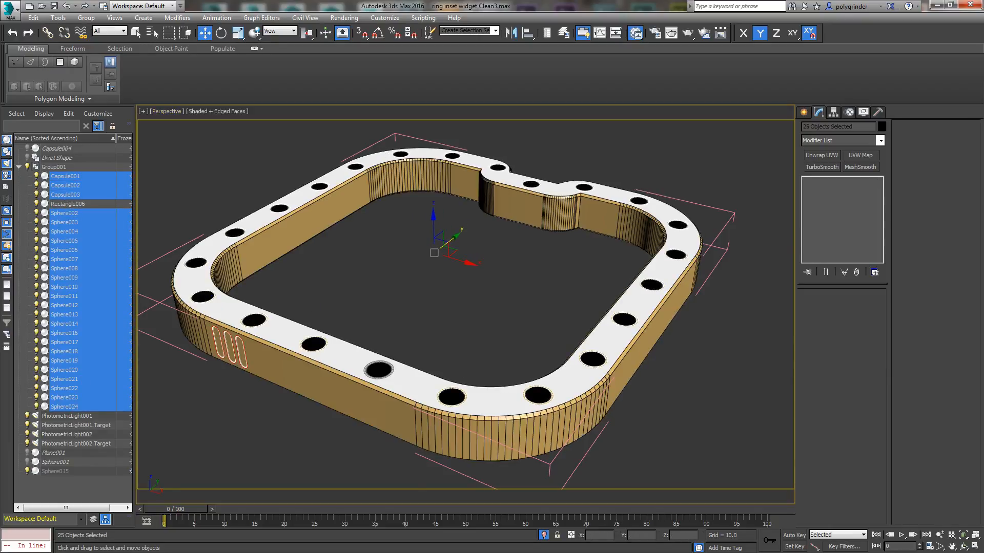
key(m)
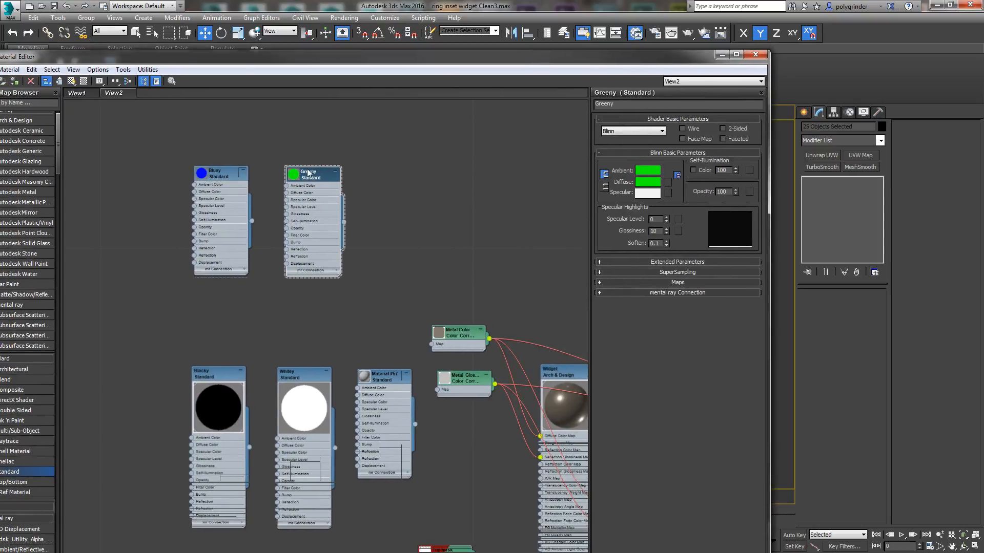
drag(309, 174, 368, 177)
right_click(368, 177)
click(379, 192)
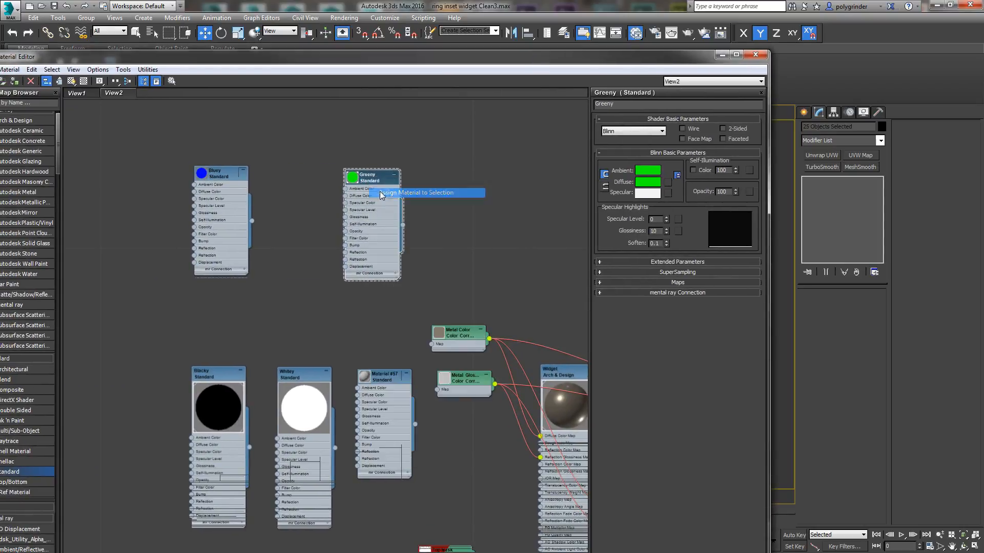
drag(400, 60, 0, 63)
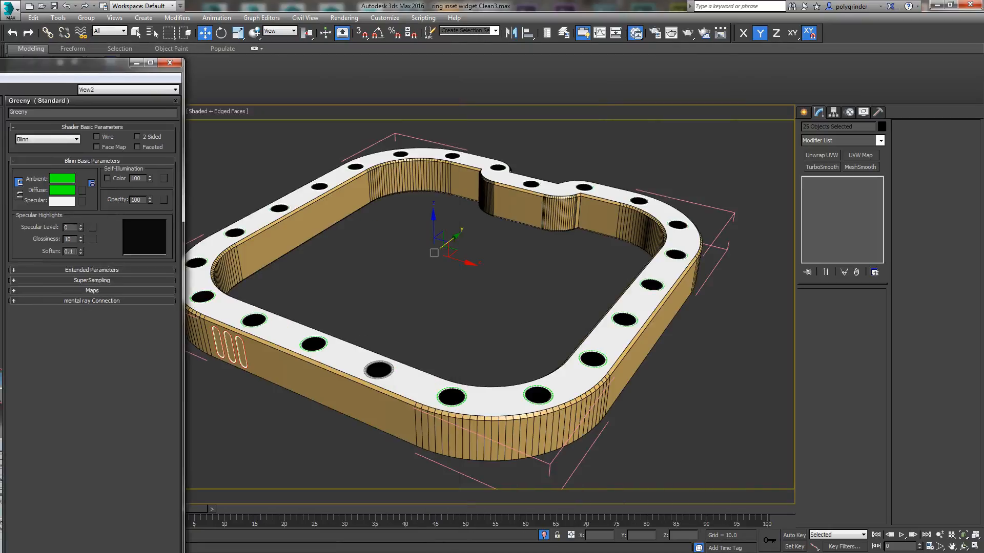
Step: Assign the Bluey material to the ring body, Rectangle006
click(272, 237)
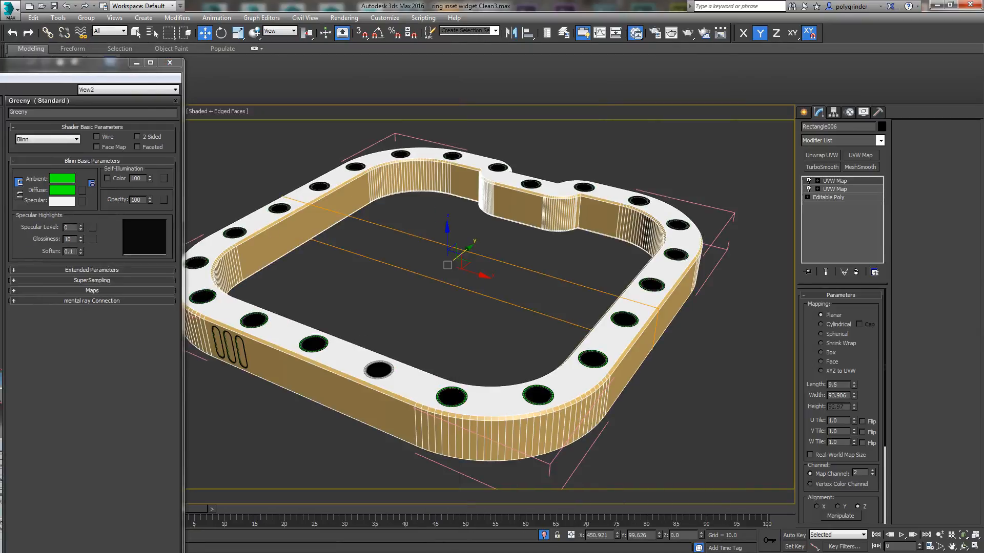
drag(0, 62, 429, 95)
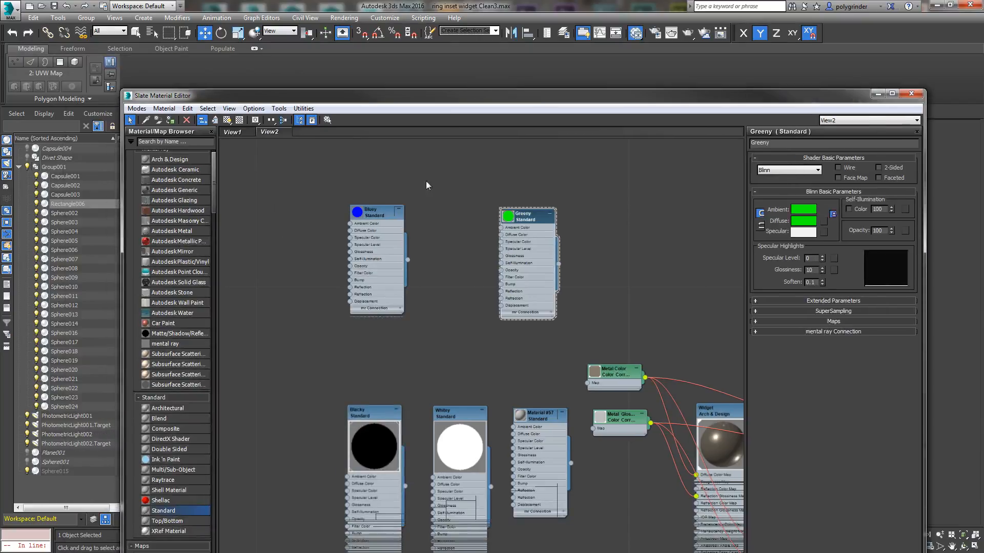
right_click(376, 218)
click(410, 234)
drag(477, 100, 0, 100)
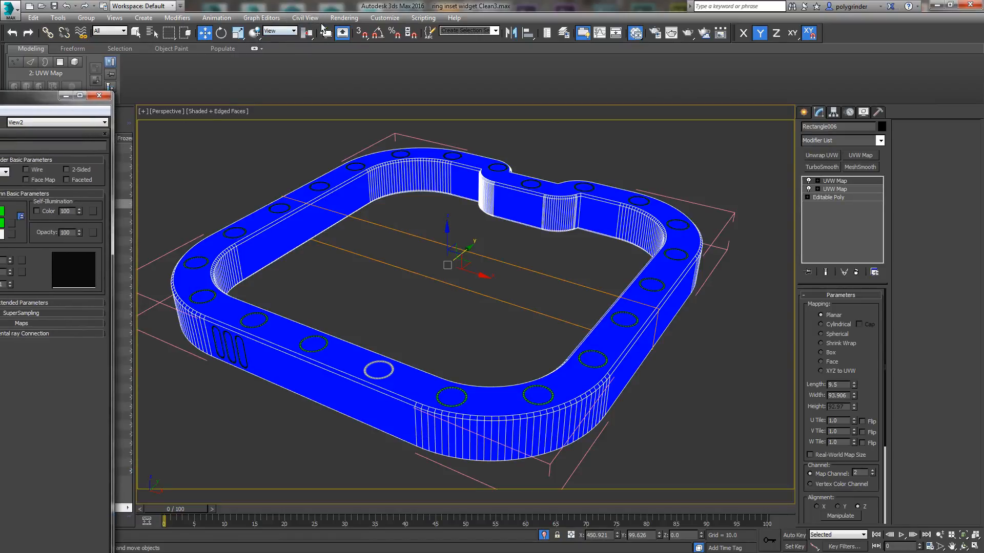
Step: Deactivate the exposure control and set the environment background color to pure blue, RGB 0, 0, 255
click(344, 18)
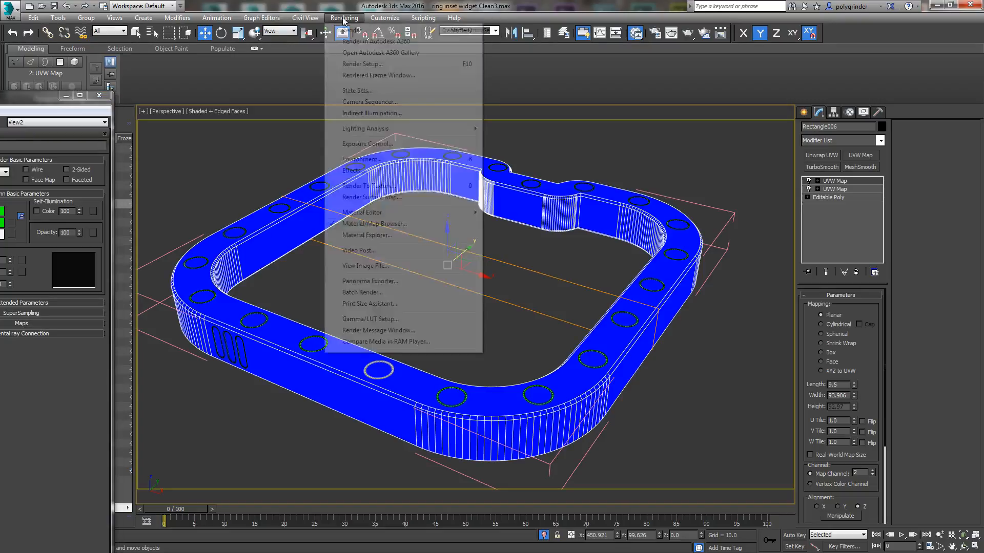
click(368, 161)
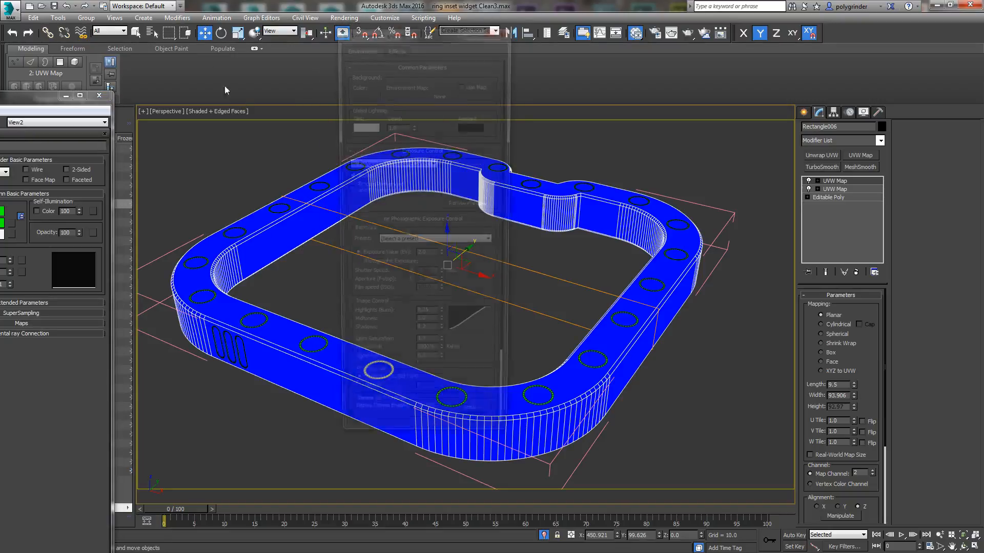
drag(377, 34, 478, 45)
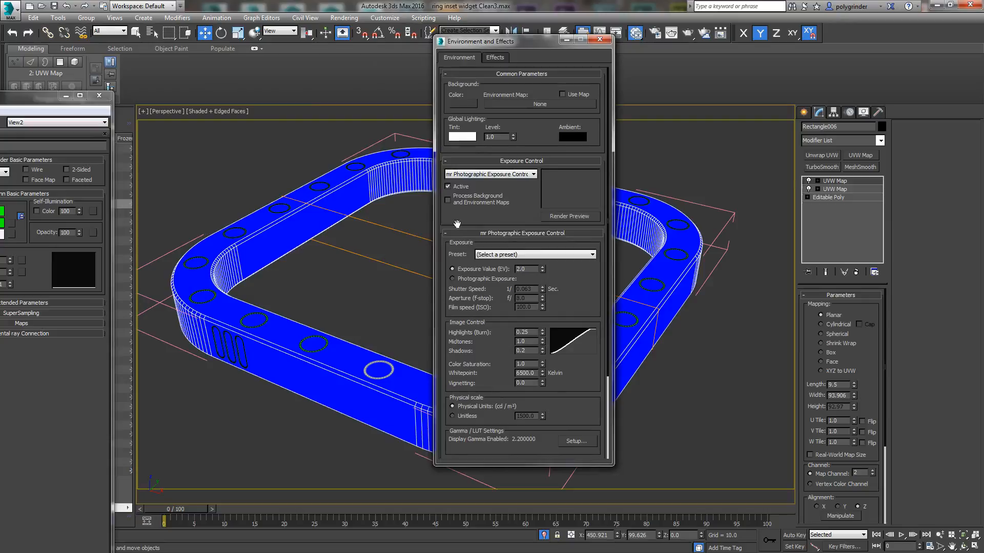
click(447, 187)
click(471, 106)
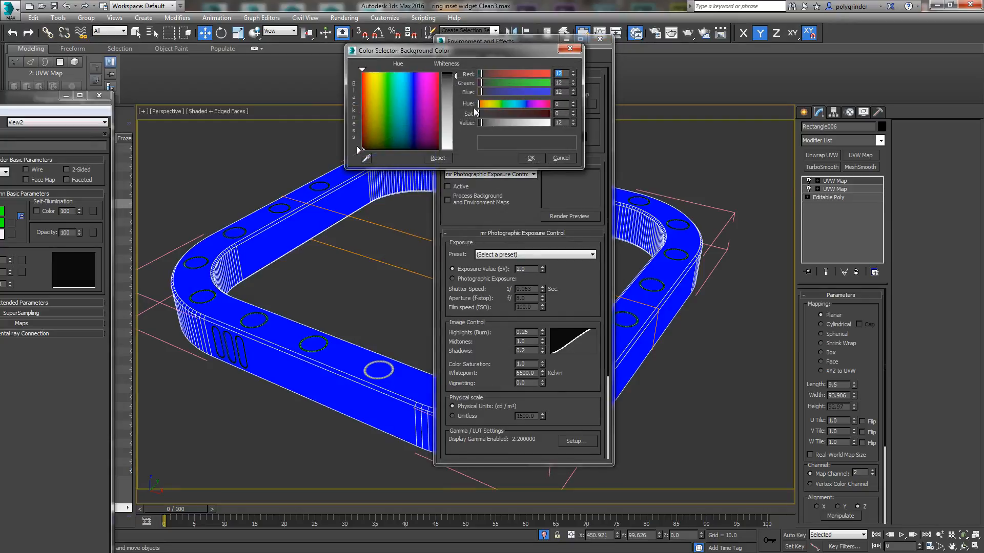
drag(573, 93, 606, 328)
right_click(574, 83)
right_click(574, 74)
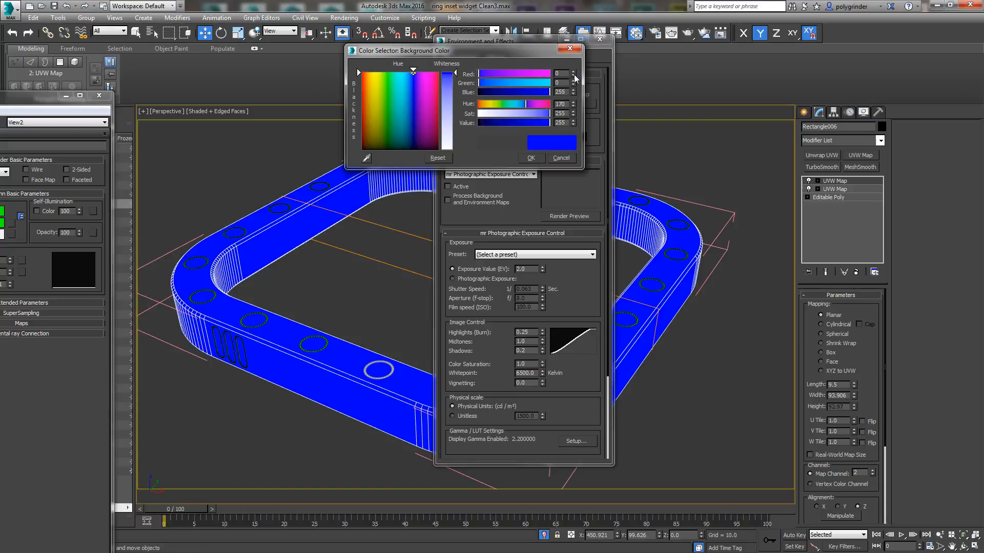
click(534, 160)
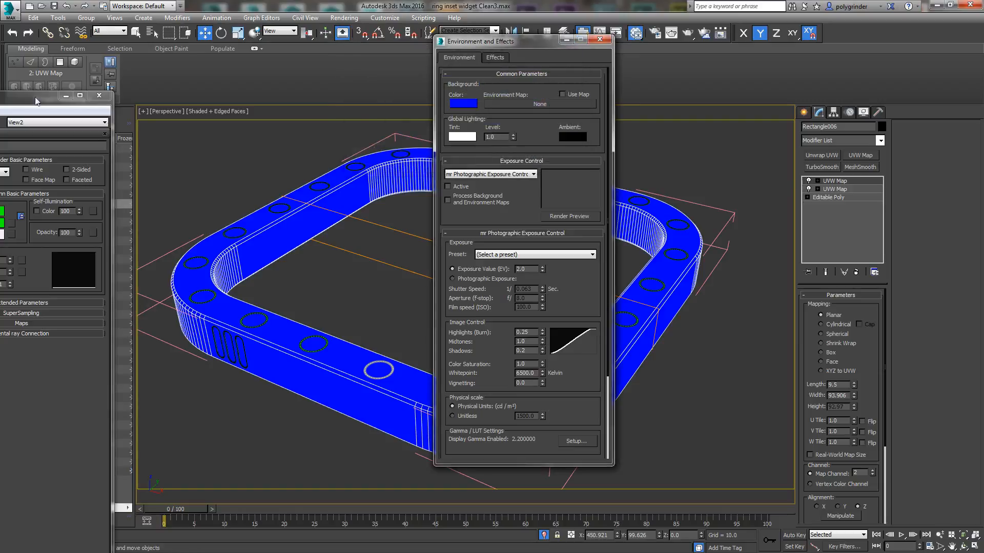
click(599, 39)
Step: Switch the renderer to Default Scanline Renderer and render the perspective view
click(344, 17)
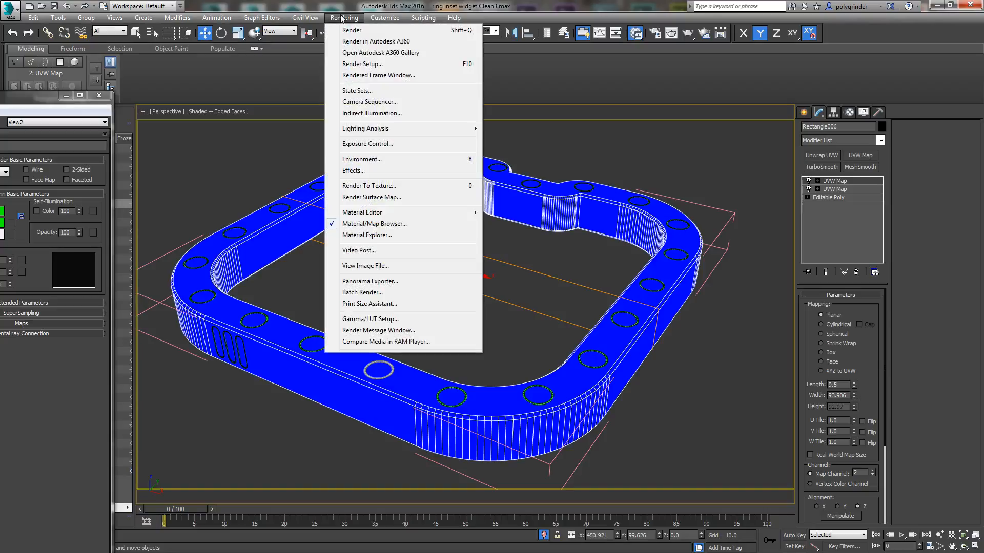
click(363, 64)
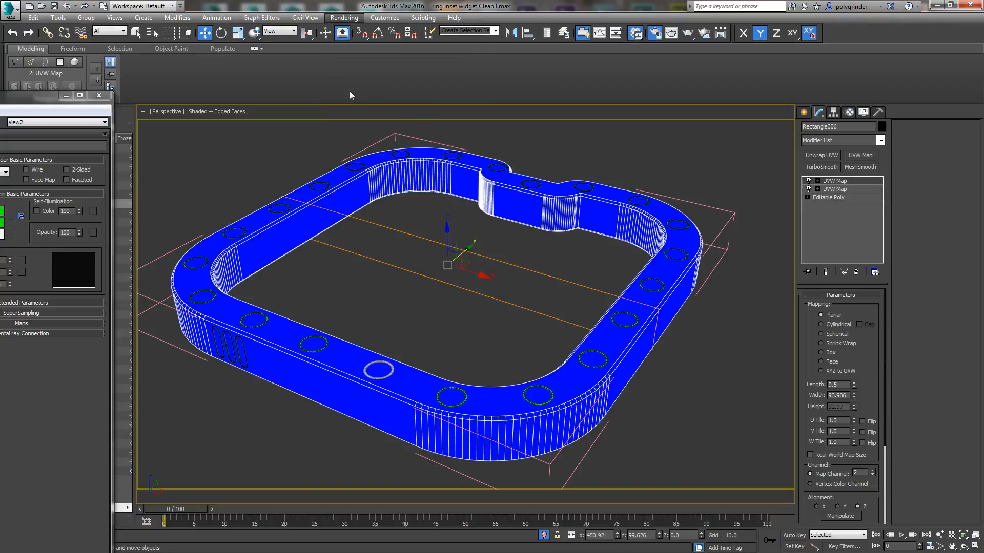
click(516, 98)
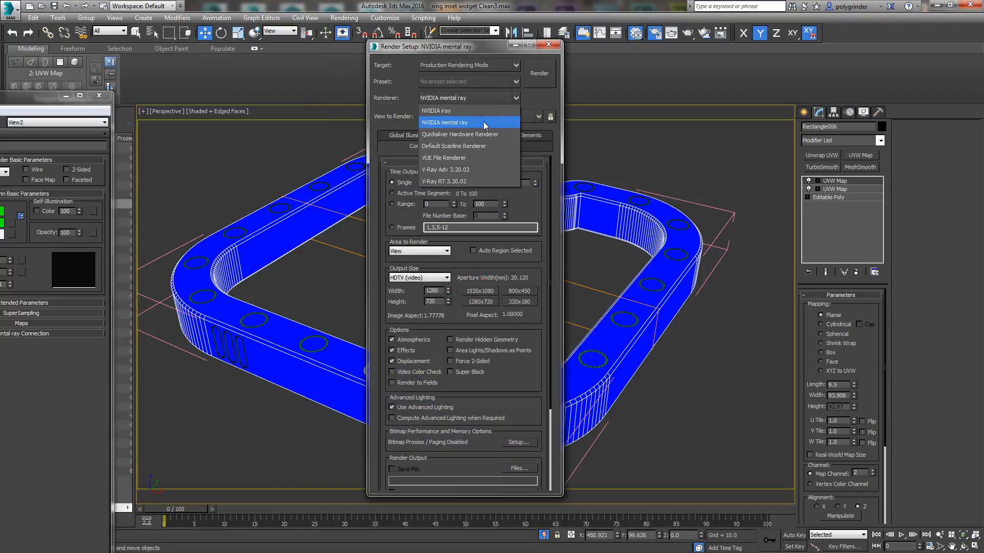
click(471, 148)
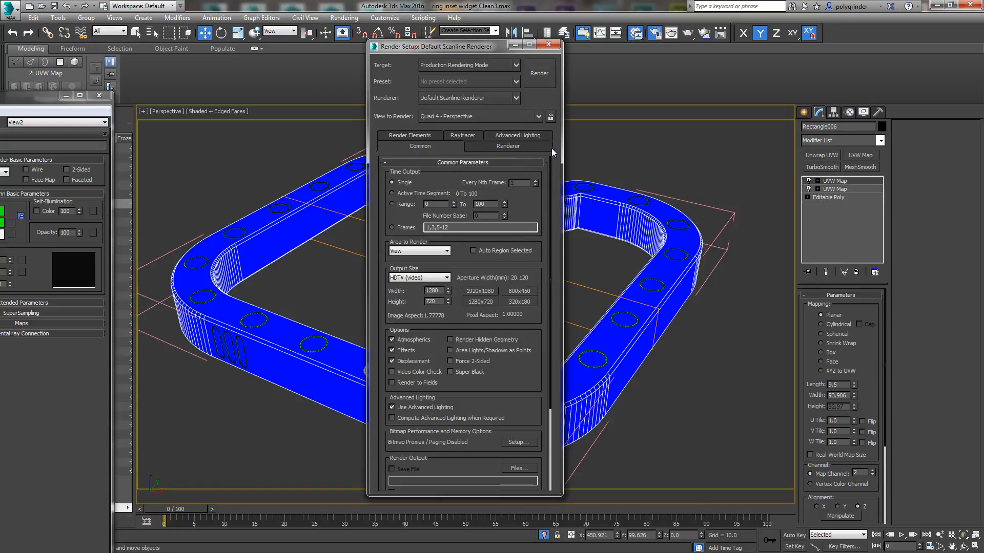
click(539, 74)
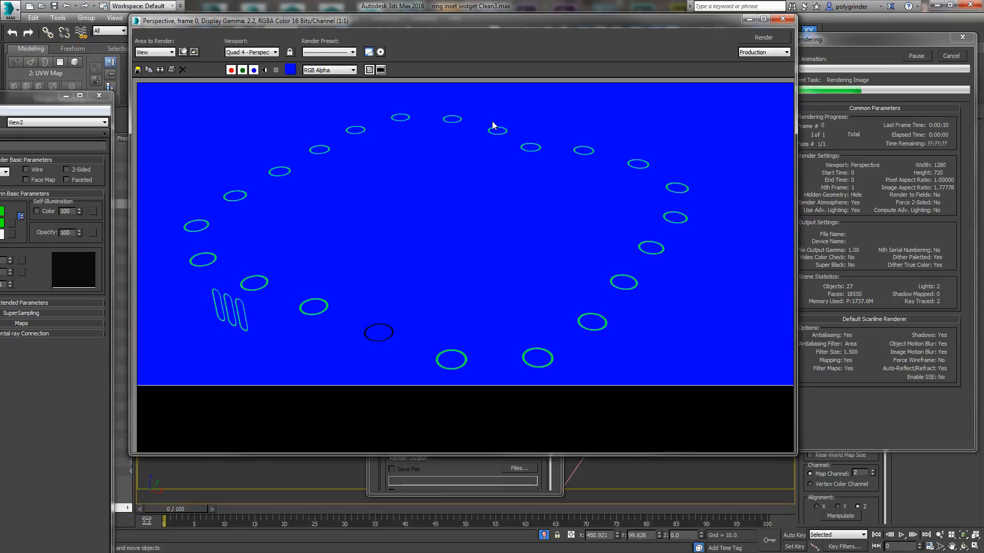
click(782, 19)
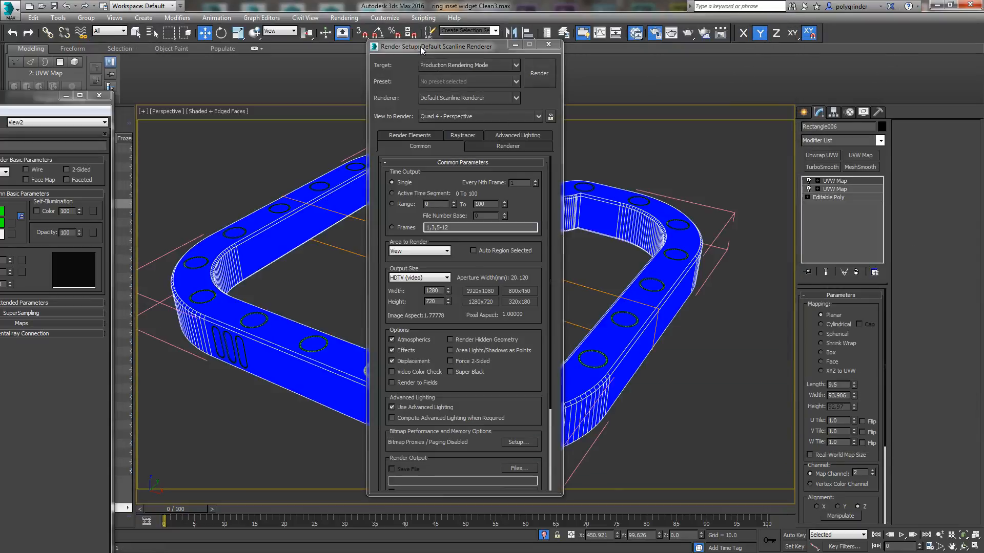
Step: Move the render settings aside and render the perspective view again to check all insets
drag(420, 46, 536, 52)
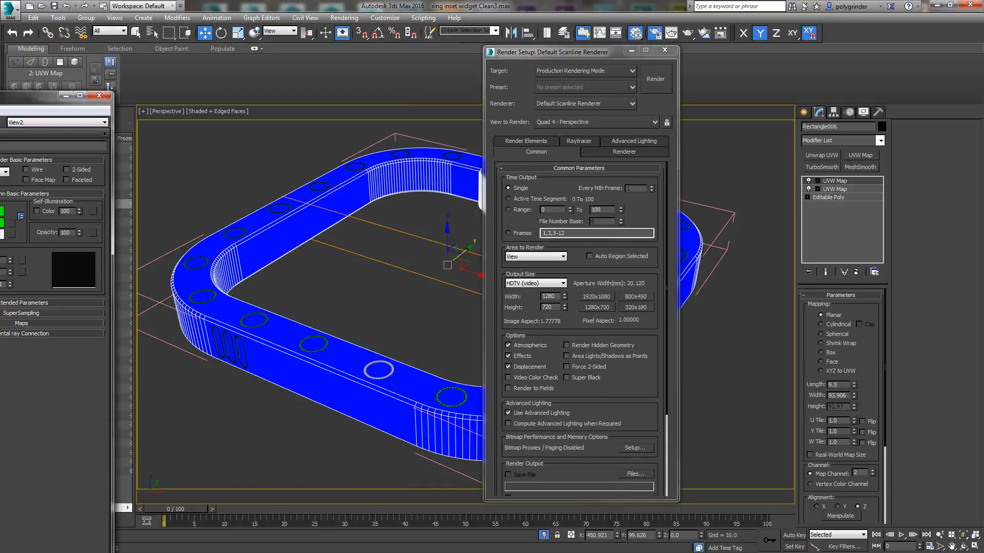
key(shift+q)
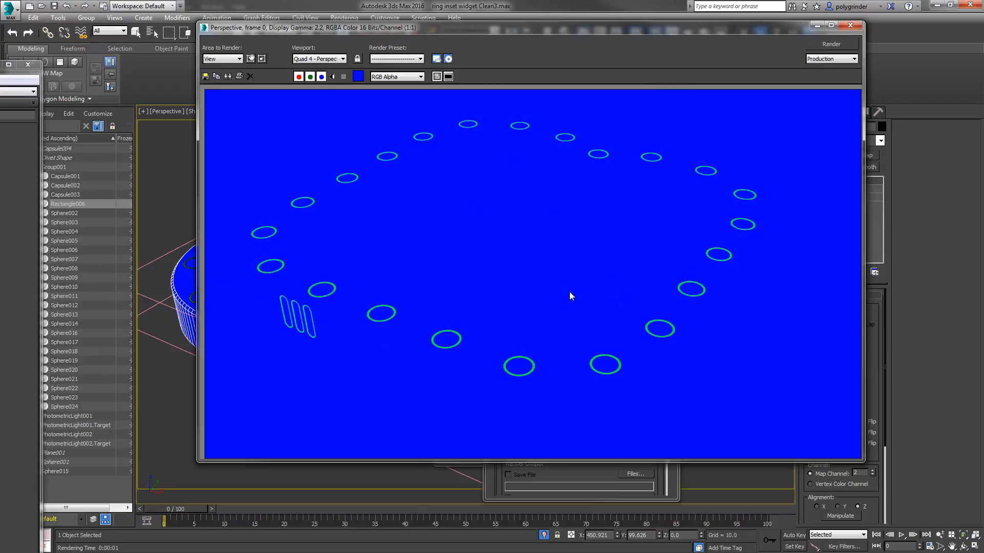
click(848, 25)
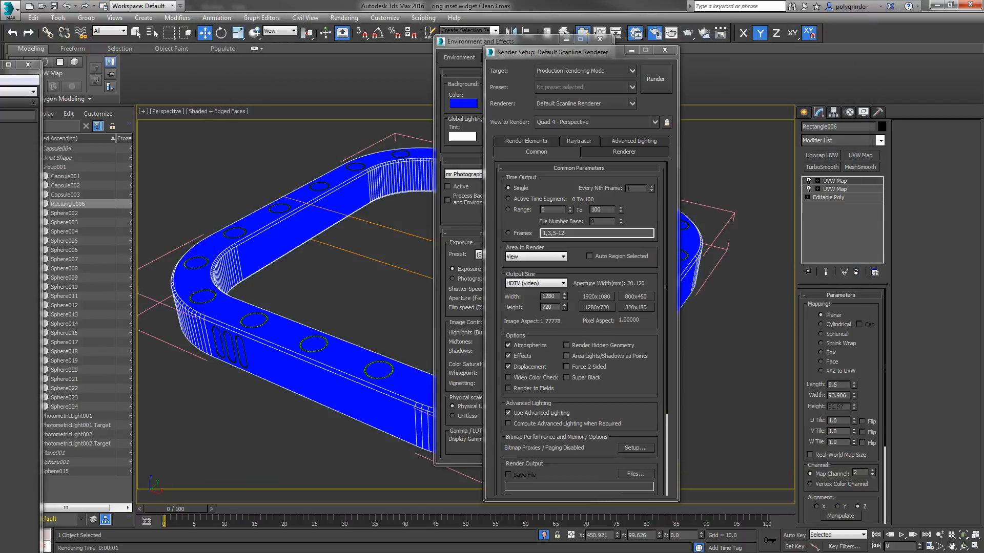
Step: Rearrange the Slate Material Editor nodes so that Bluey sits beside the Top Mask and Edge Mask bitmaps
key(m)
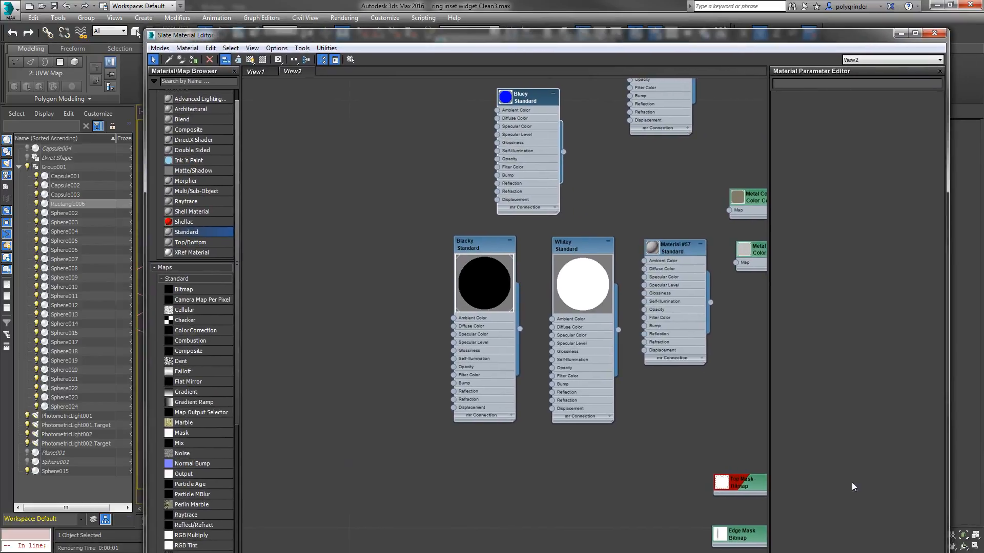
middle_drag(614, 189, 598, 237)
drag(520, 147, 652, 287)
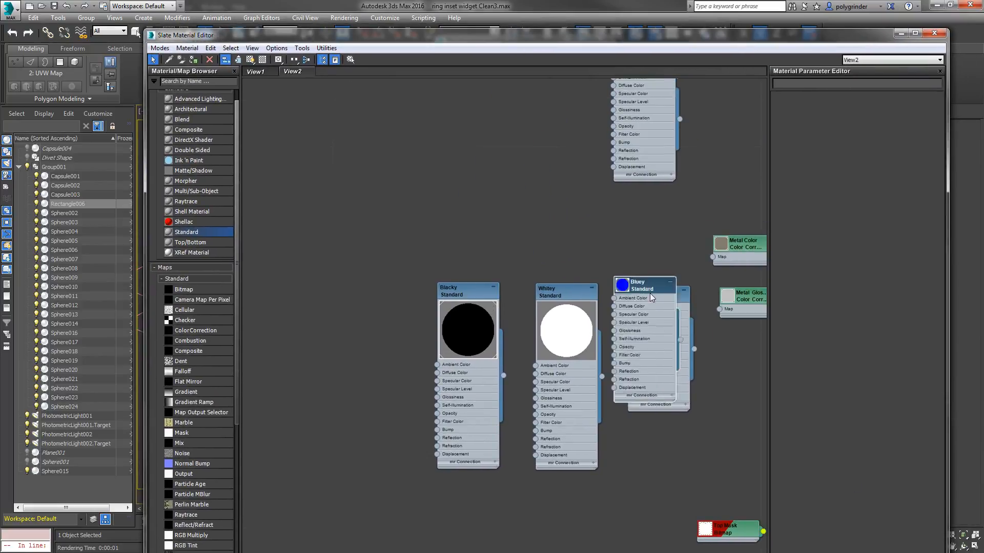
middle_drag(669, 432, 579, 254)
drag(553, 109, 550, 370)
middle_drag(636, 486, 592, 370)
drag(514, 259, 514, 309)
drag(596, 288, 624, 300)
drag(530, 303, 548, 286)
drag(598, 245, 615, 211)
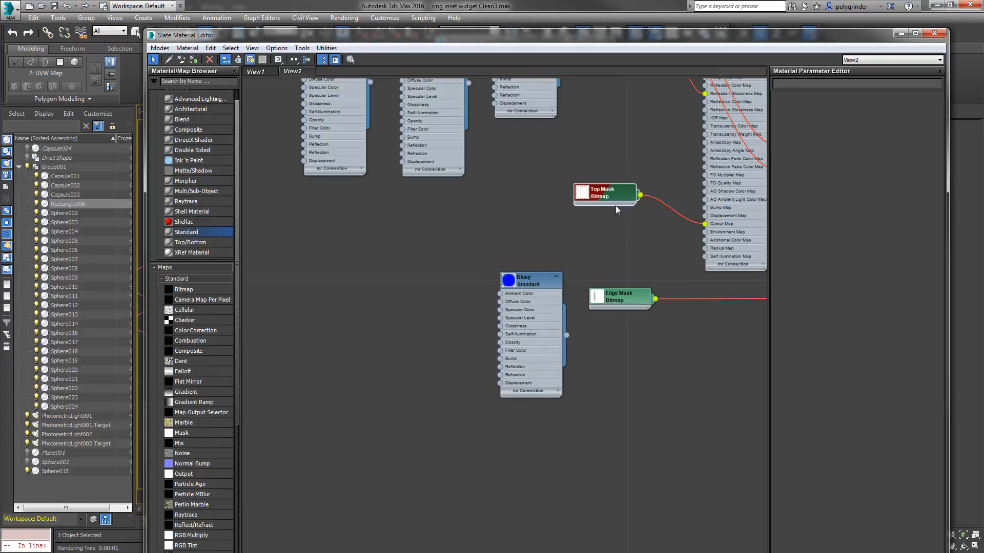
drag(626, 295, 622, 275)
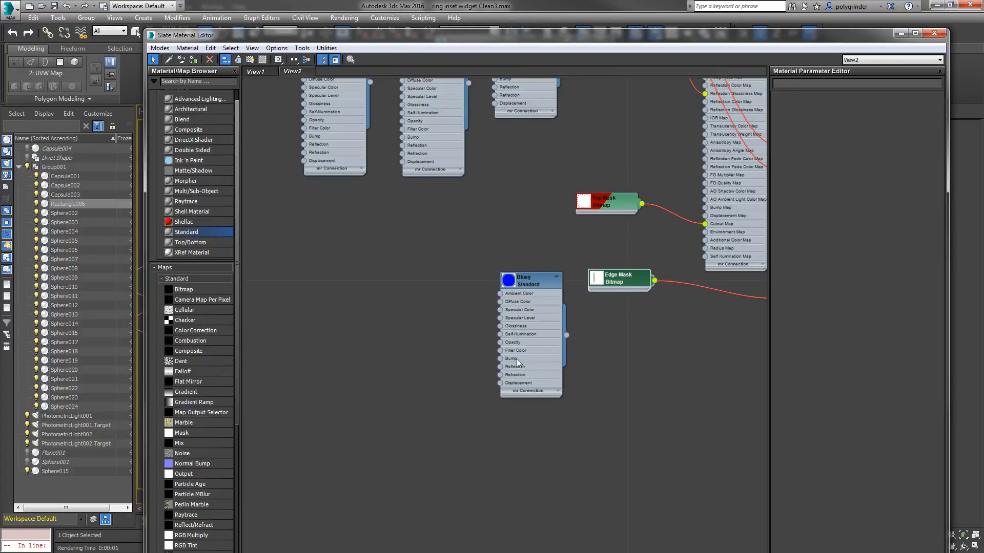
drag(528, 287, 537, 242)
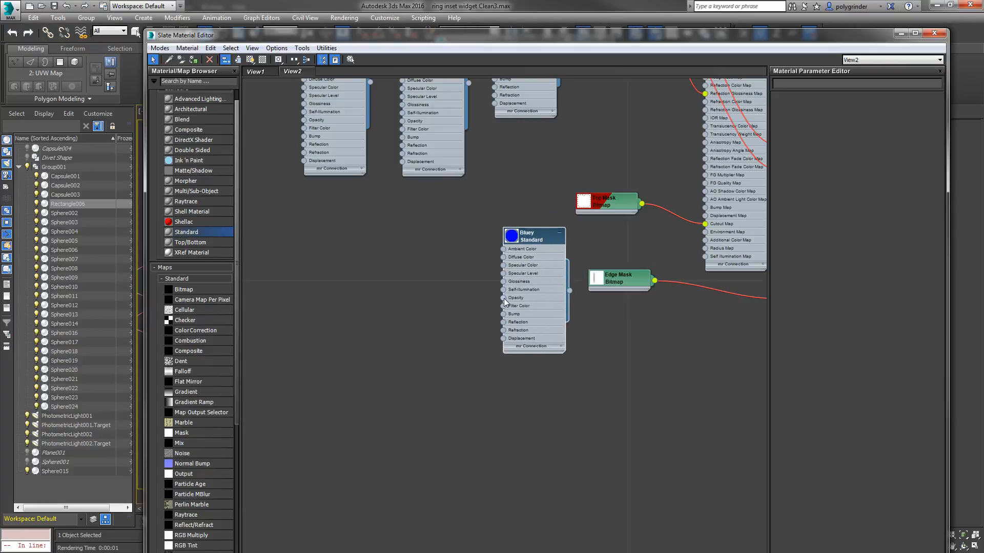
Step: Add a Composite map to Bluey's opacity and connect the Top Mask bitmap to its Layer 1
drag(503, 298, 418, 304)
mouse_move(453, 312)
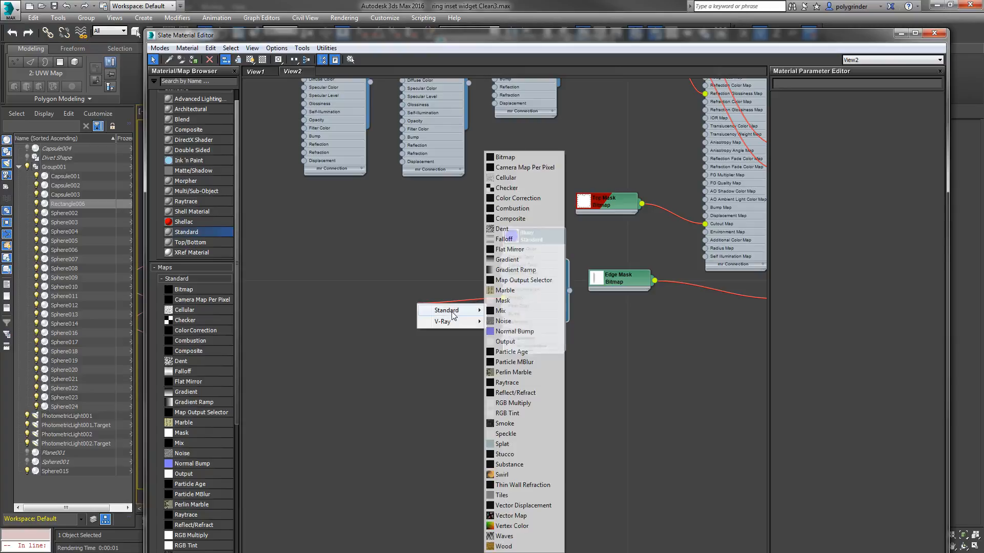
click(514, 221)
drag(632, 202, 383, 305)
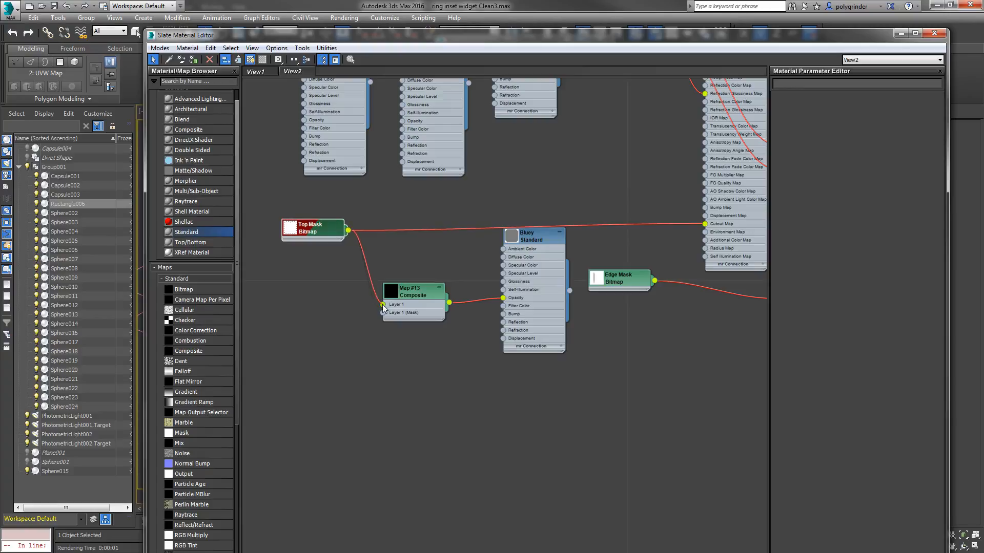
drag(333, 218, 315, 241)
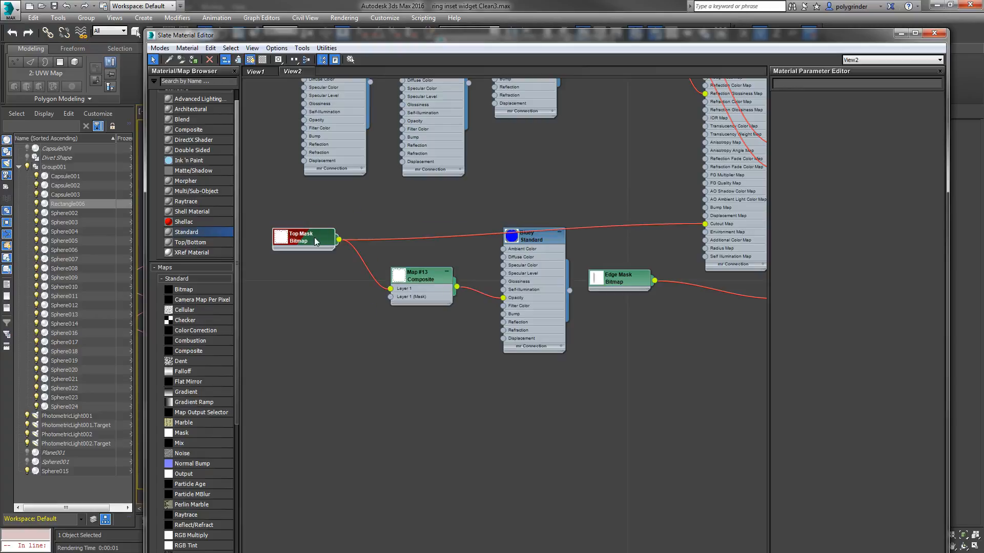
Step: Add a second layer to the Composite map and connect the Edge Mask bitmap to Layer 2
double_click(399, 276)
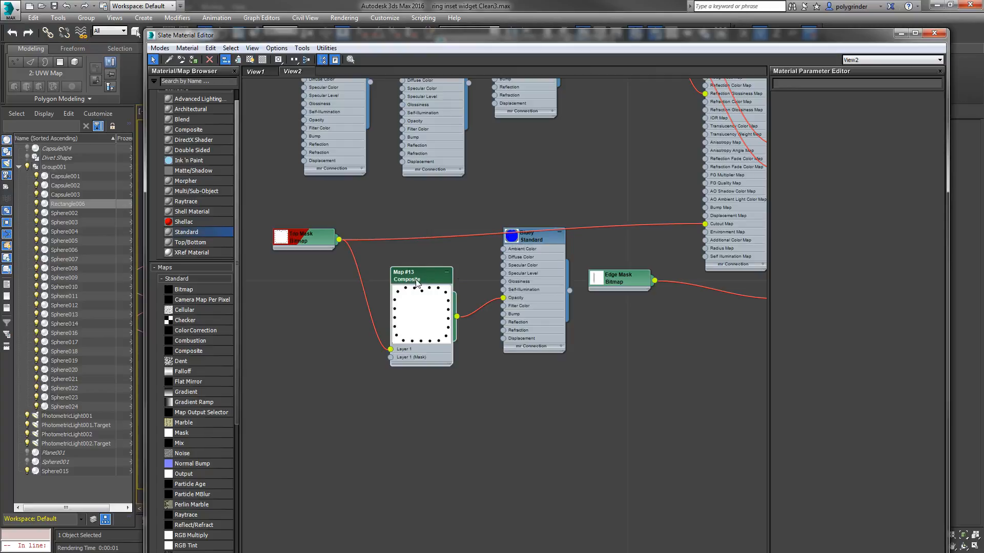
double_click(420, 281)
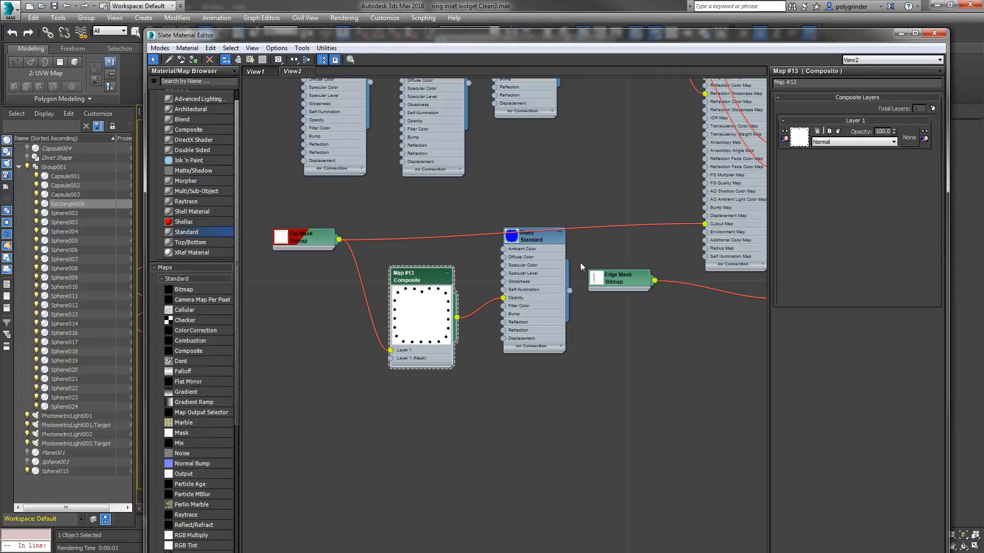
click(933, 108)
drag(627, 284, 391, 367)
drag(322, 449, 314, 413)
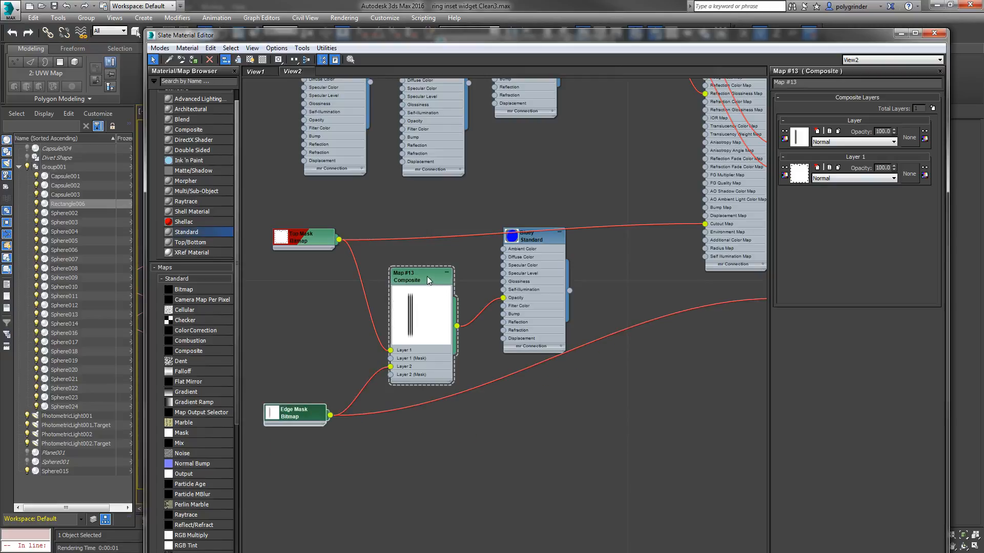
Step: Set the Edge Mask layer's blend mode to Darken and render the perspective view with the scanline renderer
click(871, 146)
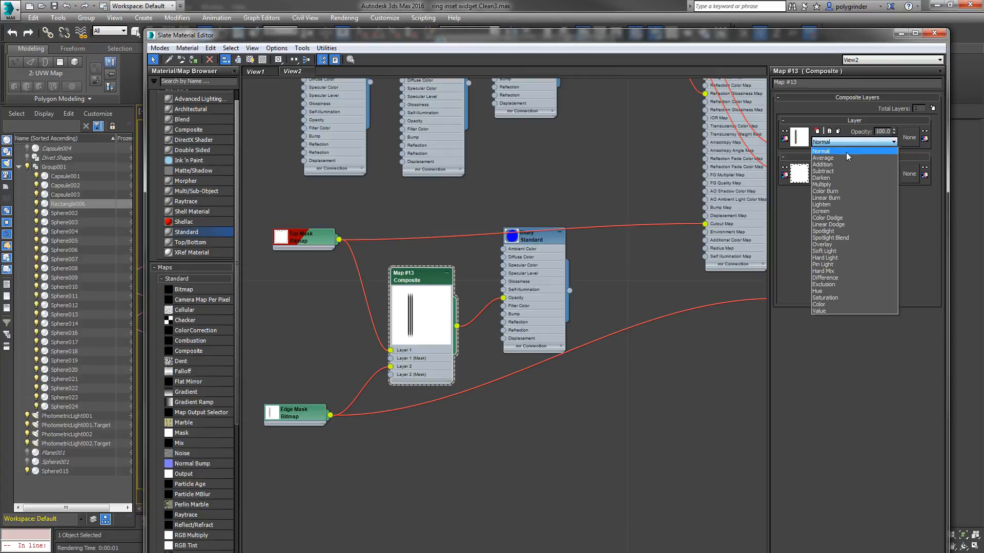
click(820, 178)
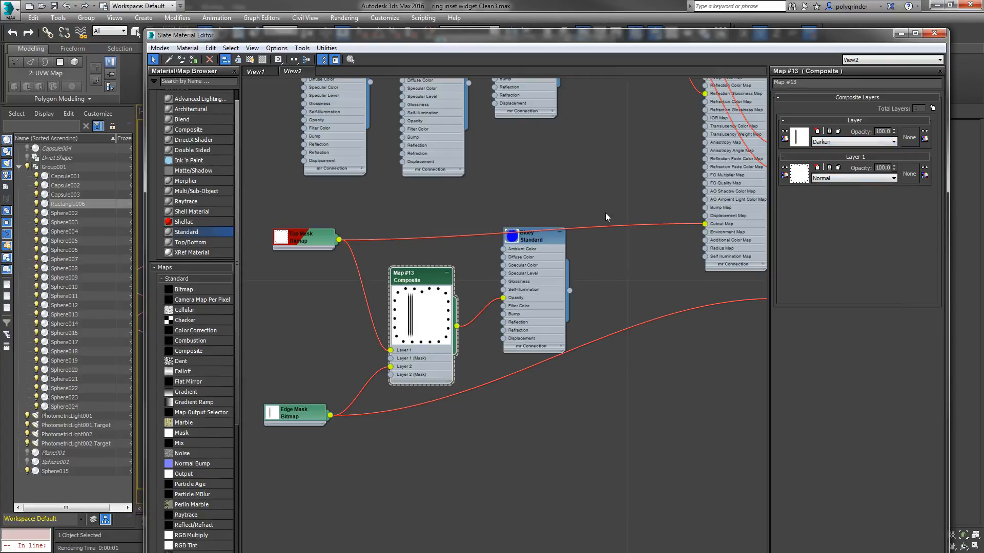
drag(732, 39, 0, 103)
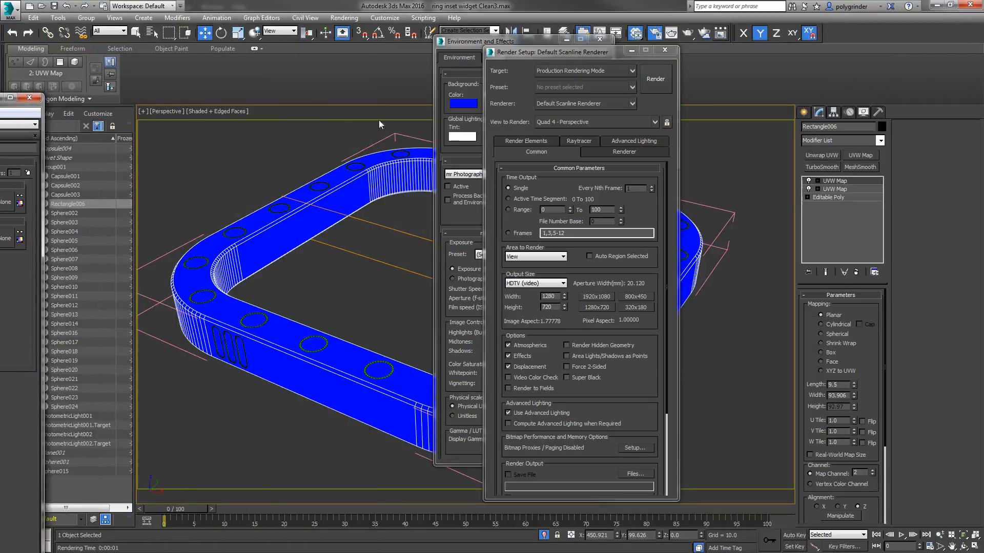
click(650, 79)
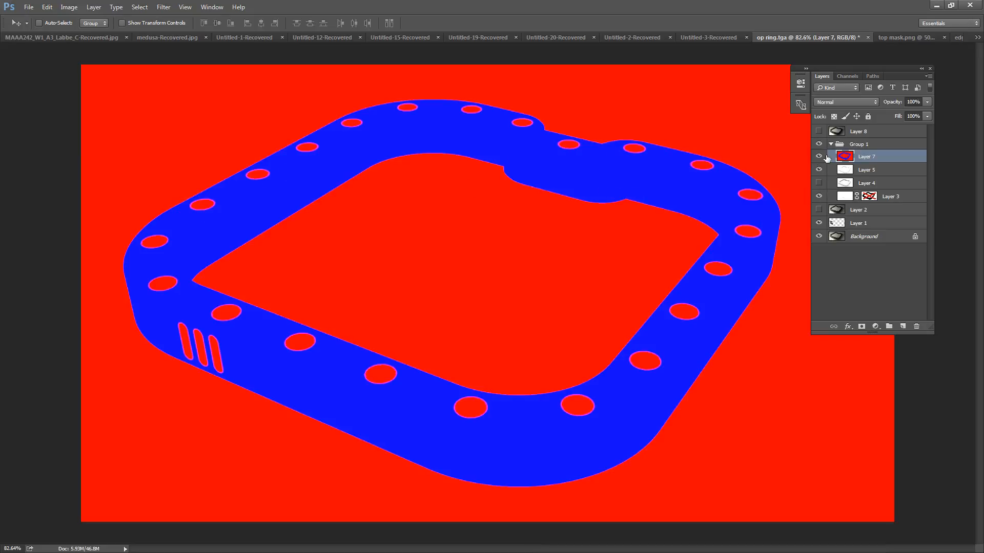
Step: Switch to Photoshop, hide Layer 7 of op ring.tga and display only the Alpha 1 channel
click(818, 157)
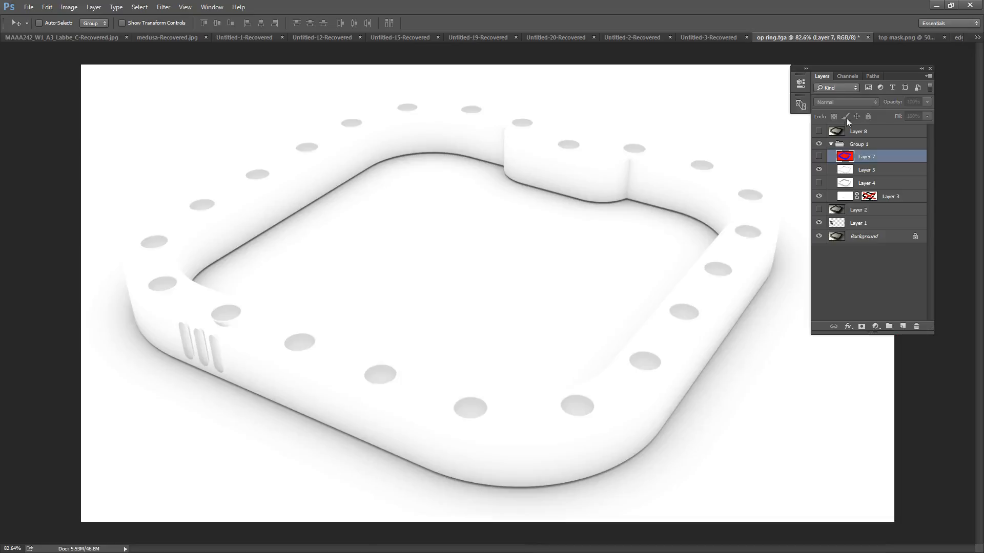
click(847, 76)
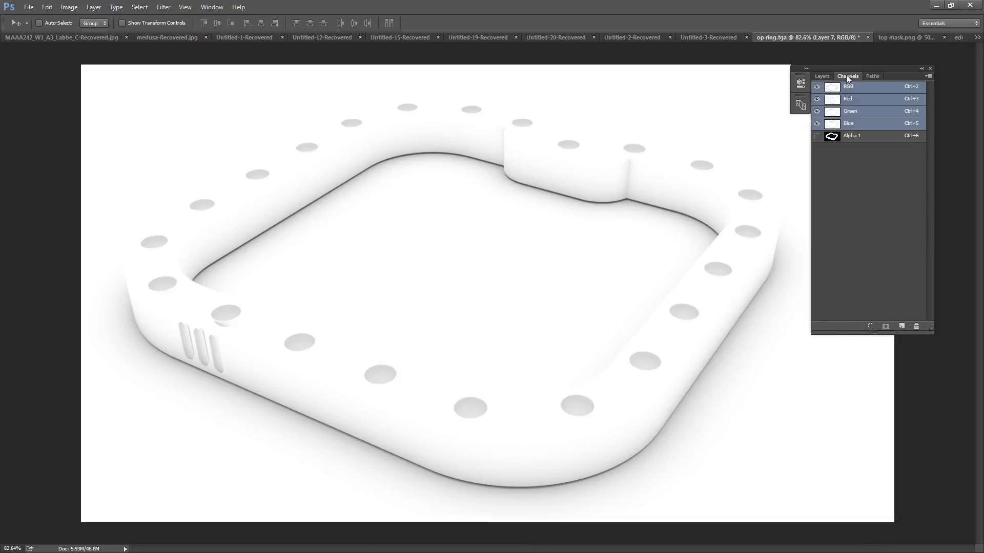
click(816, 136)
click(847, 138)
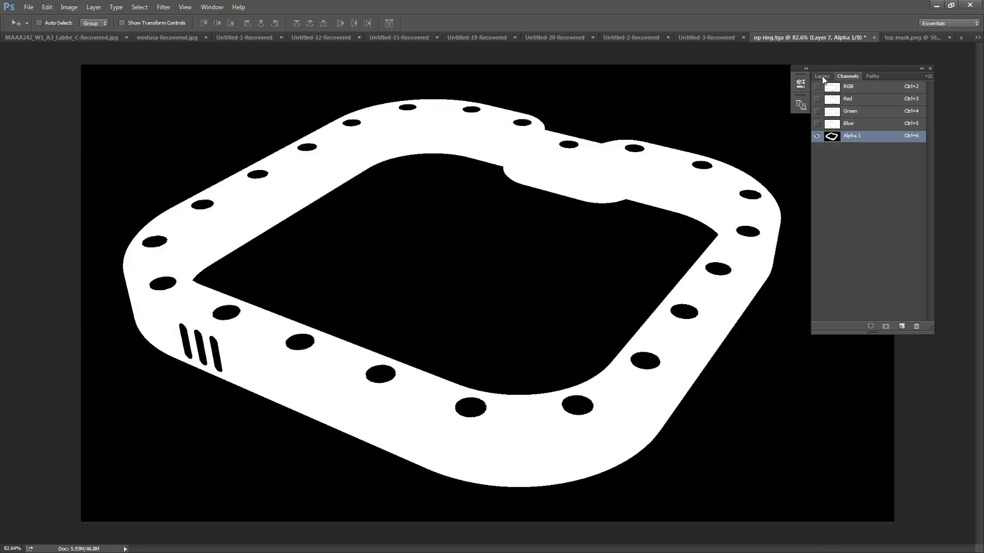
Step: Return op ring.tga from the alpha channel to the composite RGB channel view
click(821, 76)
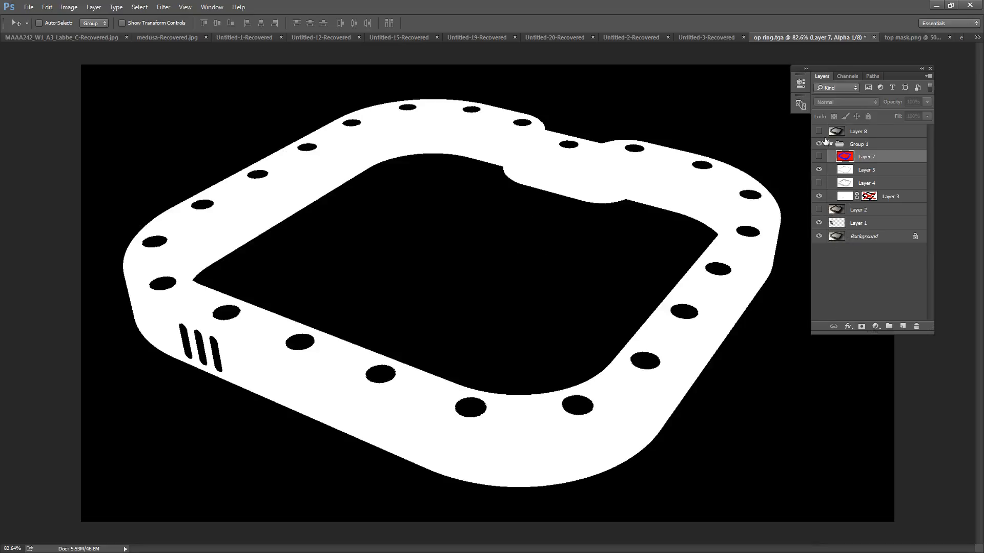
click(852, 76)
click(822, 86)
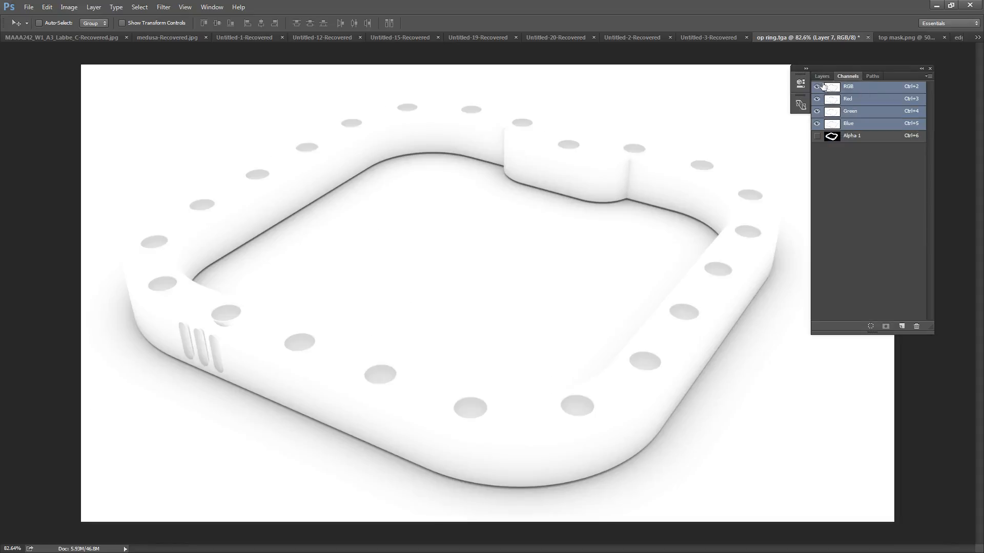
Step: Enable the layer mask on Layer 3 in Group 1, and make Layer 2 visible and active
click(822, 77)
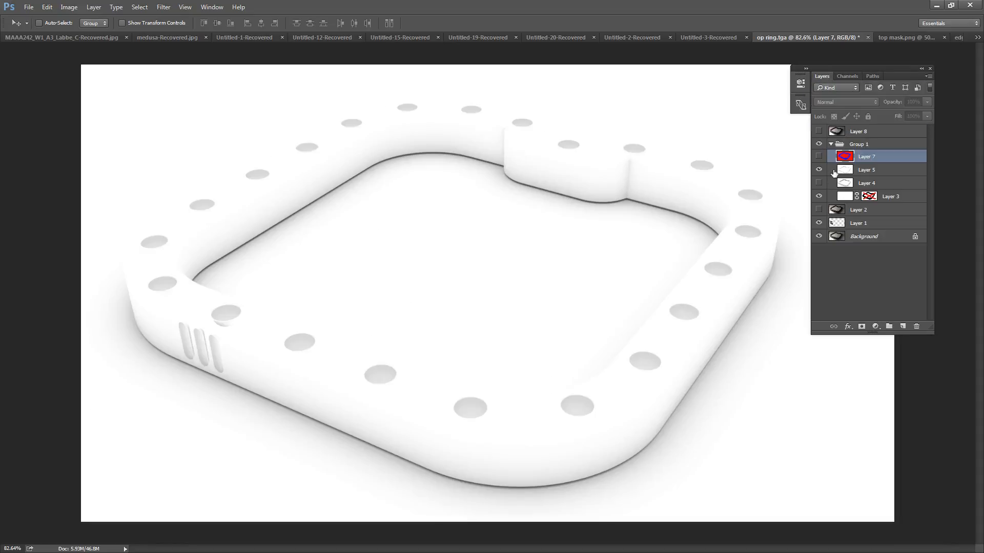
right_click(867, 198)
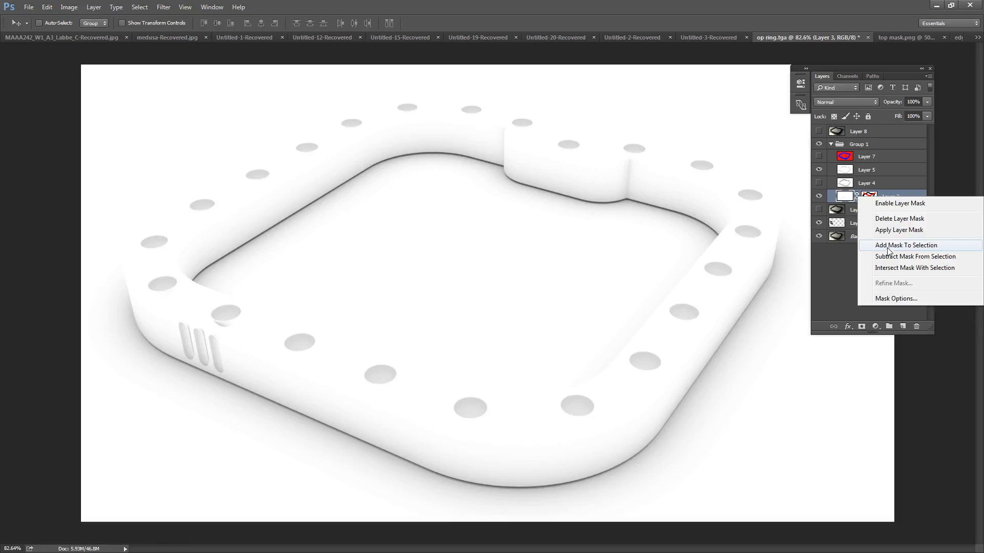
click(897, 203)
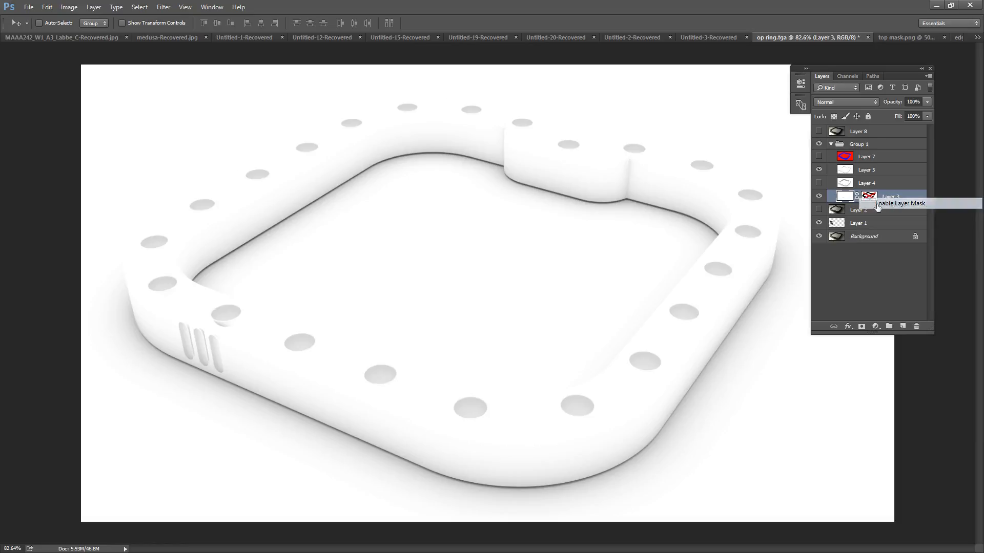
click(818, 210)
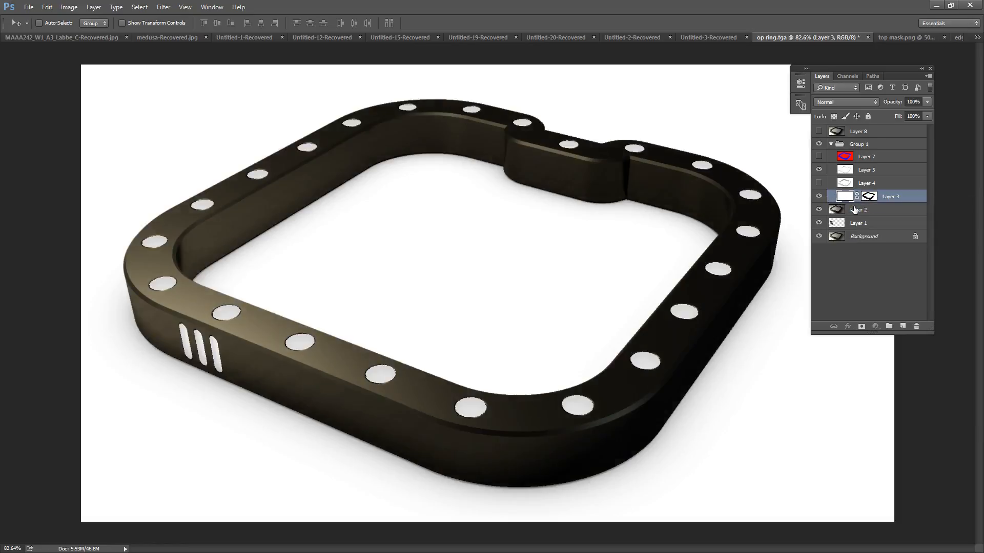
click(855, 210)
Step: Set the blend mode of the masked Layer 3 to Multiply, keeping the layer visible
click(819, 197)
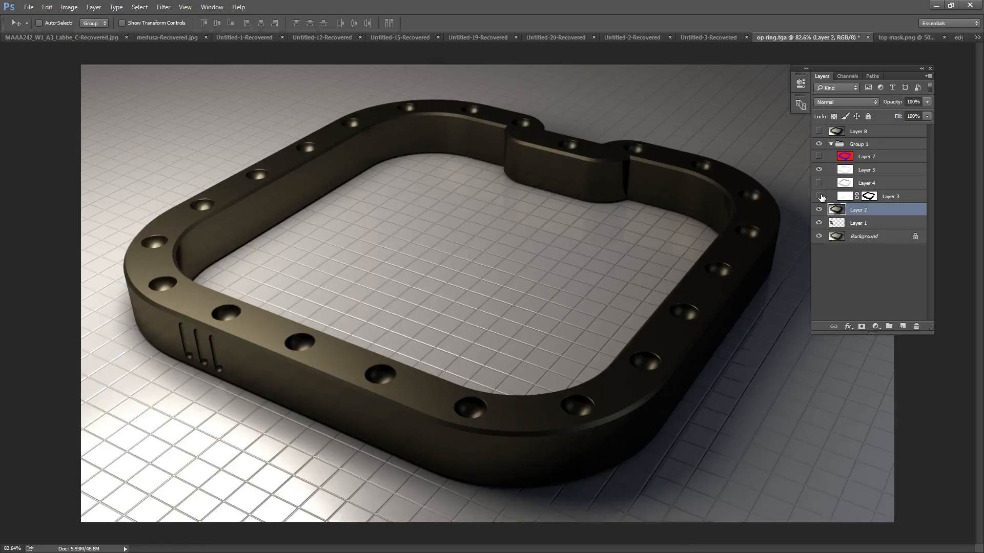
click(819, 197)
click(845, 197)
click(845, 102)
click(826, 135)
Step: Toggle Layer 3's visibility repeatedly to compare the ring render with and without the masked Multiply pass
click(818, 196)
click(819, 197)
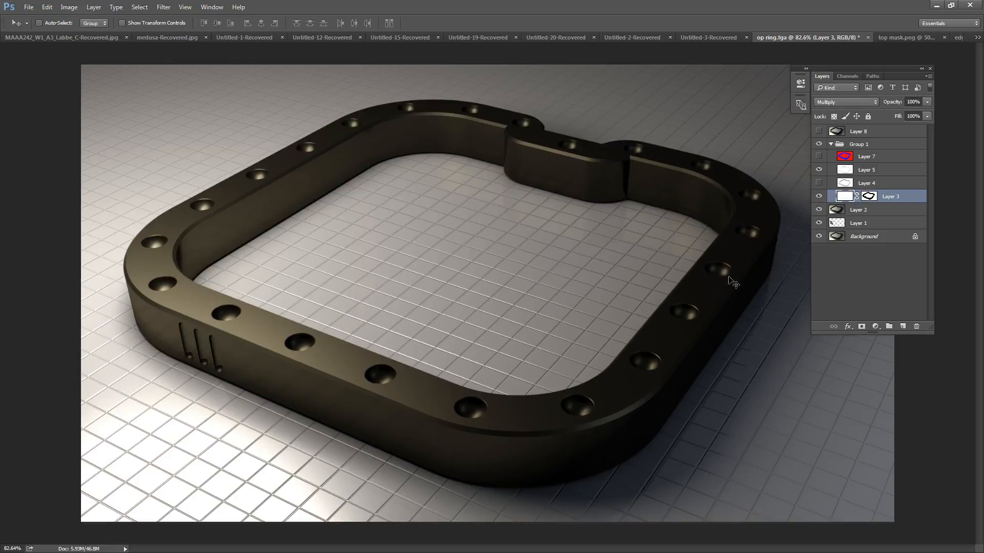
click(819, 197)
click(820, 196)
click(820, 196)
click(820, 197)
click(820, 197)
click(819, 197)
Step: Toggle Layer 5's visibility to compare the composite with and without its Multiply pass
click(820, 169)
click(839, 172)
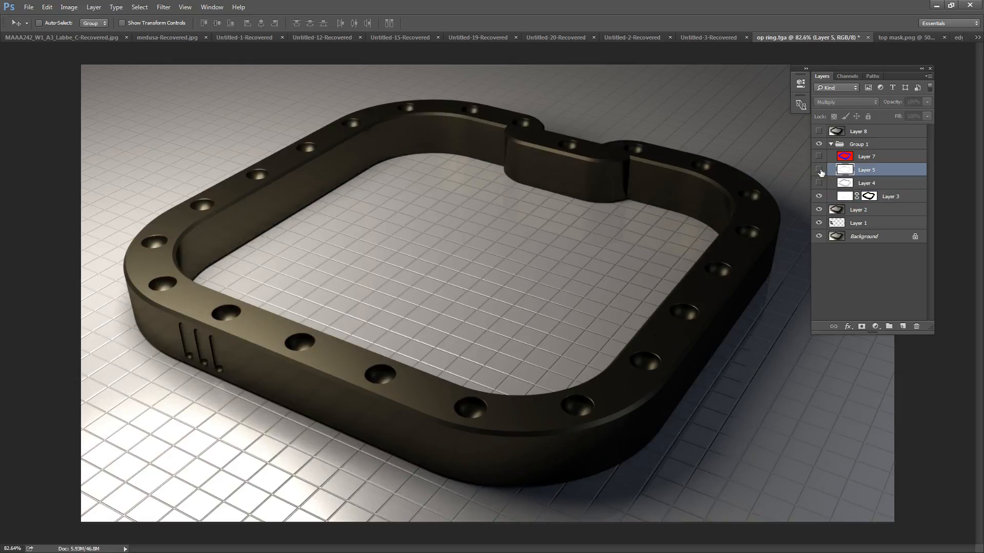
click(819, 171)
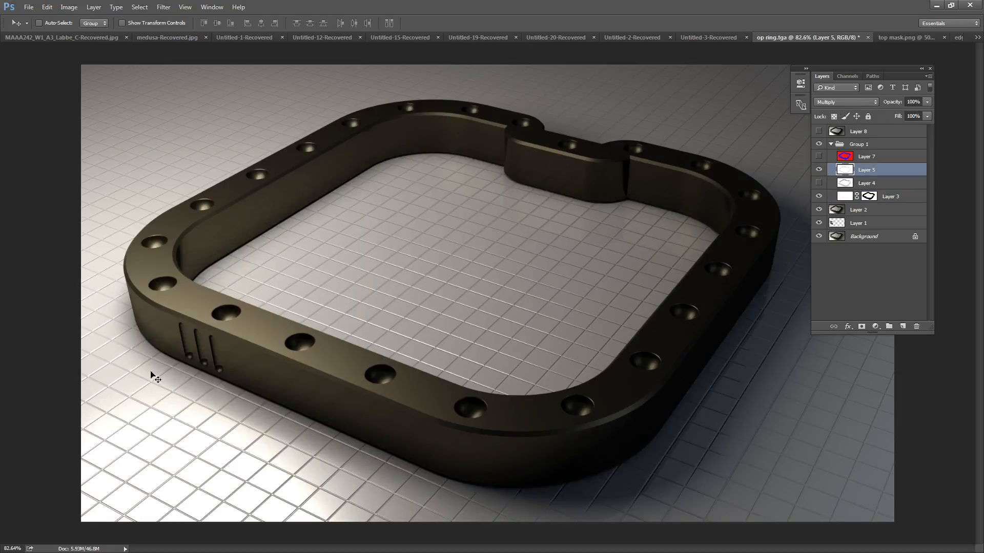
click(819, 171)
click(819, 170)
Step: Collapse Group 1, then make Layer 8 visible and select it
click(831, 144)
click(819, 132)
click(865, 133)
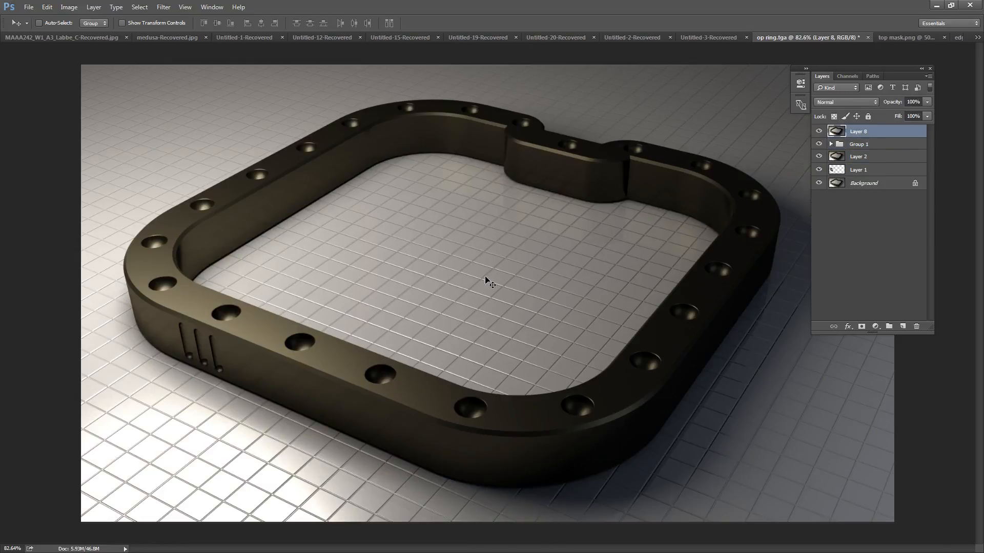